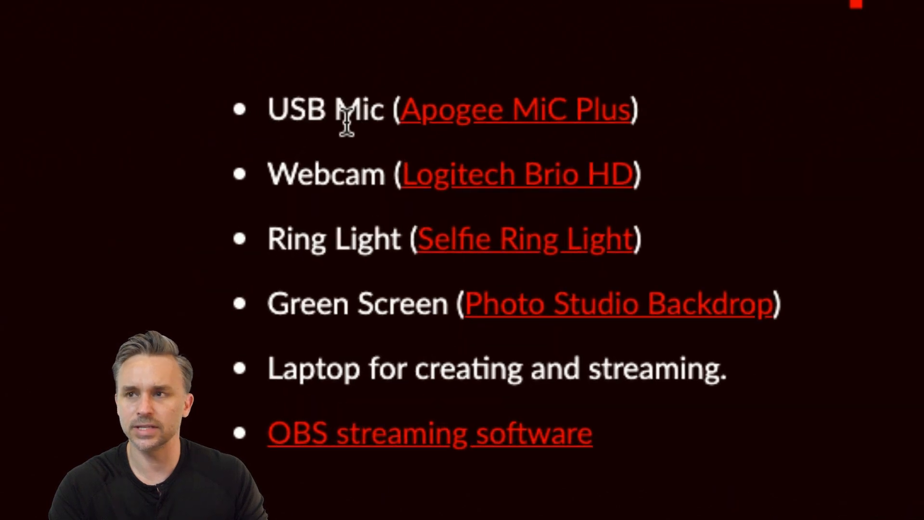
- Read through the Simple Setup, Pro Setup and Software Setup lists on the How to Livestream page
double_click(308, 237)
left_click(309, 246)
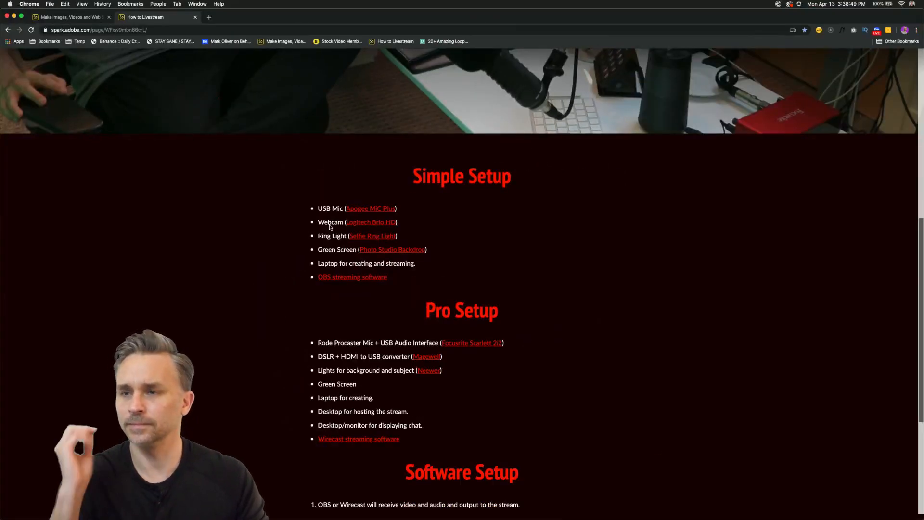
scroll(330, 226, "down", 2)
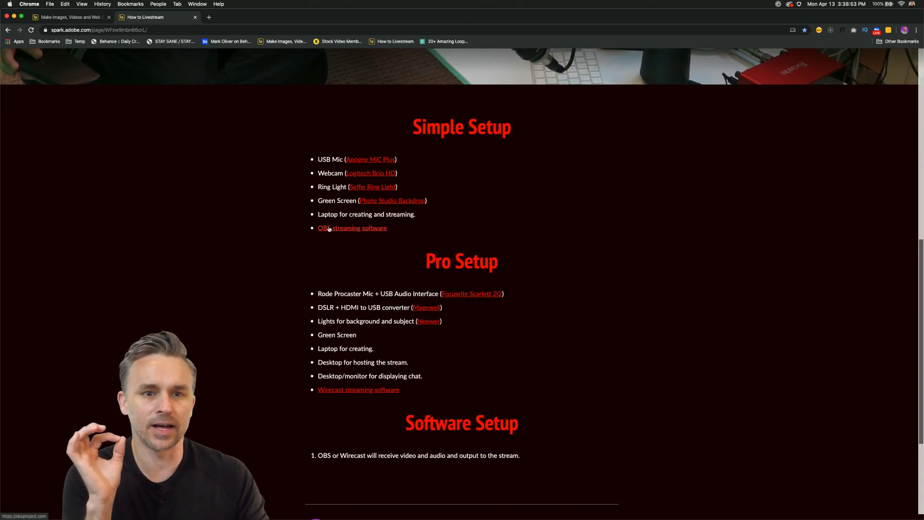
scroll(334, 229, "down", 3)
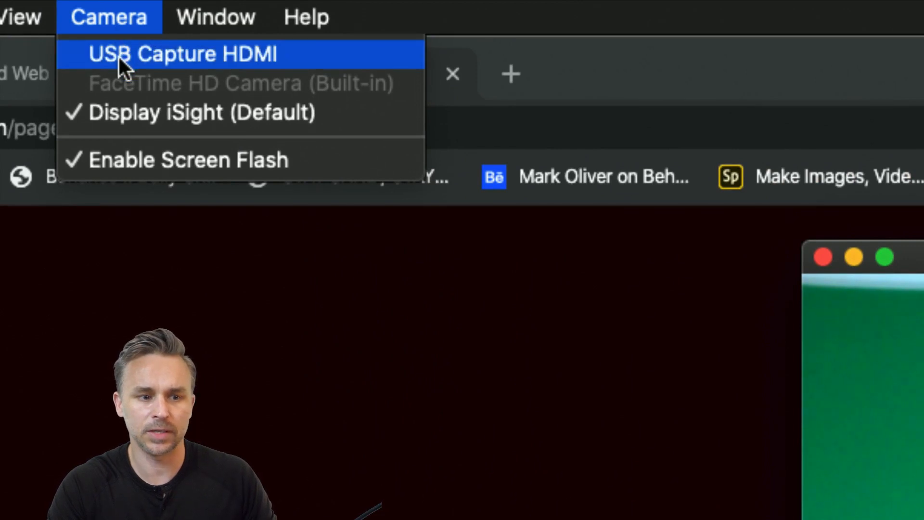
- Preview the USB Capture HDMI camera in Photo Booth and quit the program
left_click(120, 55)
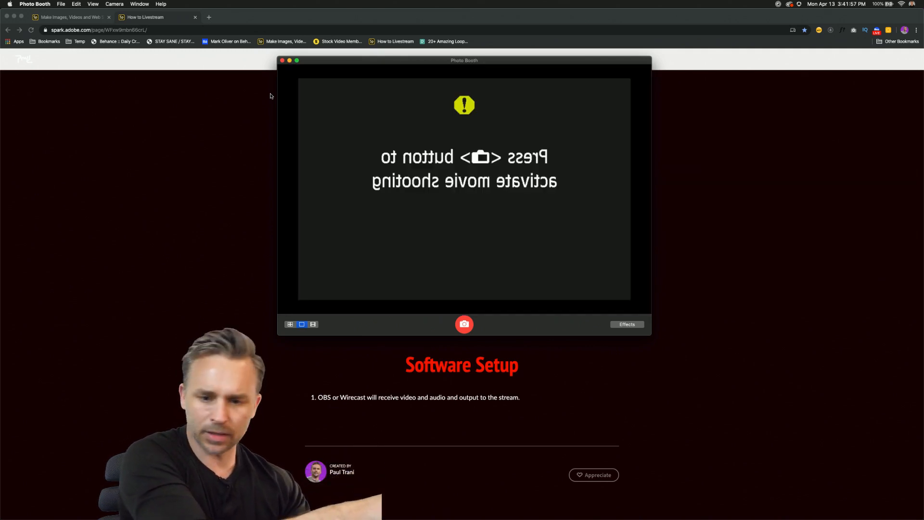
left_click(140, 4)
mouse_move(116, 3)
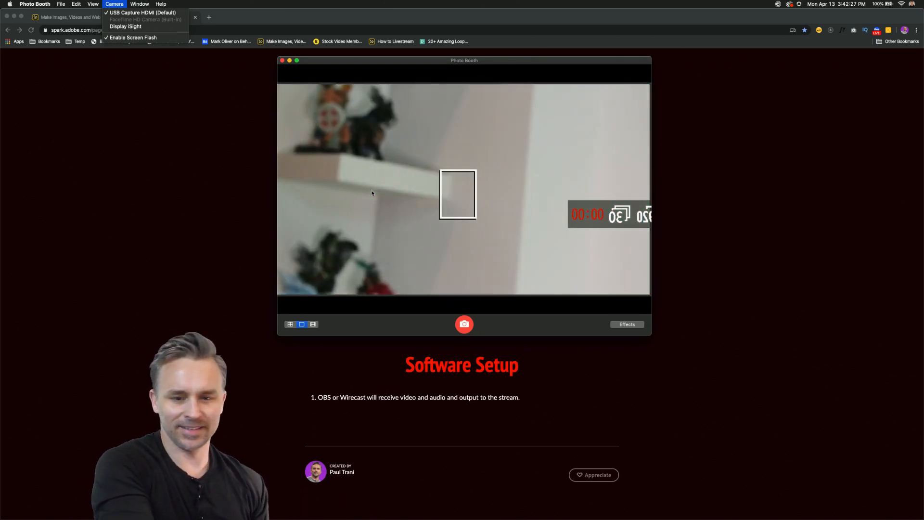
key("super+q")
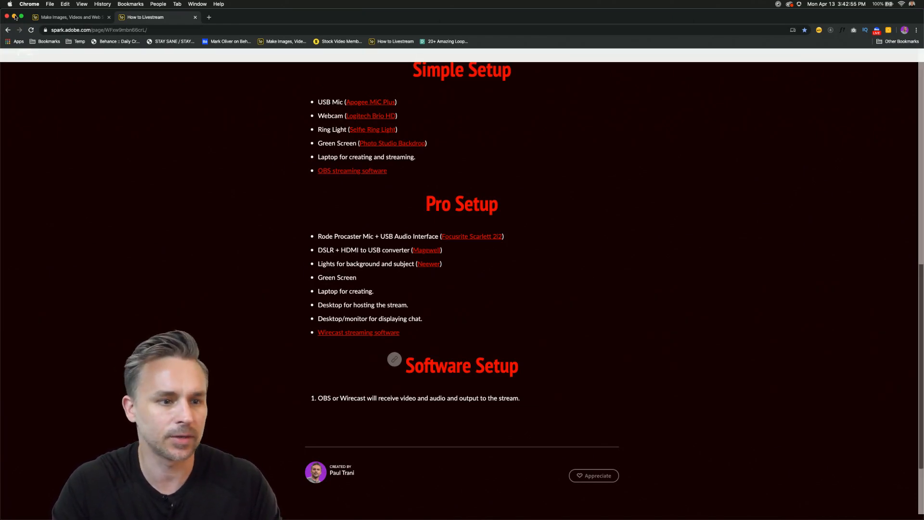
- Clear the desktop by minimizing the Chrome, Photoshop and chat windows and closing the Finder window
left_click(14, 17)
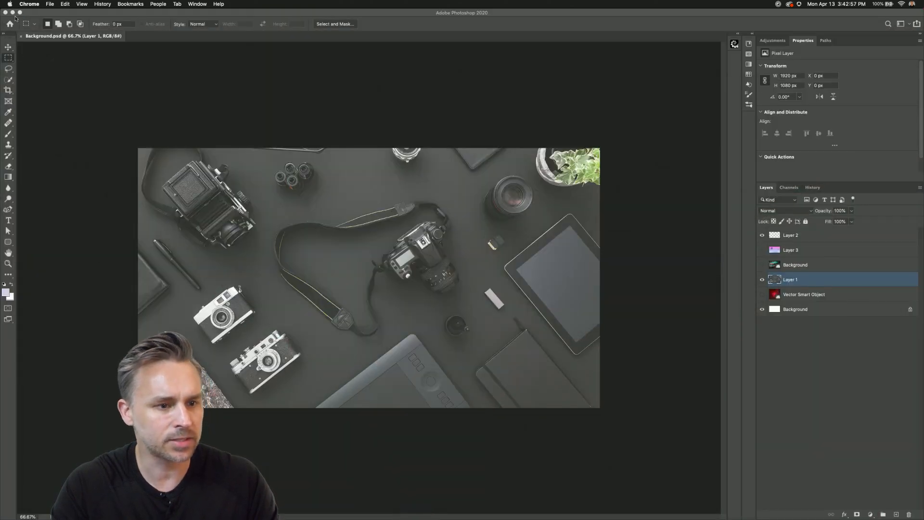
left_click(13, 12)
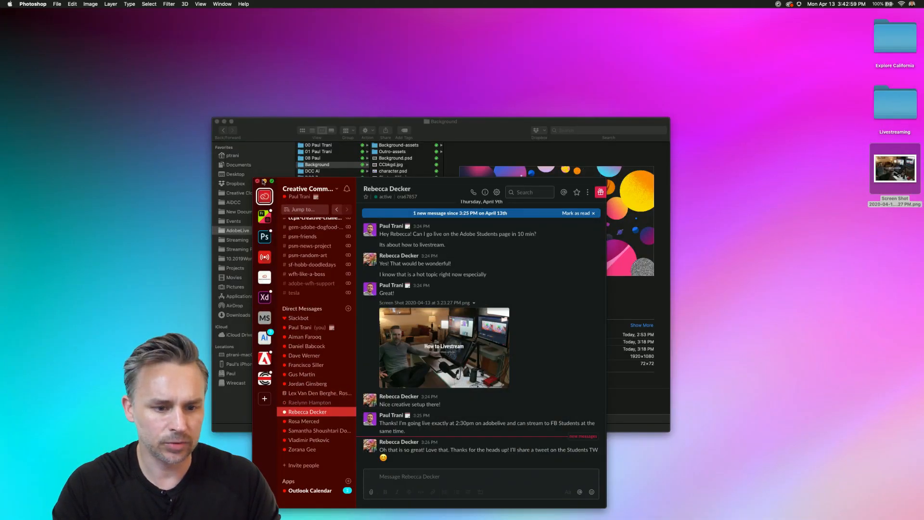
left_click(263, 182)
left_click(218, 122)
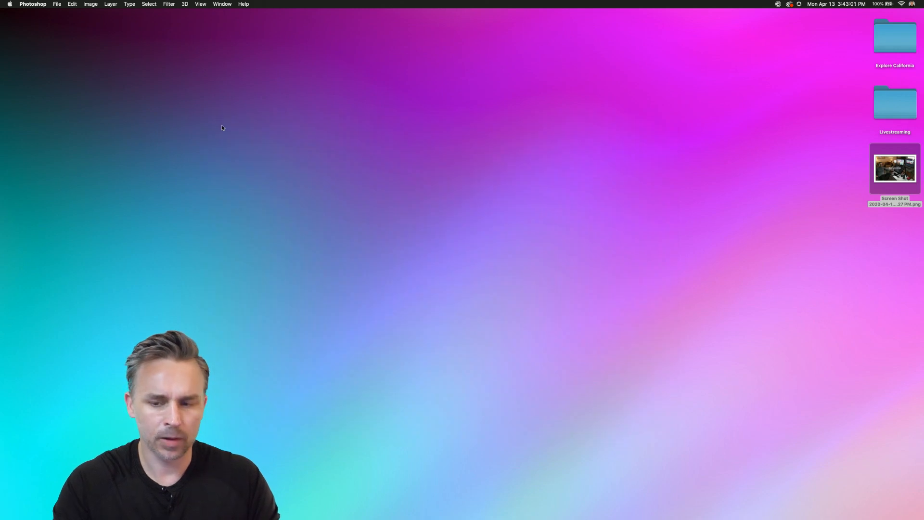
left_click(224, 126)
- Launch OBS by searching for it in the app launcher
key("alt+space")
type("ob")
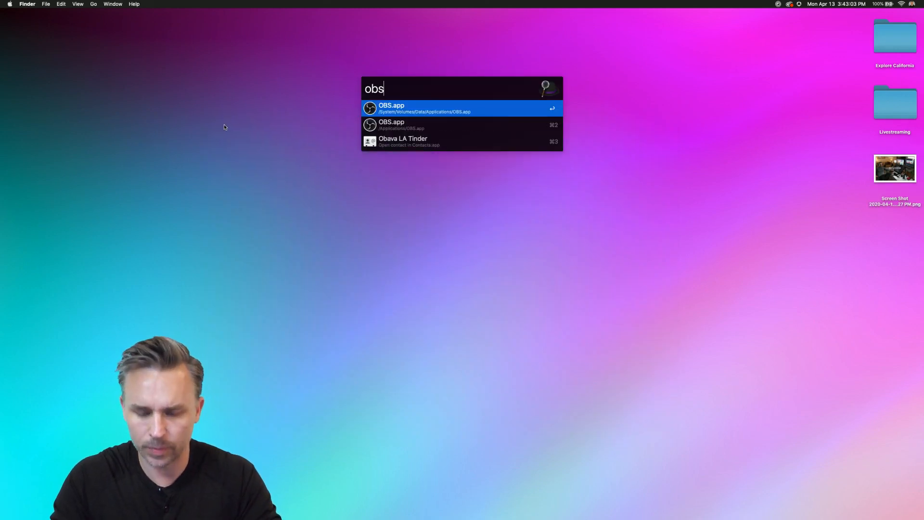
type("s")
key("Return")
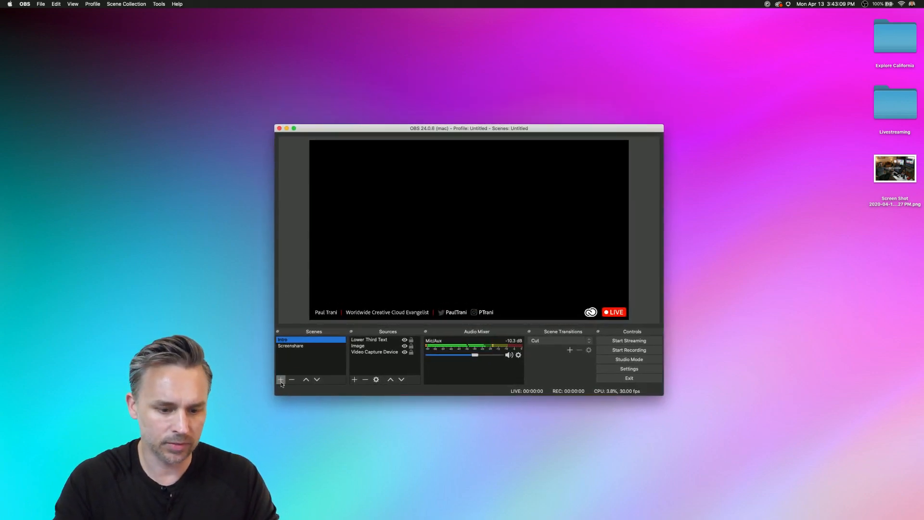
- Delete the Screenshare scene and try to remove the remaining Intro scene
left_click(281, 381)
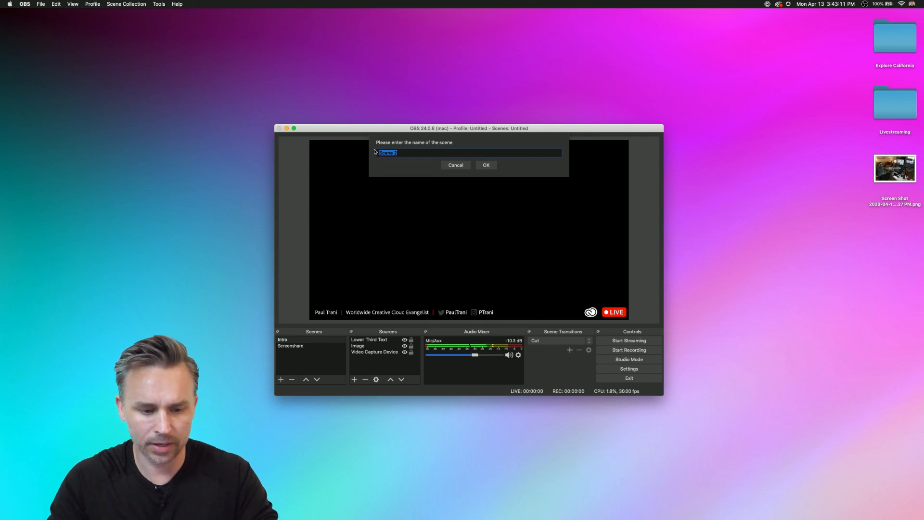
left_click(453, 166)
left_click(294, 346)
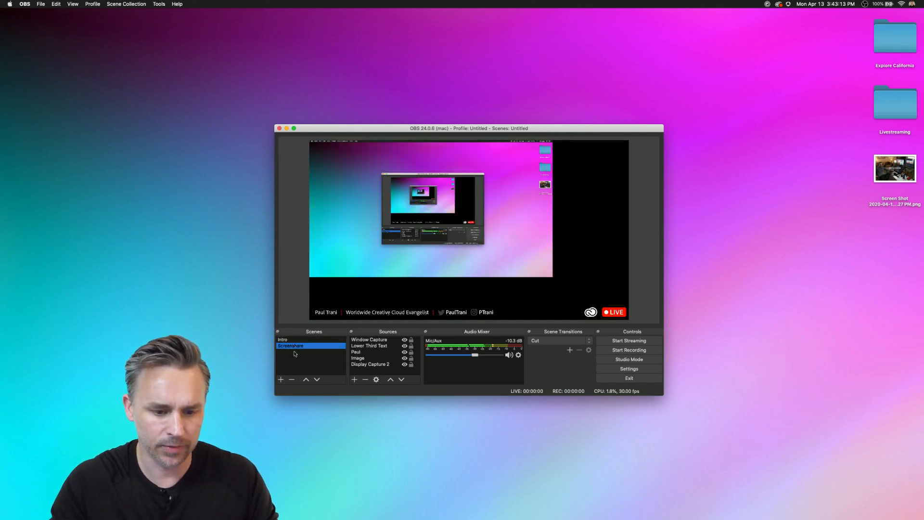
left_click(291, 380)
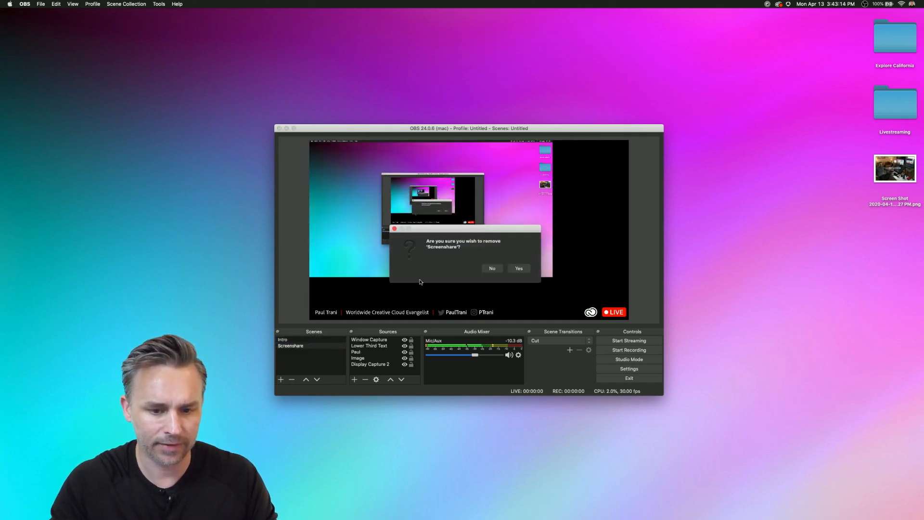
left_click(517, 269)
left_click(291, 380)
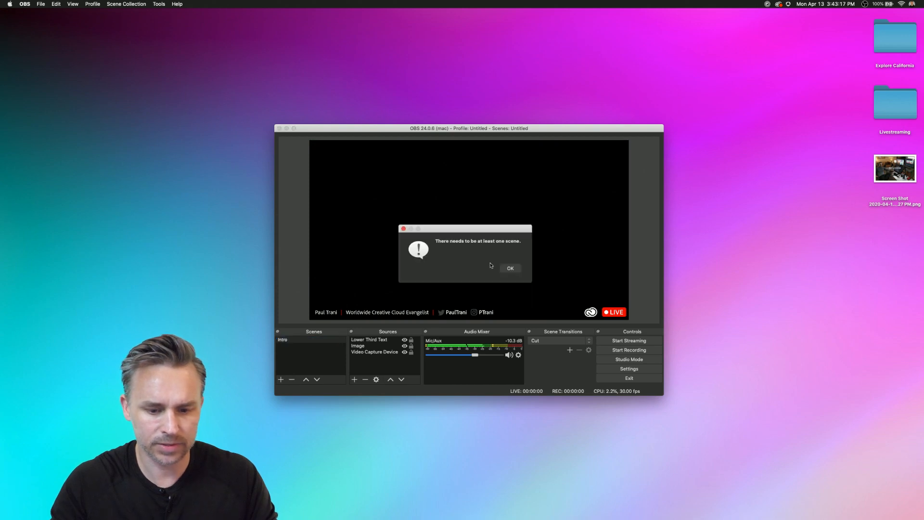
left_click(510, 268)
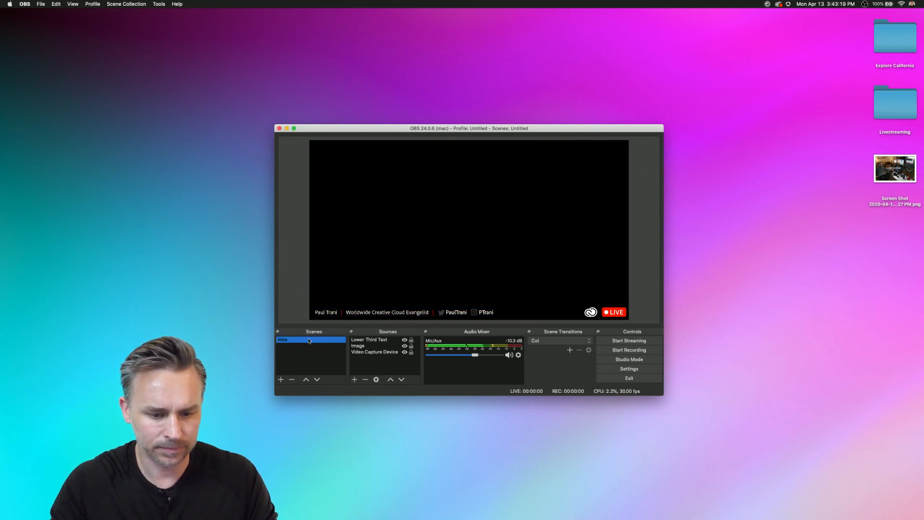
- Add a new scene named "screensharing"
left_click(280, 379)
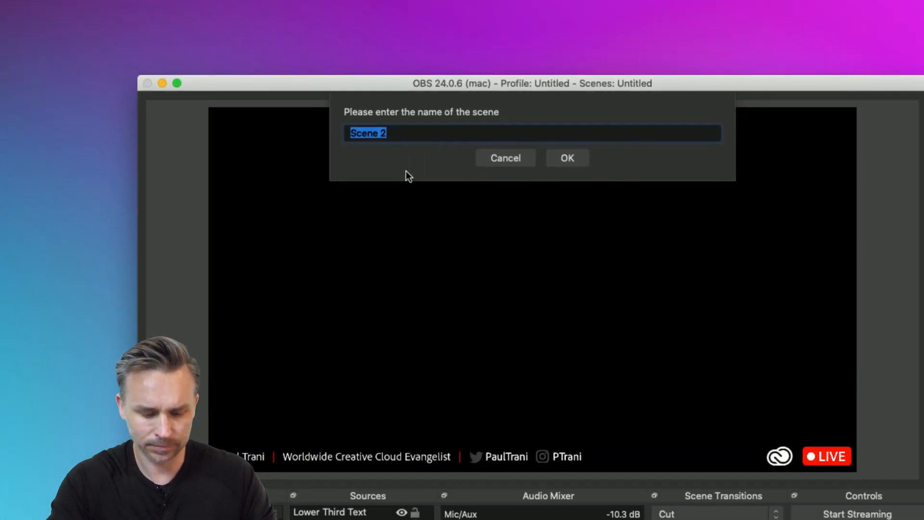
type("s")
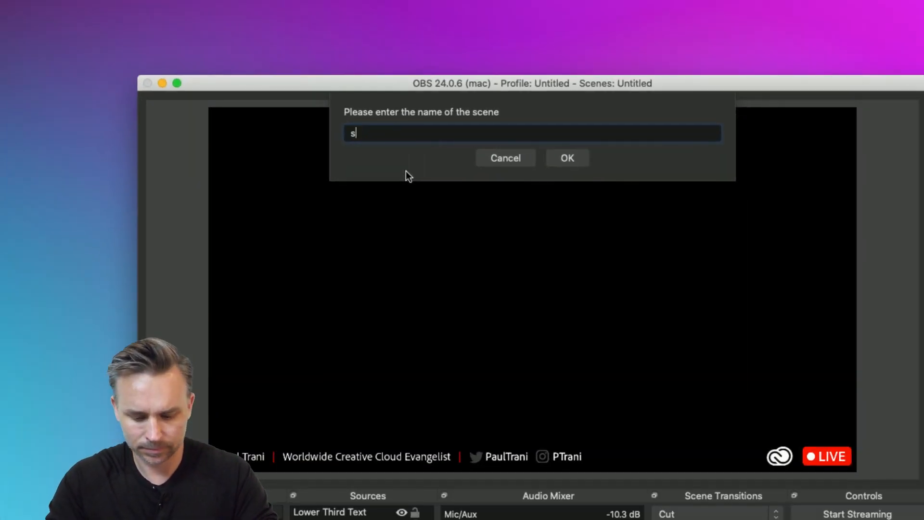
type("creenshari")
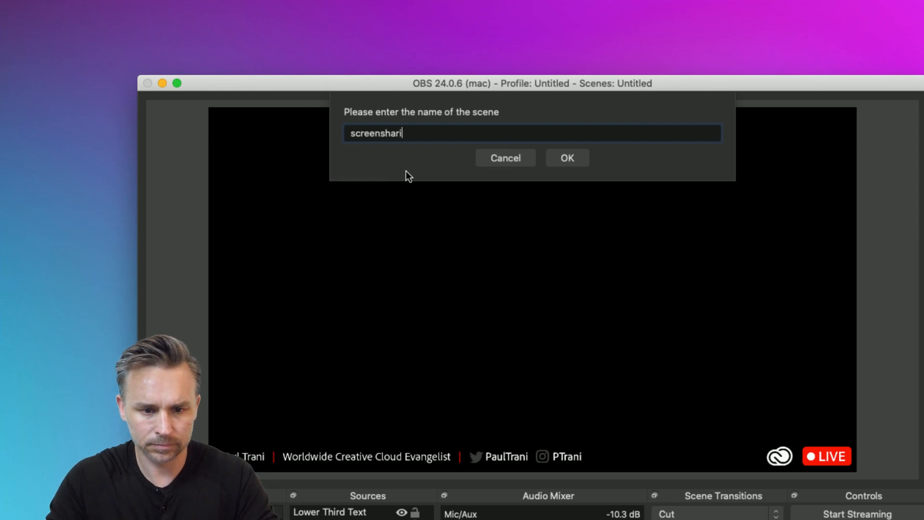
type("ng")
key("Return")
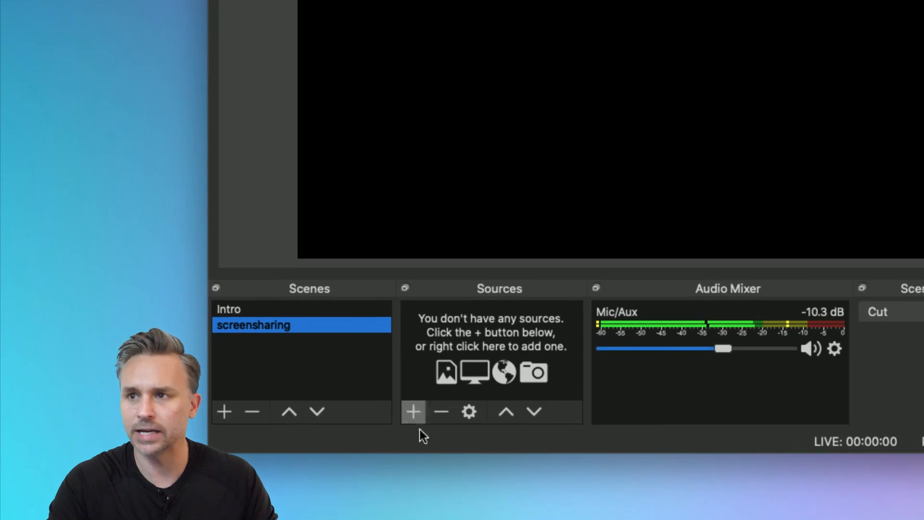
- Add a new Video Capture Device source to the screensharing scene with USB Capture HDMI as its device
left_click(416, 413)
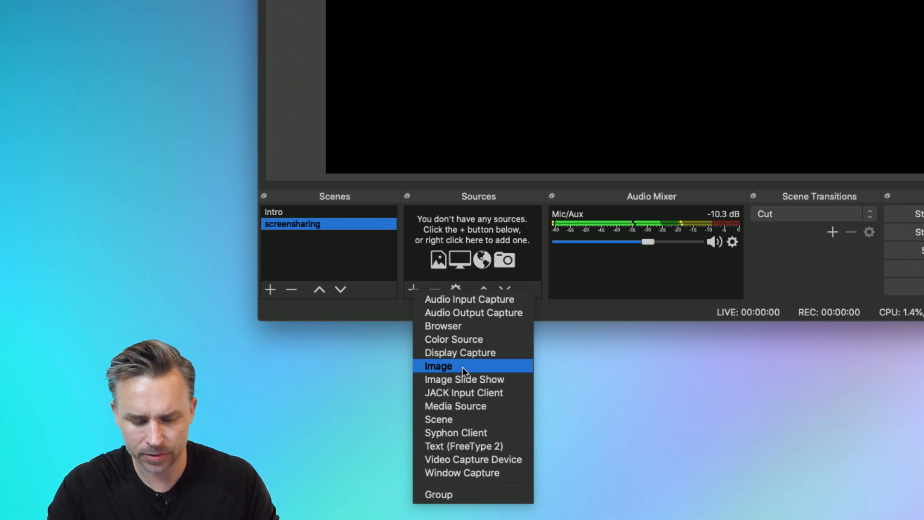
left_click(471, 461)
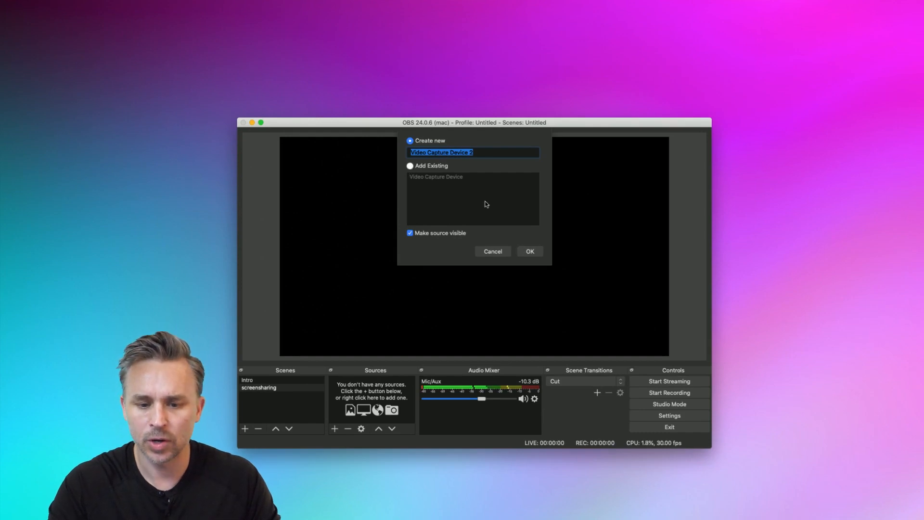
left_click(531, 252)
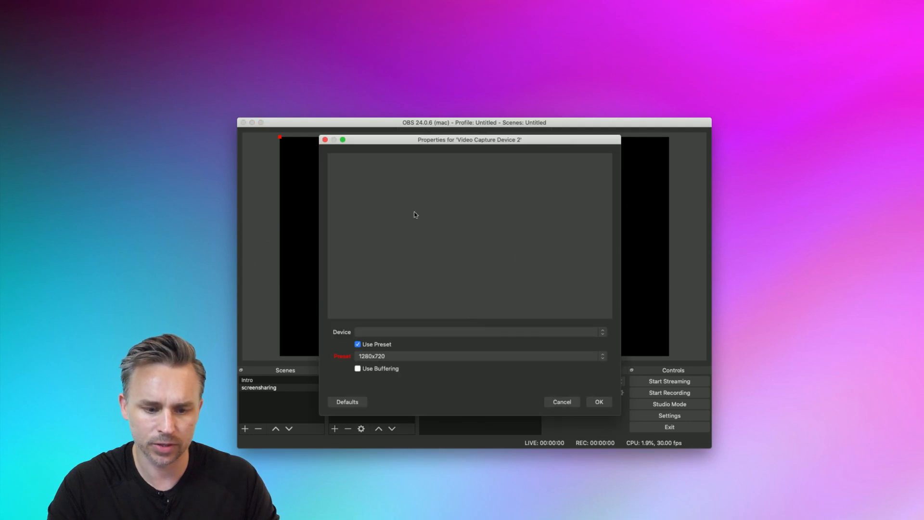
left_click(414, 332)
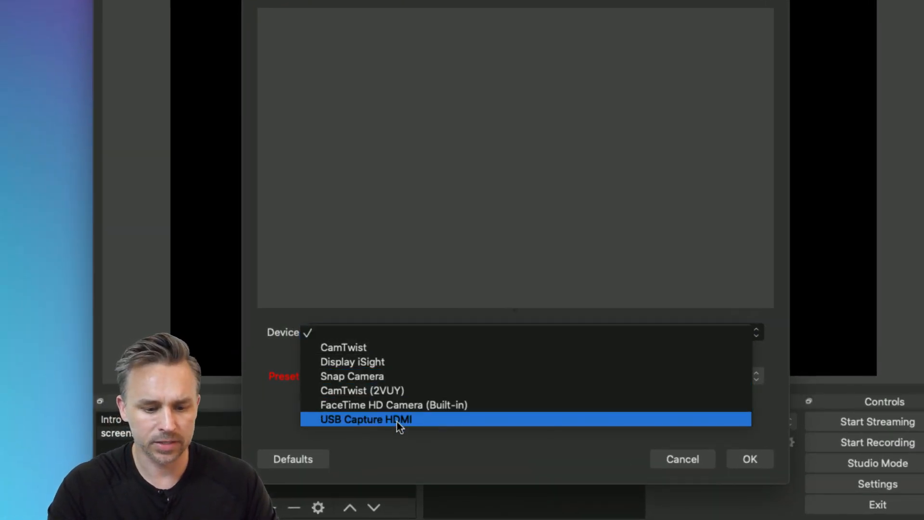
left_click(396, 420)
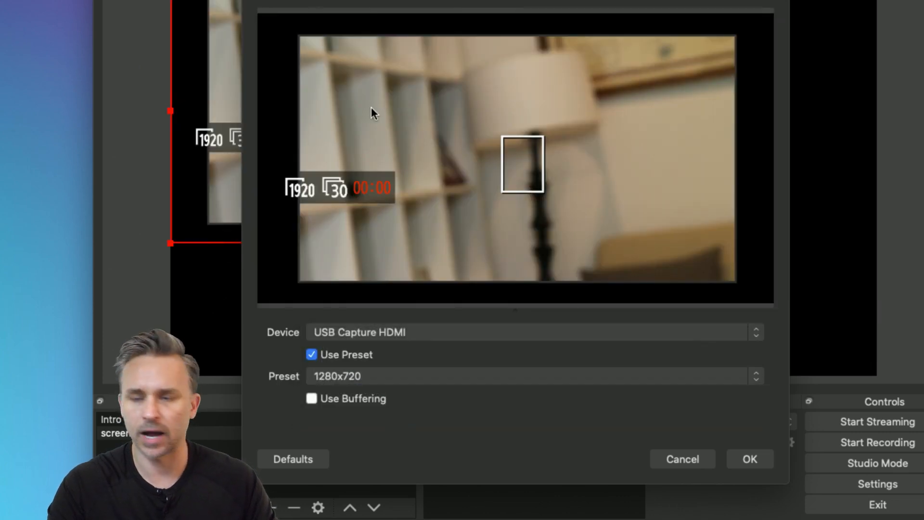
- Change the capture device to Display iSight, and shrink the camera image into the canvas's lower-left corner
left_click(371, 331)
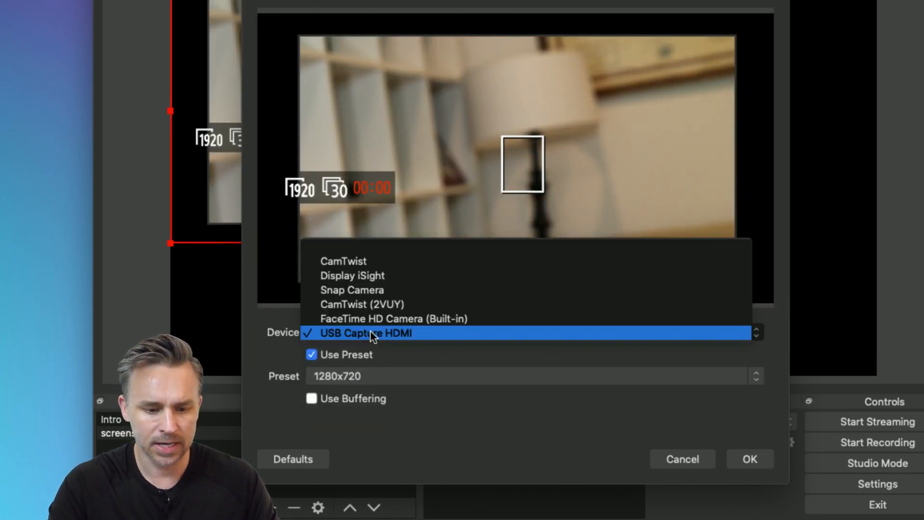
left_click(398, 275)
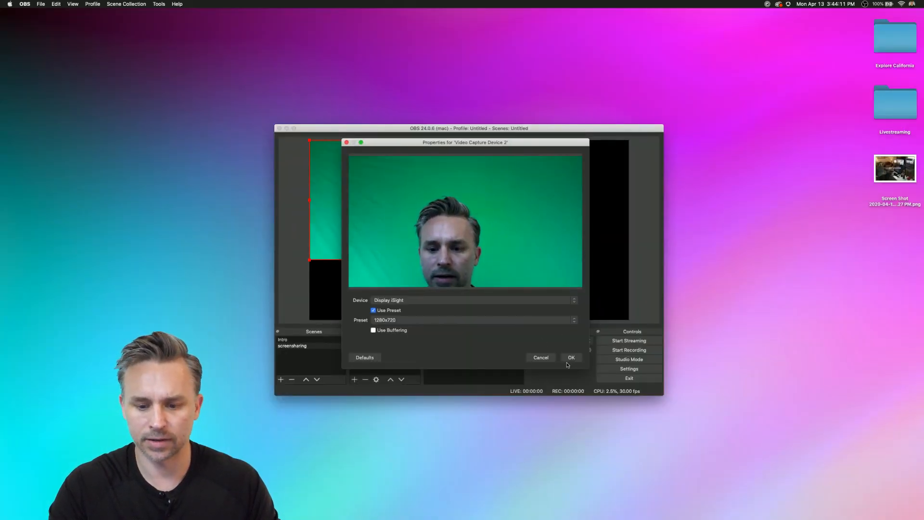
key("Return")
left_click_drag(367, 244, 385, 267)
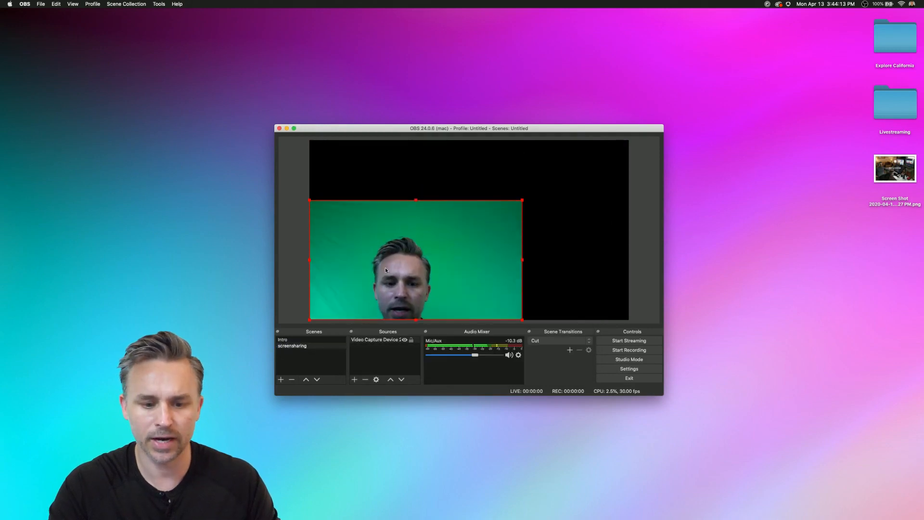
left_click_drag(416, 199, 353, 263)
- Add a new Display Capture source for display 0 with the cursor shown and no crop
left_click(353, 379)
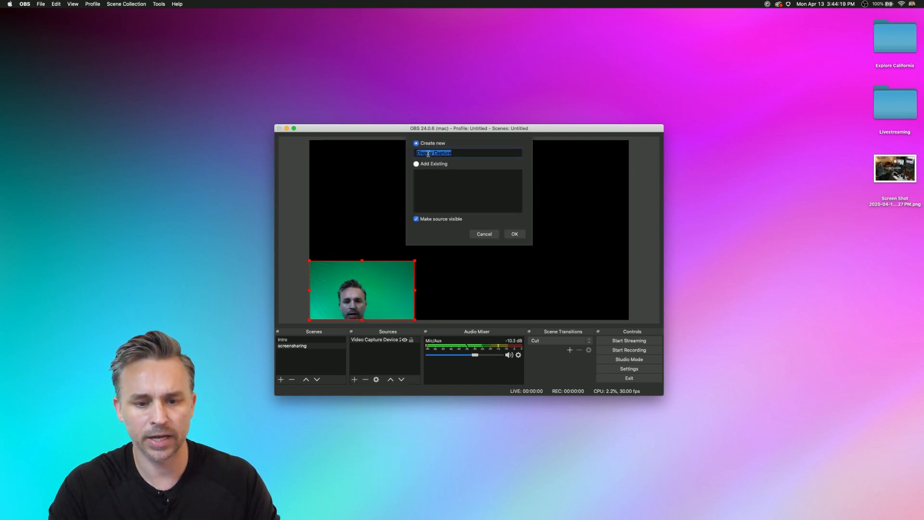
left_click(512, 235)
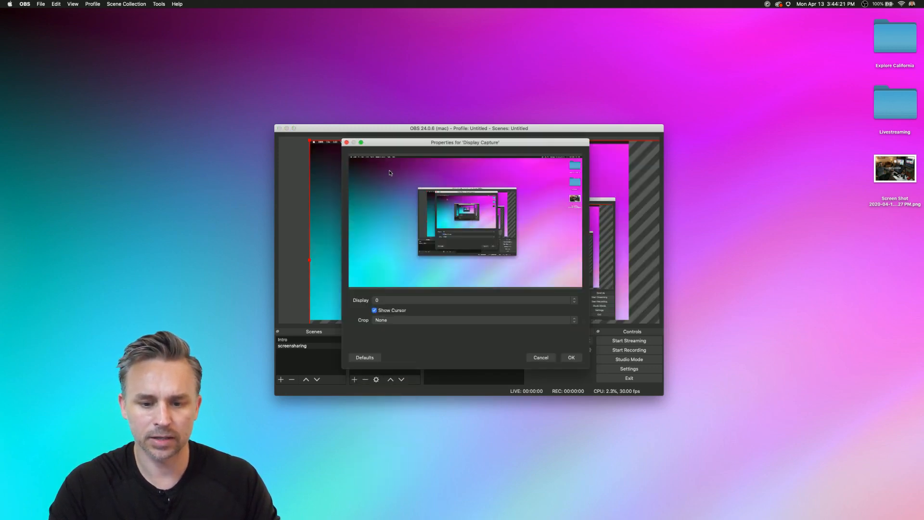
left_click_drag(398, 145, 736, 127)
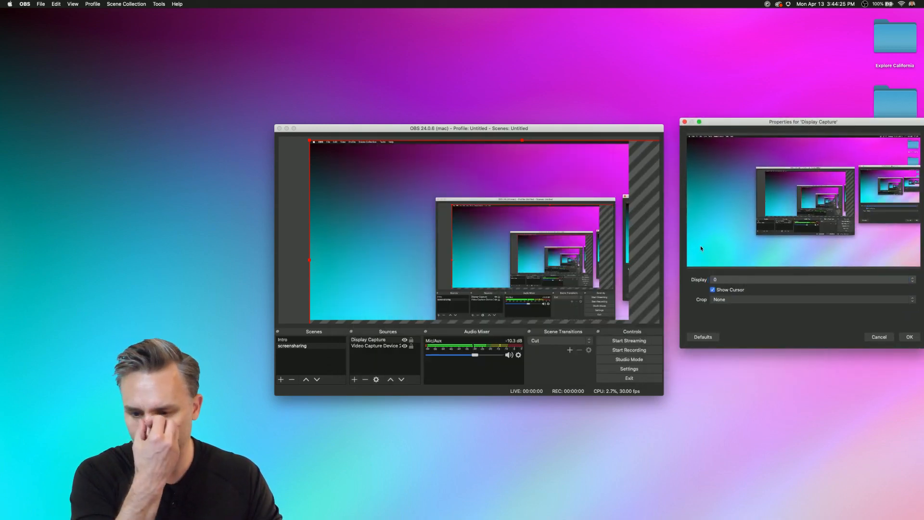
left_click_drag(725, 120, 636, 199)
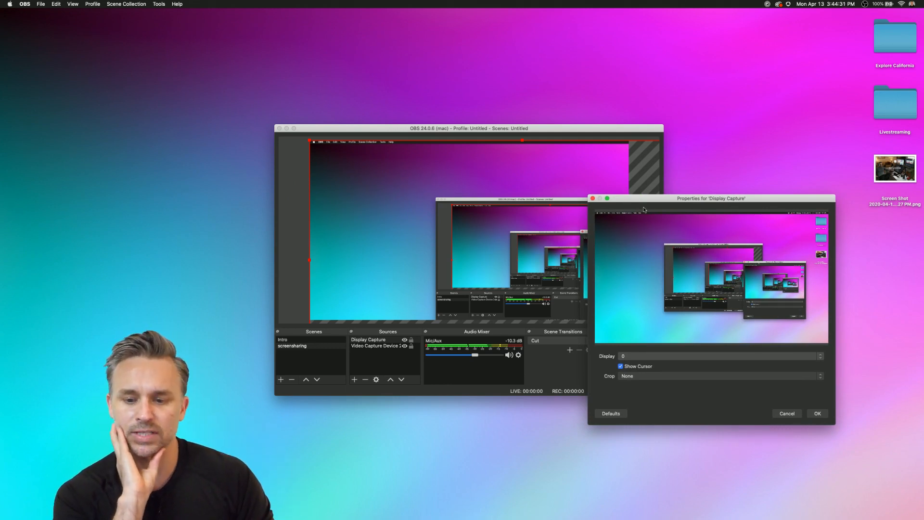
left_click_drag(669, 201, 715, 156)
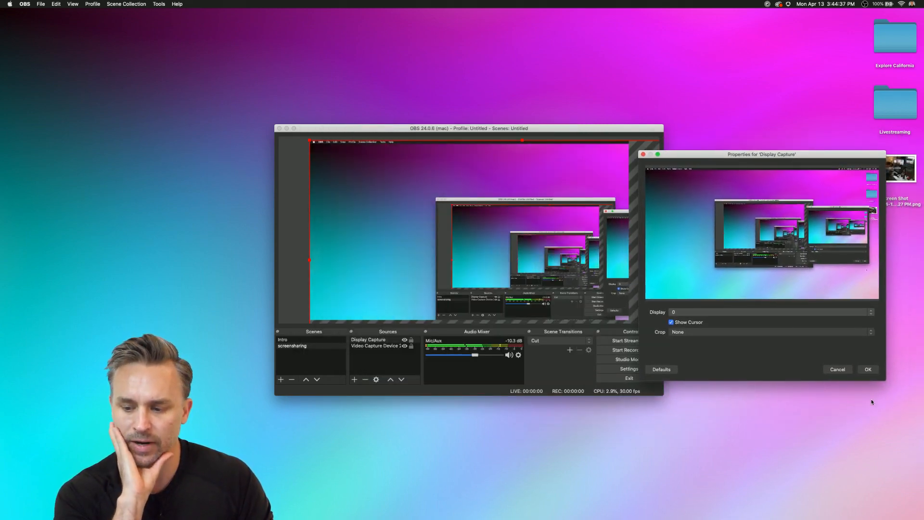
left_click(868, 369)
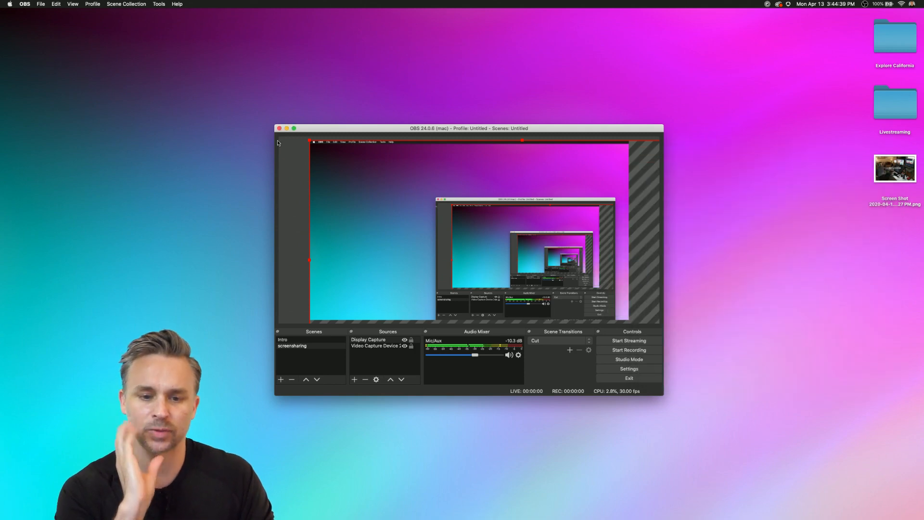
- Move the Display Capture source below the Video Capture Device source in the screensharing scene and hide it
left_click_drag(325, 134, 301, 79)
left_click(334, 288)
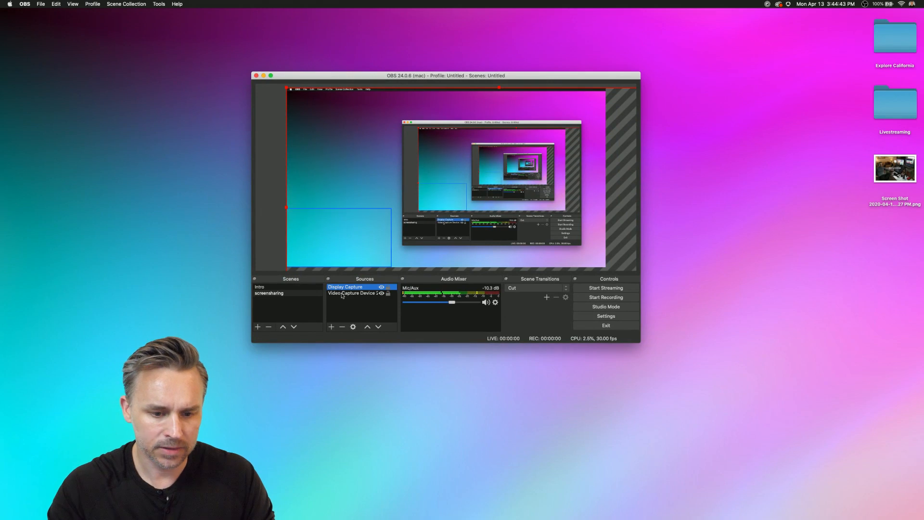
left_click(379, 326)
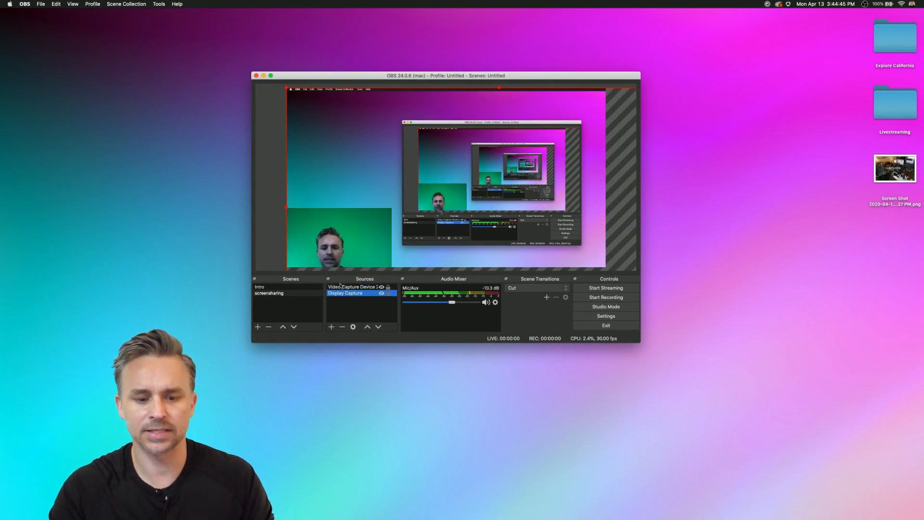
left_click(381, 293)
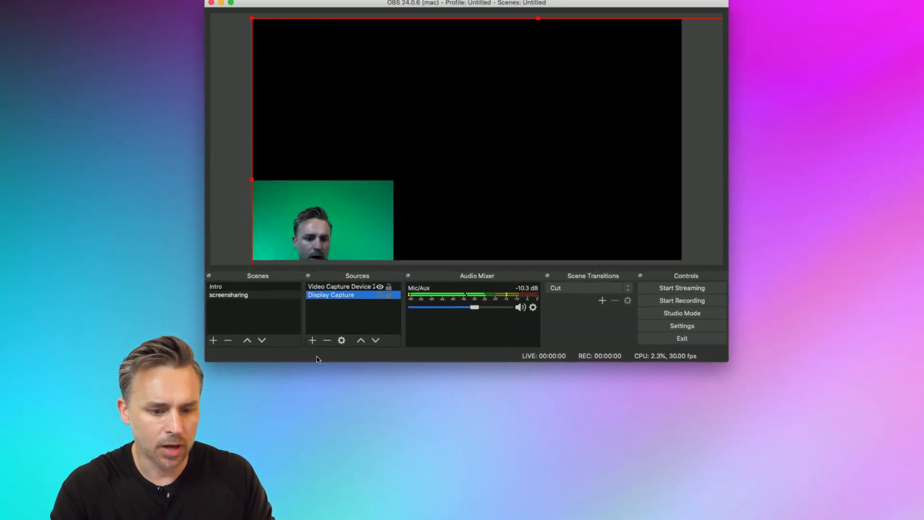
- View the available source types and the Intro scene, and return to the screensharing scene
left_click(331, 326)
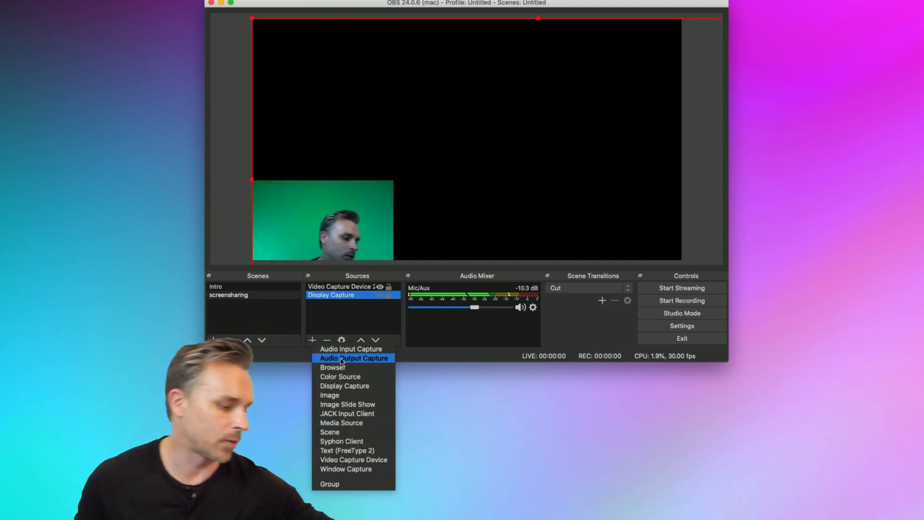
left_click(424, 188)
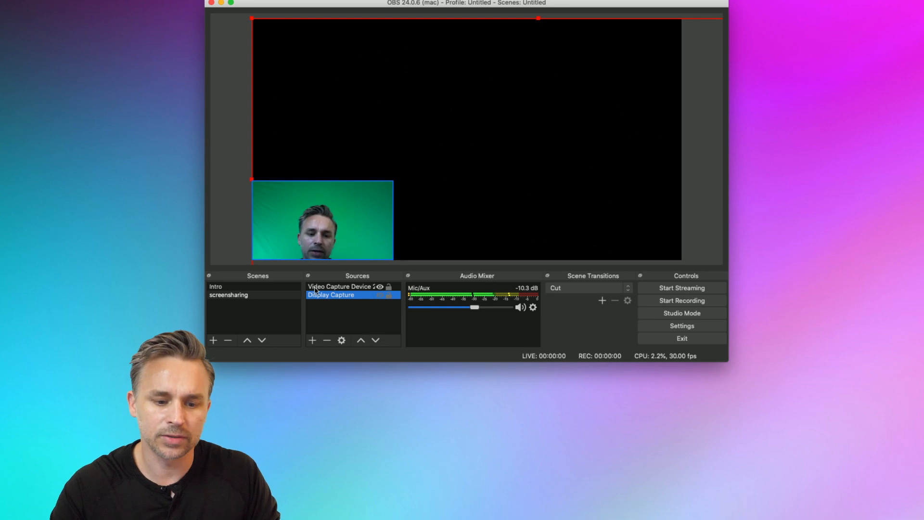
left_click(251, 288)
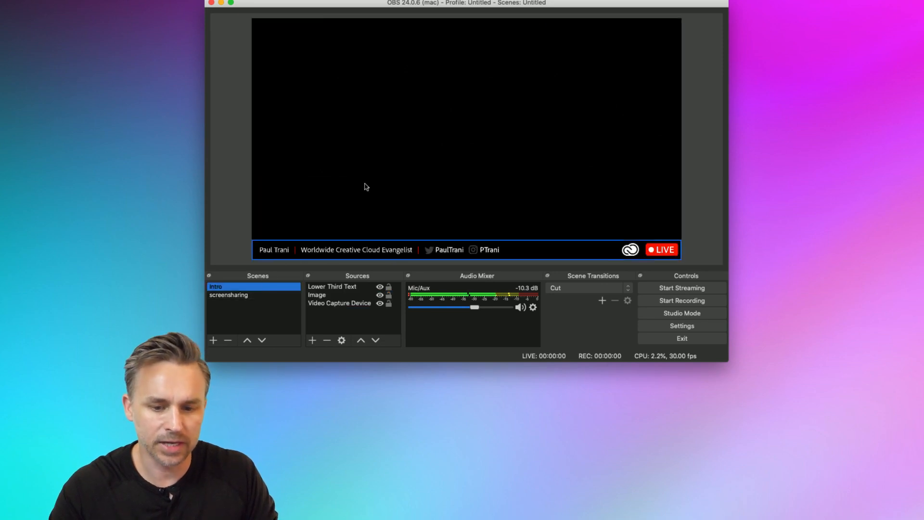
left_click(266, 295)
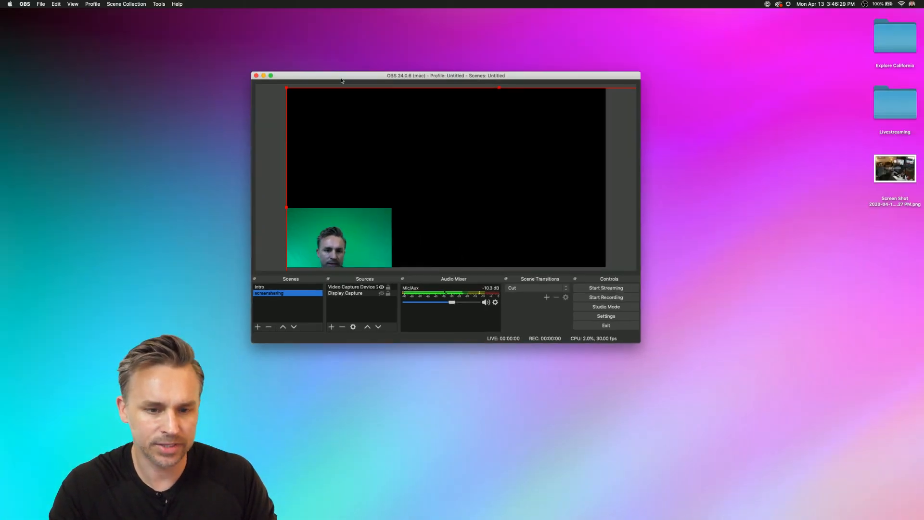
- Switch to Wirecast, create an empty document, and place its window beside the OBS window
left_click_drag(353, 77, 478, 132)
mouse_move(371, 517)
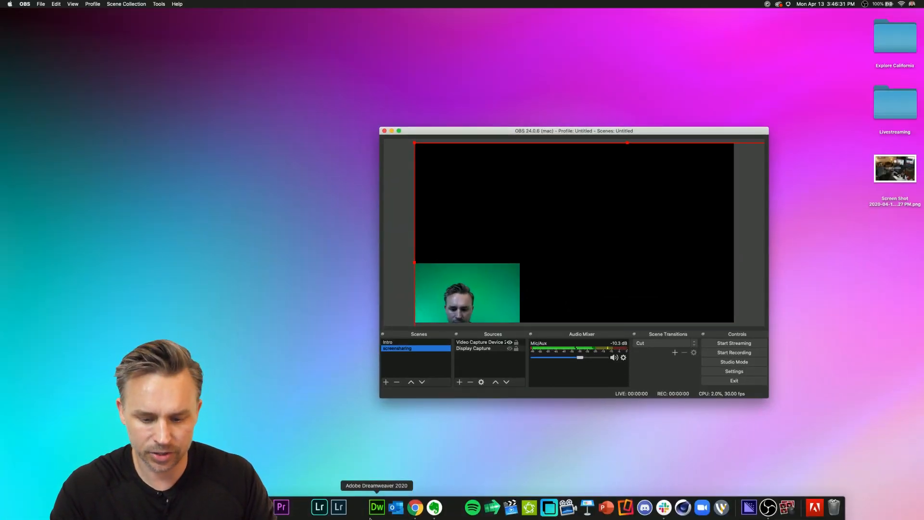
left_click(722, 507)
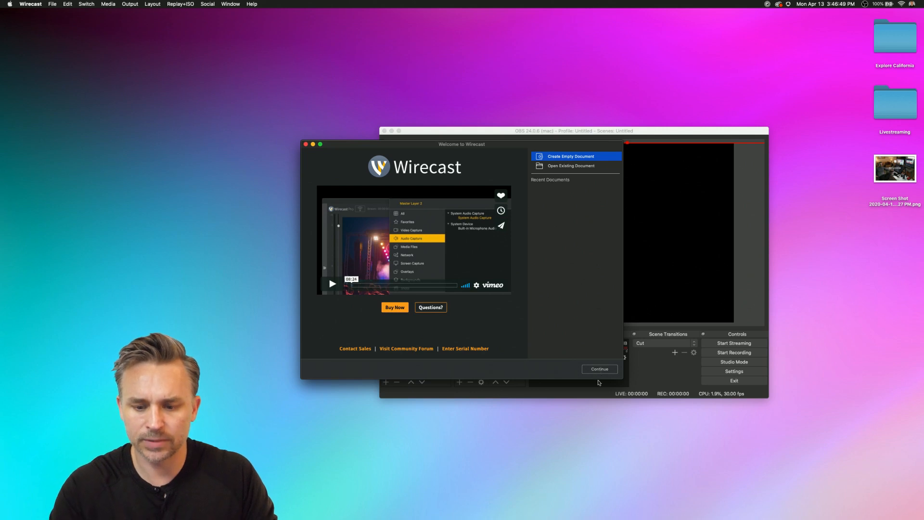
left_click(599, 369)
left_click_drag(265, 26, 271, 120)
left_click(519, 131)
left_click_drag(519, 131, 604, 115)
left_click_drag(307, 119, 322, 122)
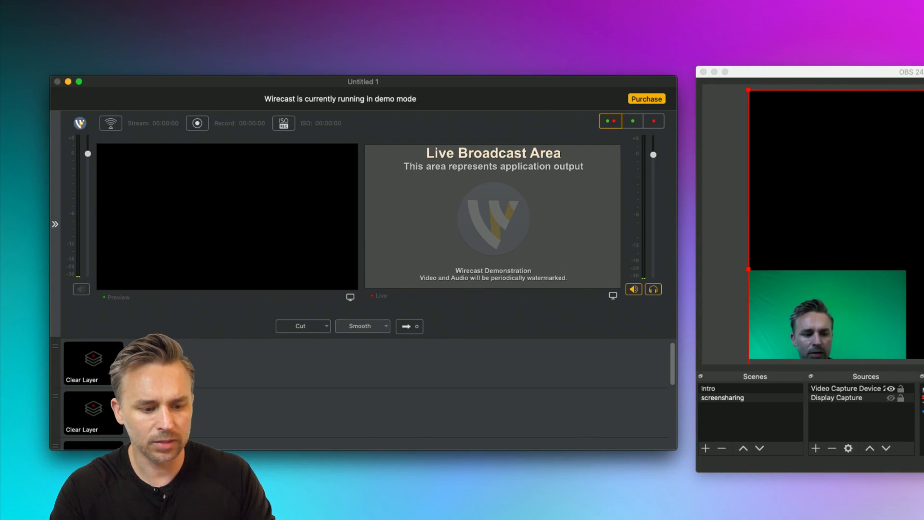
- Add the Display iSight Video capture device to Master Layer 2 and open the shot's crop settings
left_click(205, 150)
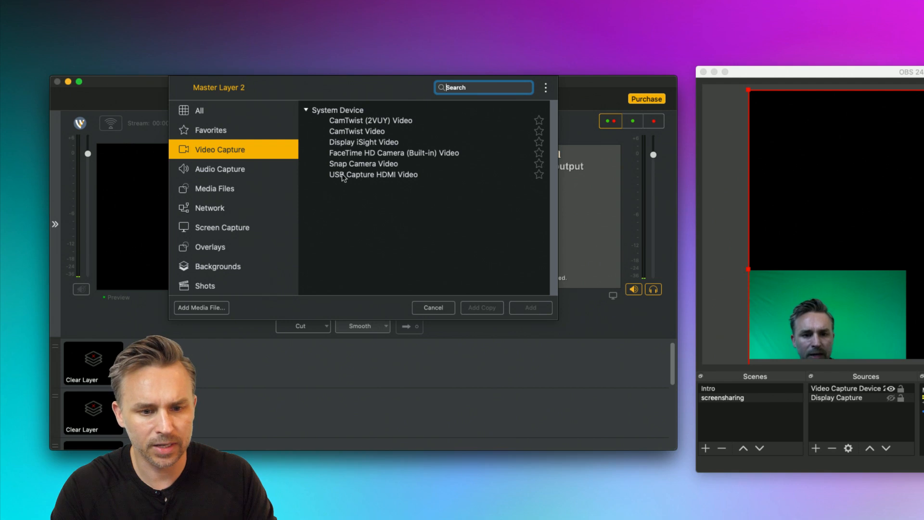
left_click(350, 141)
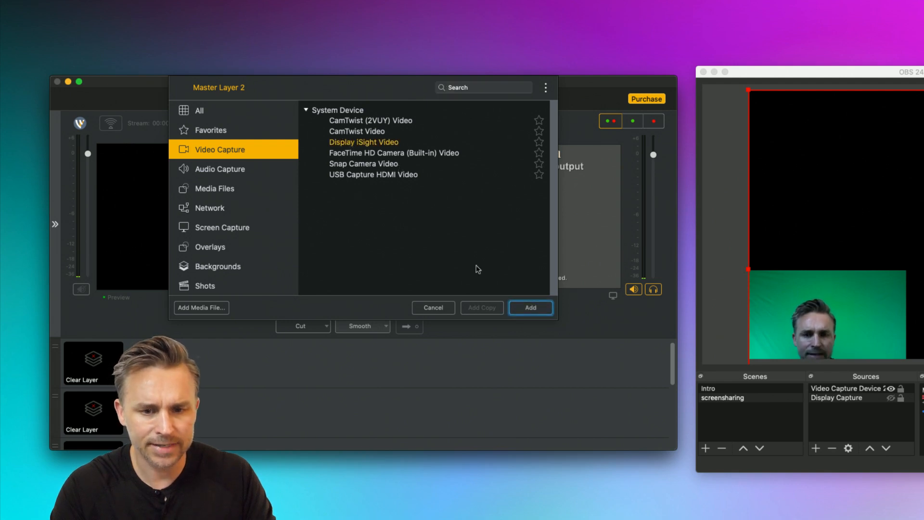
left_click(524, 313)
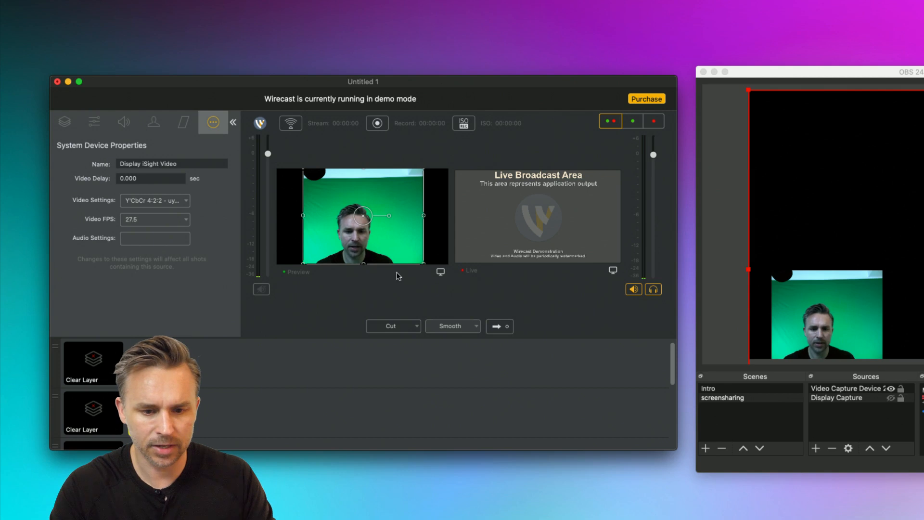
left_click(95, 122)
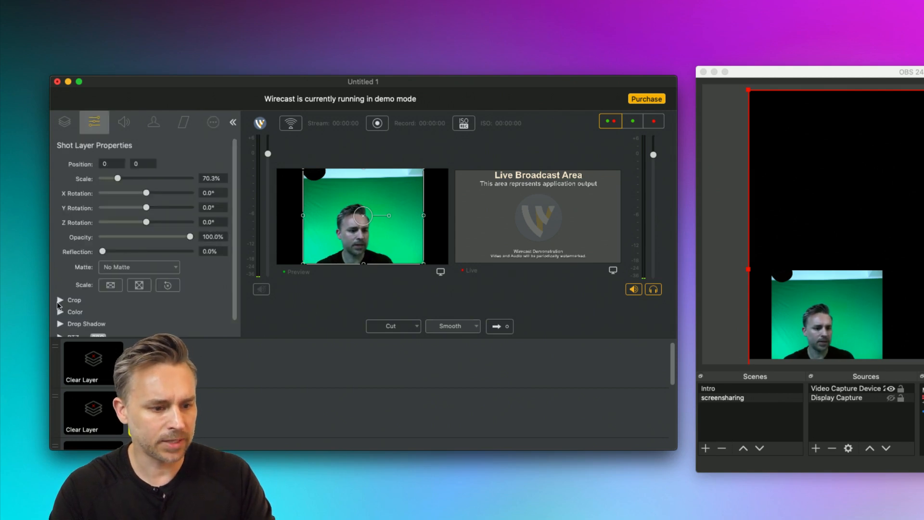
left_click(74, 299)
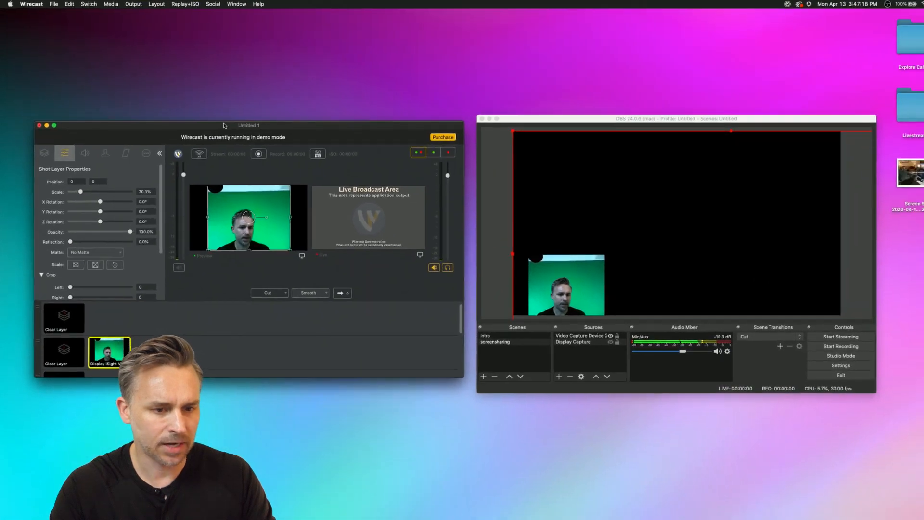
- Switch to OBS and add a Chroma Key effect filter with the Green key color type to the screensharing camera source
left_click_drag(330, 84, 425, 7)
left_click_drag(291, 74, 284, 40)
left_click_drag(563, 117, 614, 41)
left_click(614, 266)
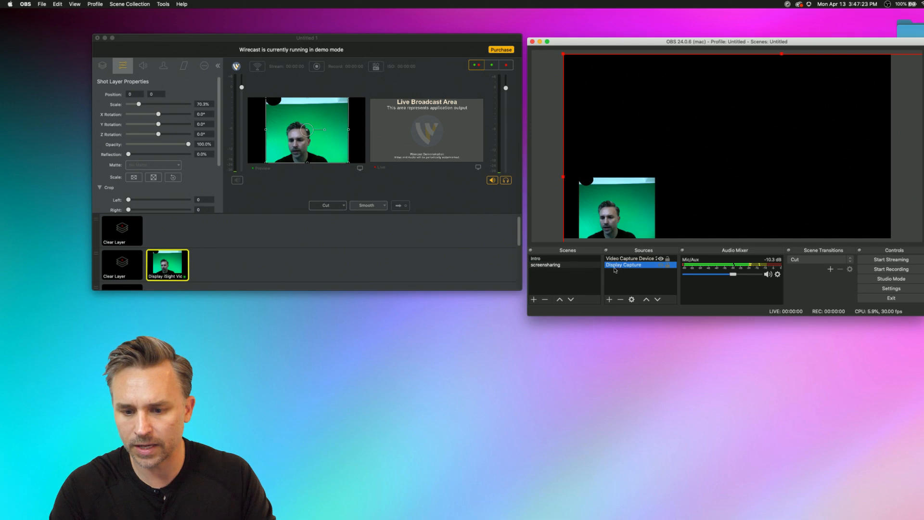
left_click(618, 259)
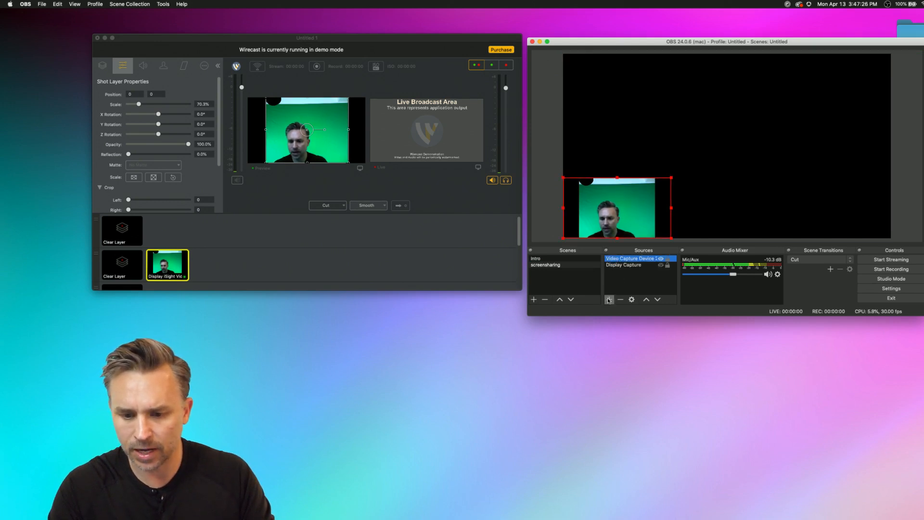
right_click(632, 258)
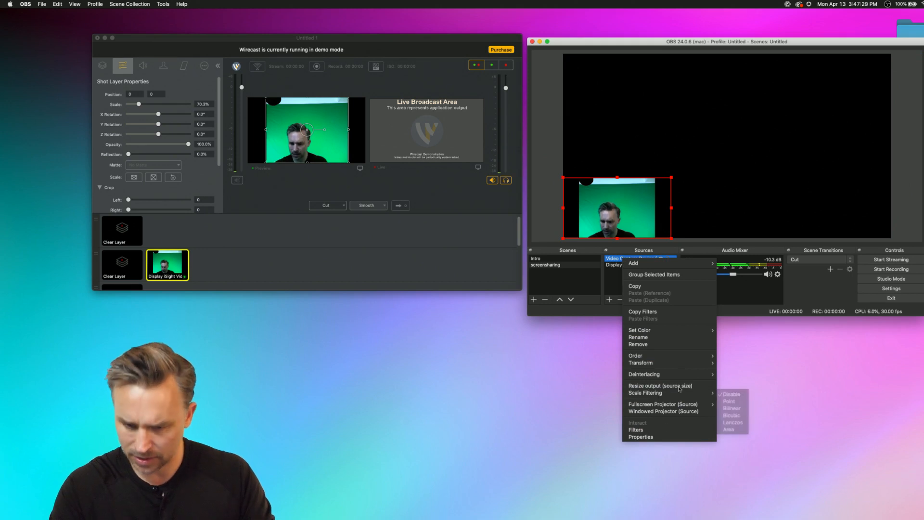
left_click(662, 433)
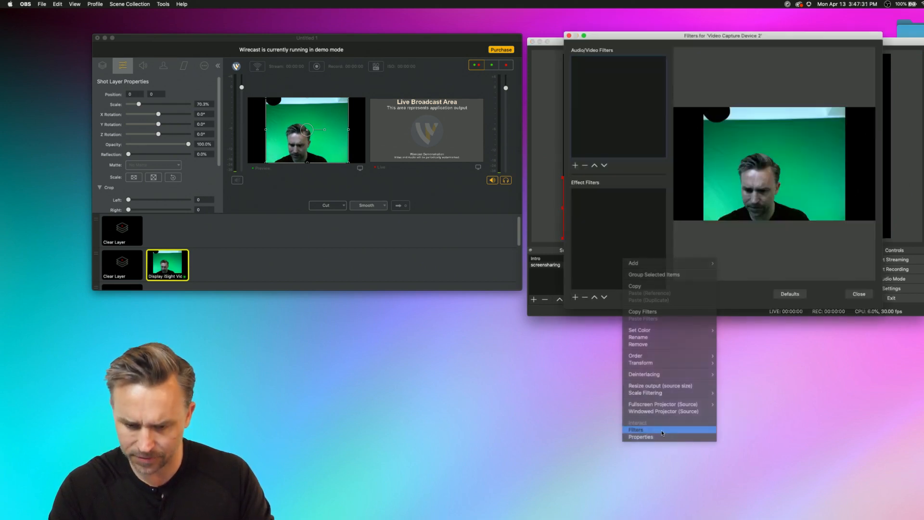
left_click(575, 297)
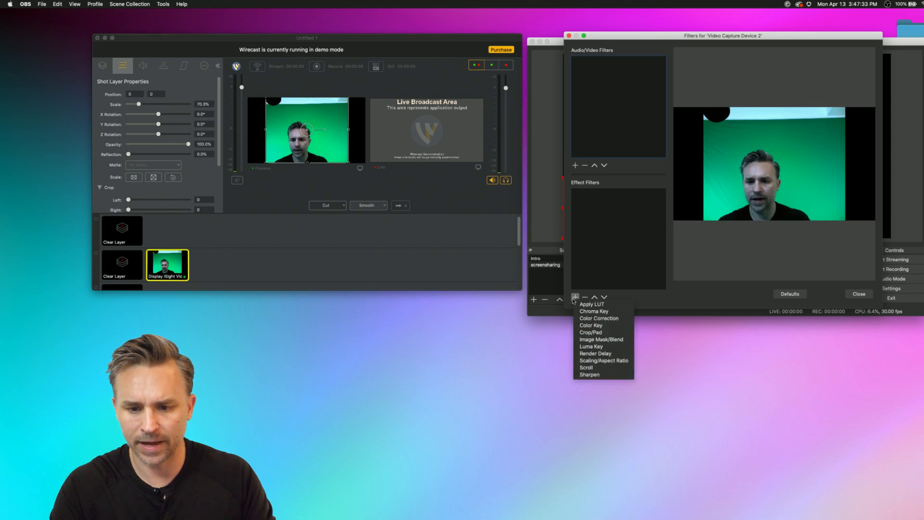
left_click(608, 311)
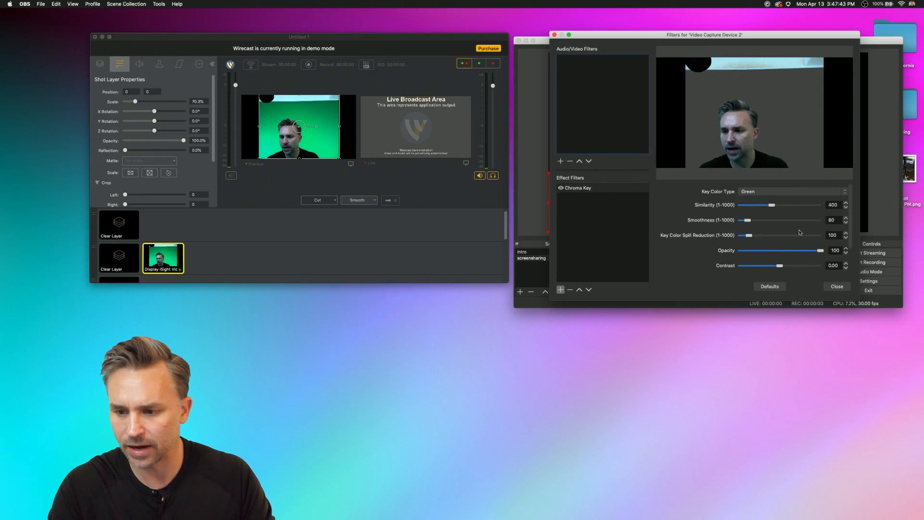
left_click(823, 192)
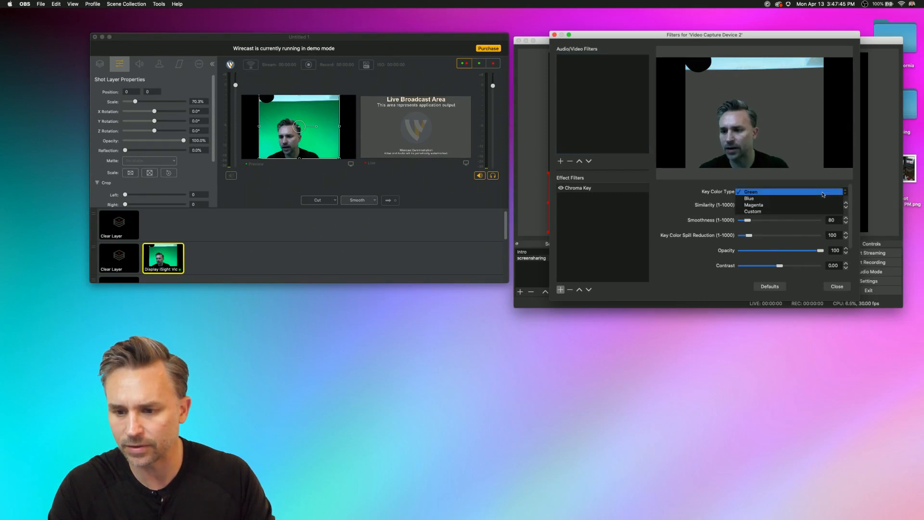
left_click(657, 195)
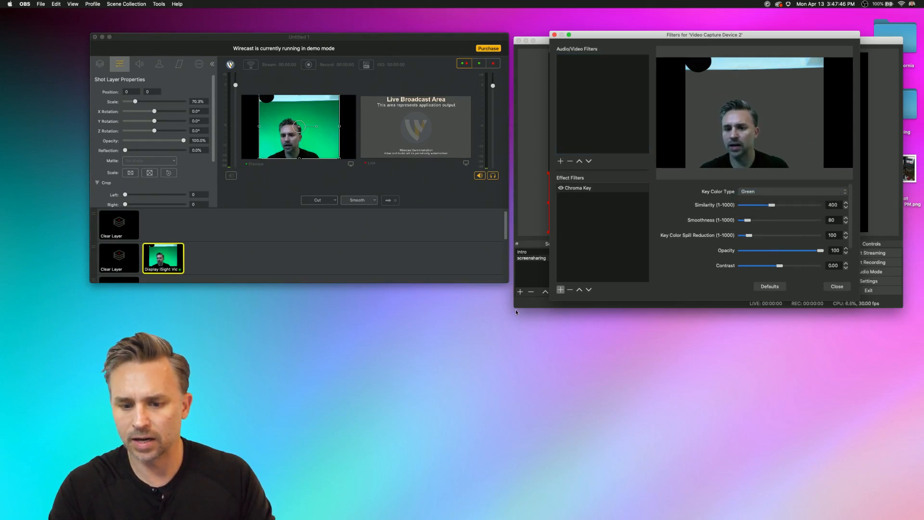
- Add a Color Key effect filter to the camera source, review its settings, and return to the Chroma Key filter's settings
left_click(561, 289)
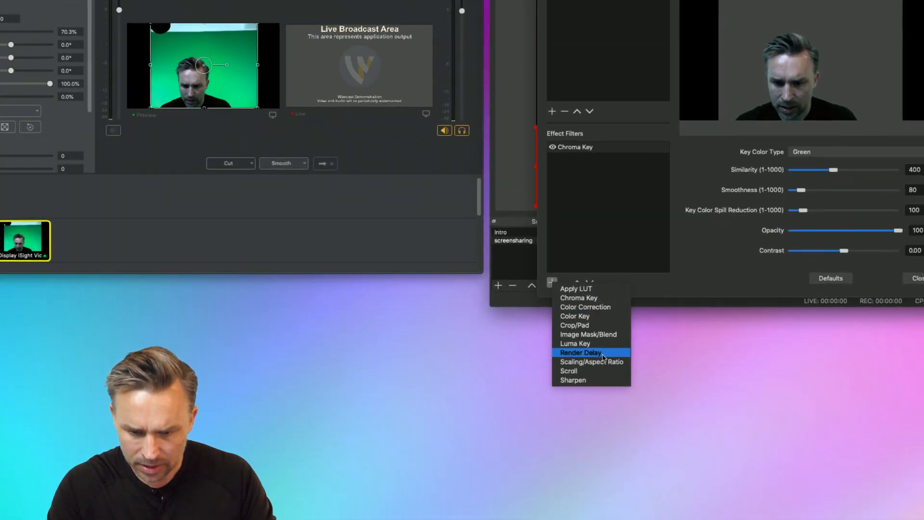
left_click(599, 316)
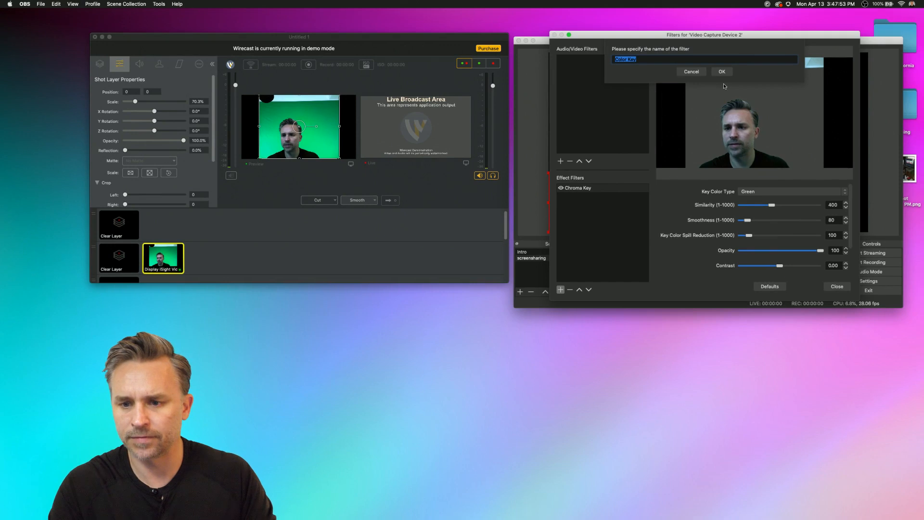
left_click(723, 71)
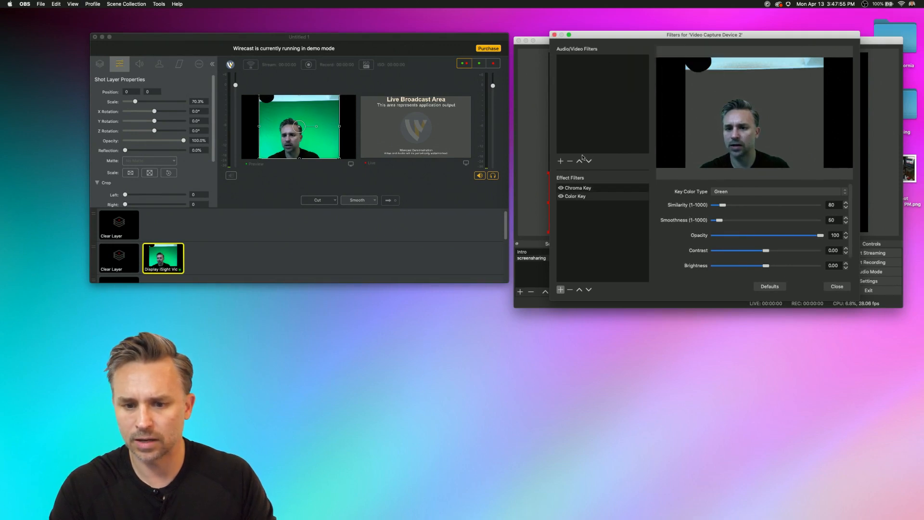
left_click(574, 196)
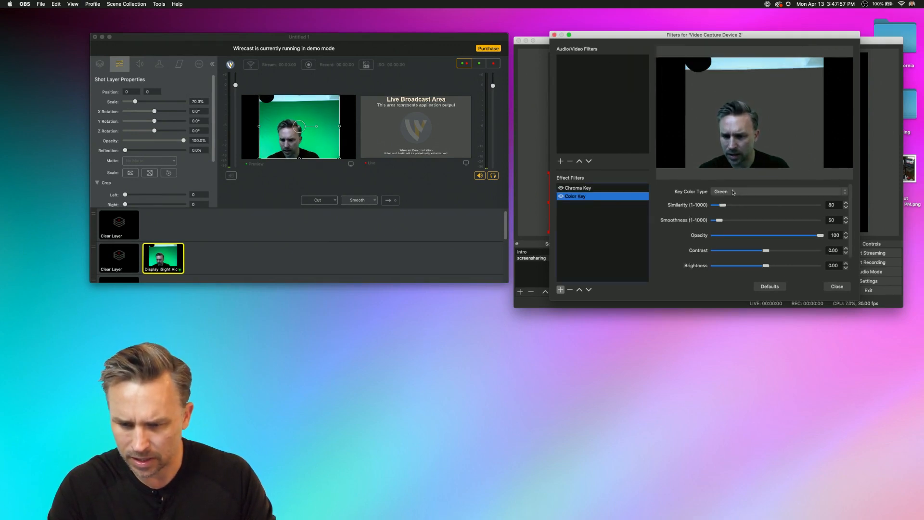
left_click(739, 192)
left_click(680, 191)
scroll(683, 202, "down", 1)
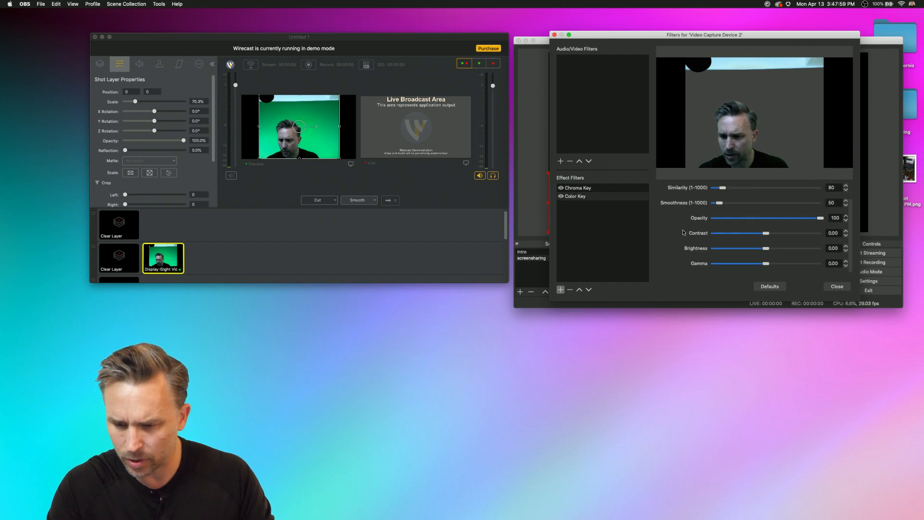
left_click(597, 189)
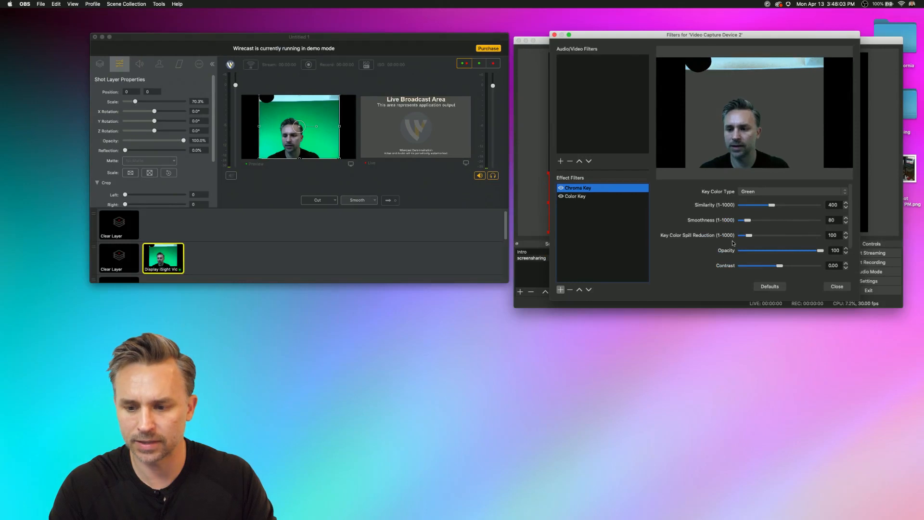
- Switch to Wirecast and crop the top of the Display iSight camera shot by 278
left_click(887, 429)
left_click_drag(192, 40, 396, 68)
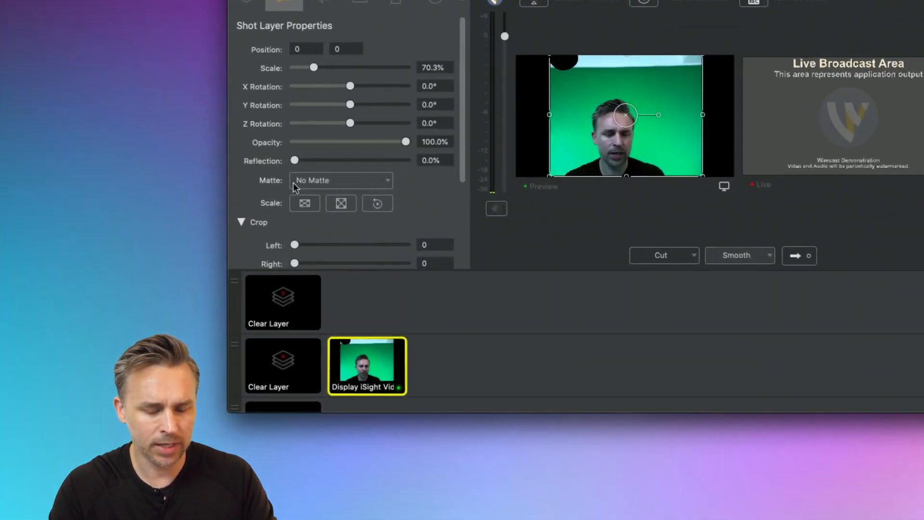
scroll(298, 246, "down", 3)
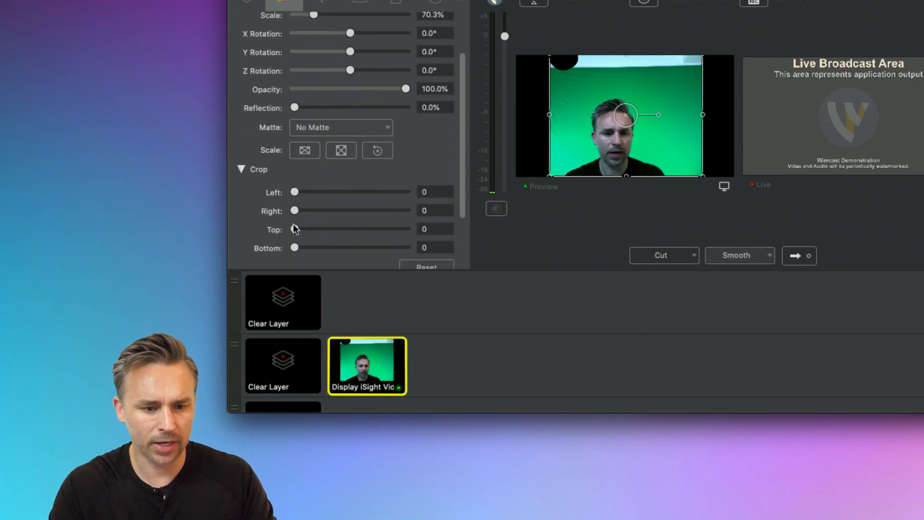
left_click_drag(295, 228, 324, 231)
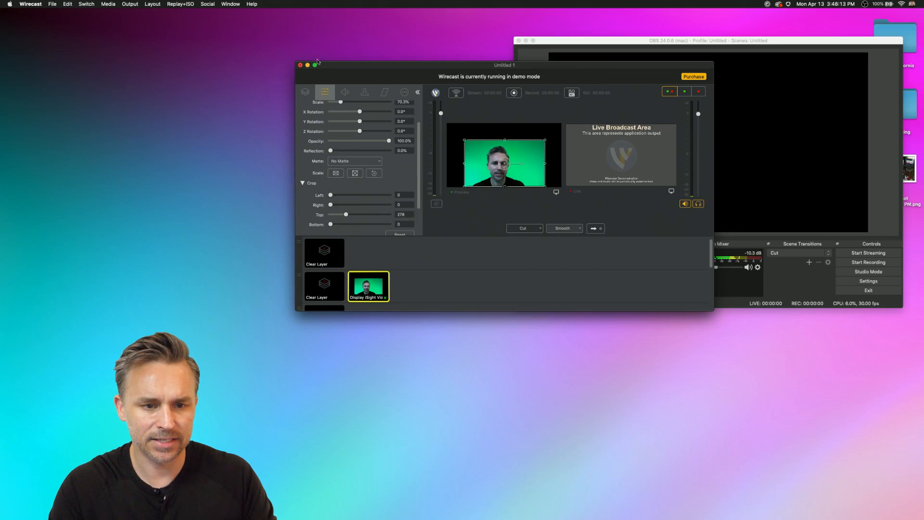
- Expand Wirecast to full screen and send the cropped camera shot from the preview to the live output
left_click(315, 65)
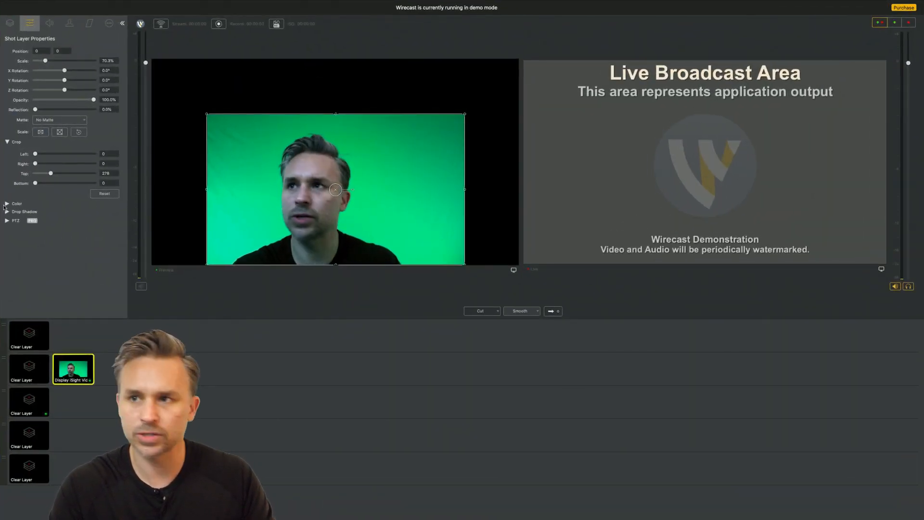
left_click(553, 312)
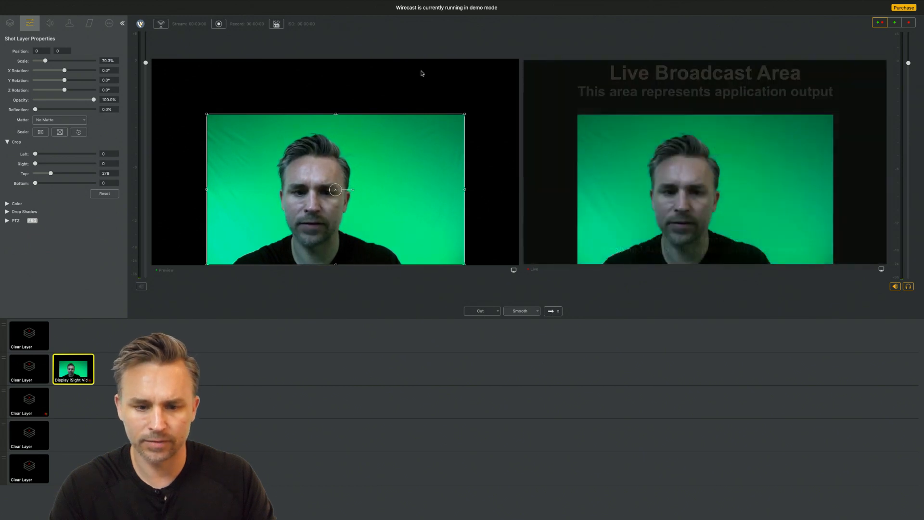
- Enable the chroma key on the Display iSight camera shot and turn on picking the key color with the mouse
left_click_drag(221, 165, 233, 165)
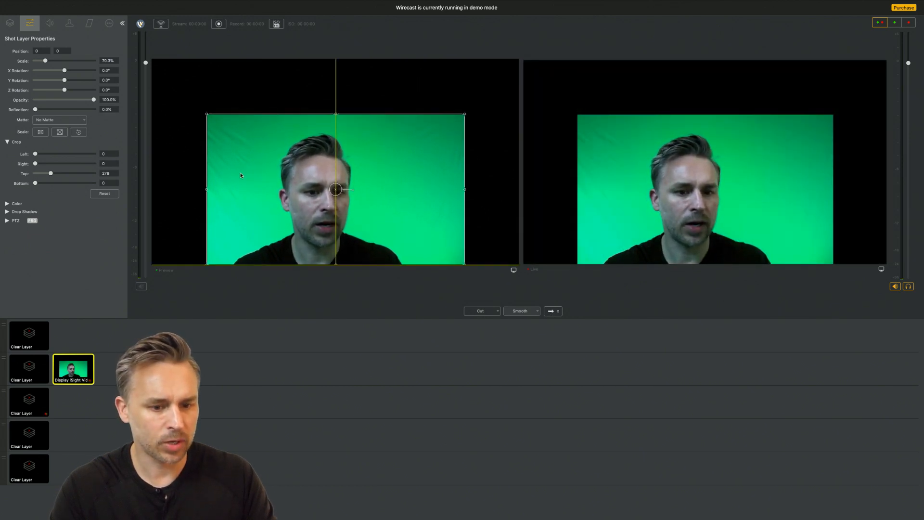
left_click(68, 27)
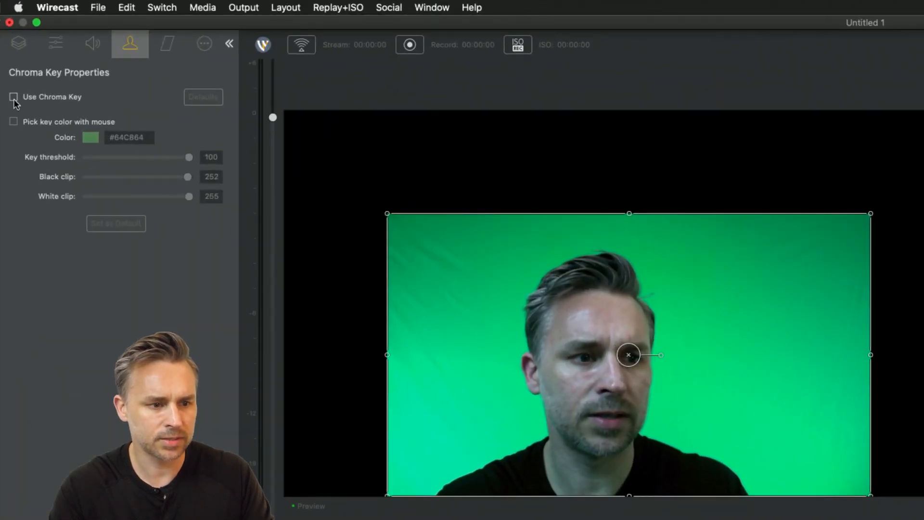
left_click(13, 97)
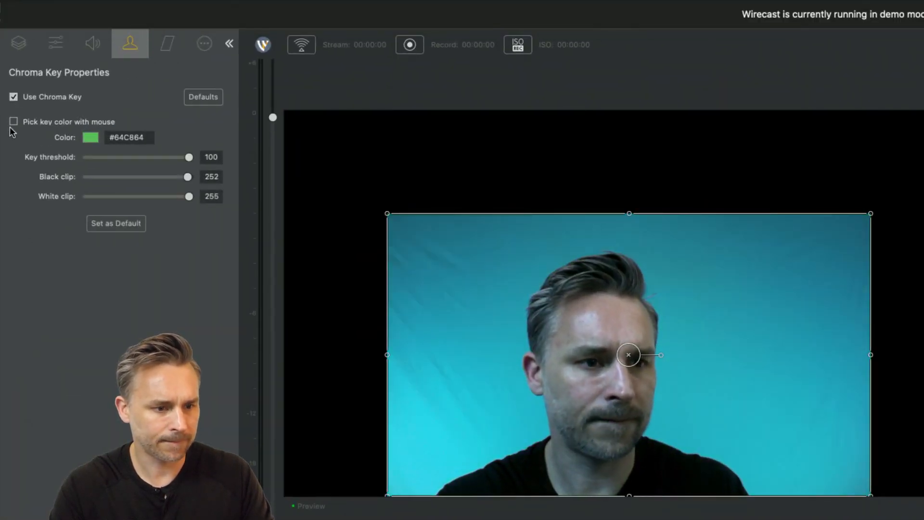
left_click(13, 123)
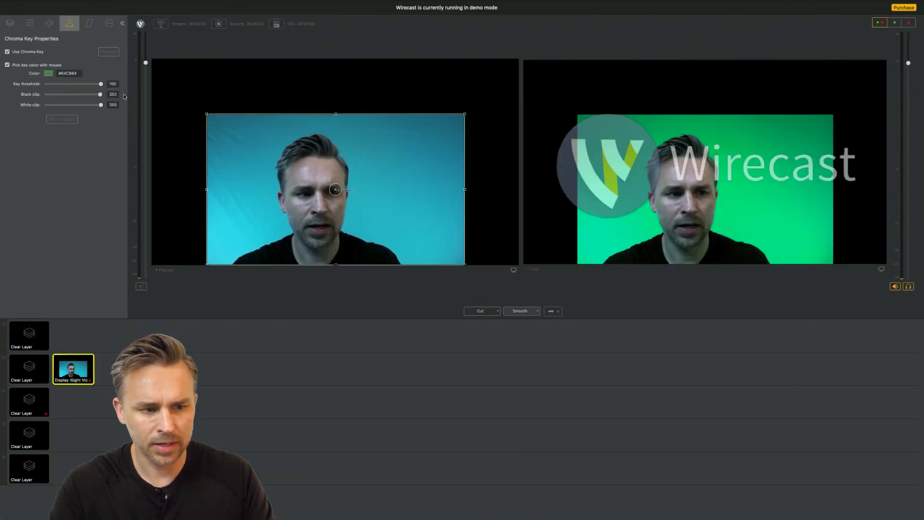
- Sample a key color from the backdrop in the preview and darken it to black (#000000)
left_click(49, 74)
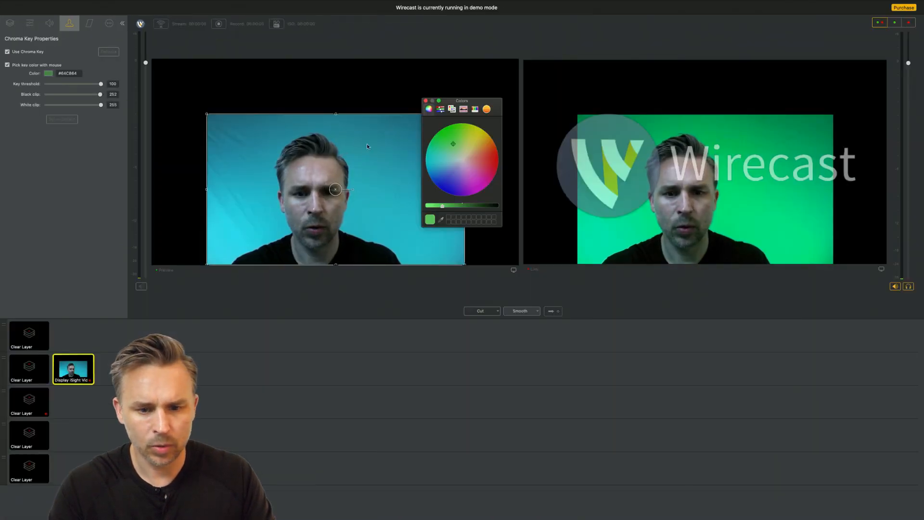
left_click(440, 220)
left_click(381, 190)
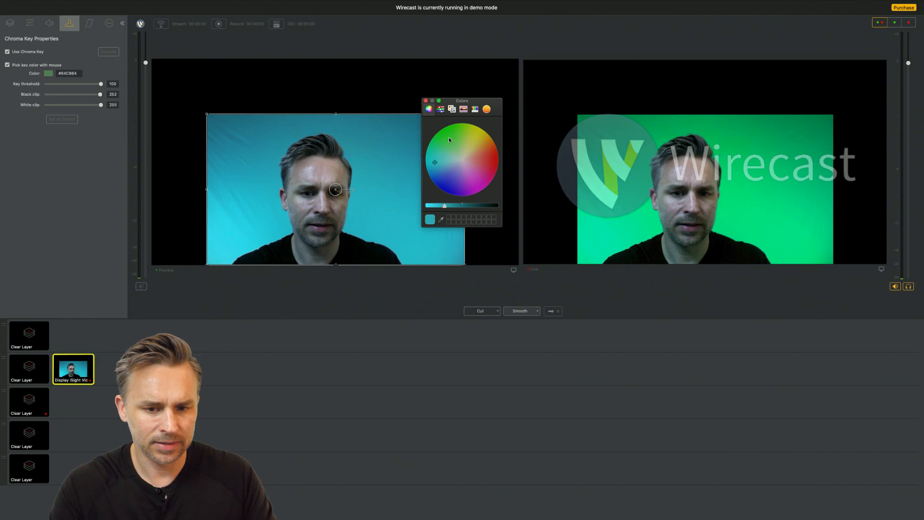
left_click_drag(444, 206, 498, 206)
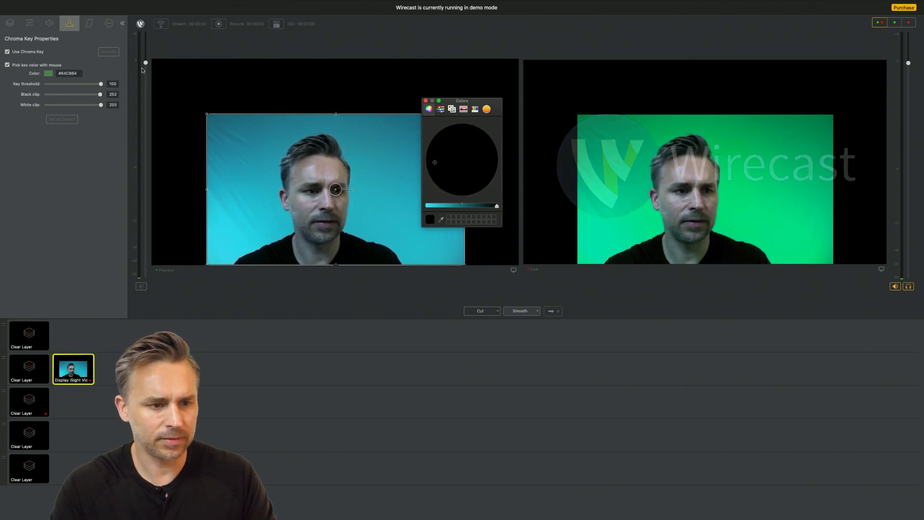
left_click(426, 101)
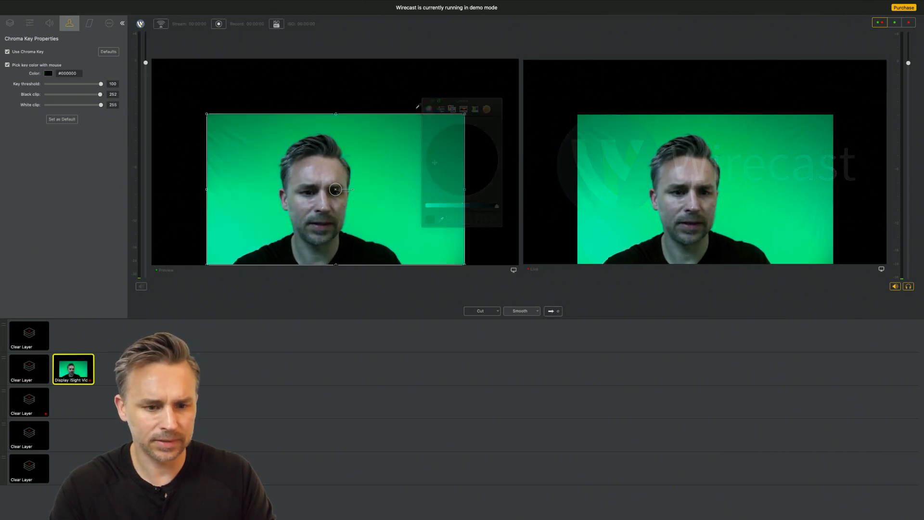
- Set the chroma key color to the green #00D987 sampled from the backdrop beside the head
left_click(48, 74)
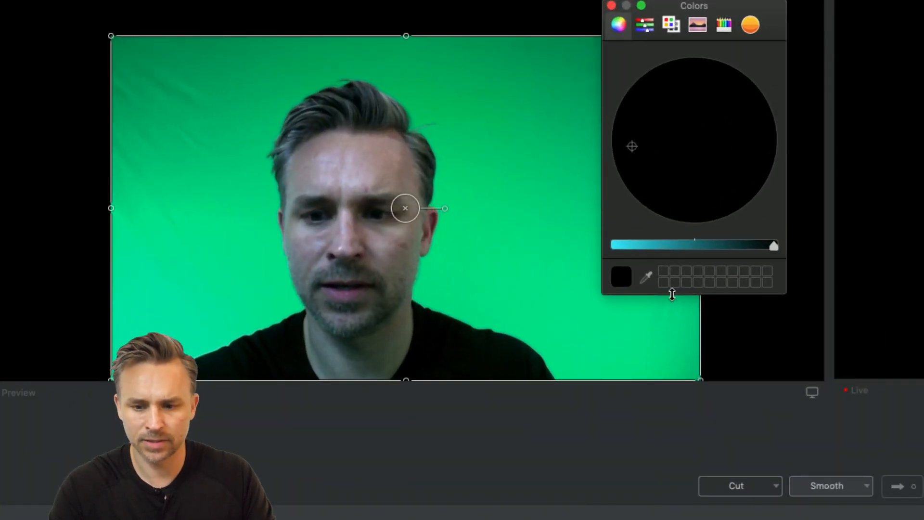
left_click(646, 279)
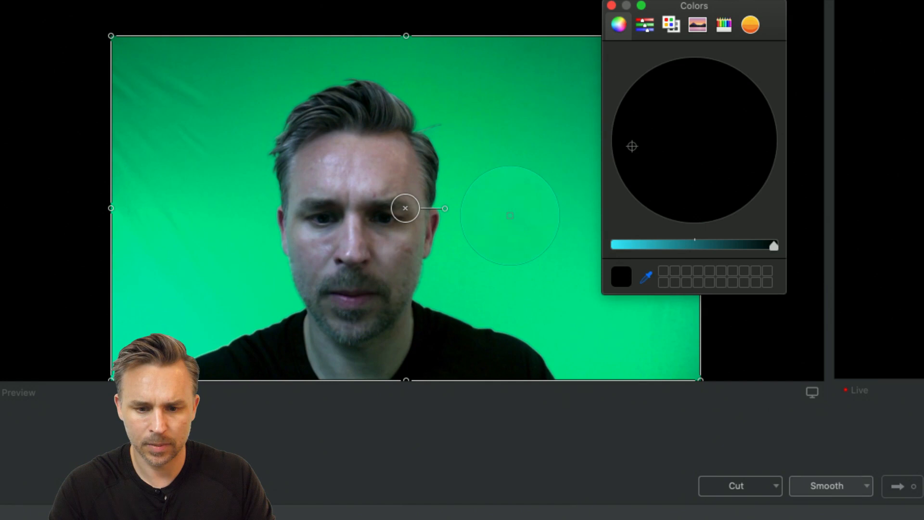
left_click(509, 215)
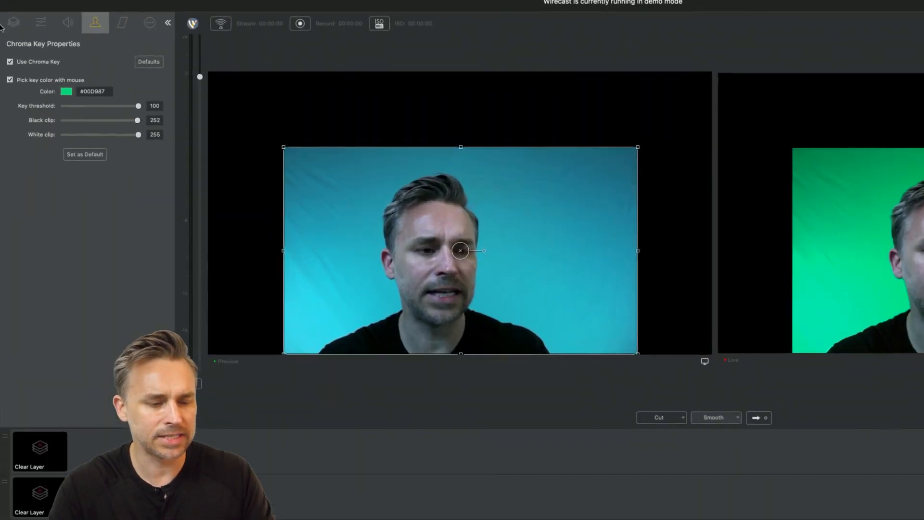
- Set the key threshold to 27 and the black clip to 76, and send the keyed shot to the live output
left_click_drag(100, 95, 73, 96)
left_click_drag(114, 137, 130, 119)
left_click_drag(161, 152, 186, 154)
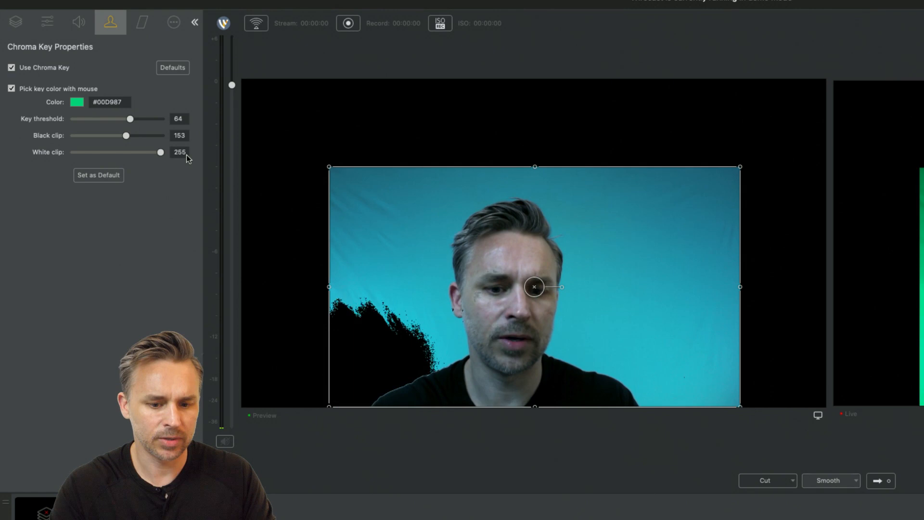
mouse_move(126, 135)
left_mouse_down()
mouse_move(100, 136)
mouse_move(120, 136)
mouse_move(112, 135)
left_mouse_up()
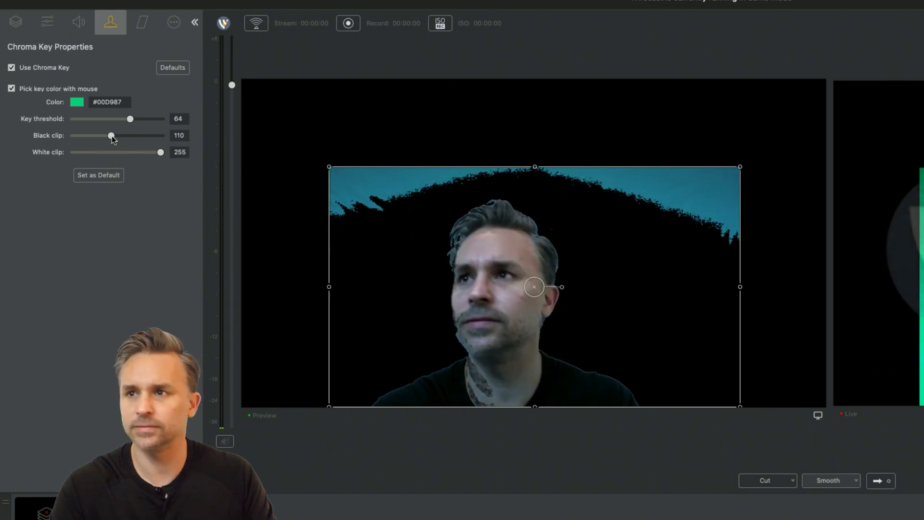
left_click_drag(128, 119, 98, 136)
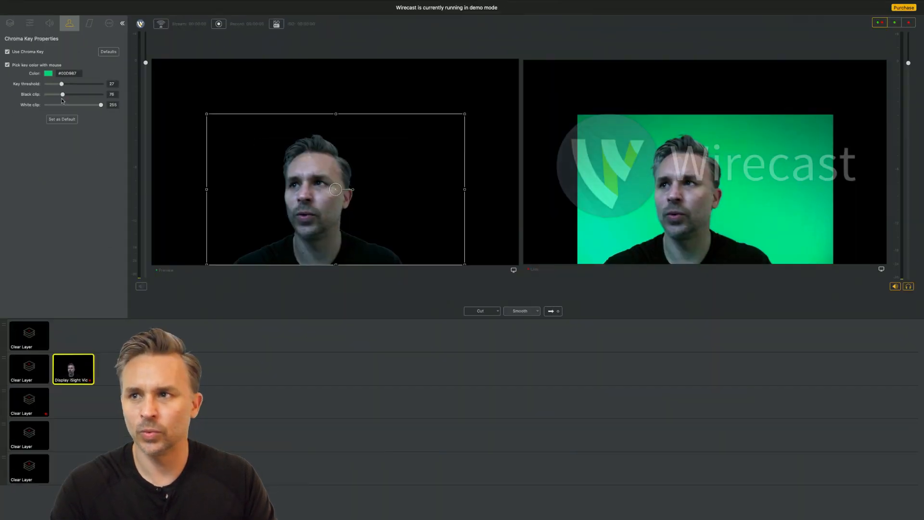
left_click(550, 311)
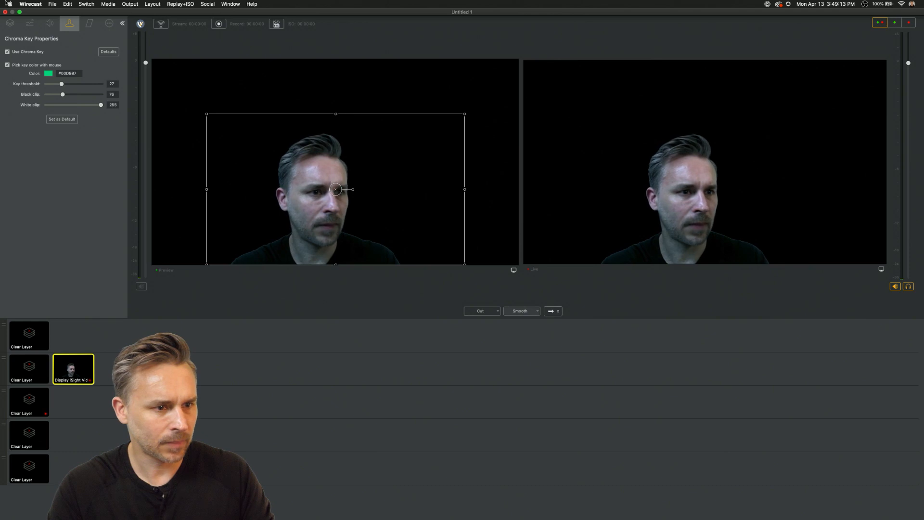
left_click(10, 3)
left_click(36, 24)
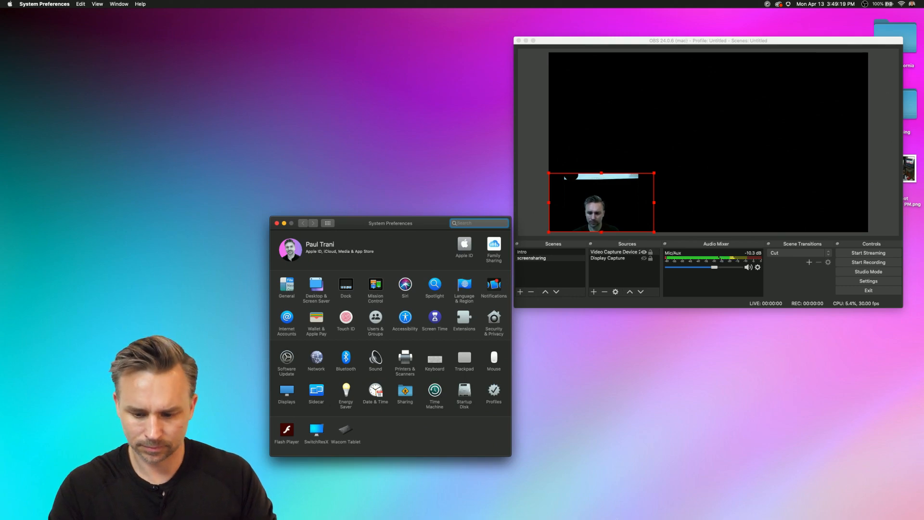
left_click(720, 505)
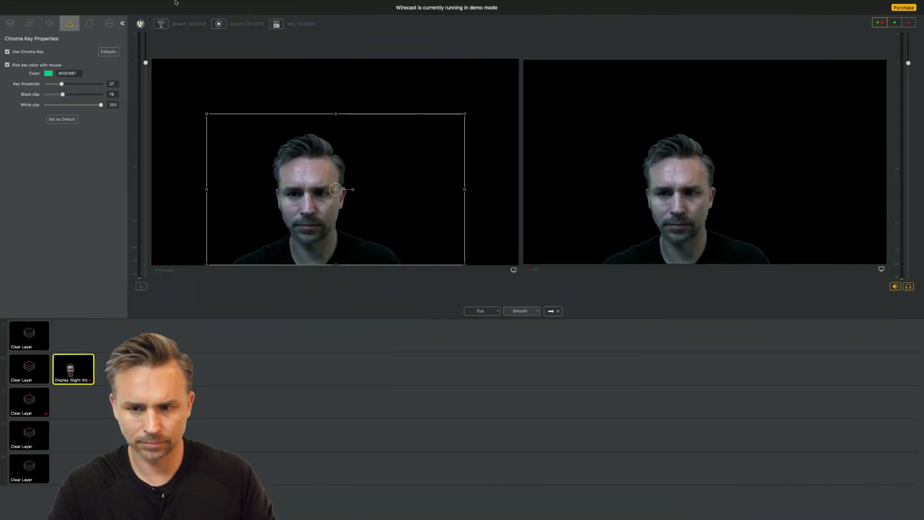
- Take Wirecast out of full screen and enlarge its window to cover most of the desktop
mouse_move(8, 3)
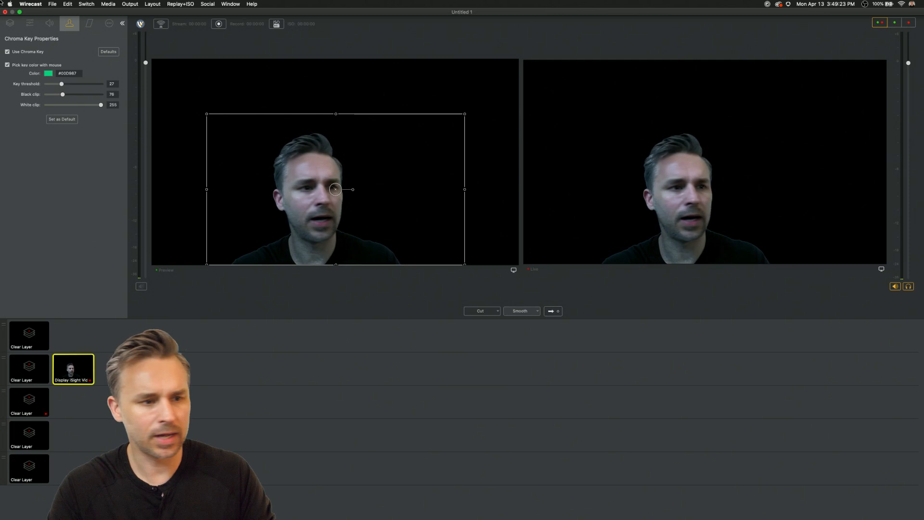
left_click(20, 12)
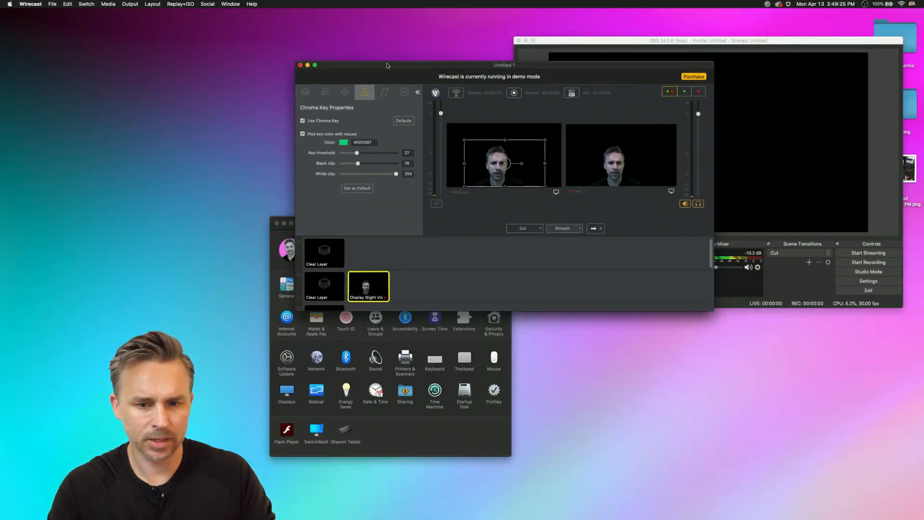
double_click(479, 294)
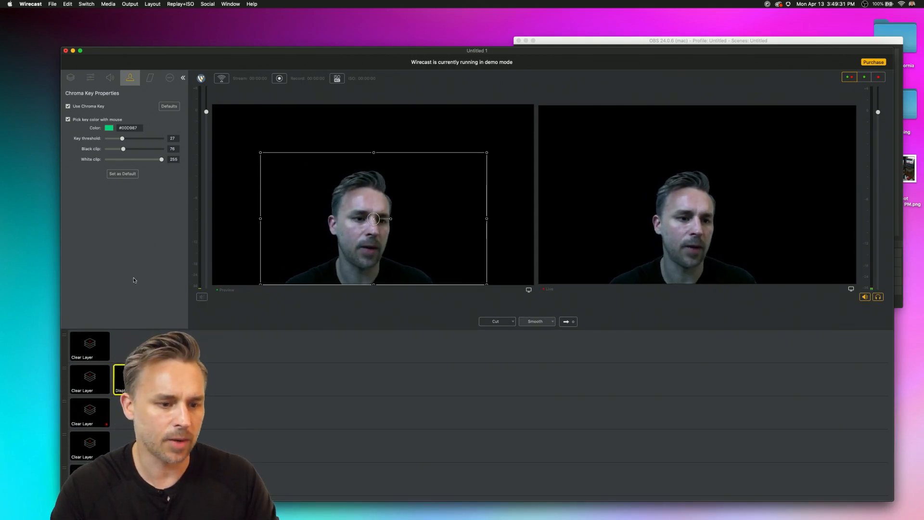
- Open System Preferences, review the available sound output devices, and close the window
left_click(8, 4)
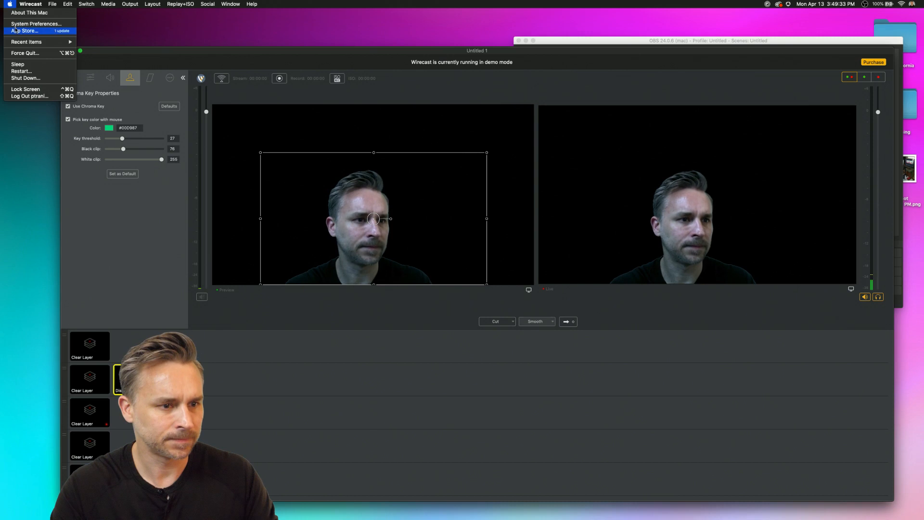
left_click(34, 22)
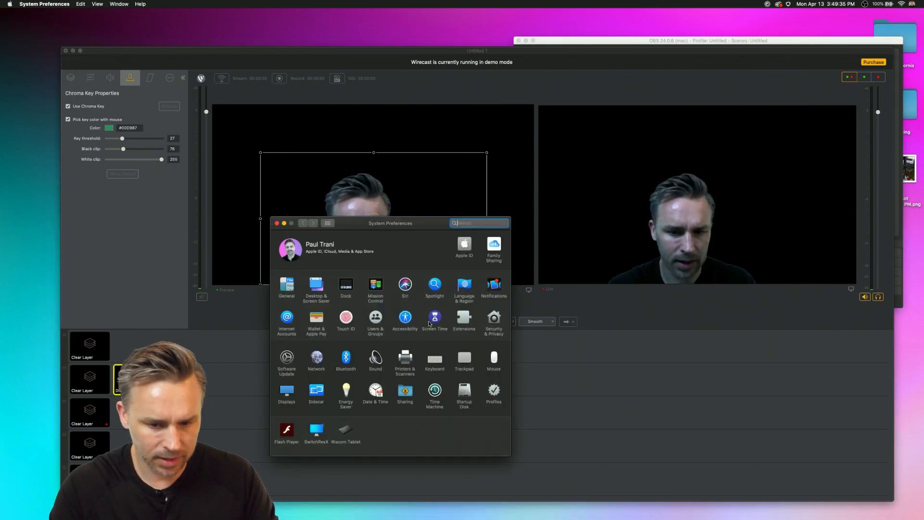
left_click(376, 358)
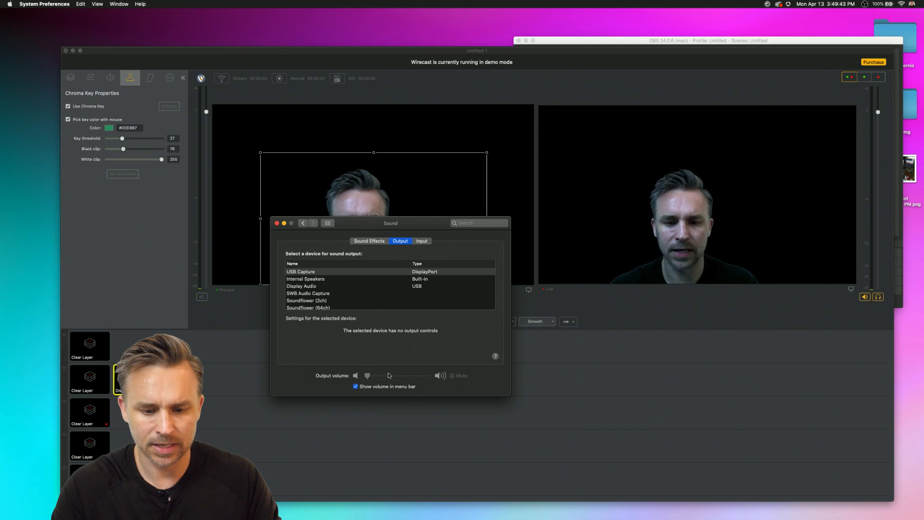
left_click(277, 223)
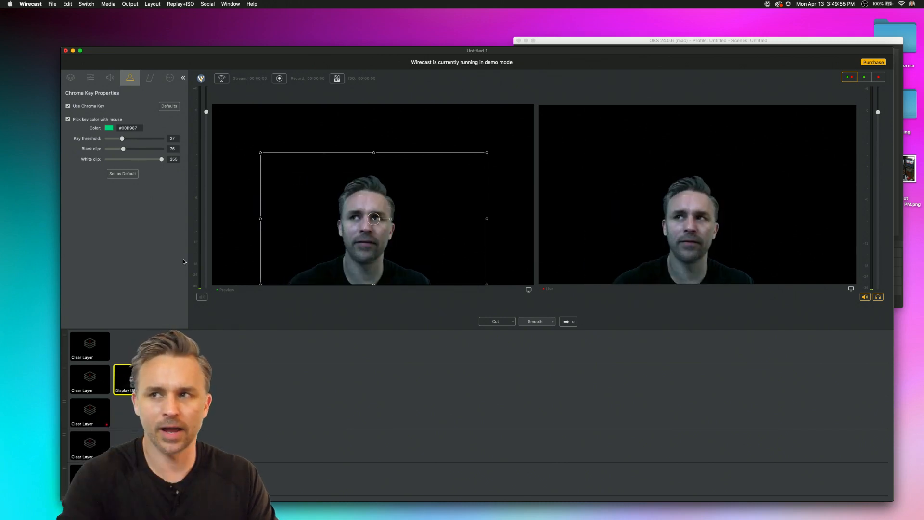
- Move the Wirecast window up on the desktop with its live audio muted, and show the layers of the Display iSight Video shot
left_click_drag(254, 50, 253, 35)
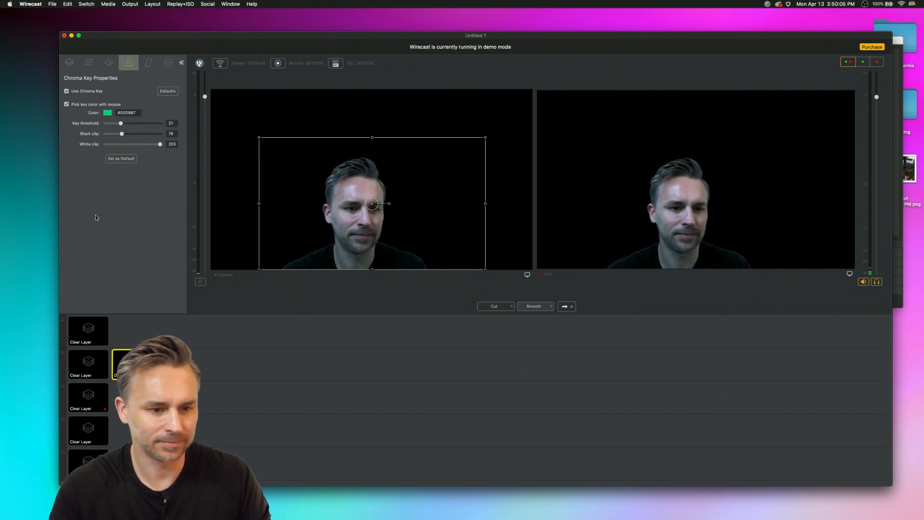
left_click(30, 4)
left_click(183, 243)
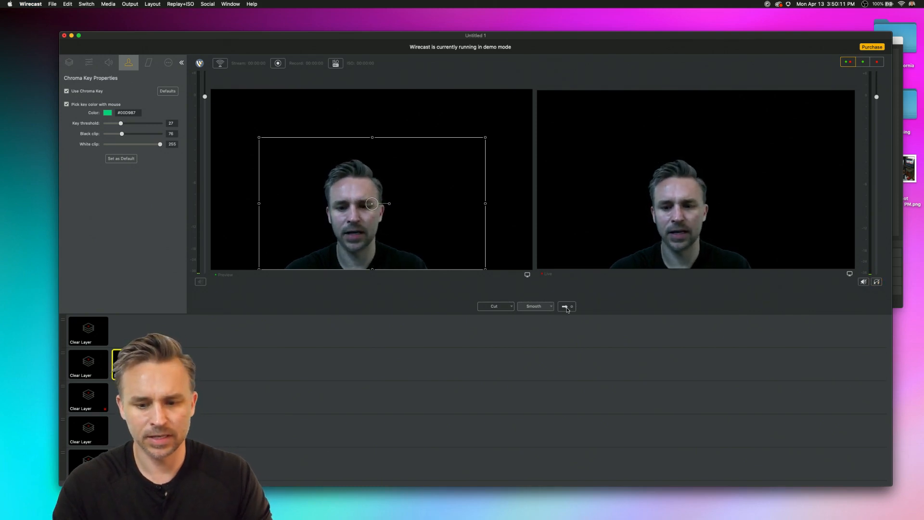
left_click_drag(419, 31, 396, 8)
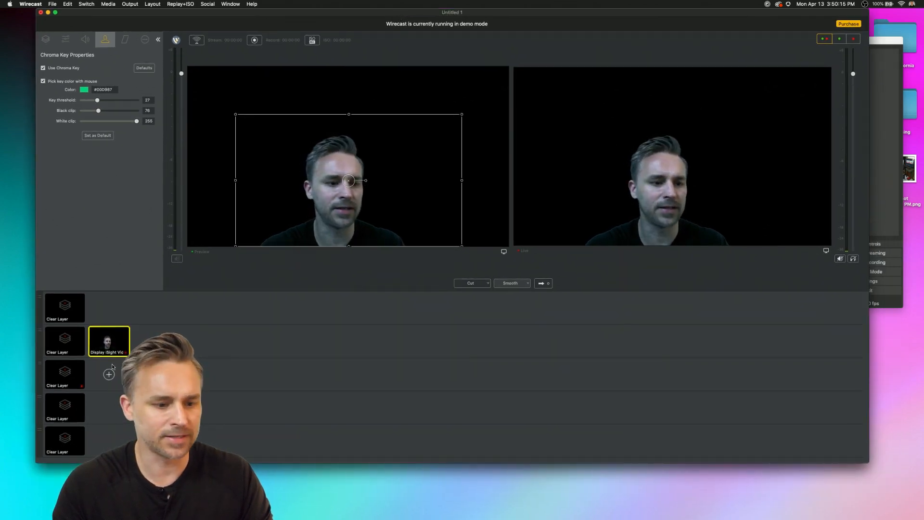
left_click(45, 40)
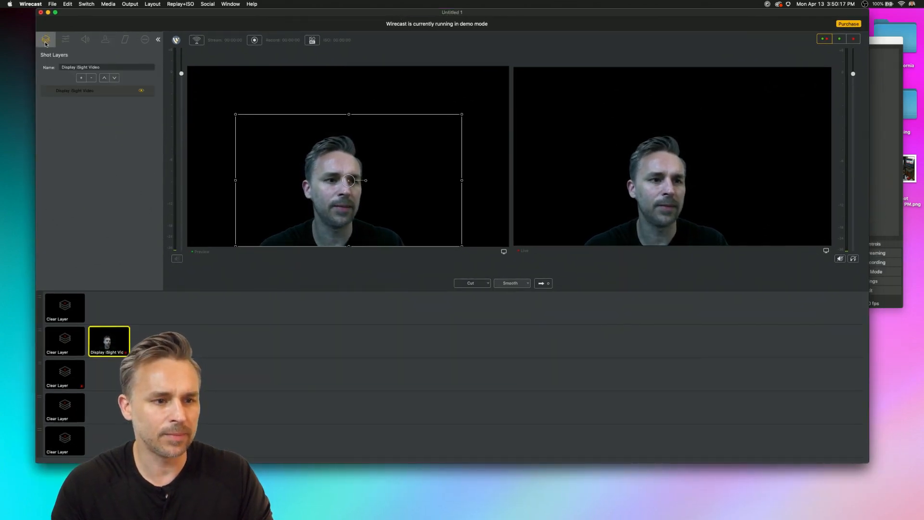
- Switch to Photoshop and create a new 1920 × 1080 pixel RGB document at 72 pixels per inch
left_click(262, 507)
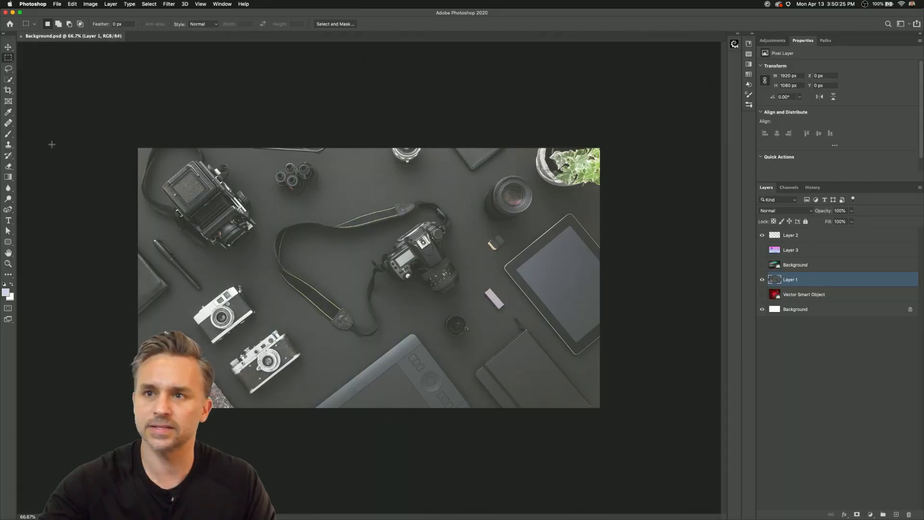
left_click(56, 4)
left_click(56, 13)
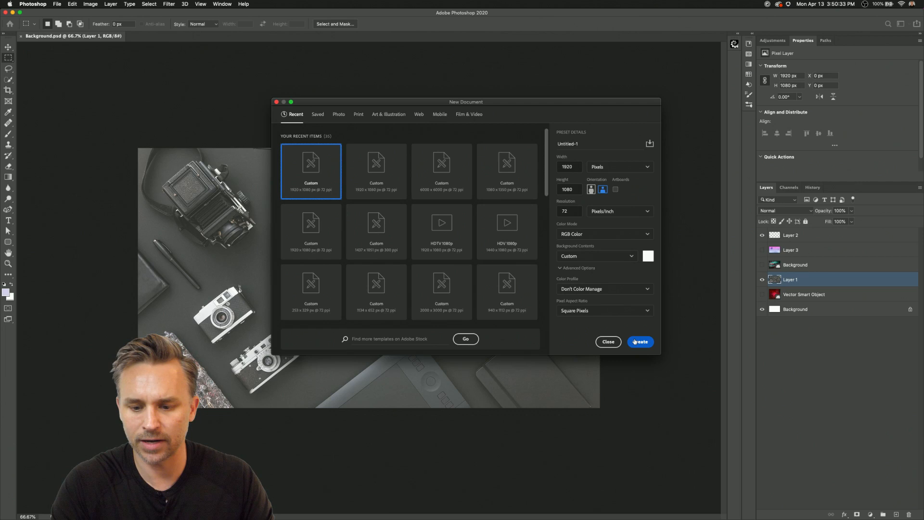
left_click(634, 341)
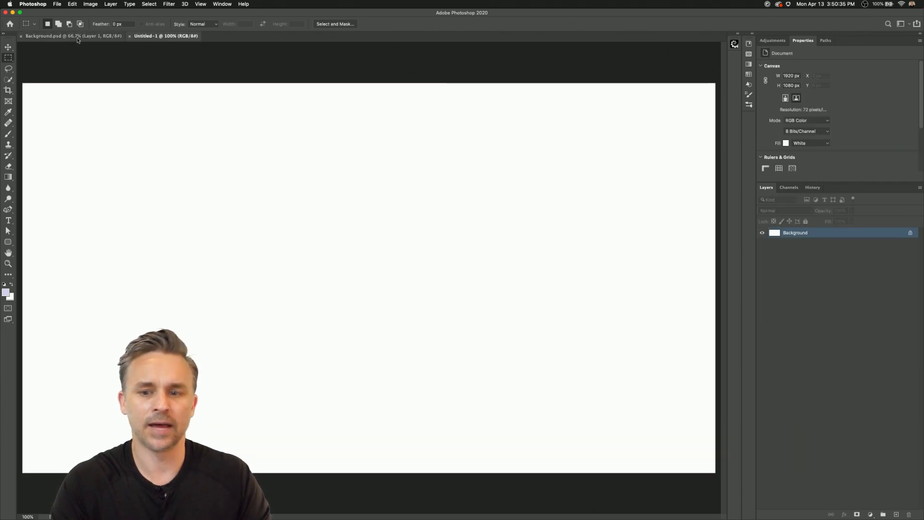
- Place the DSLR camera and photo equipment stock image from the Misc library into the new document
left_click(750, 34)
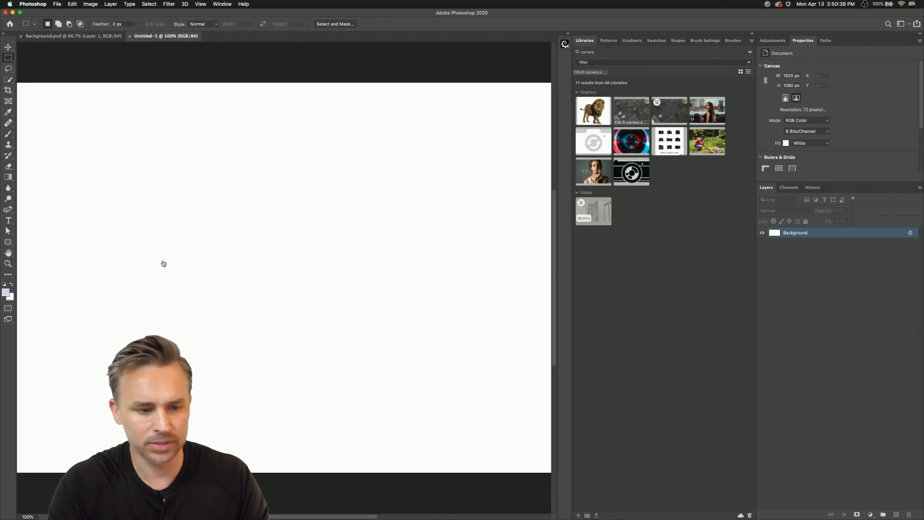
left_click_drag(147, 265, 162, 261)
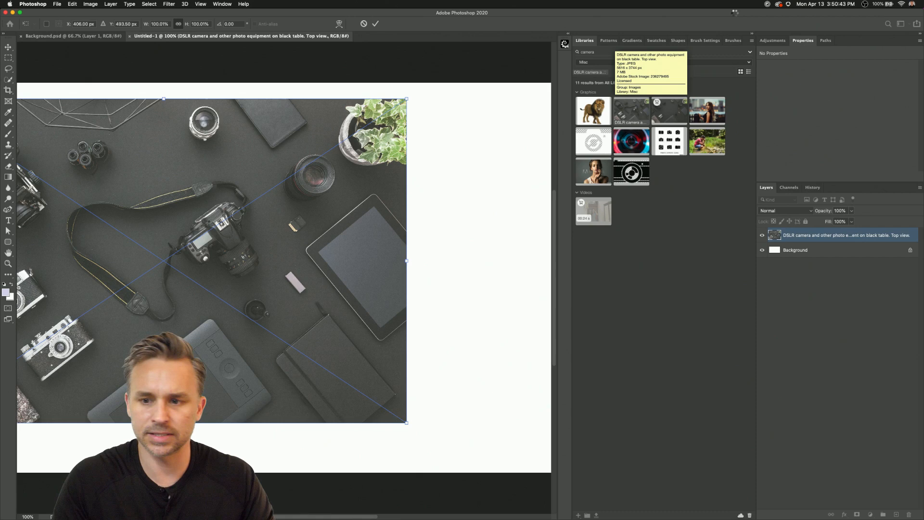
key("Return")
left_click(752, 34)
- Move the placed photo about 248 px right and 44 px up, aligning its upper edge with the canvas edge
left_click(8, 47)
key("super+minus")
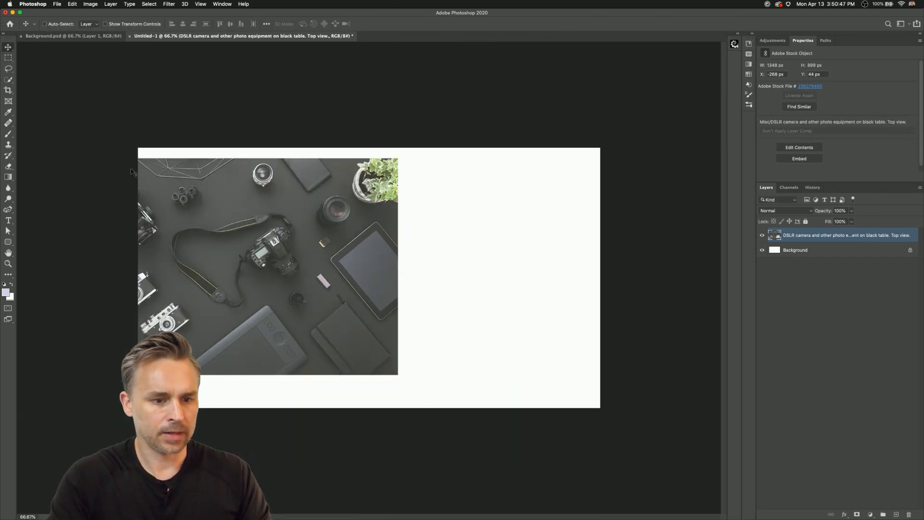
left_click_drag(265, 215, 322, 206)
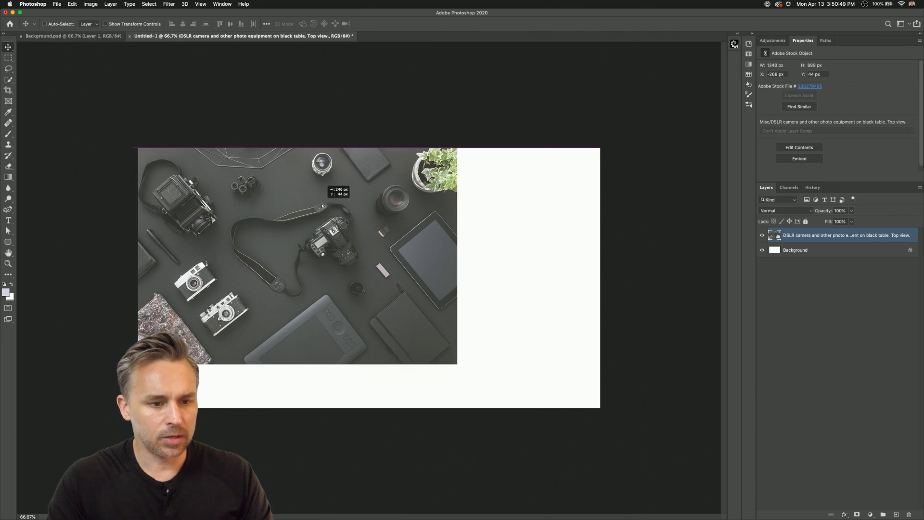
- Scale the placed camera photo up to about 145% so it covers the whole canvas
key("super+t")
left_click_drag(524, 426, 595, 476)
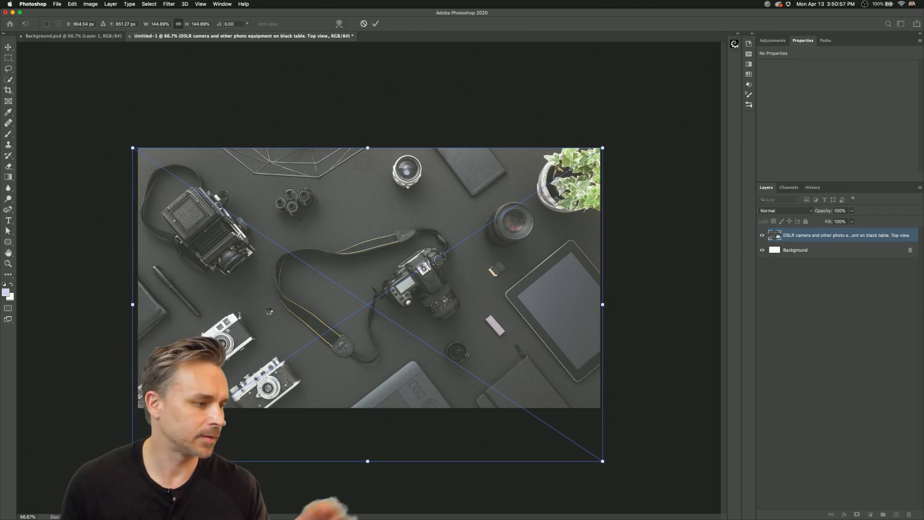
key("Return")
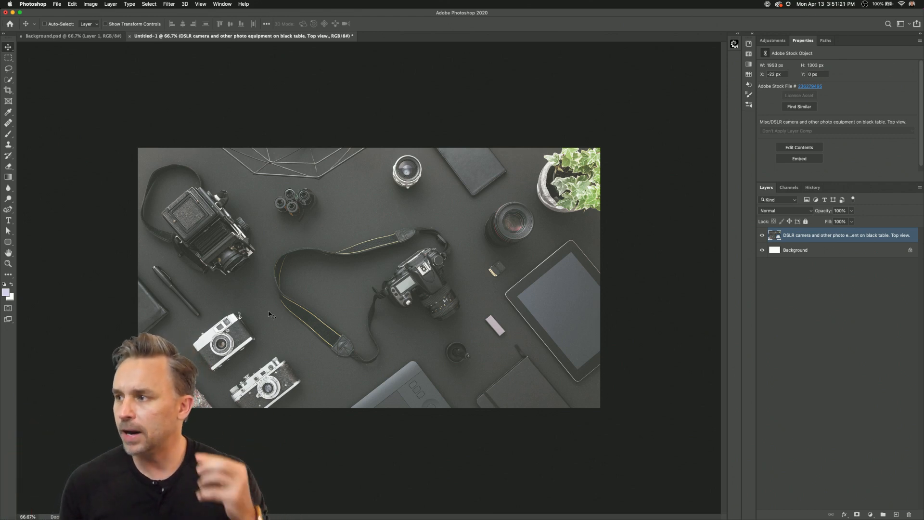
- Switch to Chrome to review the Simple, Pro and Software Setup sections of the How to Livestream page, and return to Wirecast
mouse_move(338, 518)
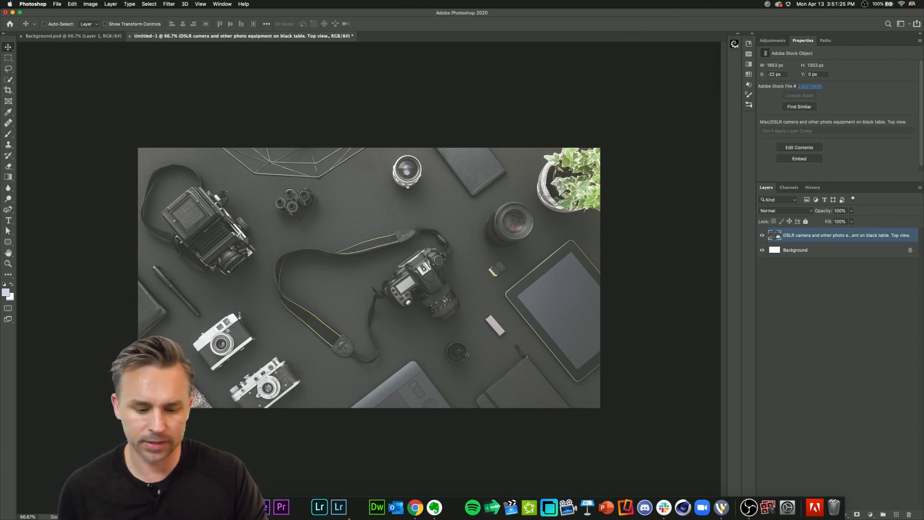
left_click(415, 506)
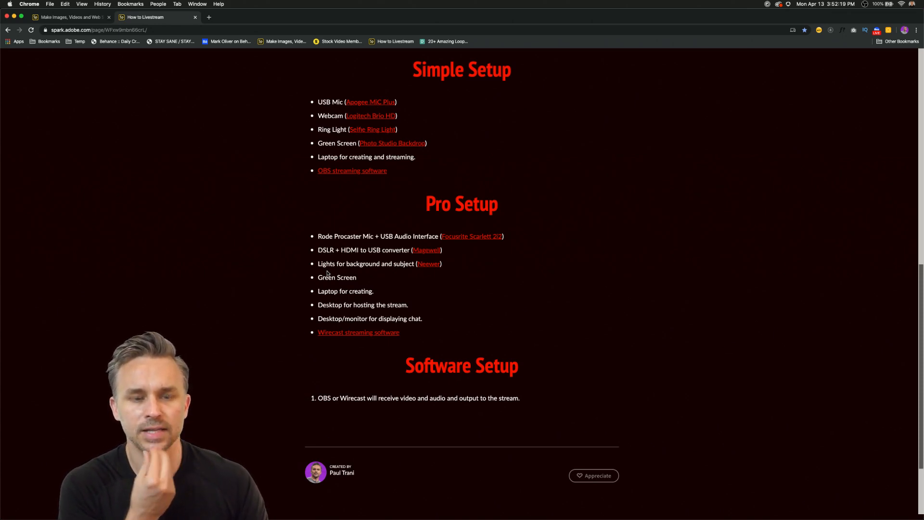
mouse_move(366, 518)
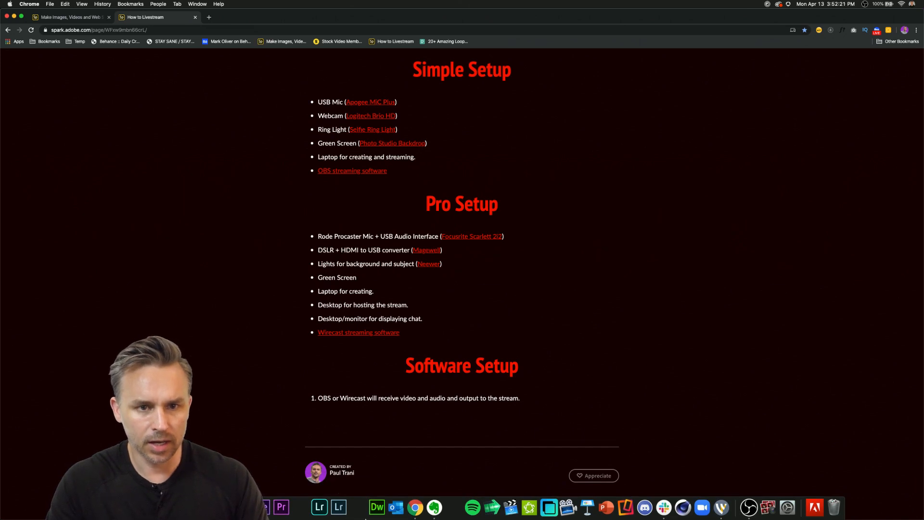
left_click(721, 506)
- Shrink the webcam video to about 50% scale in the preview's lower-left corner, and show its shot layer properties
left_click_drag(311, 198, 266, 199)
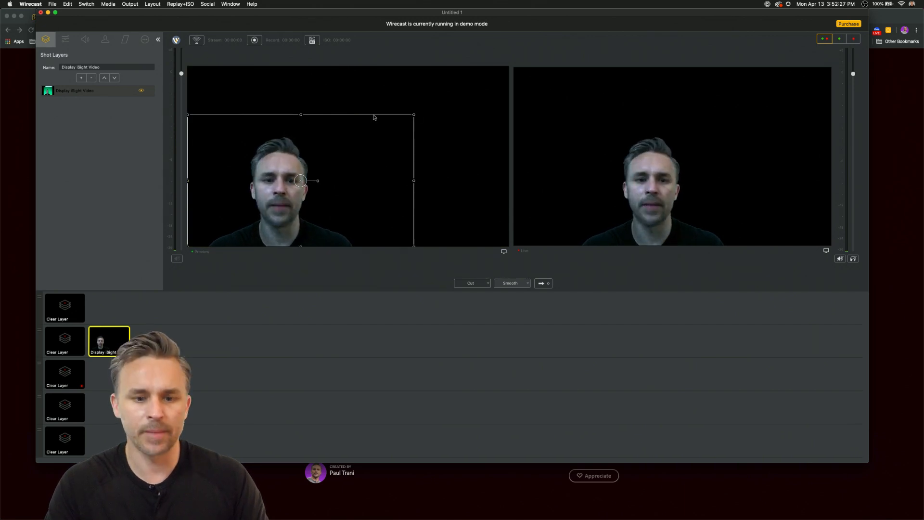
left_click_drag(414, 115, 348, 152)
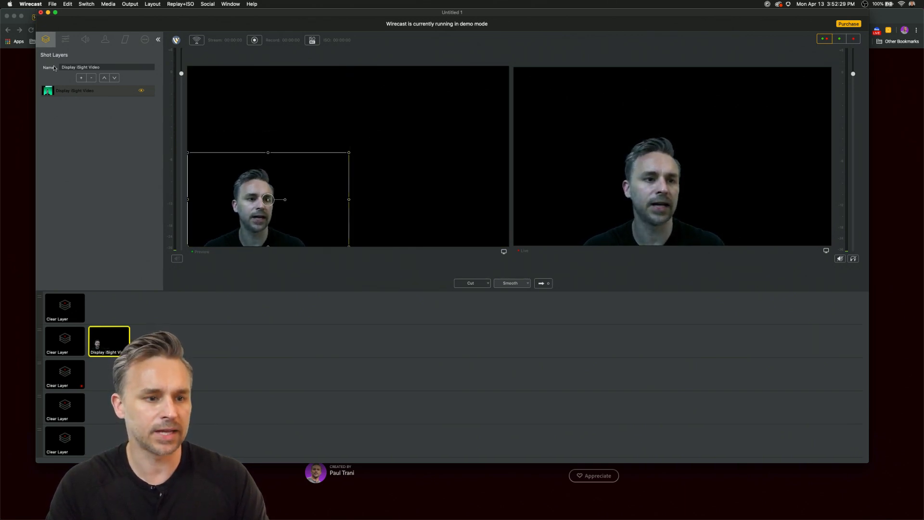
left_click(65, 39)
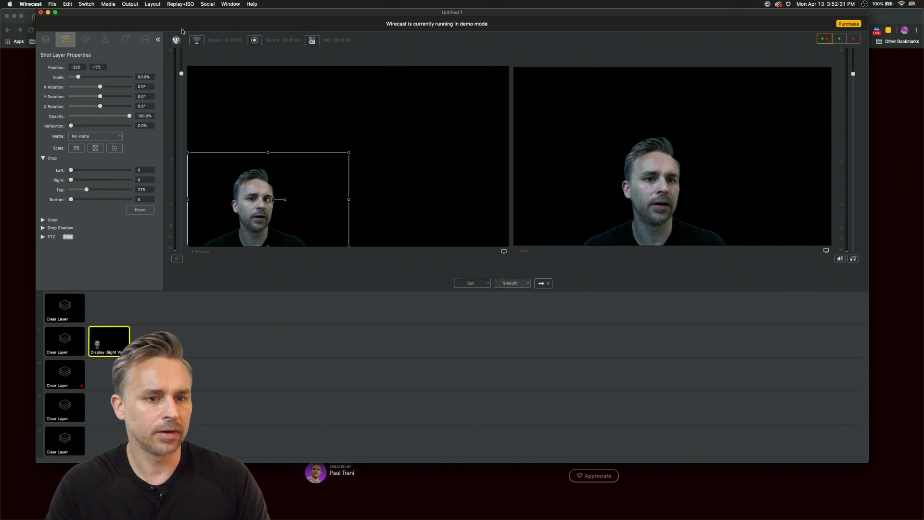
left_click_drag(126, 27, 207, 48)
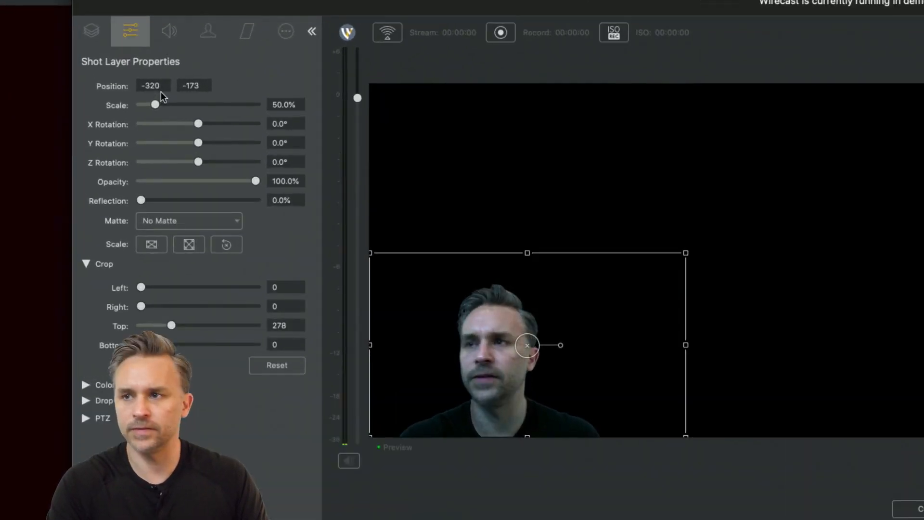
- Set the webcam layer's scale to 40% in the preview's lower-left corner, and send the shot live
left_click(295, 105)
type("40")
key("Tab")
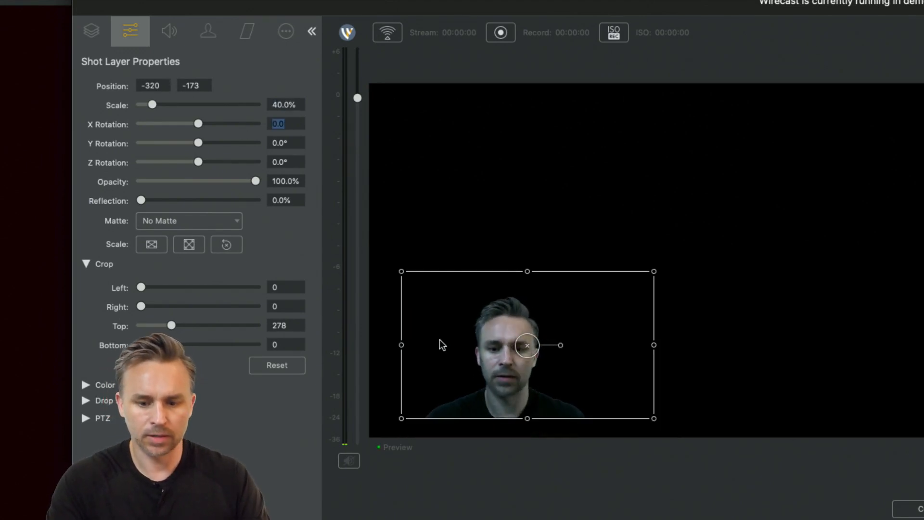
left_click_drag(513, 336, 478, 351)
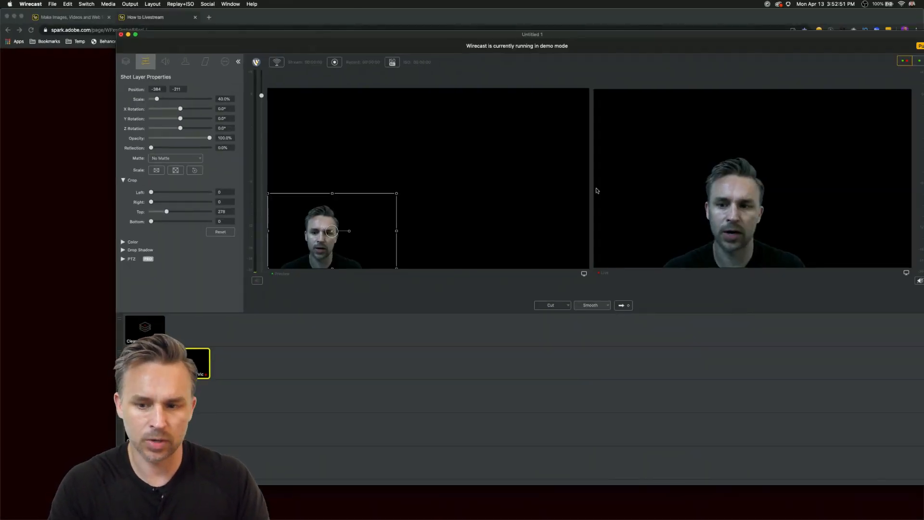
left_click(590, 305)
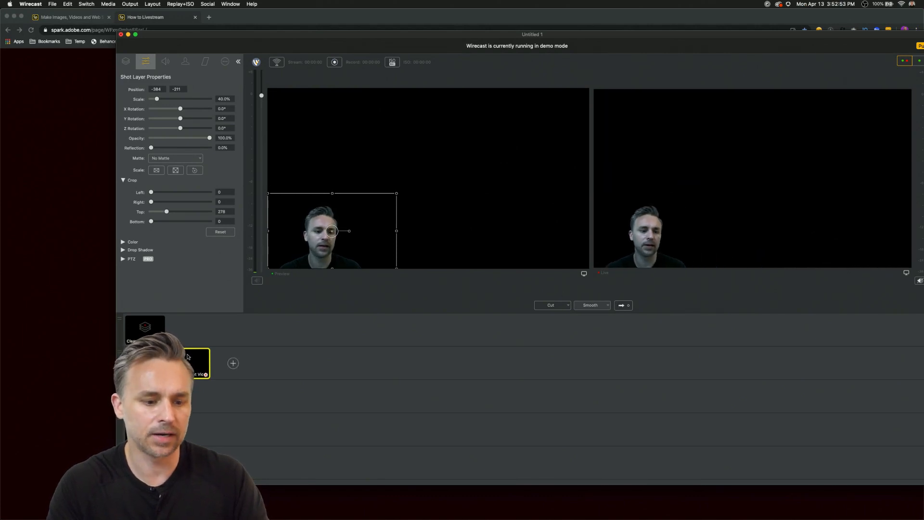
- Switch to Photoshop and turn a new layer above the camera photo into a pink-and-purple gradient preset fill
left_click(97, 87)
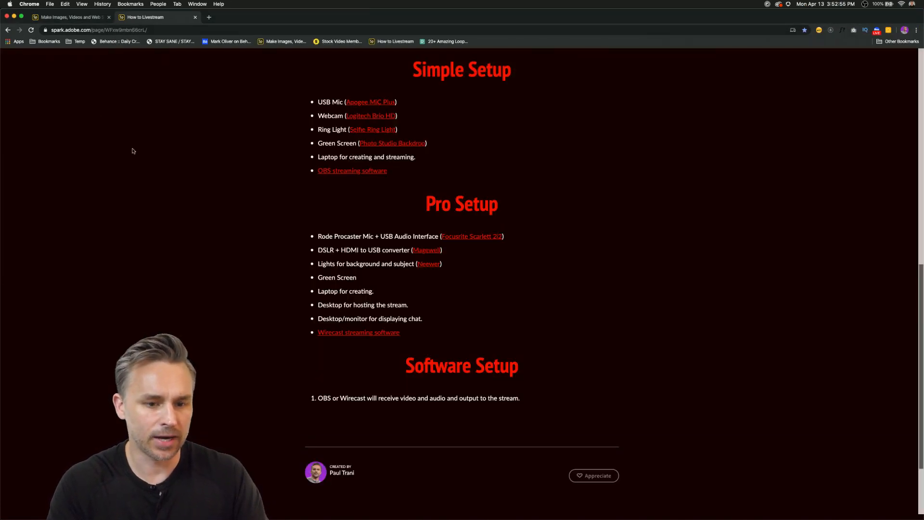
left_click(315, 506)
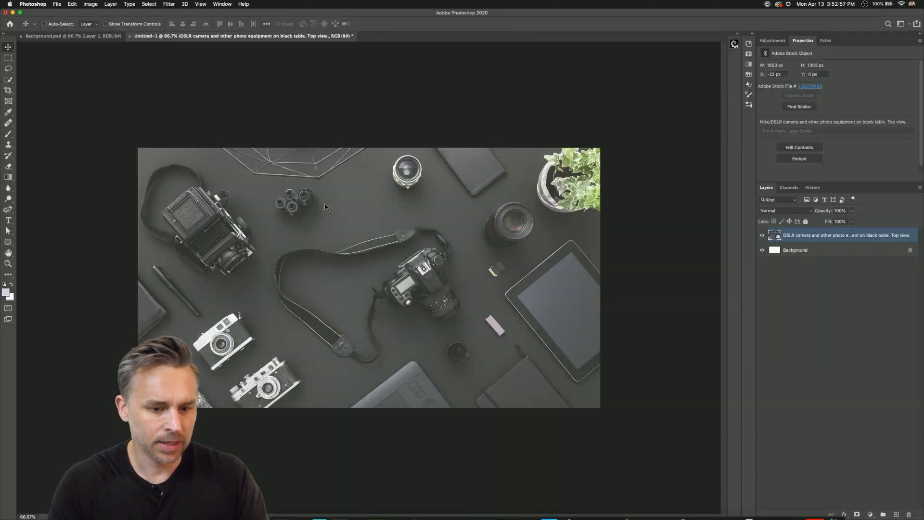
left_click(896, 515)
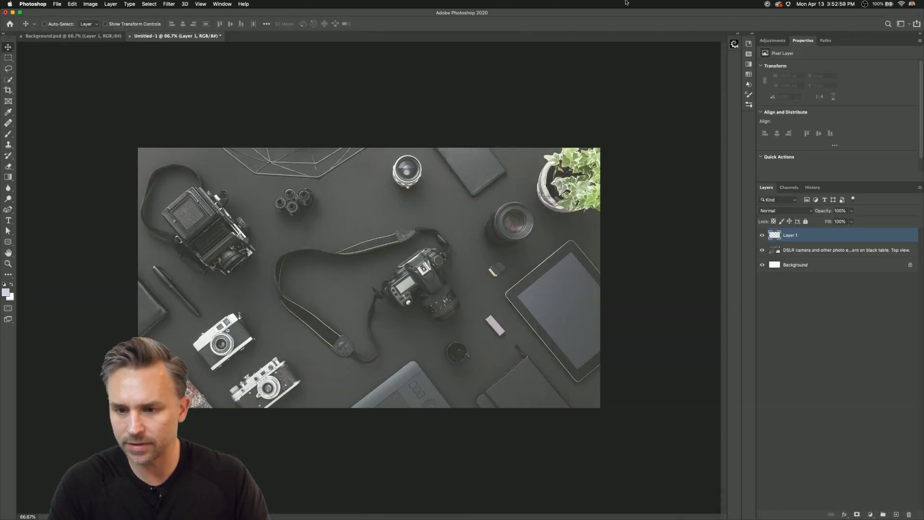
left_click(752, 37)
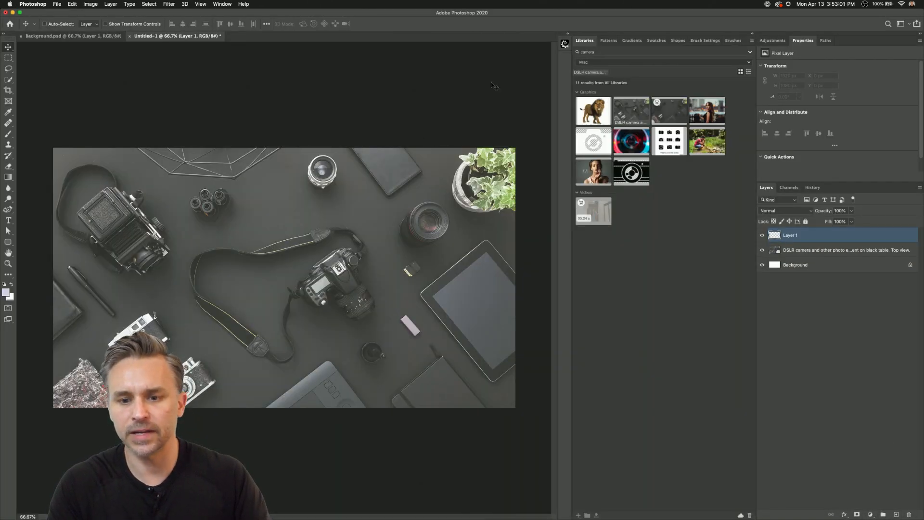
left_click(630, 40)
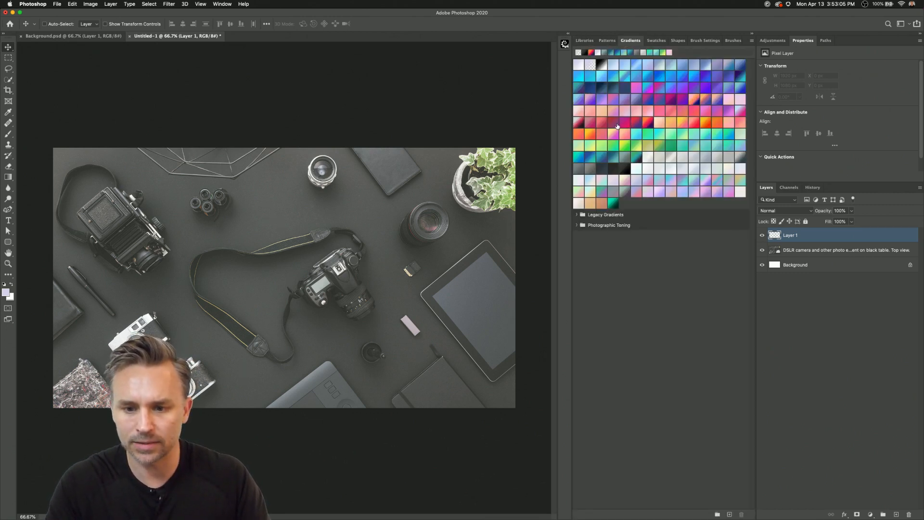
left_click_drag(623, 125, 791, 238)
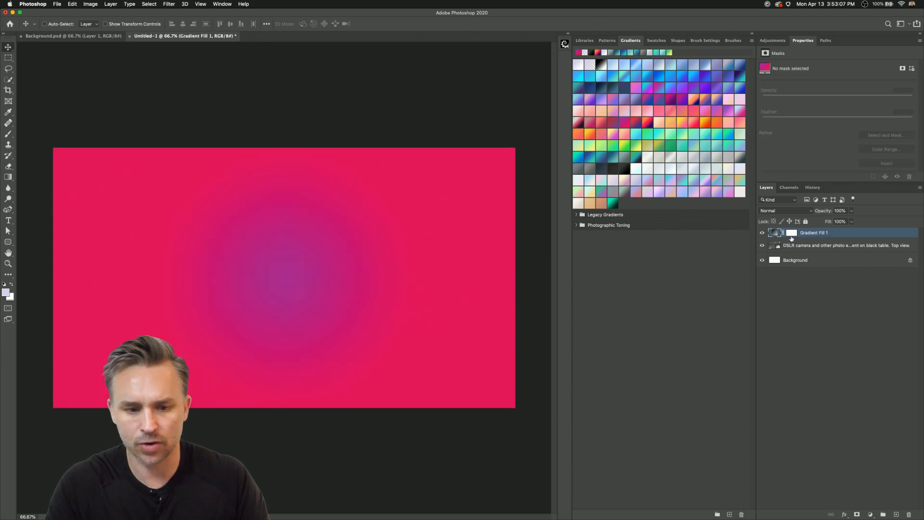
- Change the gradient type to Linear and apply a dark purple to magenta preset to the gradient fill layer
left_click(751, 43)
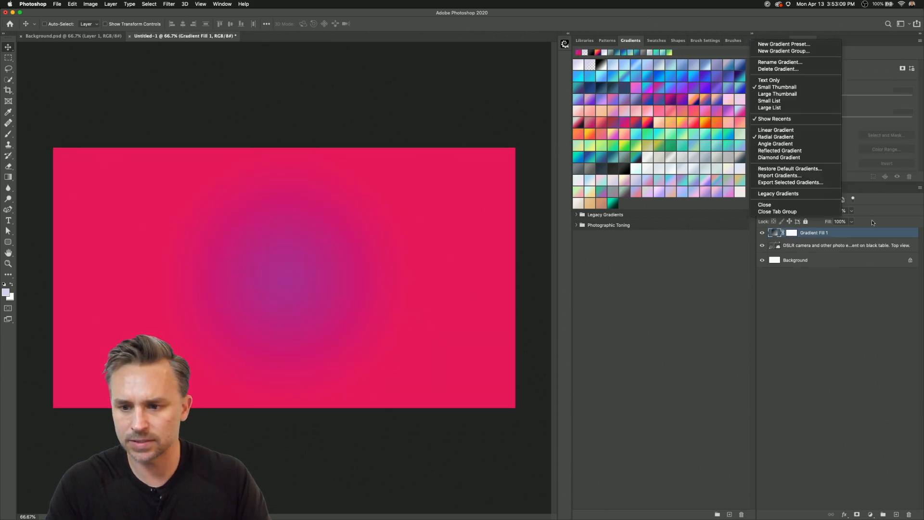
left_click(788, 131)
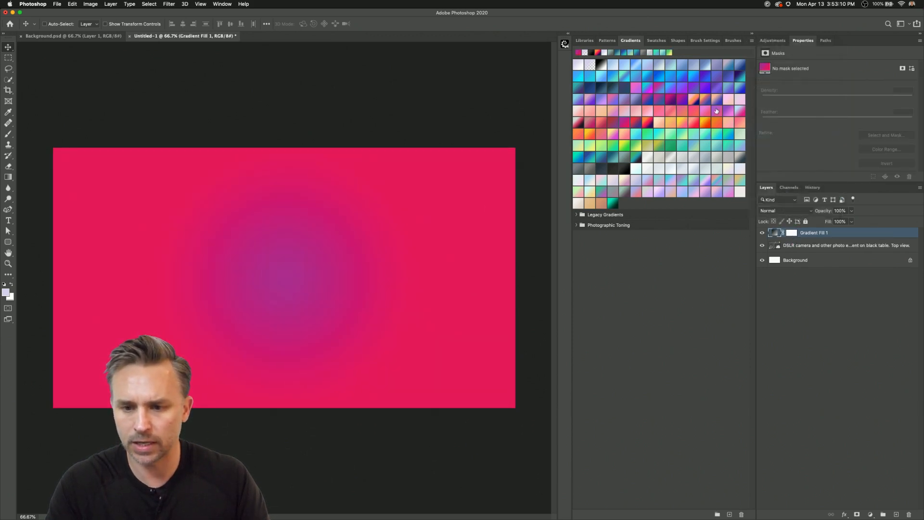
left_click(674, 100)
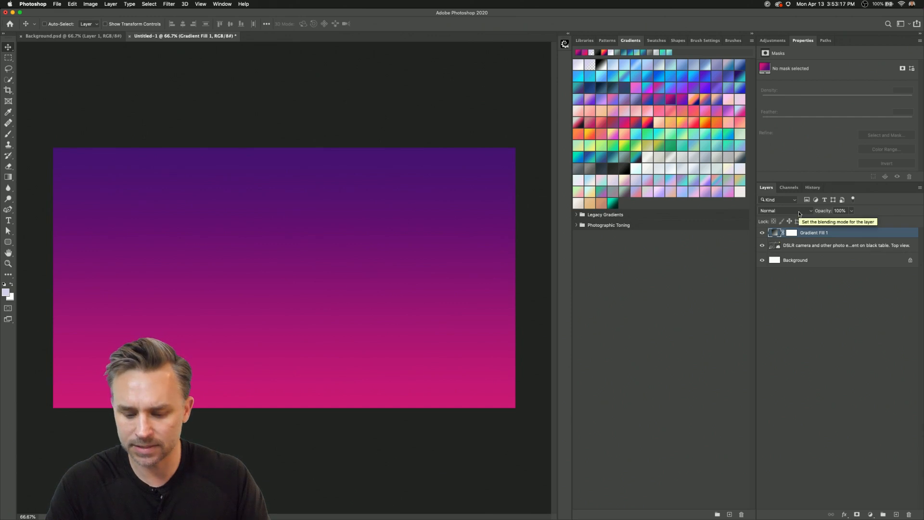
- Duplicate the gradient fill layer with the upper copy hidden, and set the lower gradient's blend mode to Darken
key("super+j")
left_click(762, 232)
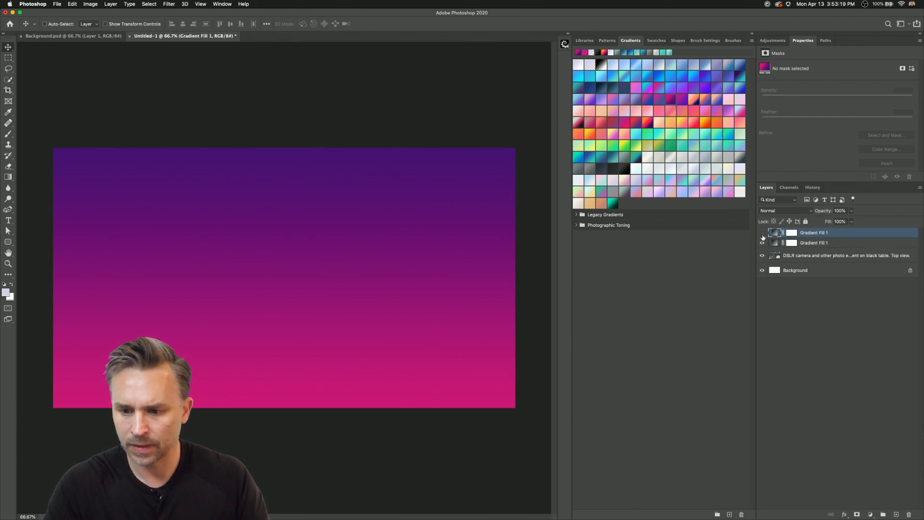
left_click(810, 243)
left_click(776, 210)
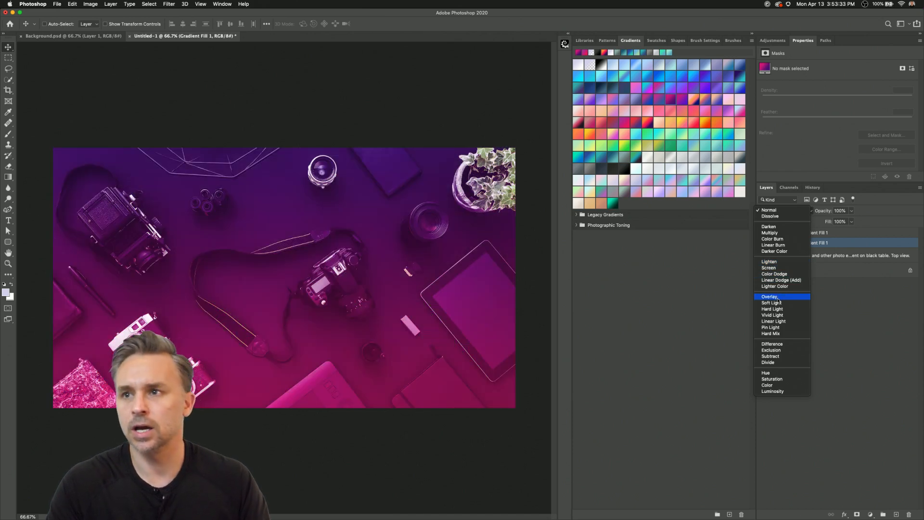
left_click(773, 226)
key("m")
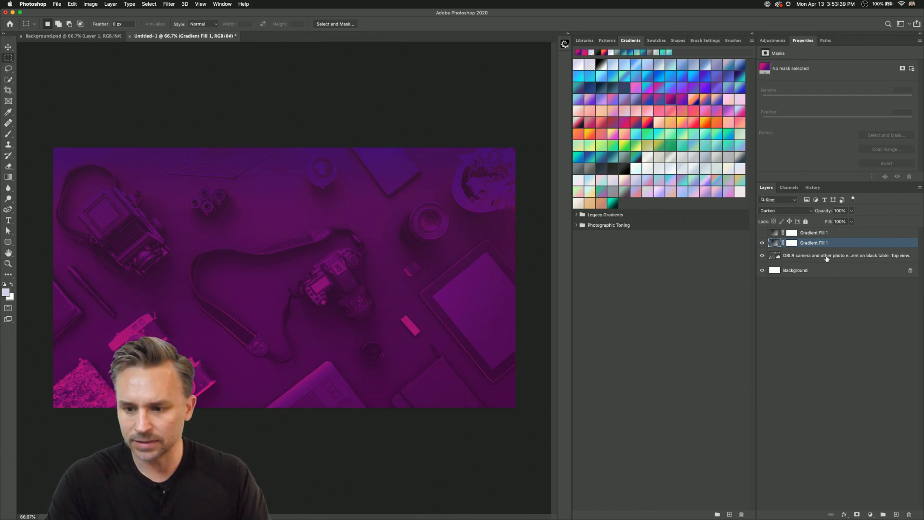
- Group the lower gradient fill with the camera photo layer, and name the group bkgd.jpg
left_click(826, 256, "shift")
key("super+g")
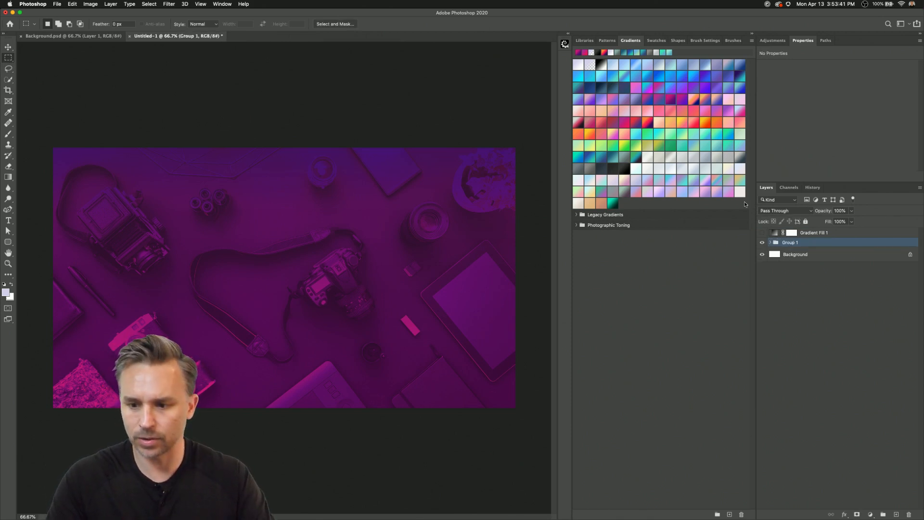
type("bkgd.jpg")
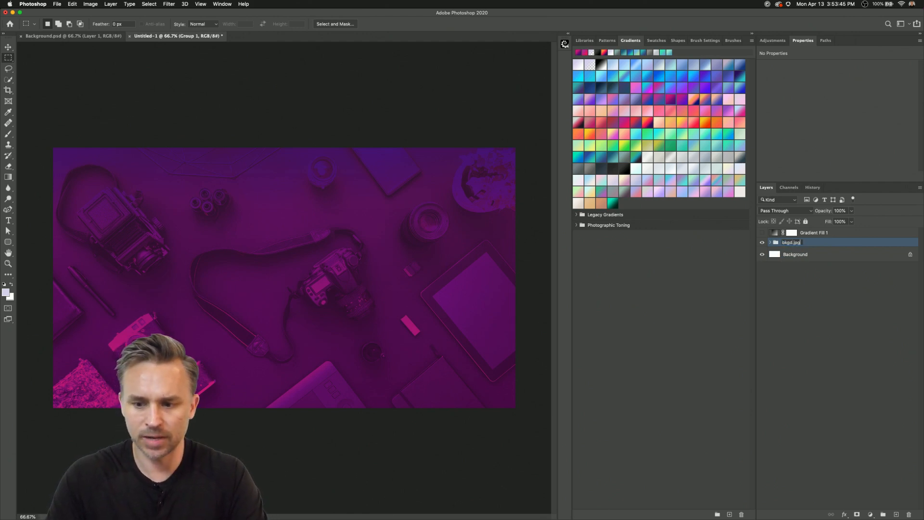
key("Return")
- Save the document on the computer's Desktop as Screen.psd in Photoshop format
left_click(57, 4)
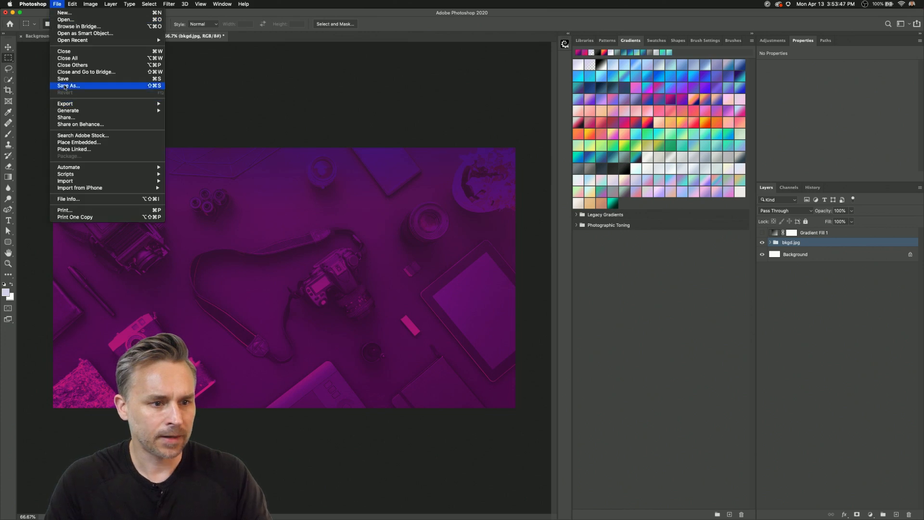
left_click(65, 85)
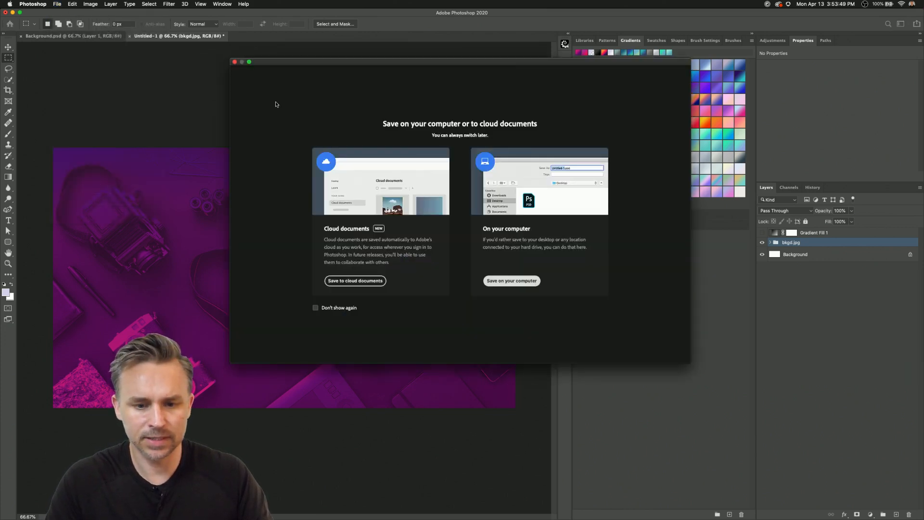
key("Return")
left_click(253, 168)
left_click(357, 146)
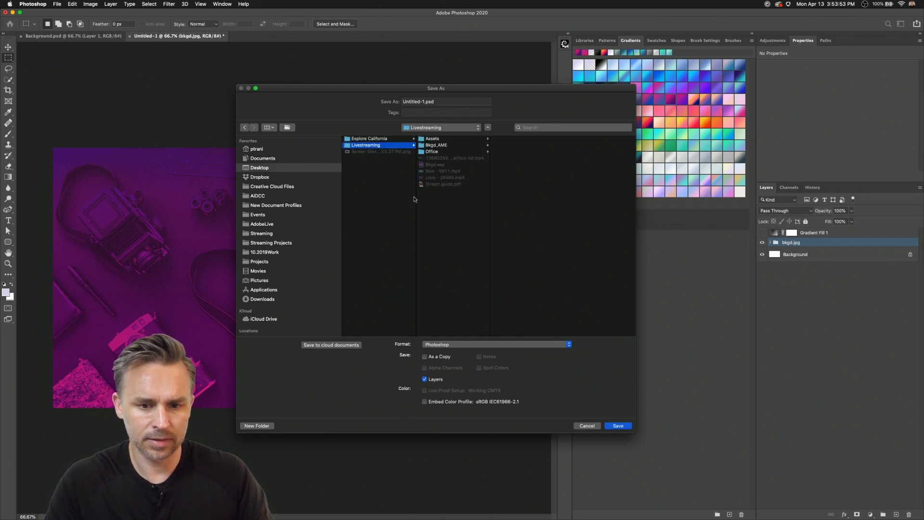
left_click(371, 220)
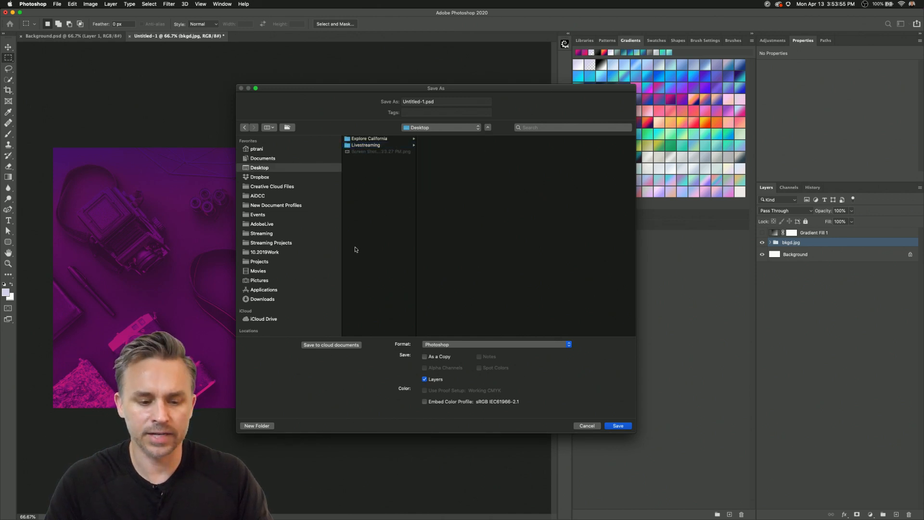
left_click(424, 101)
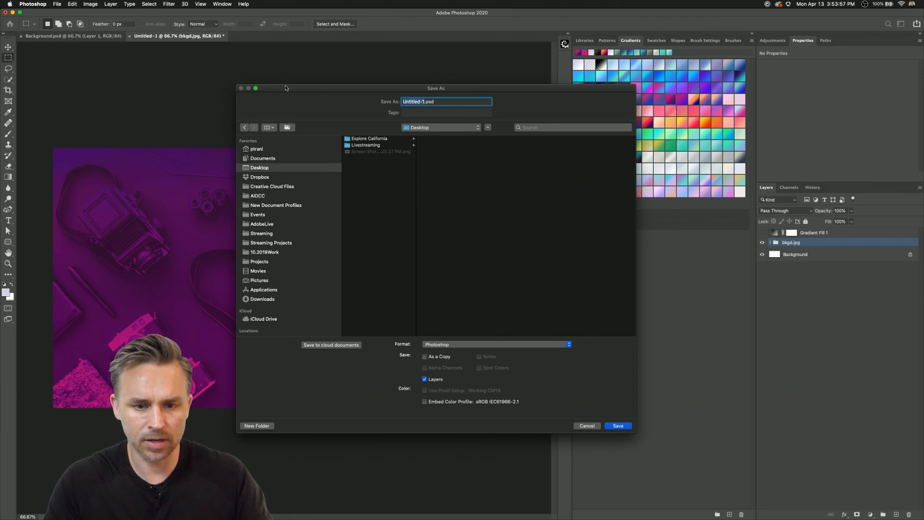
type("Bcreen")
key("Return")
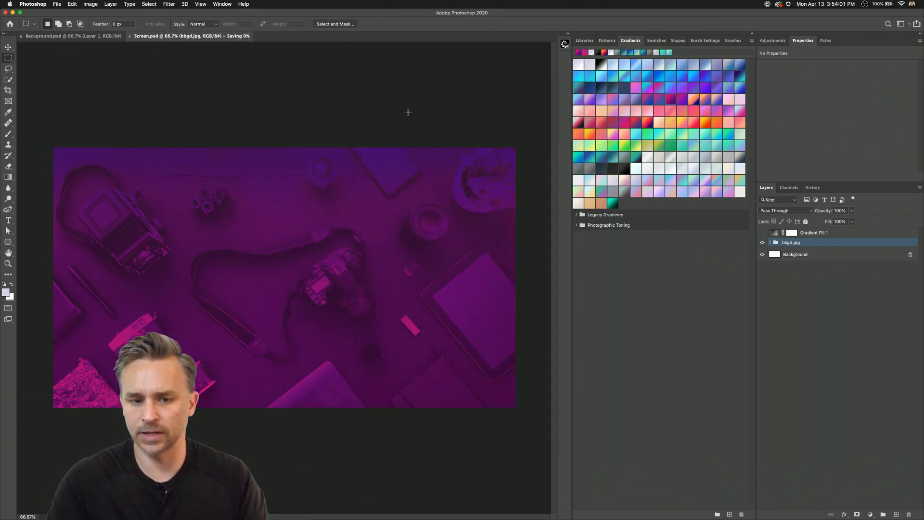
- Minimize the Photoshop and Chrome windows to uncover the desktop, and return to the Screen.psd document in Photoshop
left_click(13, 13)
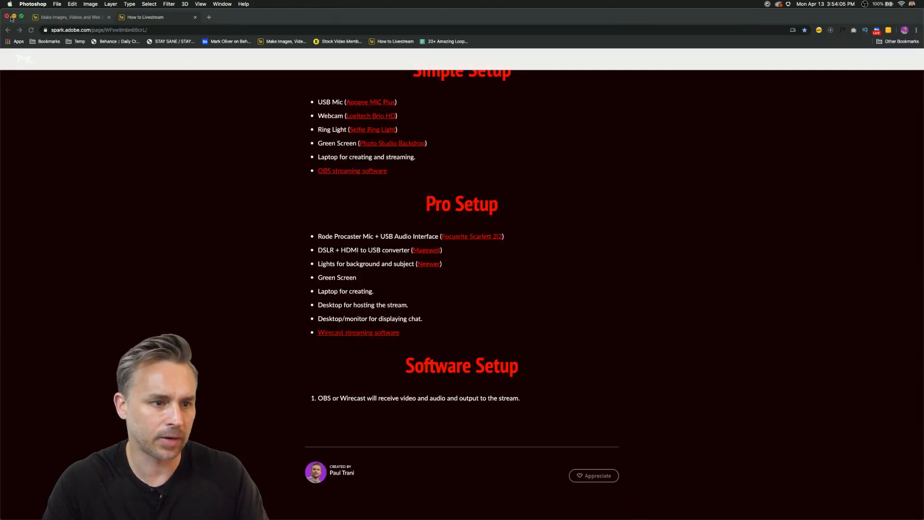
left_click(14, 18)
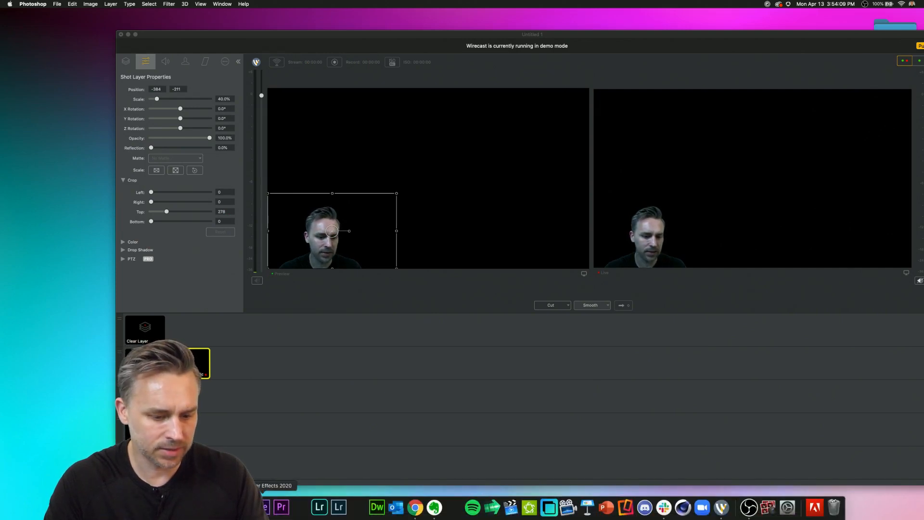
left_click(204, 507)
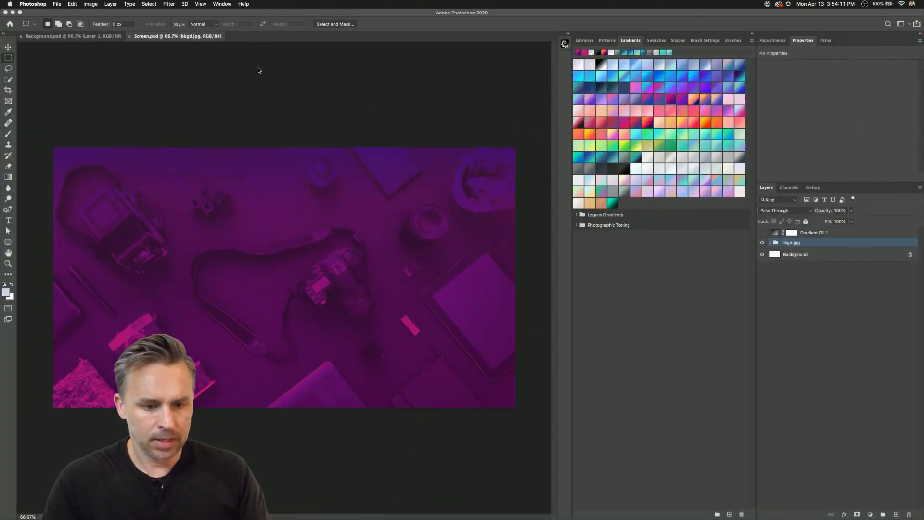
- Turn on image asset generation for the Screen.psd document
left_click(57, 3)
left_click(57, 2)
left_click(57, 3)
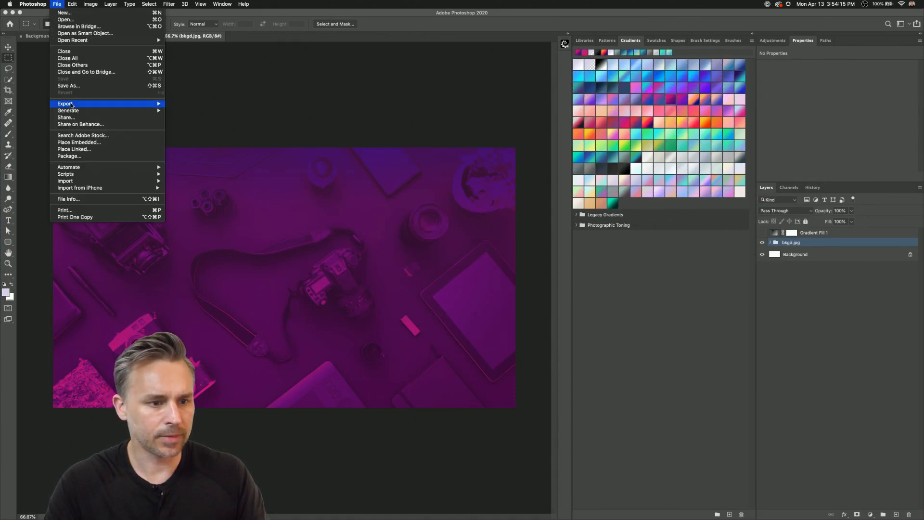
mouse_move(72, 112)
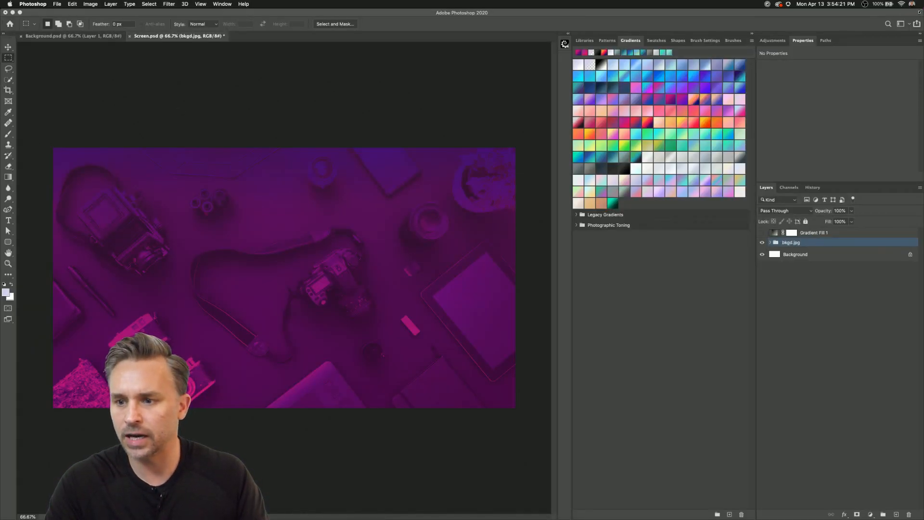
- Move the Photoshop window aside to uncover the desktop icons, and quit OBS
left_click_drag(624, 1, 627, 3)
left_click(745, 70)
left_click_drag(726, 35, 632, 409)
left_click(701, 82)
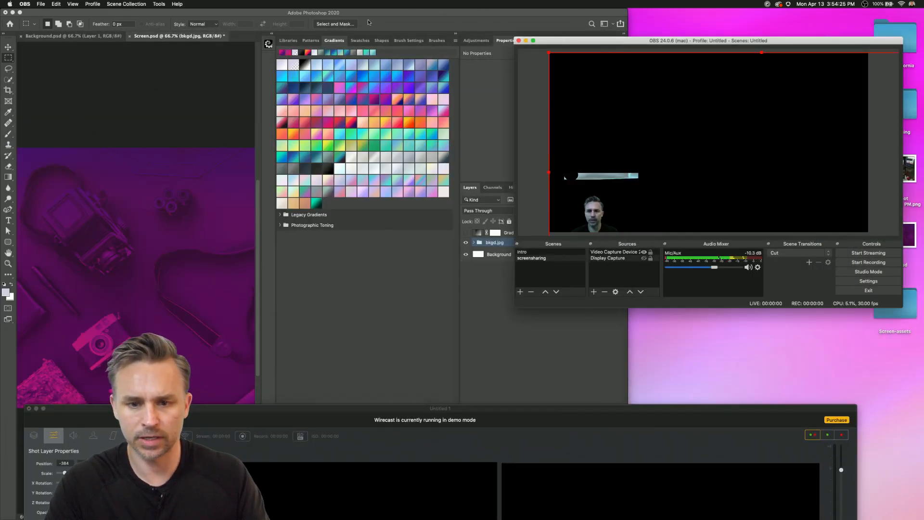
left_click(25, 4)
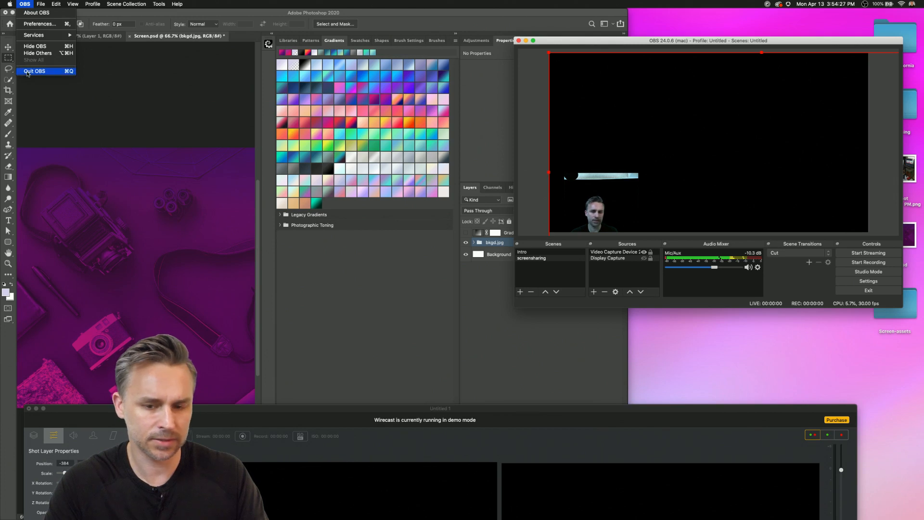
left_click(34, 71)
- Open the Screen-assets folder on the desktop and preview the generated bkgd.jpg file
left_click(886, 237)
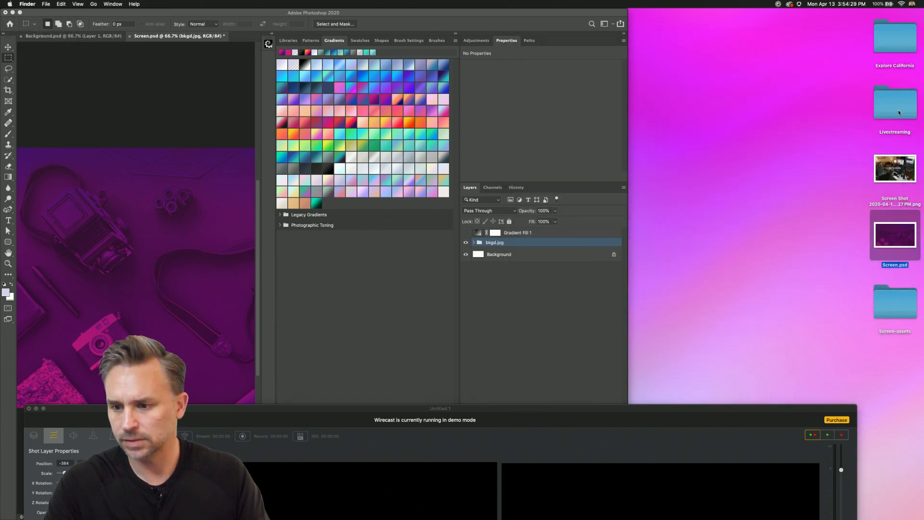
double_click(884, 298)
left_click_drag(394, 118, 705, 132)
left_click(816, 141)
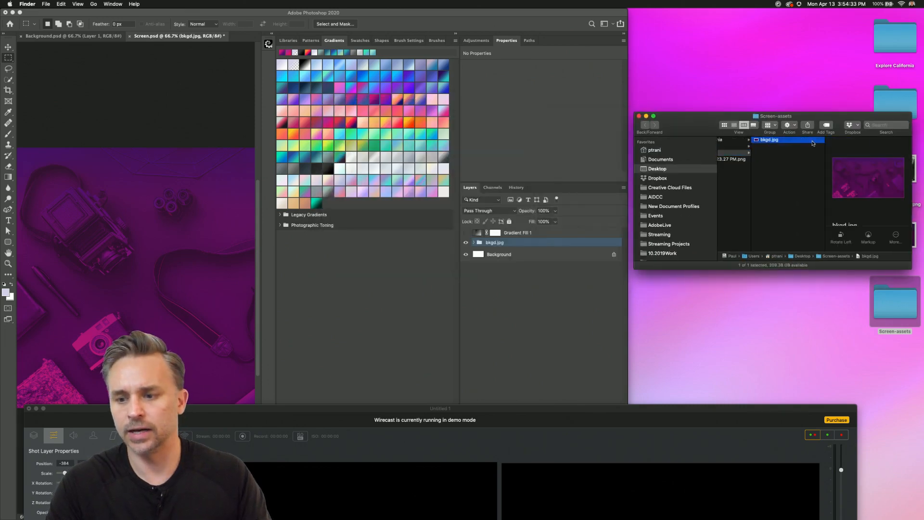
key("space")
key("space")
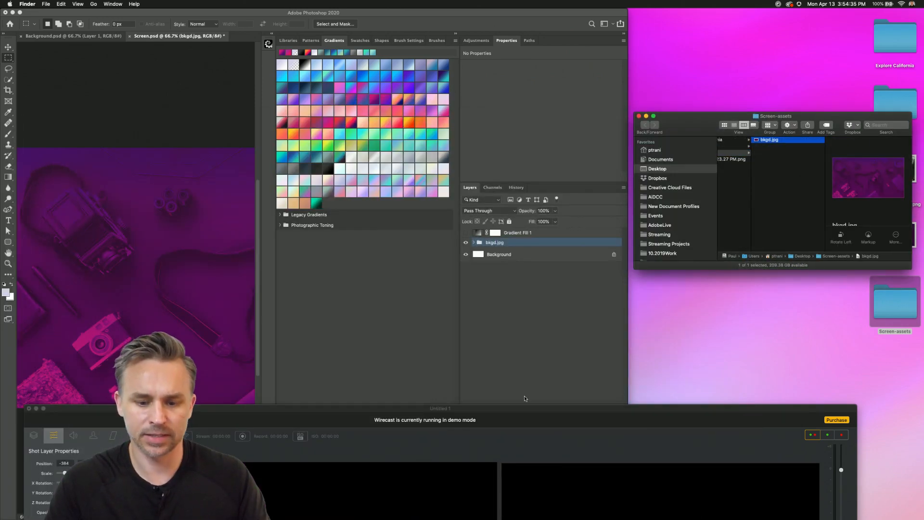
- Switch to Wirecast and add bkgd.jpg from the desktop's Screen-assets folder as a layer in the Display iSight Video shot
double_click(516, 409)
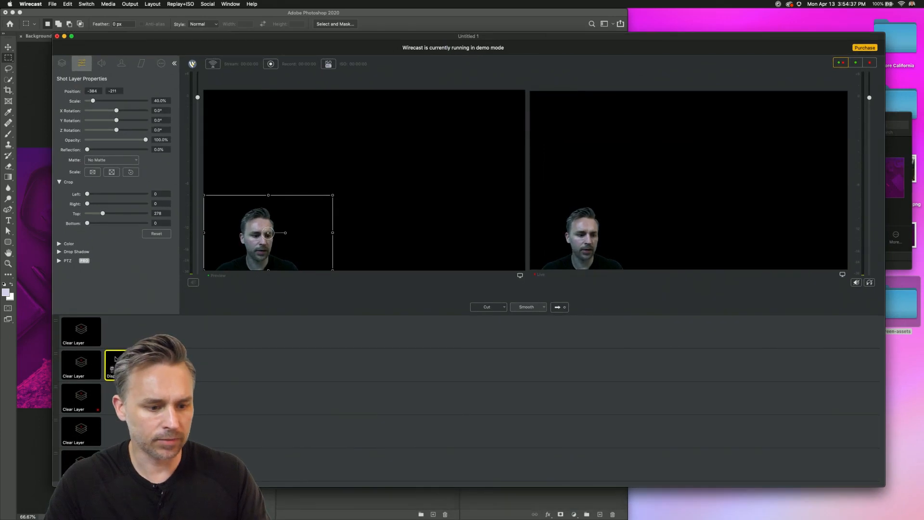
left_click(62, 62)
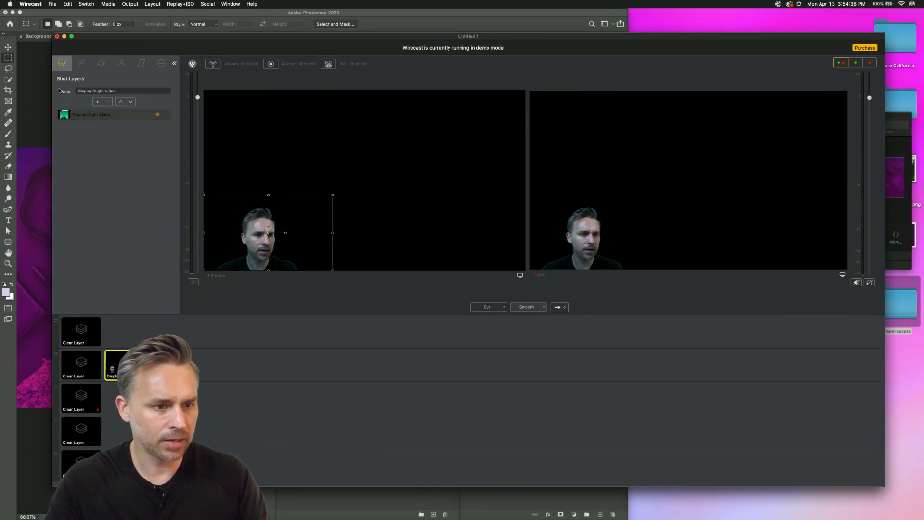
left_click(97, 102)
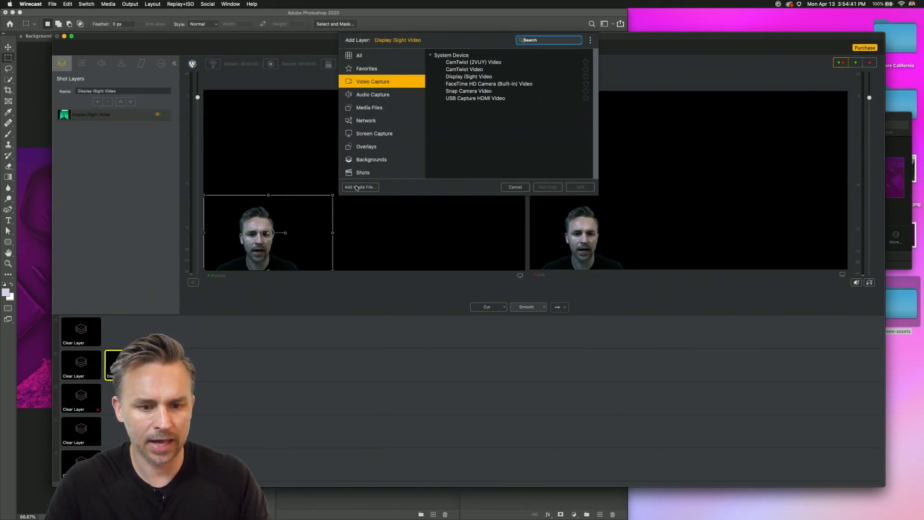
key("Escape")
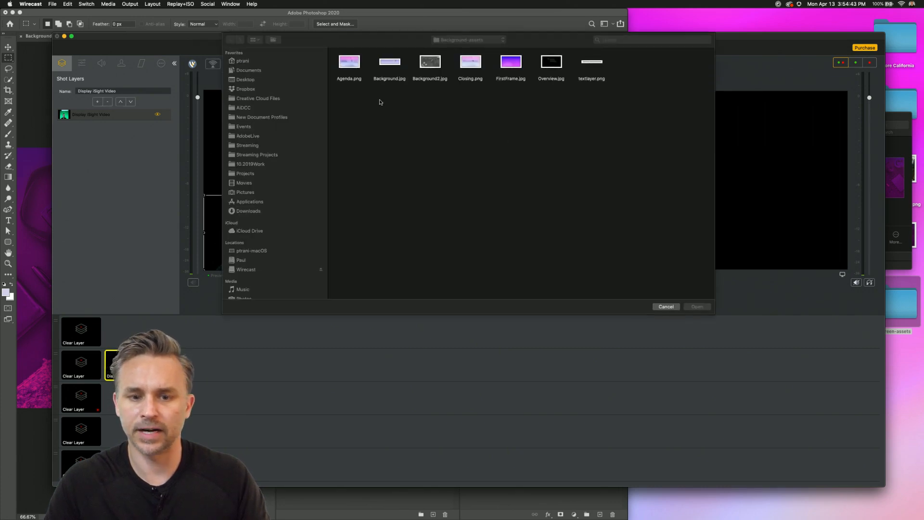
left_click(243, 80)
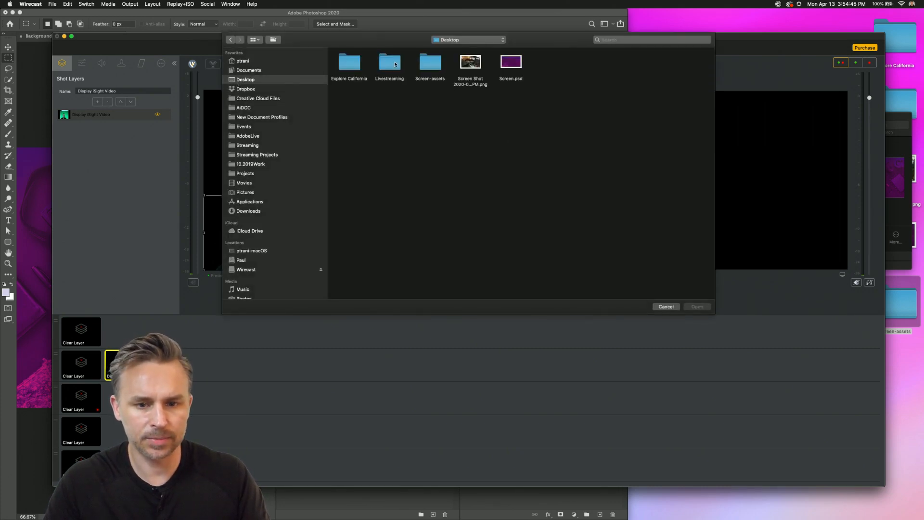
double_click(431, 63)
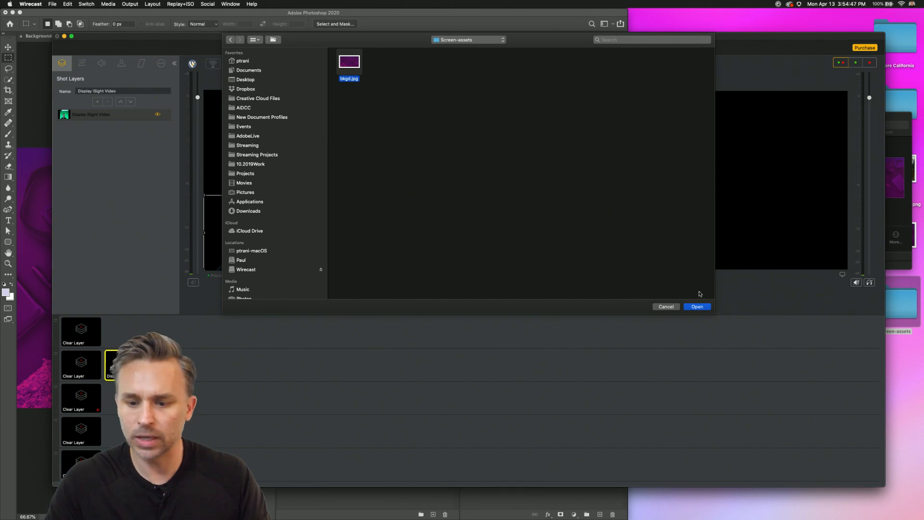
left_click(696, 307)
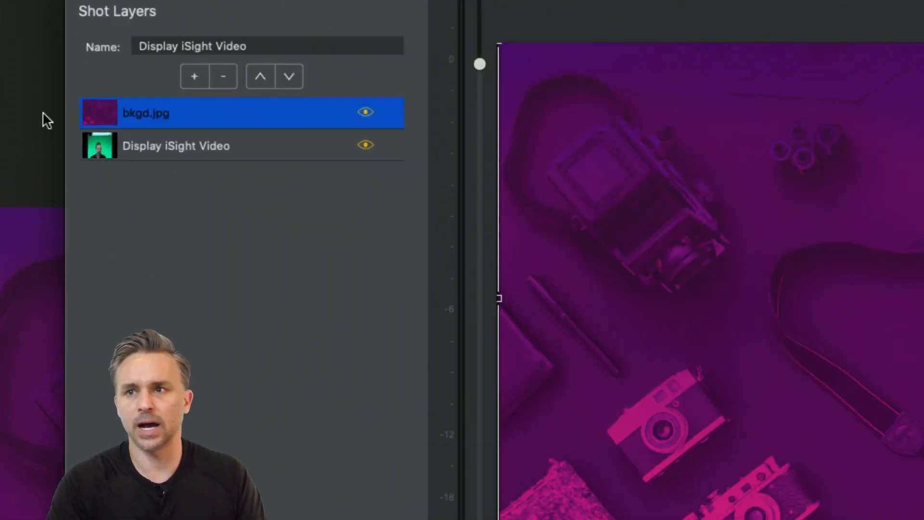
- Place the bkgd.jpg layer beneath the Display iSight Video layer, and send the previewed shot live
left_click(285, 75)
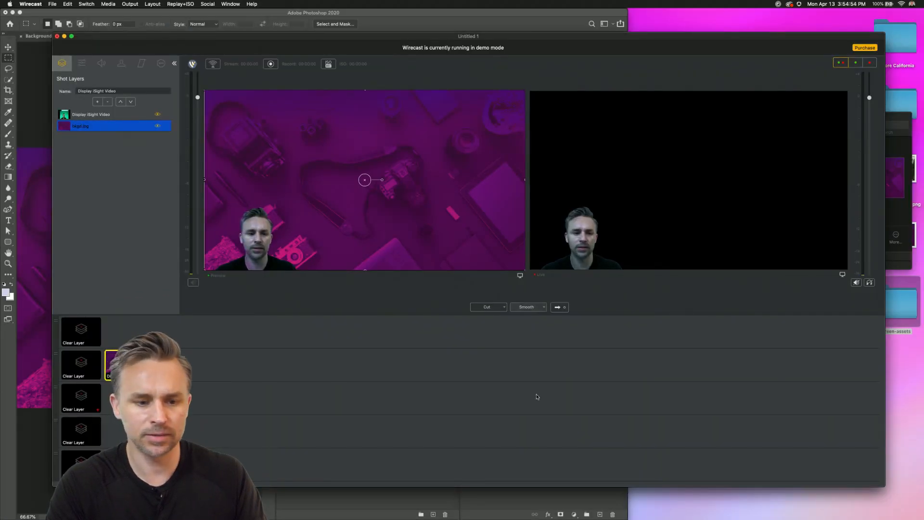
left_click(557, 307)
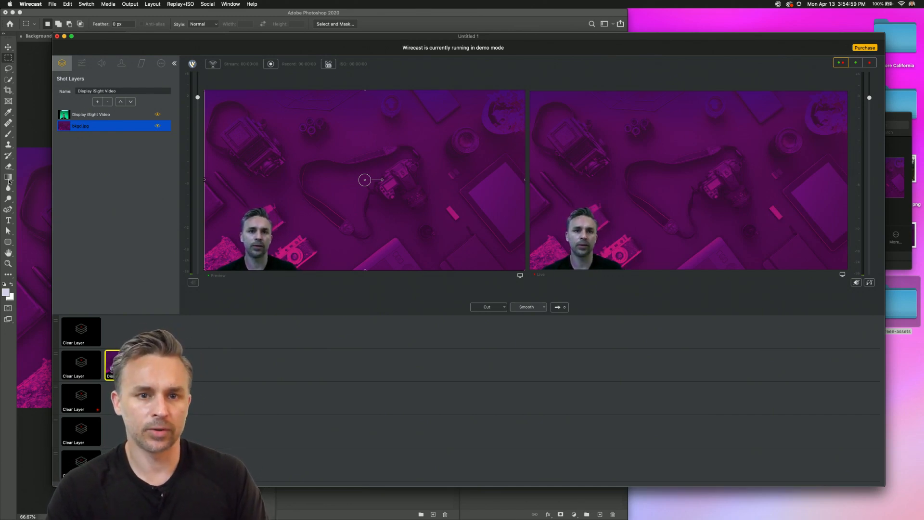
- Rename the Display iSight Video shot as LIVE ACTION
left_click(126, 366)
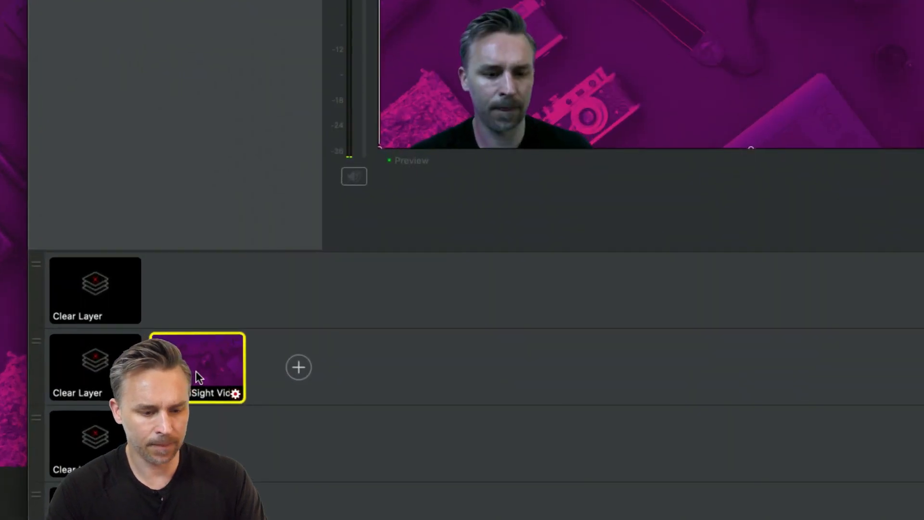
right_click(195, 371)
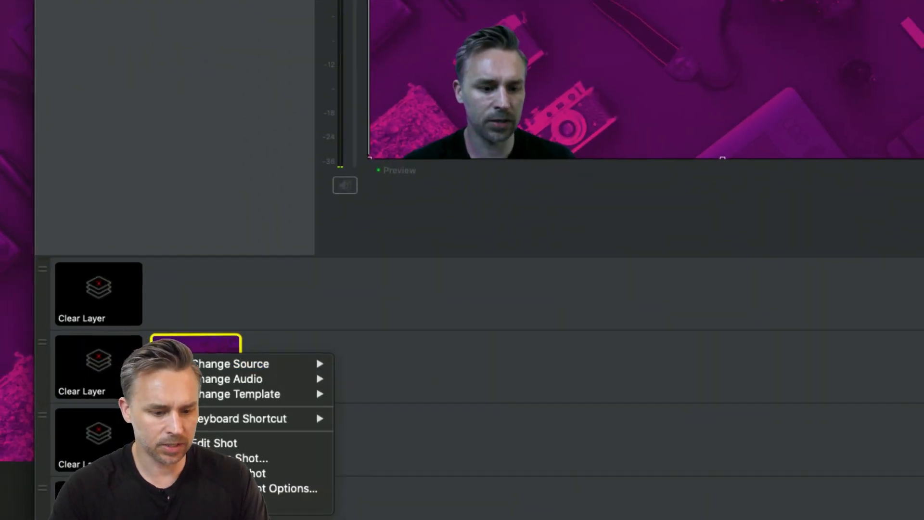
left_click(176, 357)
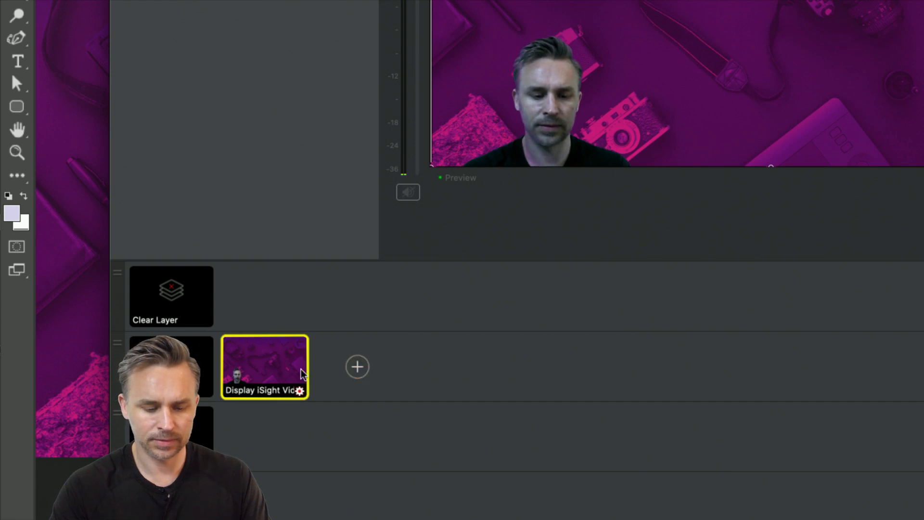
right_click(250, 369)
left_click(253, 459)
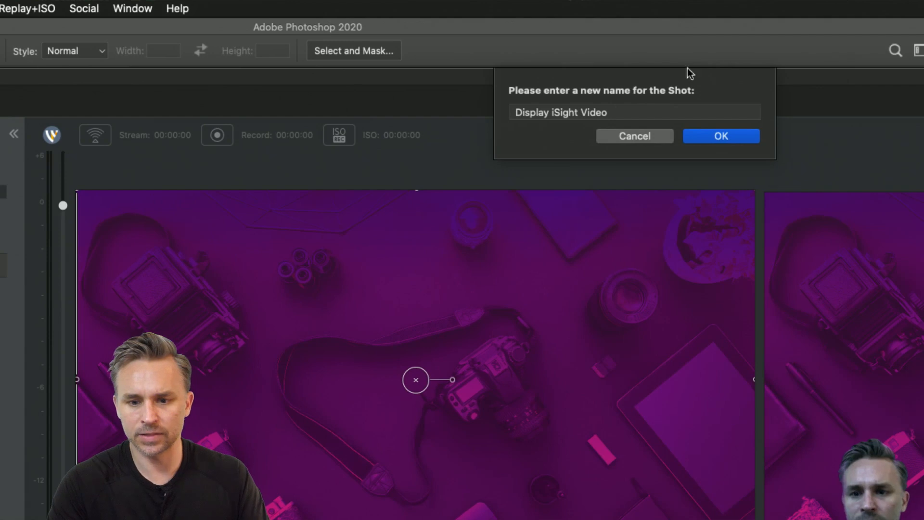
key("BackSpace")
type("LIVE ACTION")
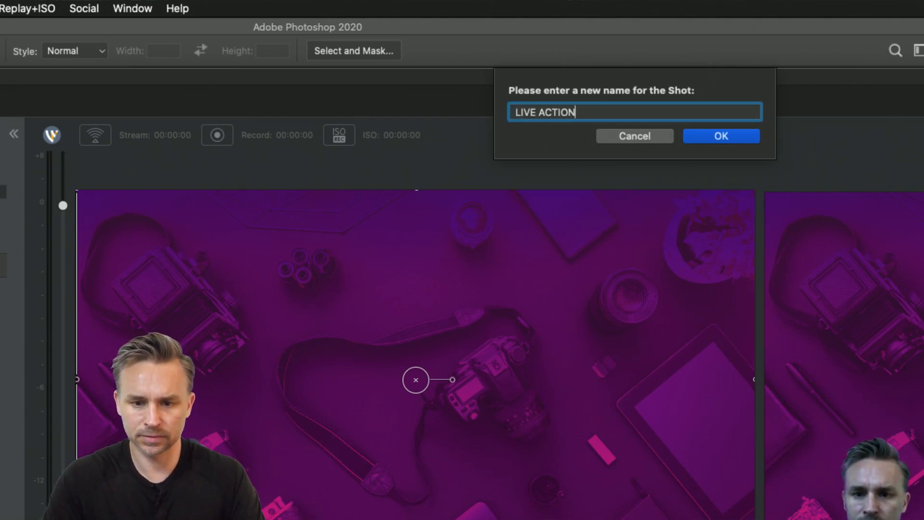
key("Return")
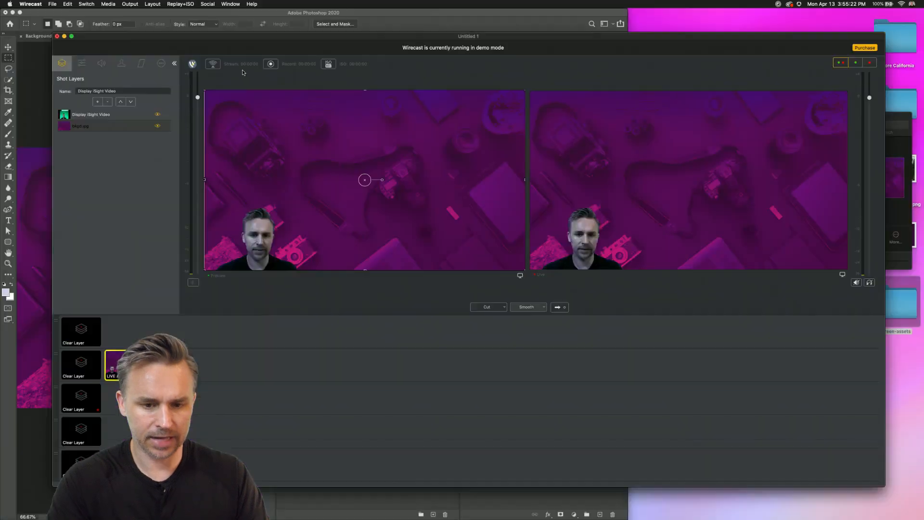
- Duplicate the LIVE ACTION shot and rename the copy as SCREEN
right_click(121, 364)
left_click(128, 417)
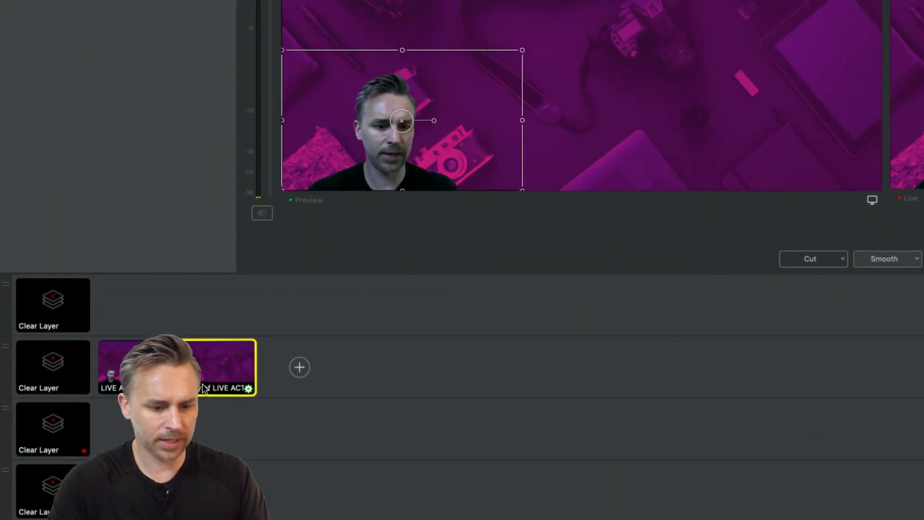
right_click(209, 377)
left_click(231, 462)
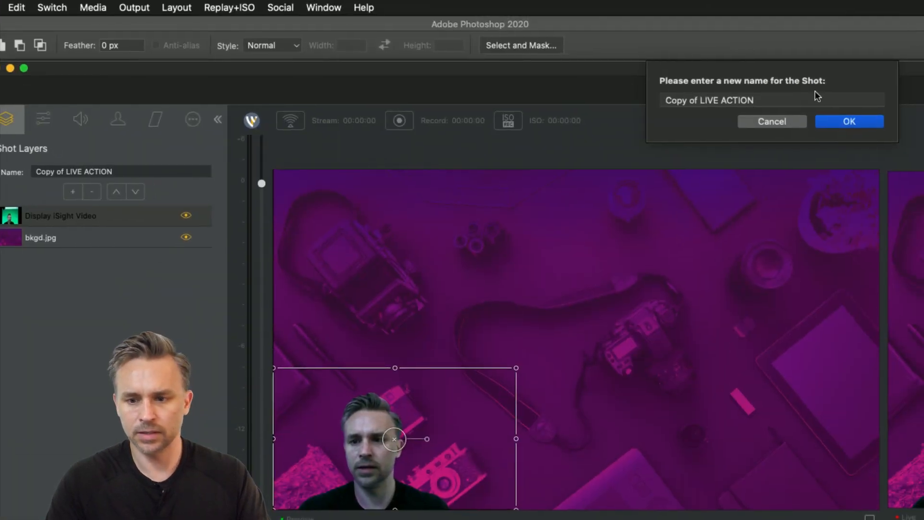
left_click(815, 91)
type("SCREEN")
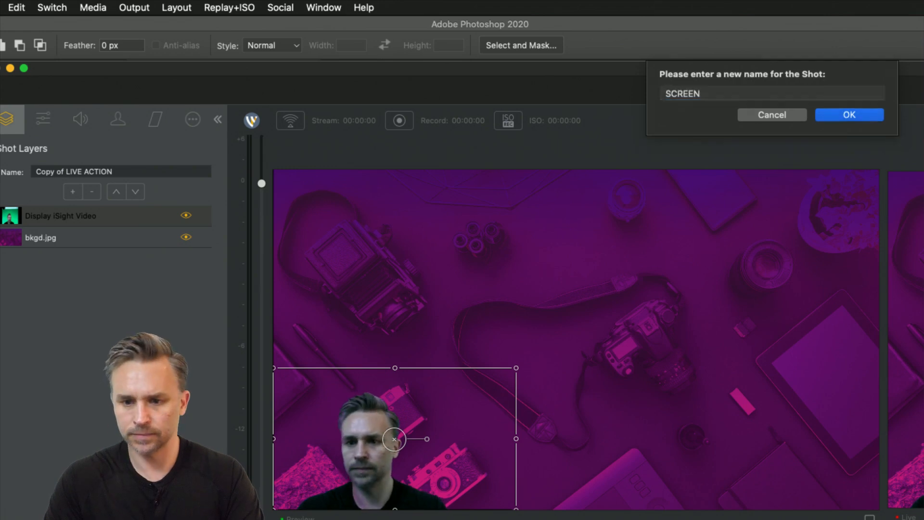
key("Return")
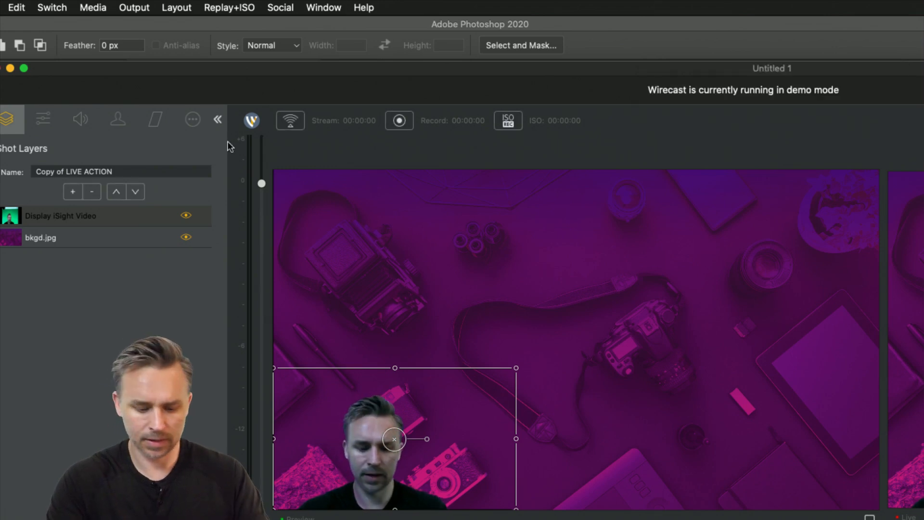
- Scale the webcam layer of the LIVE ACTION shot to 100%, reposition it to about 85, -13, and send the shot live
left_click(115, 364)
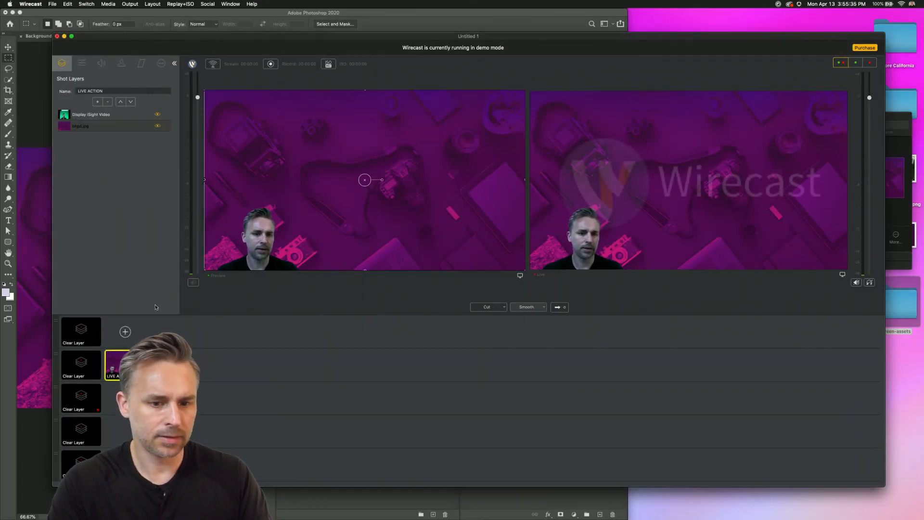
left_click(93, 114)
left_click(121, 63)
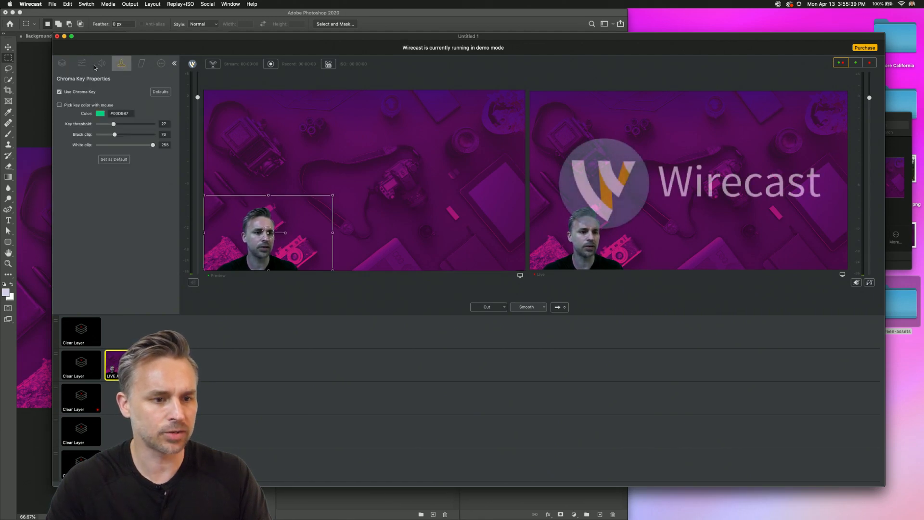
left_click(82, 65)
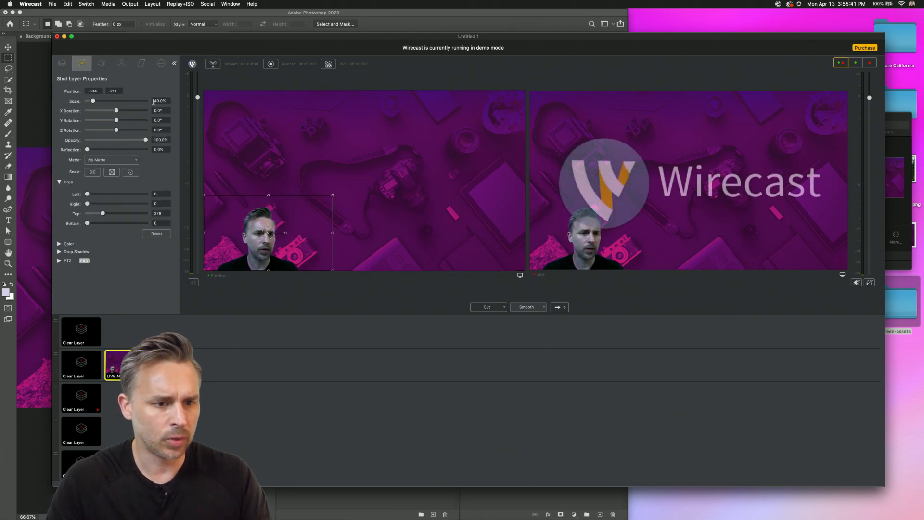
left_click_drag(145, 100, 144, 100)
type("100")
key("Return")
left_click_drag(277, 185, 396, 135)
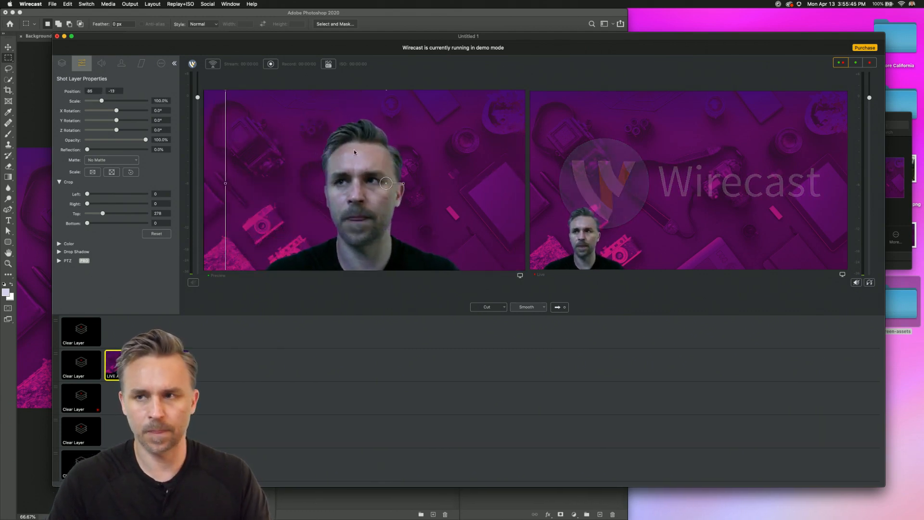
left_click(558, 308)
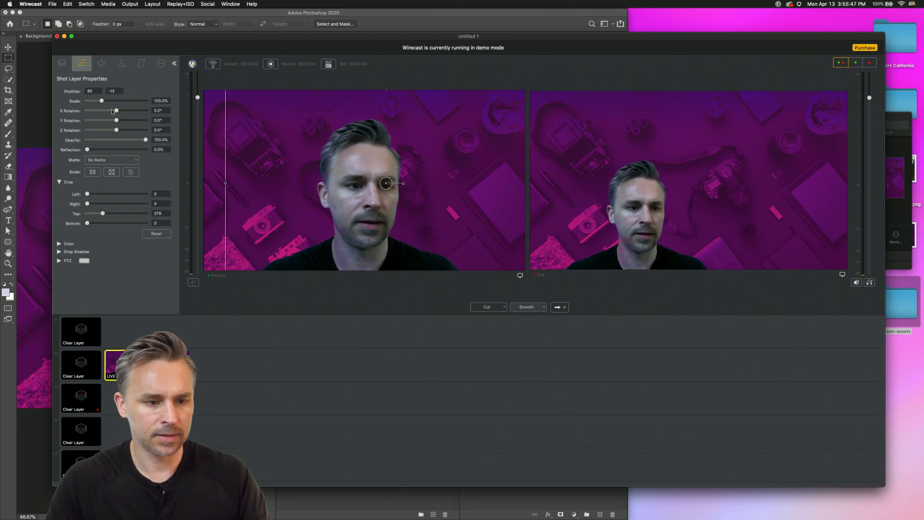
- Raise the webcam layer's color saturation to about 1.48 in the LIVE ACTION shot, and send the change live
left_click(59, 243)
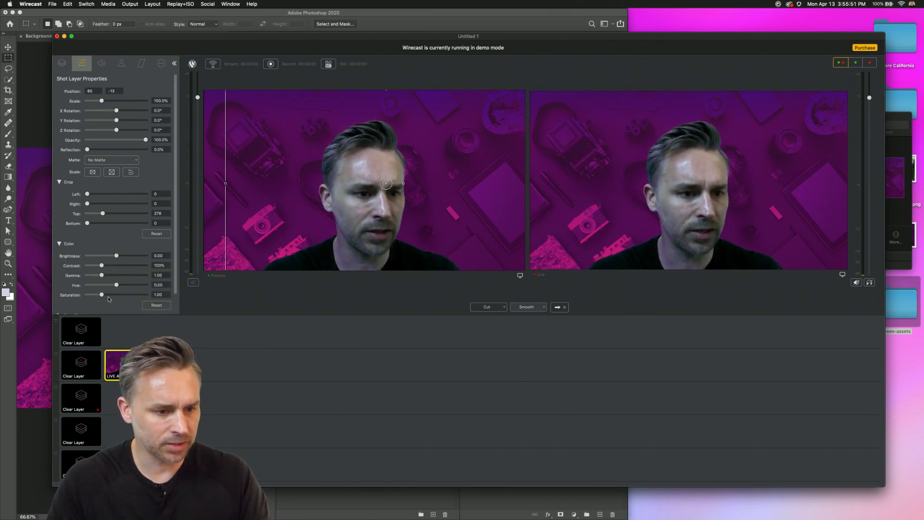
left_click_drag(111, 296, 114, 297)
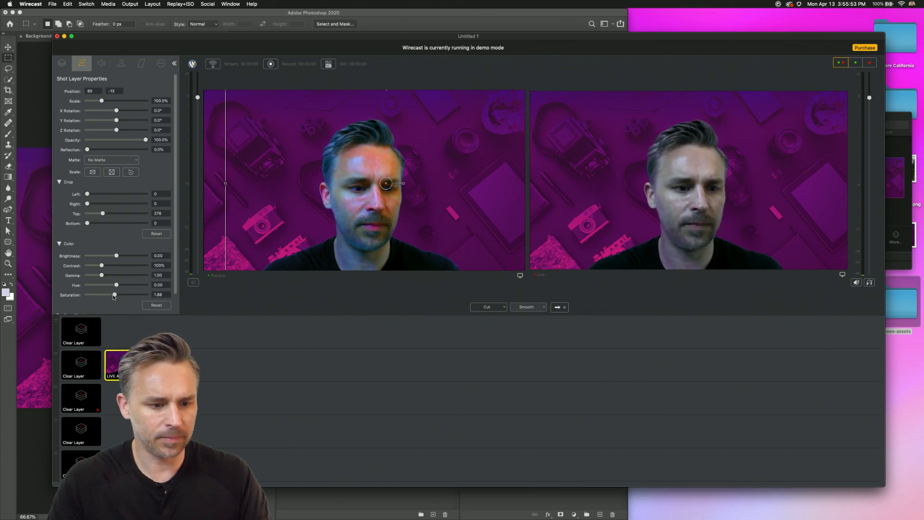
left_click(556, 308)
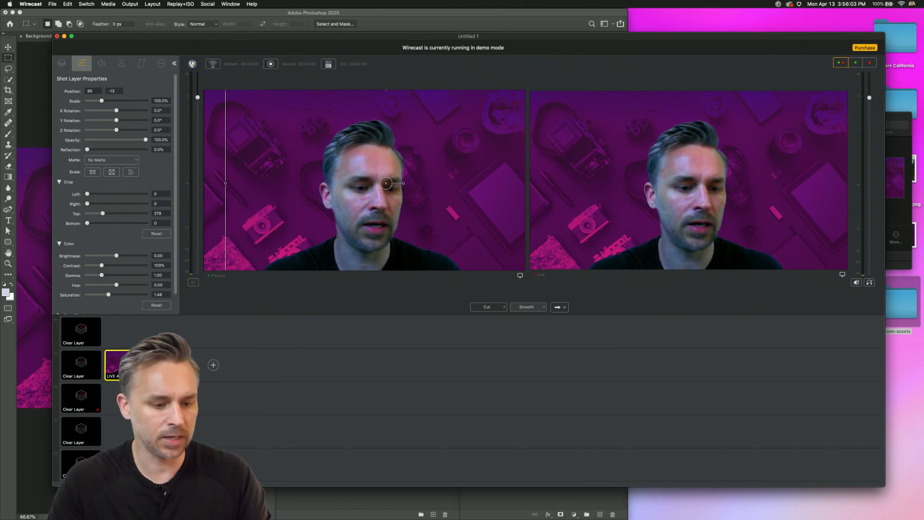
- Send the SCREEN shot live, and switch the live output back to the LIVE ACTION shot
left_click(170, 365)
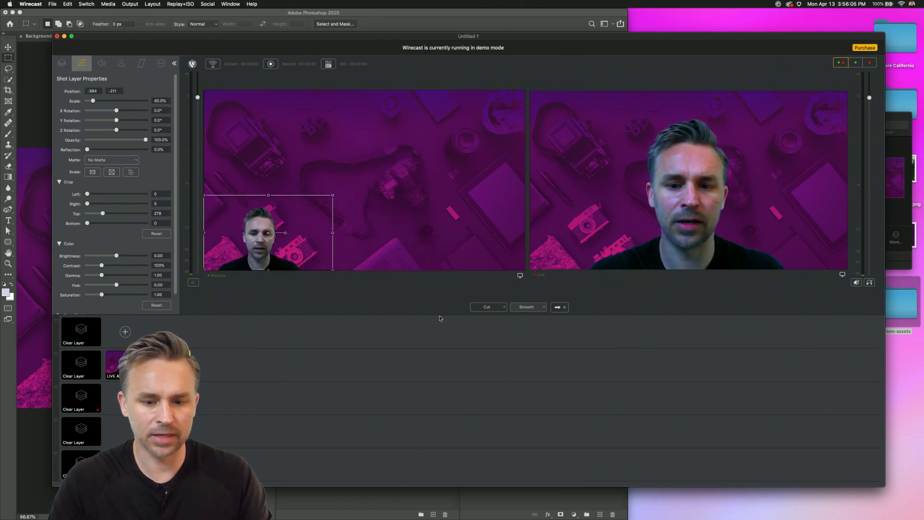
left_click(556, 307)
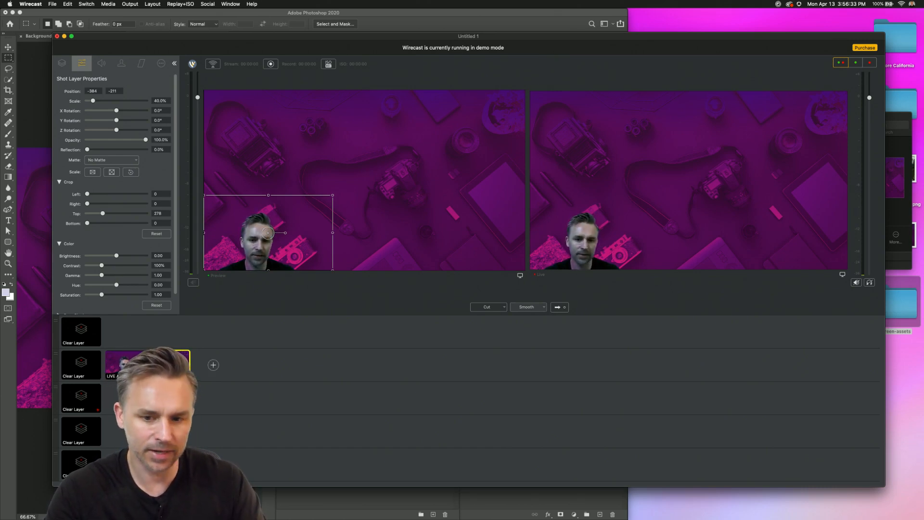
left_click(118, 364)
left_click(559, 307)
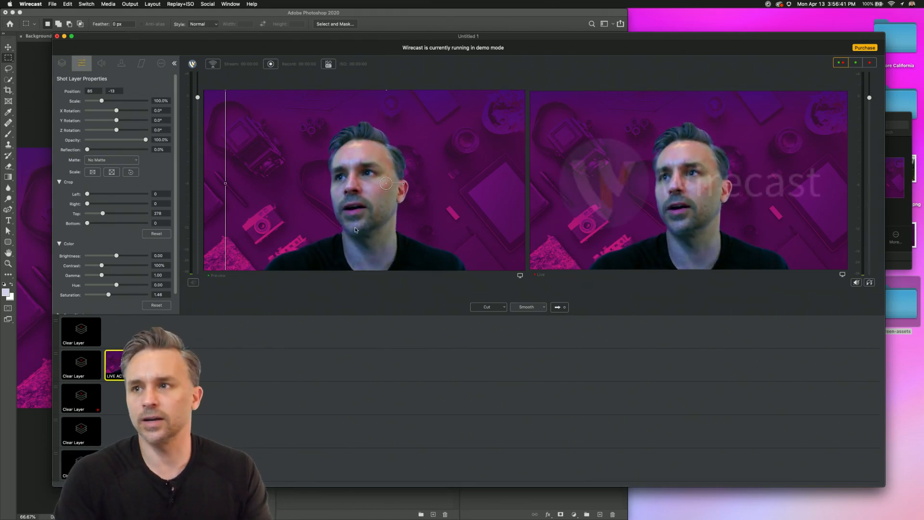
- In Photoshop, duplicate the gradient fill inside the bkgd.jpg group, hide the original, and apply a green-to-yellow gradient preset to the copy
left_click(304, 18)
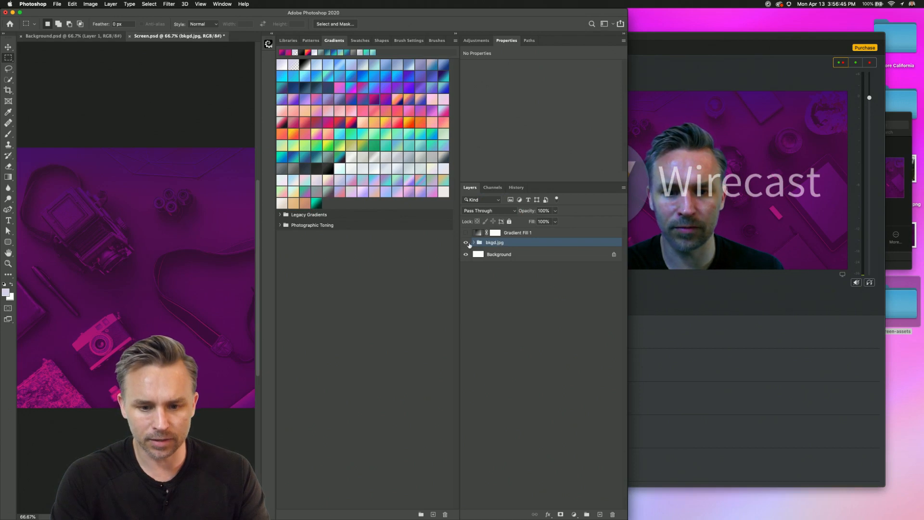
left_click(474, 243)
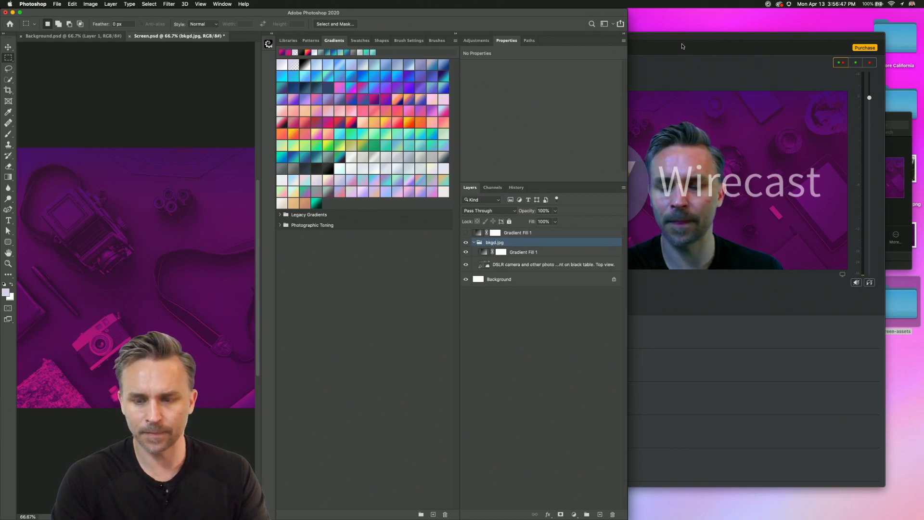
left_click(539, 255)
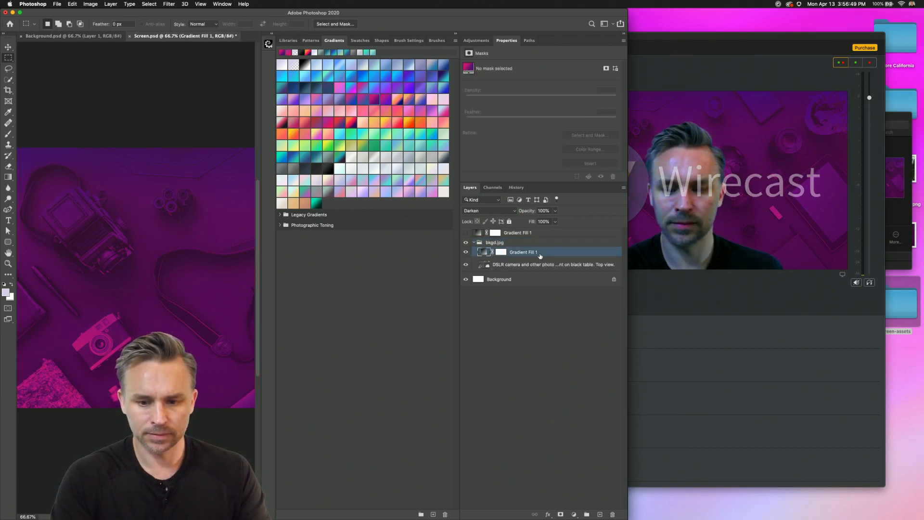
key("super+j")
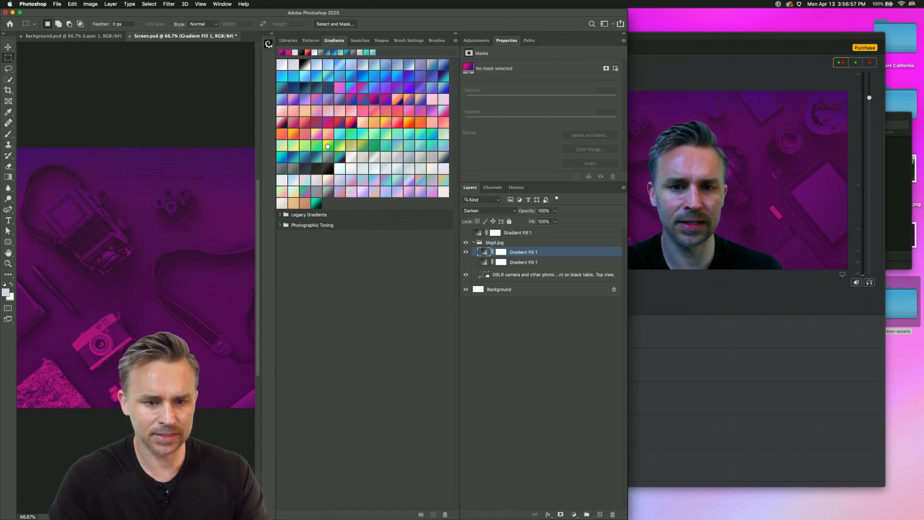
left_click(327, 146)
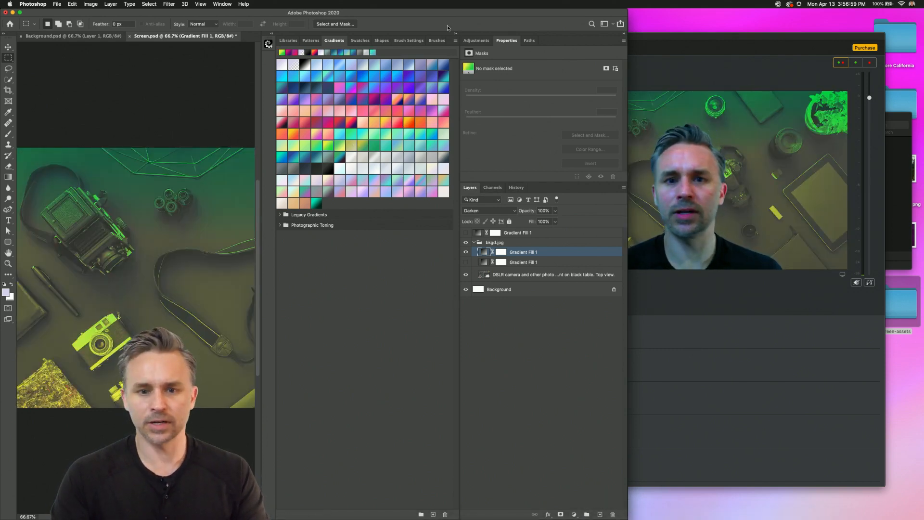
- Narrow the Photoshop window and its panels, and reposition the Wirecast window so the artwork and live output show side by side
left_click_drag(626, 10, 503, 2)
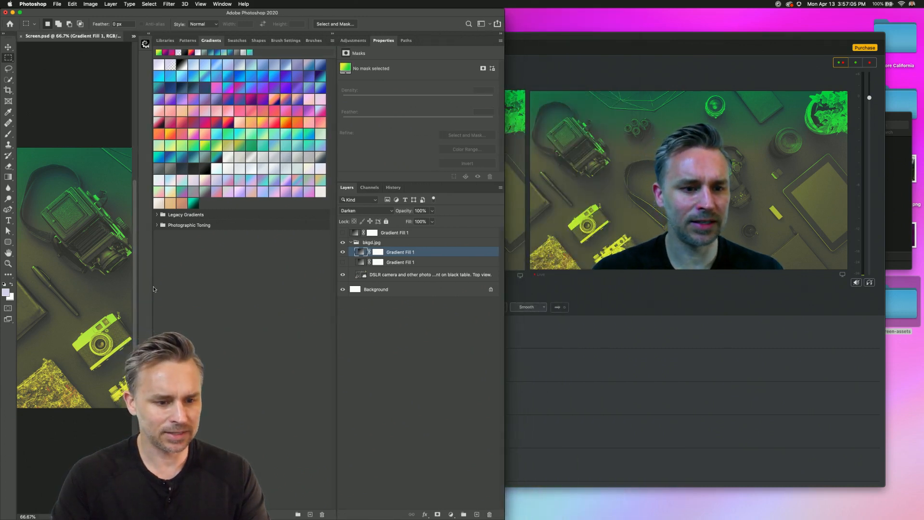
left_click_drag(151, 286, 251, 280)
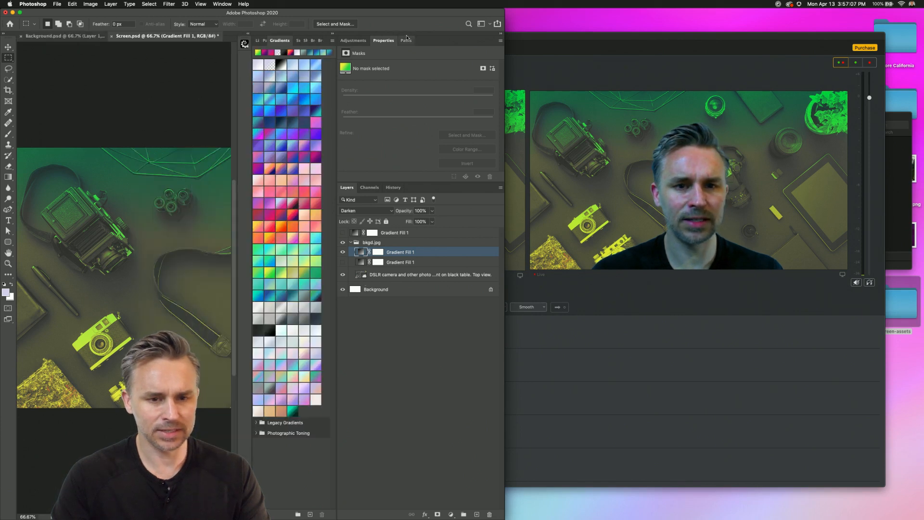
left_click_drag(336, 134, 404, 133)
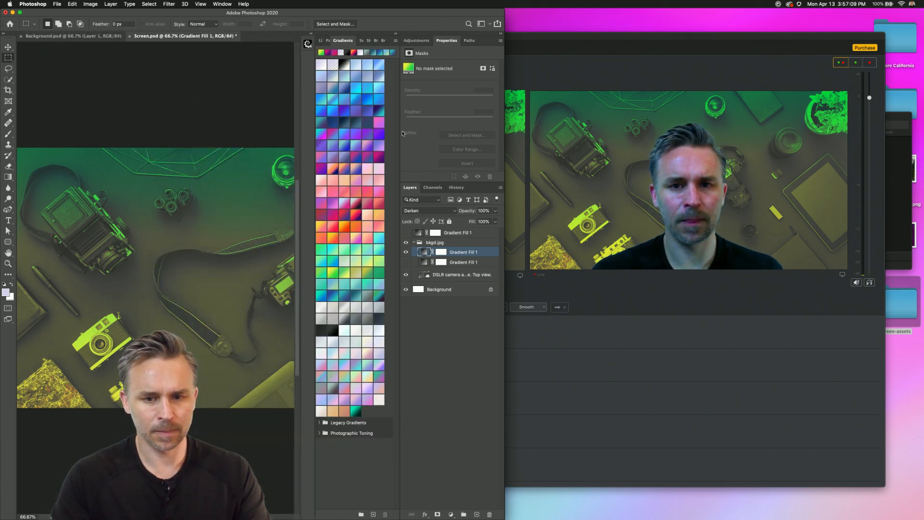
left_click_drag(564, 37, 603, 12)
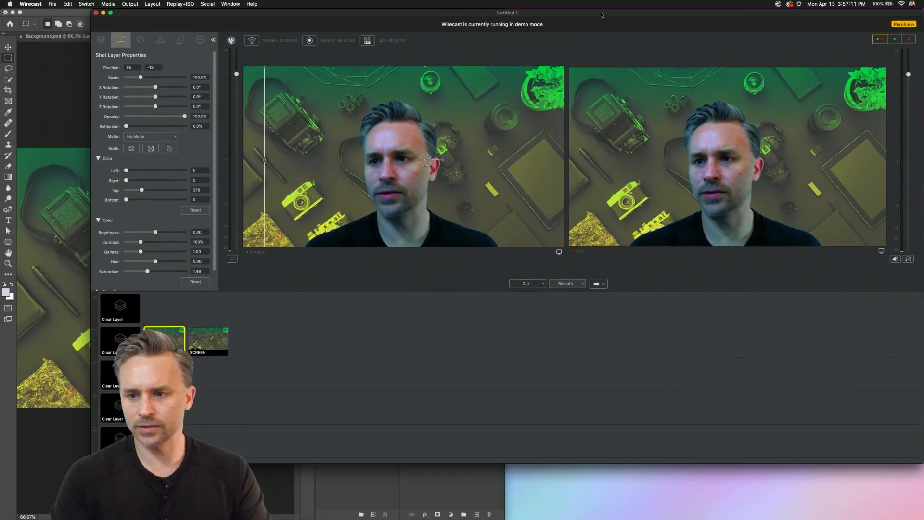
left_click(42, 78)
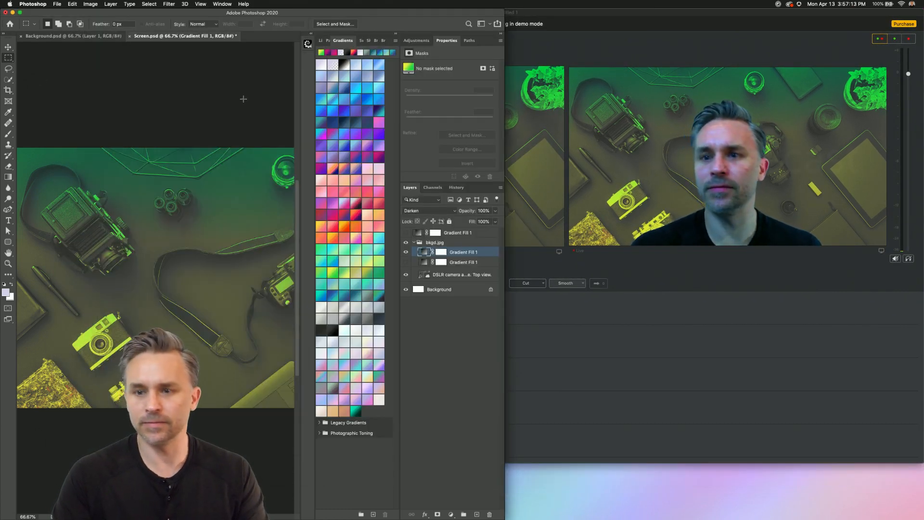
- Try red, blue, purple, pink and green gradient presets on the duplicated gradient fill, and settle on a teal-to-blue one
left_click(353, 218)
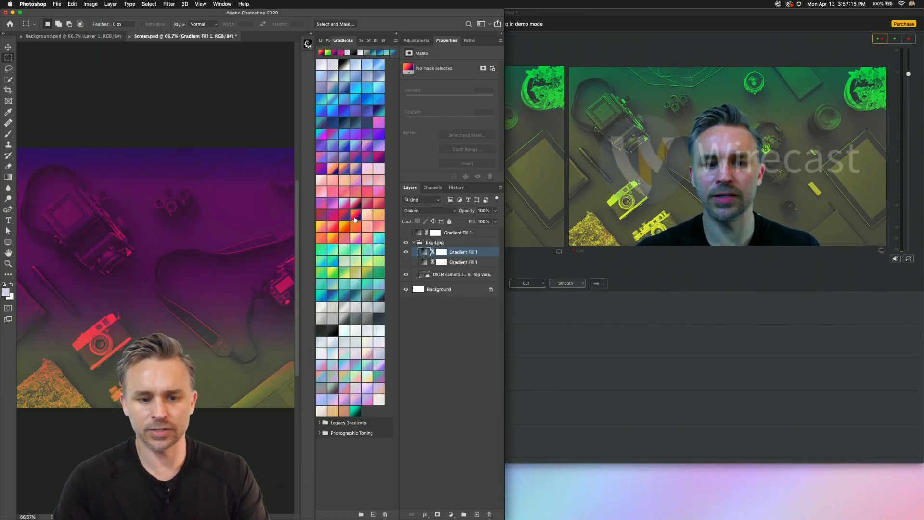
left_click(342, 147)
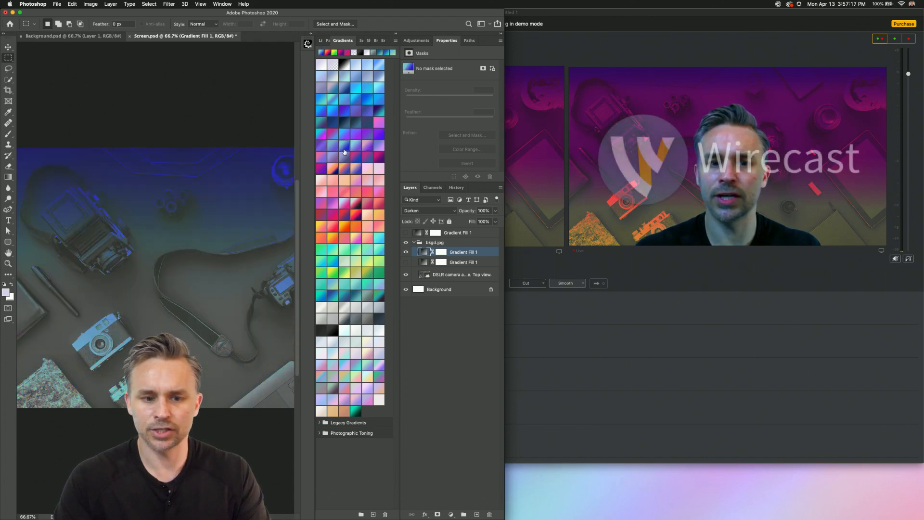
left_click(351, 147)
left_click(70, 3)
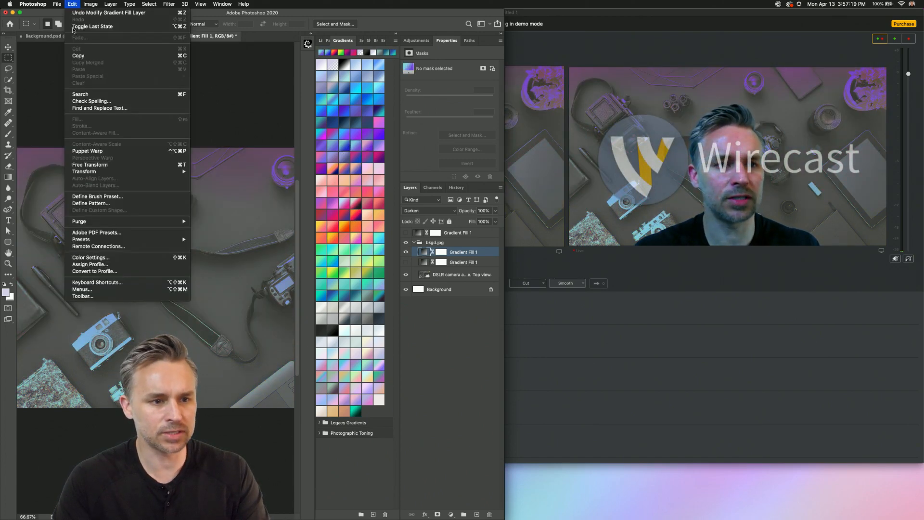
key("Escape")
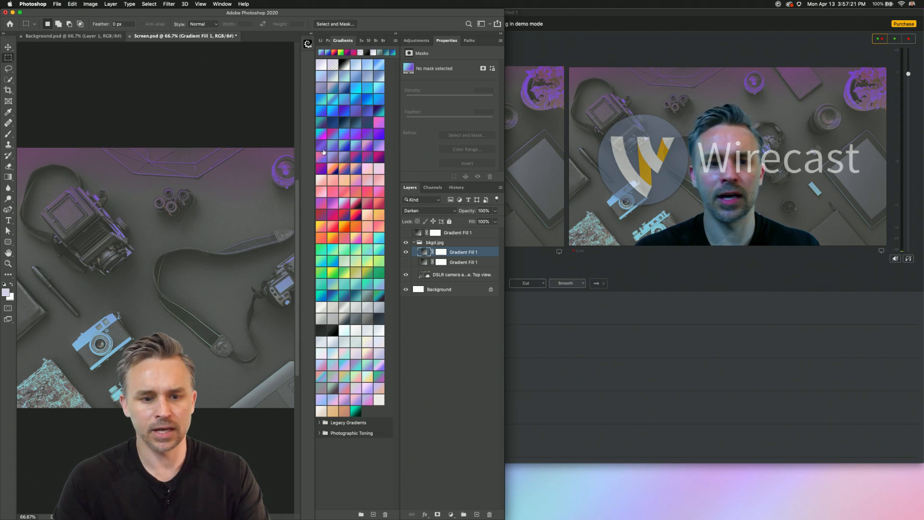
left_click(319, 169)
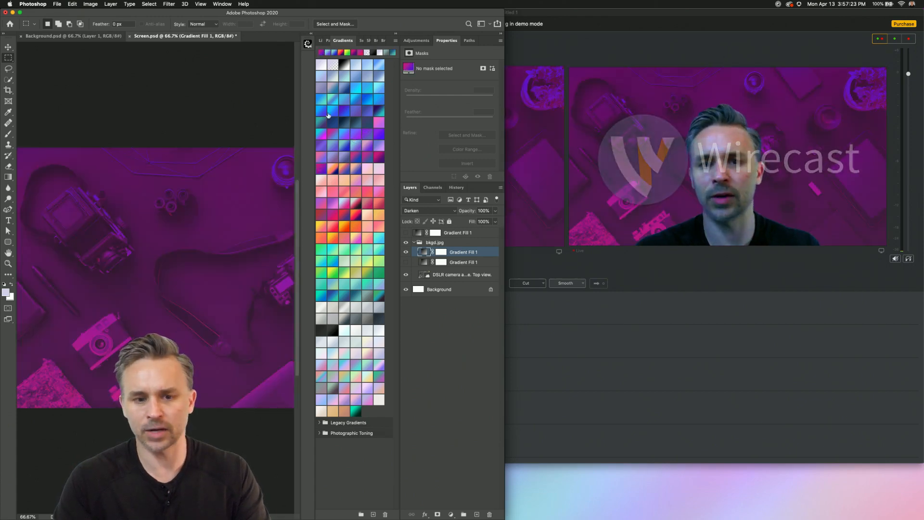
left_click(342, 111)
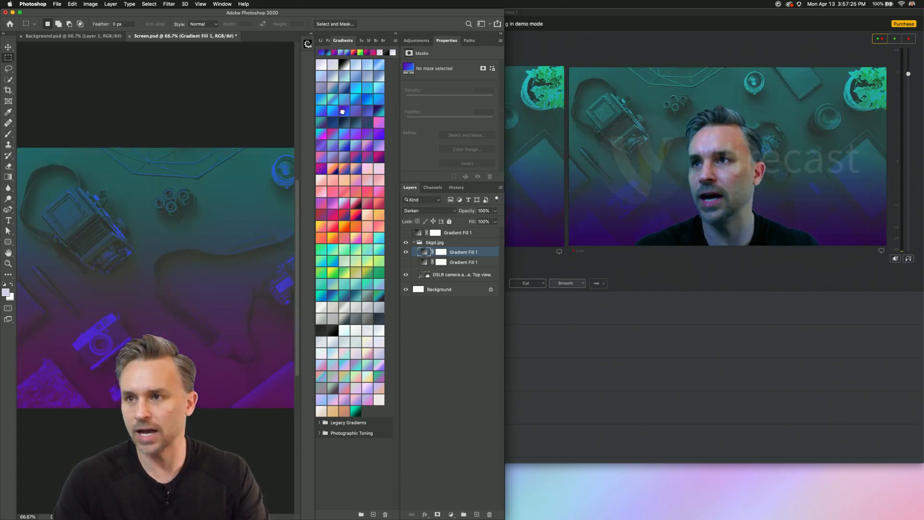
left_click(379, 124)
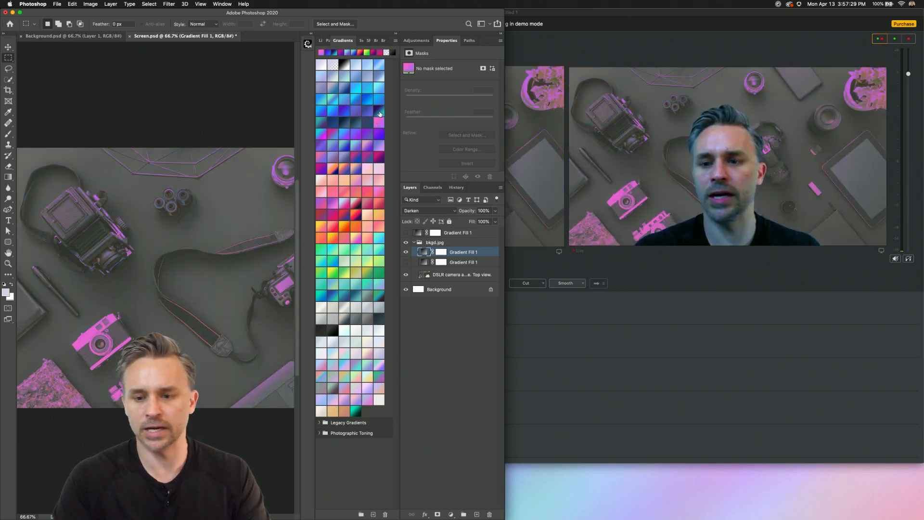
left_click(332, 263)
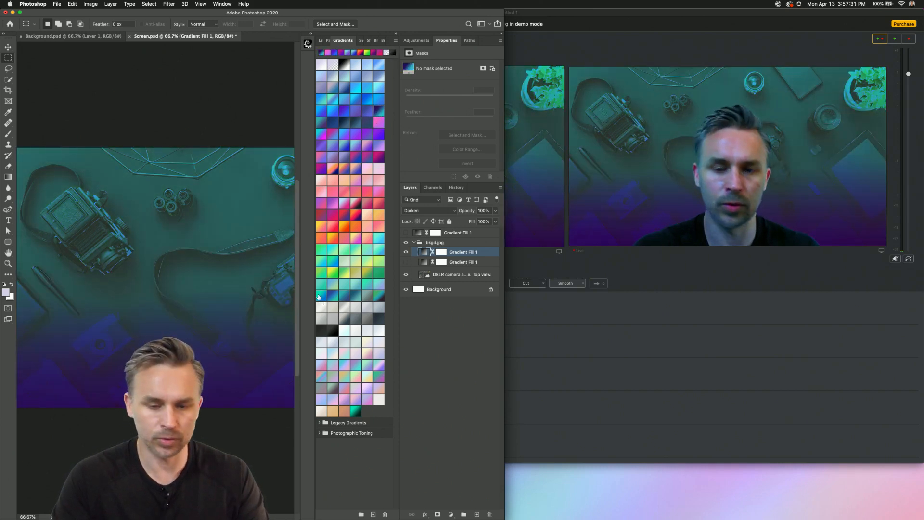
left_click(354, 410)
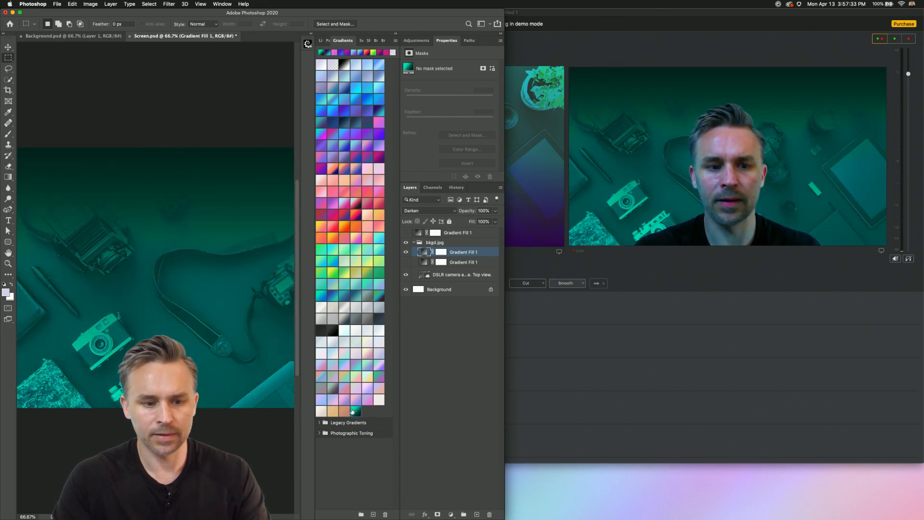
left_click(330, 217)
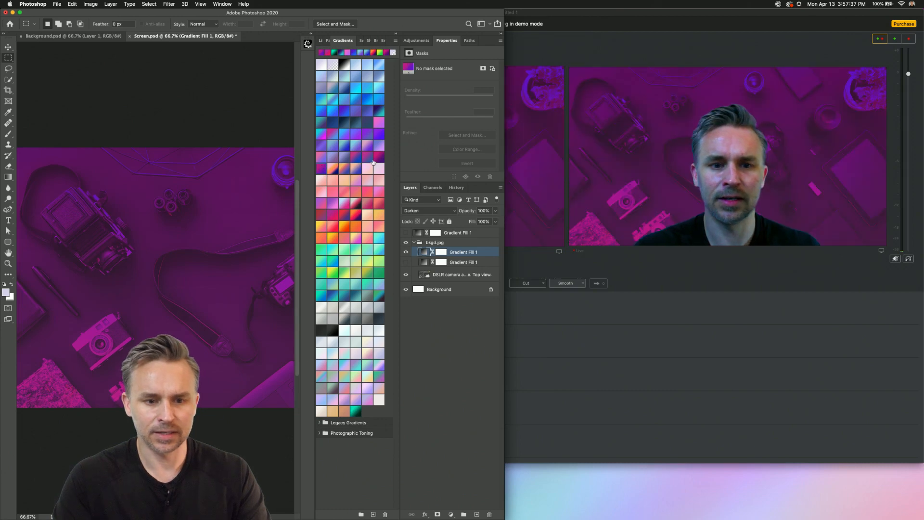
left_click(376, 157)
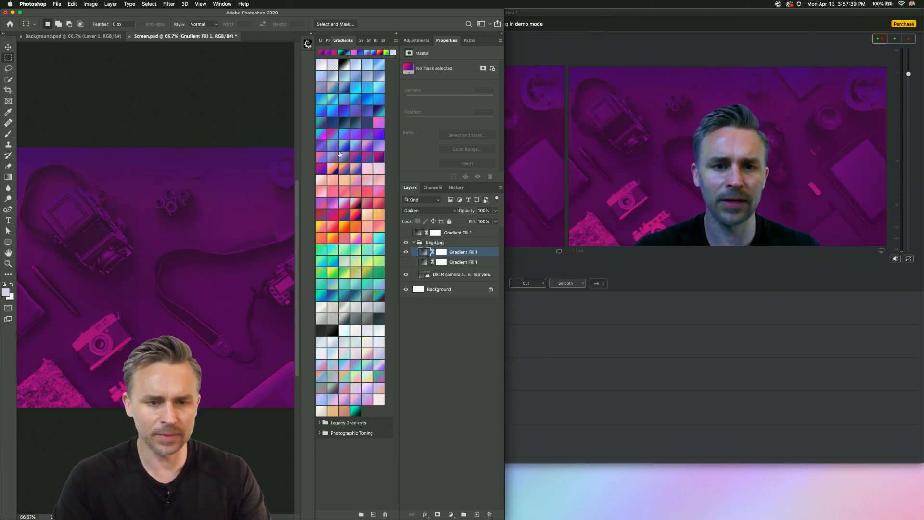
left_click(356, 157)
left_click(335, 170)
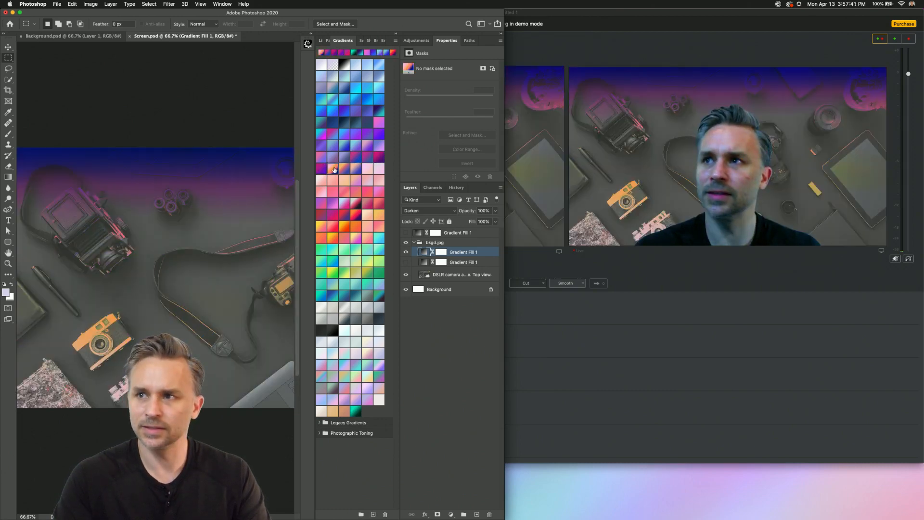
left_click(345, 148)
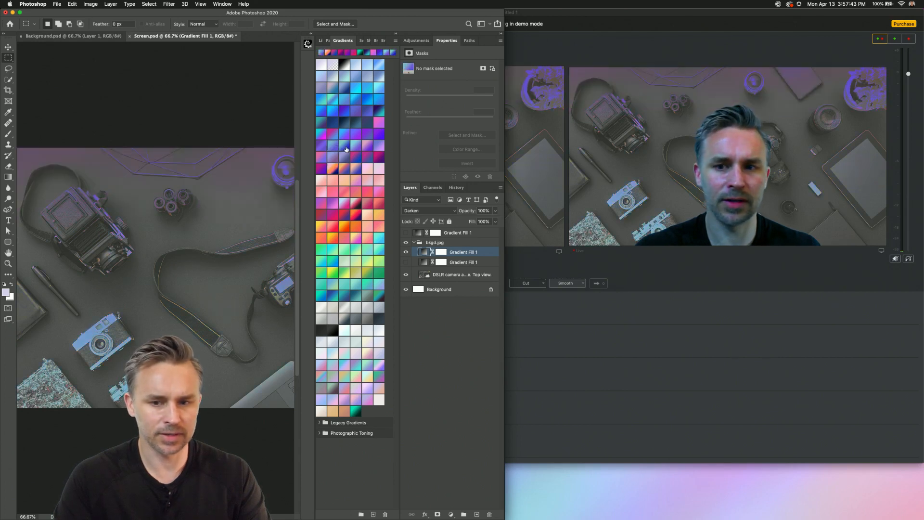
left_click(345, 147)
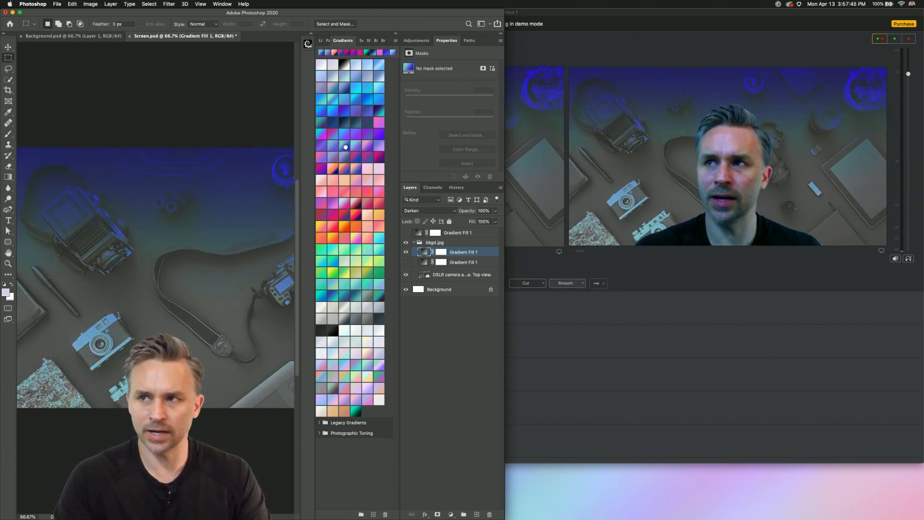
left_click(363, 164)
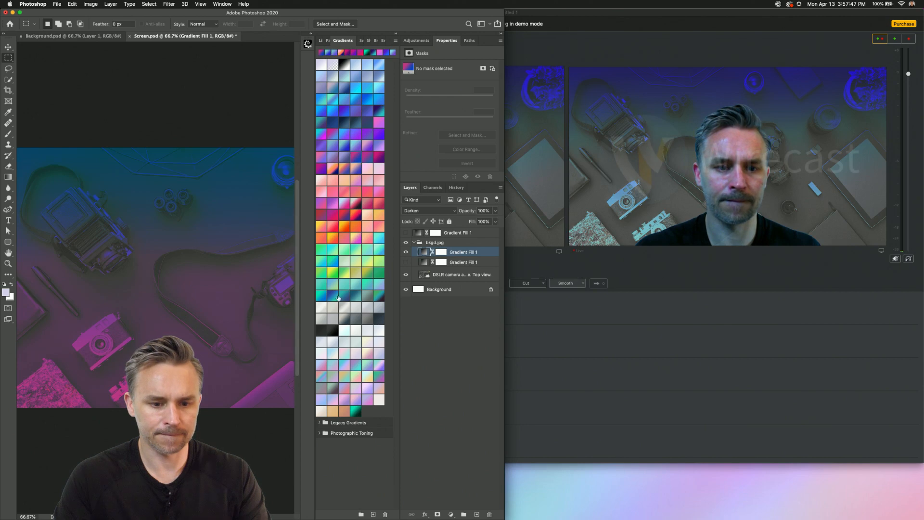
left_click(318, 274)
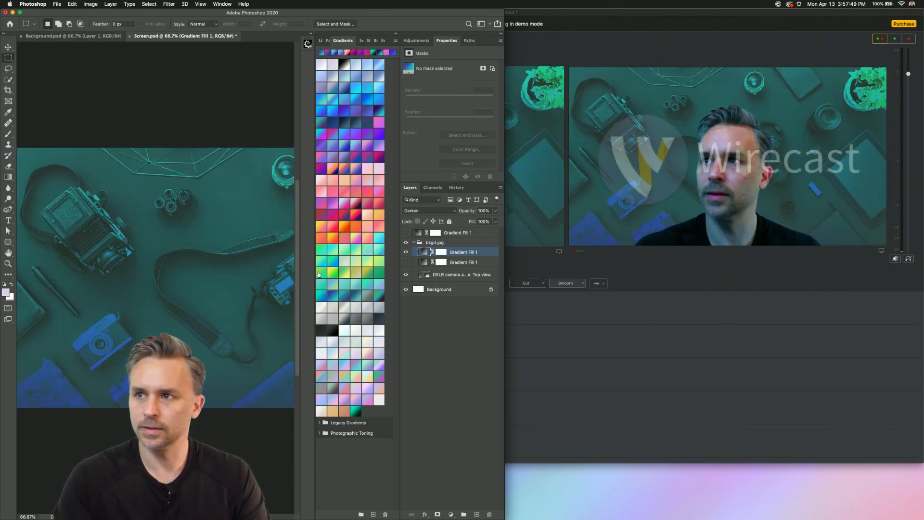
- Switch to Wirecast and move its window beside the gradient presets so the preview and both shots stay in view
left_click(585, 20)
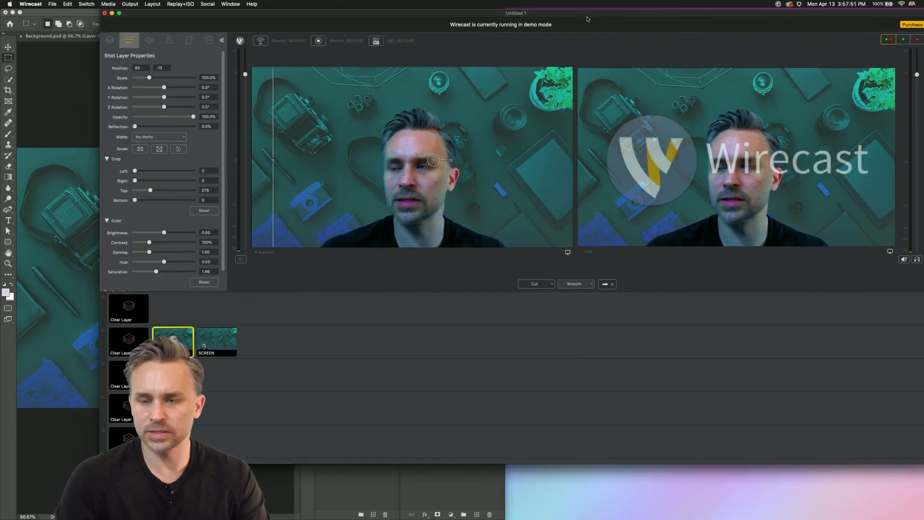
left_click_drag(587, 19, 617, 49)
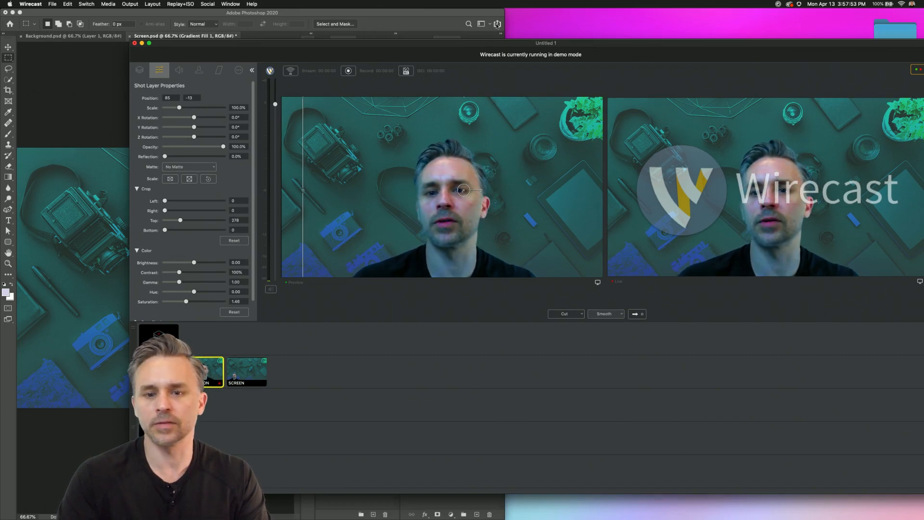
left_click_drag(443, 43, 749, 5)
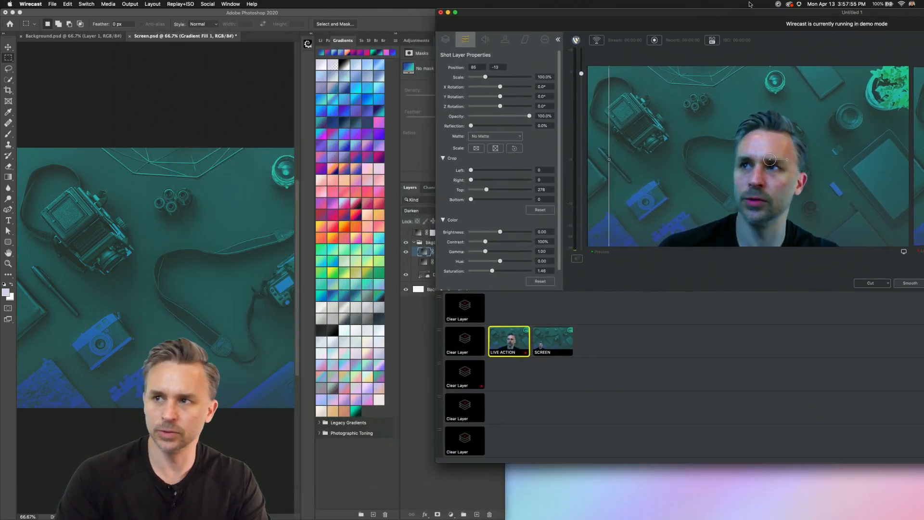
left_click(135, 80)
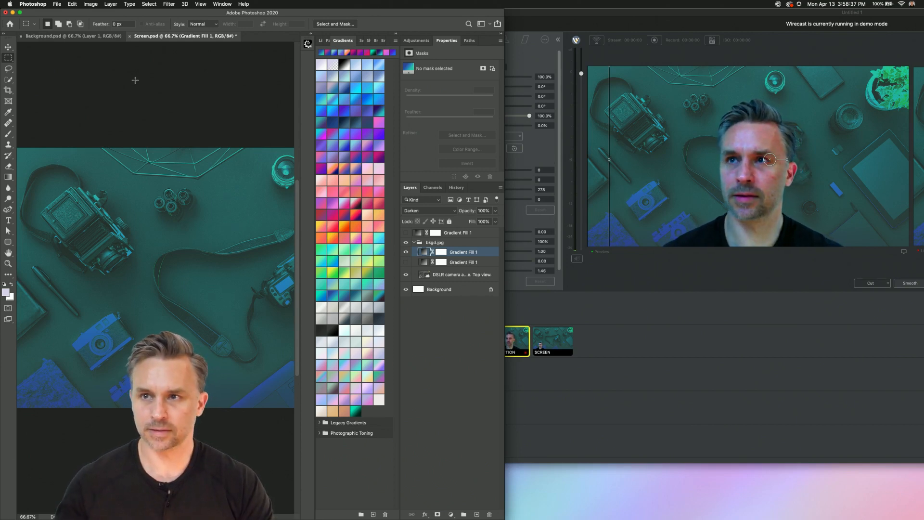
- Set the webcam layer's color saturation to 0 in the LIVE ACTION shot in Wirecast
left_click(711, 333)
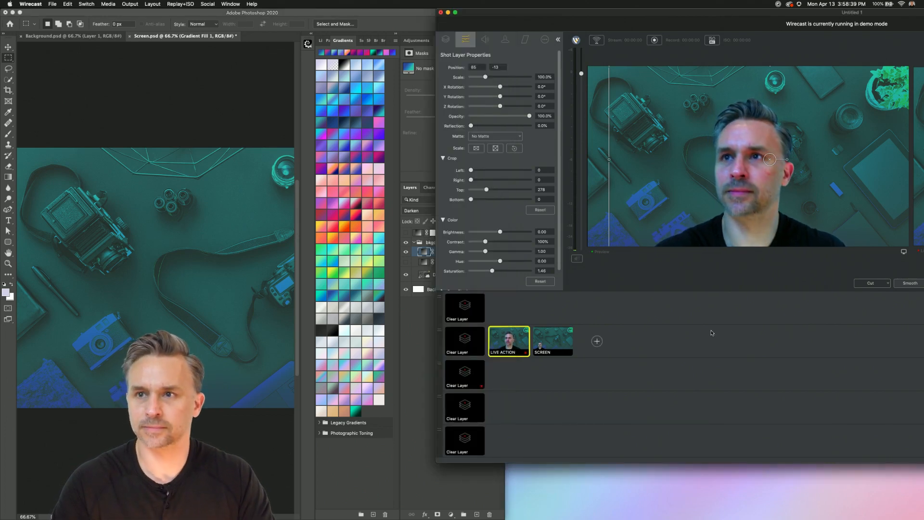
double_click(543, 271)
type("0")
key("Tab")
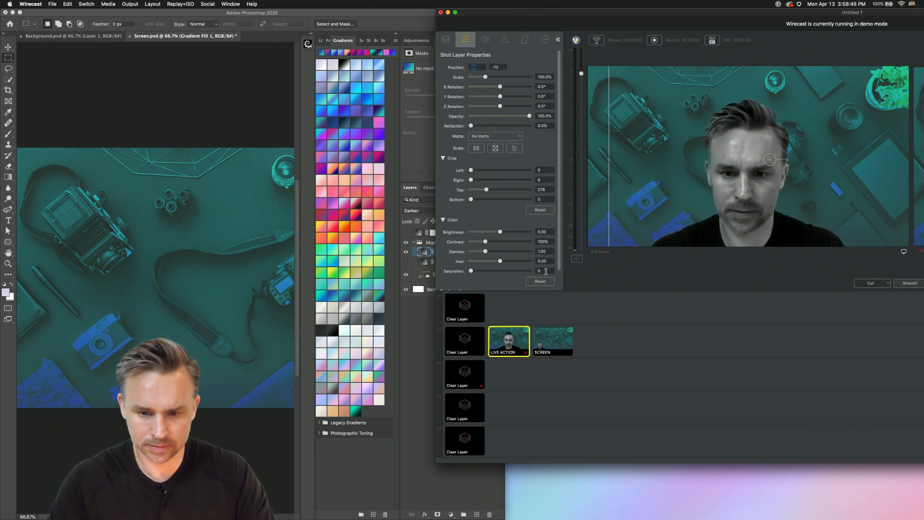
- Set the webcam layer's color saturation to about 1.43 in the LIVE ACTION shot
left_click_drag(470, 271, 498, 272)
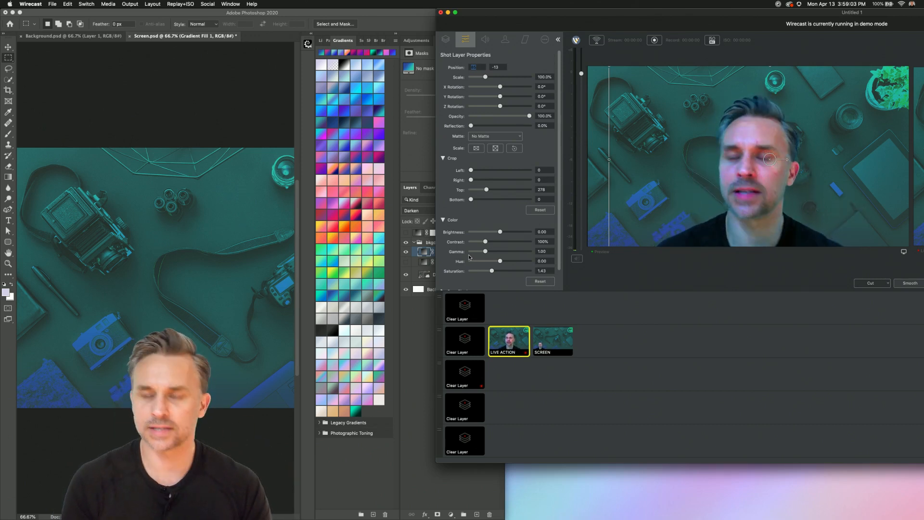
- Switch to Photoshop and place the Video camera lens image from the camera library results above the DSLR camera layer
left_click(103, 64)
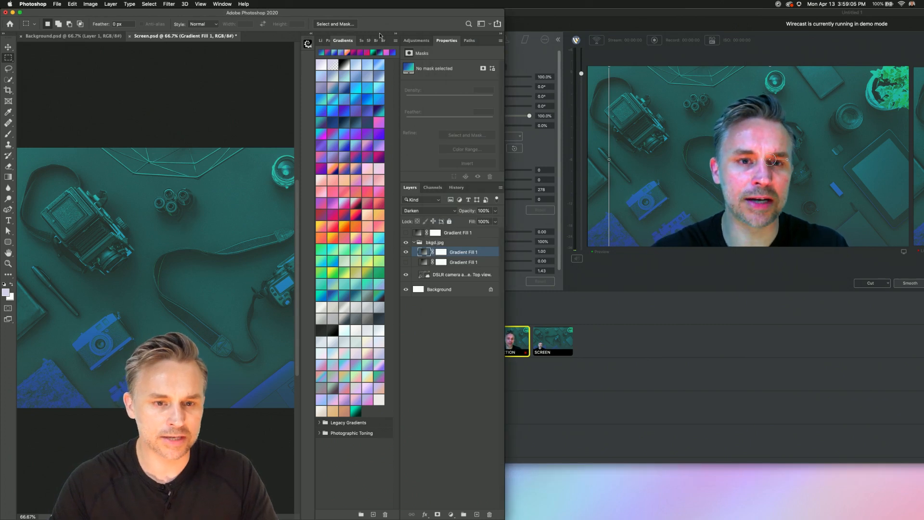
left_click(396, 34)
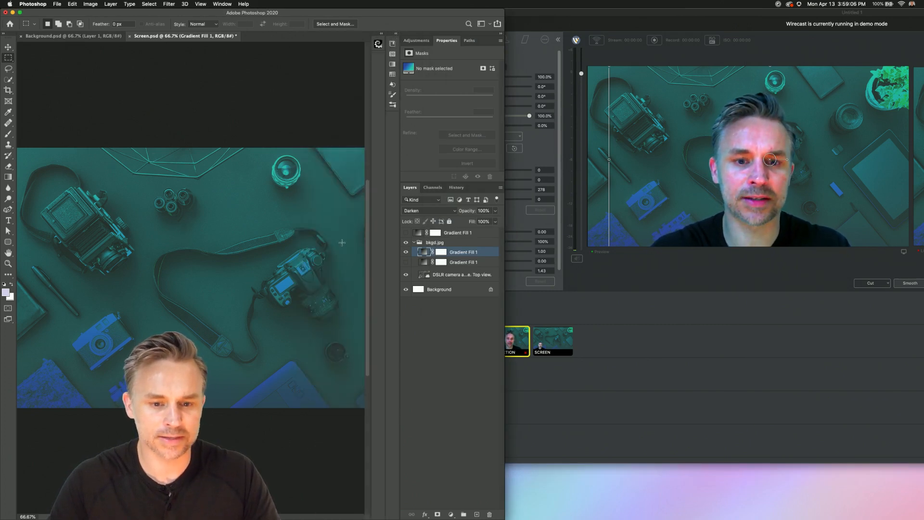
left_click(395, 35)
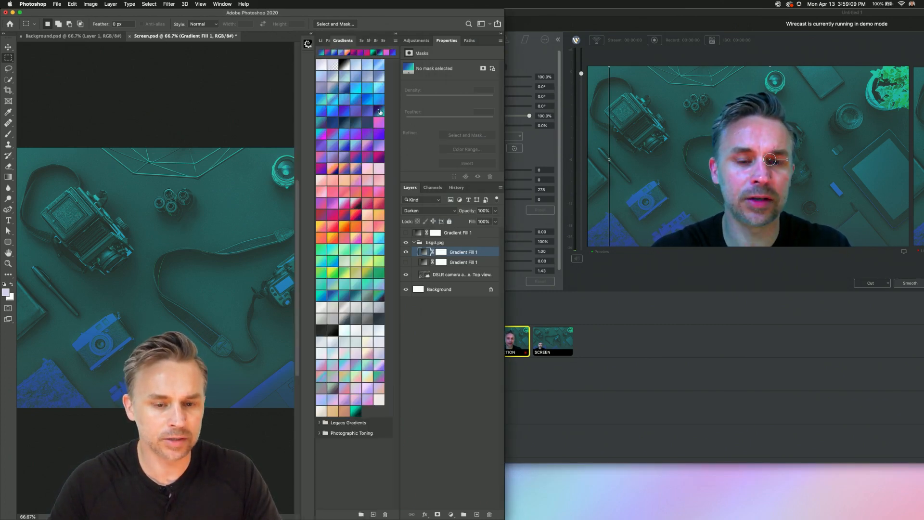
left_click(325, 41)
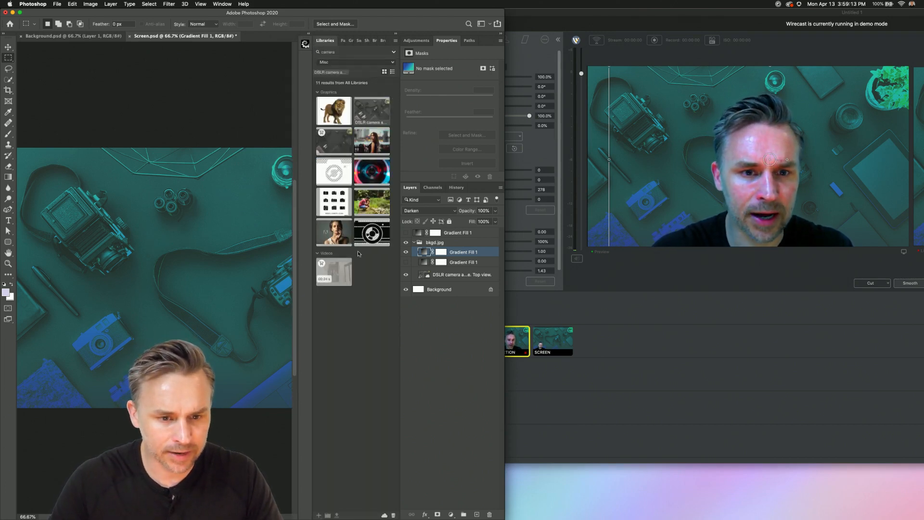
left_click(448, 275)
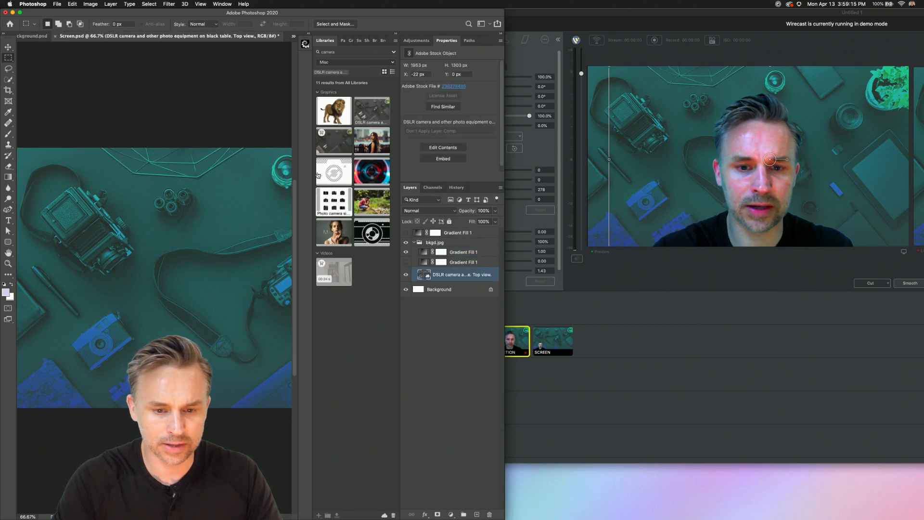
left_click_drag(367, 174, 145, 254)
key("Return")
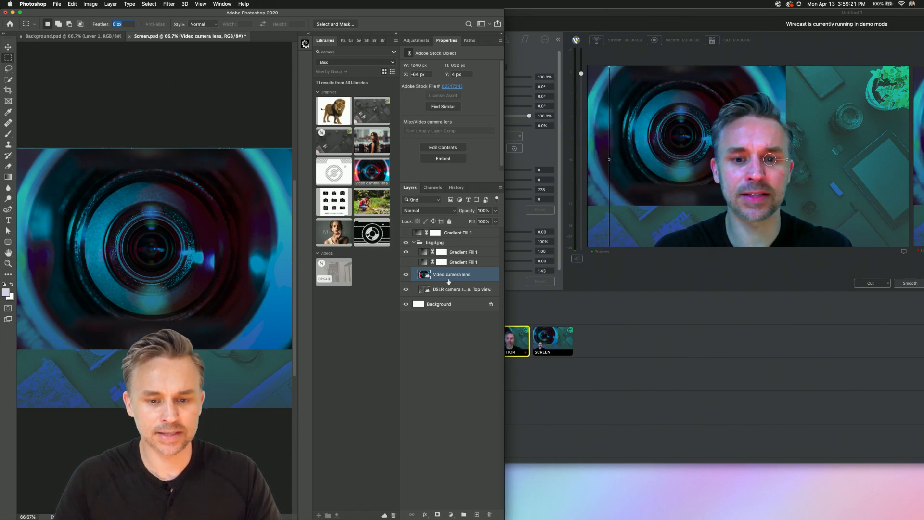
- Move the Video camera lens layer above both gradient fills and scale it to about 153% to span the canvas width
left_click_drag(447, 275, 425, 247)
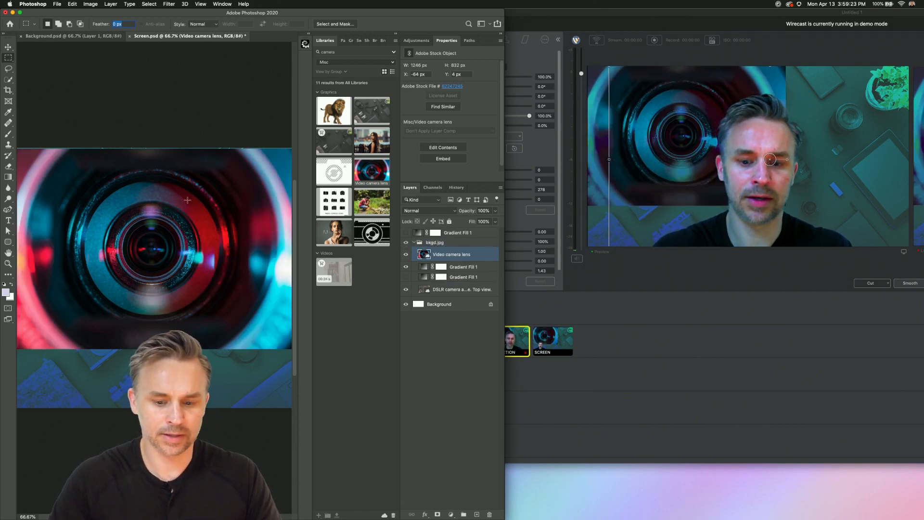
left_click(8, 47)
left_click_drag(68, 231, 117, 316)
key("super+minus")
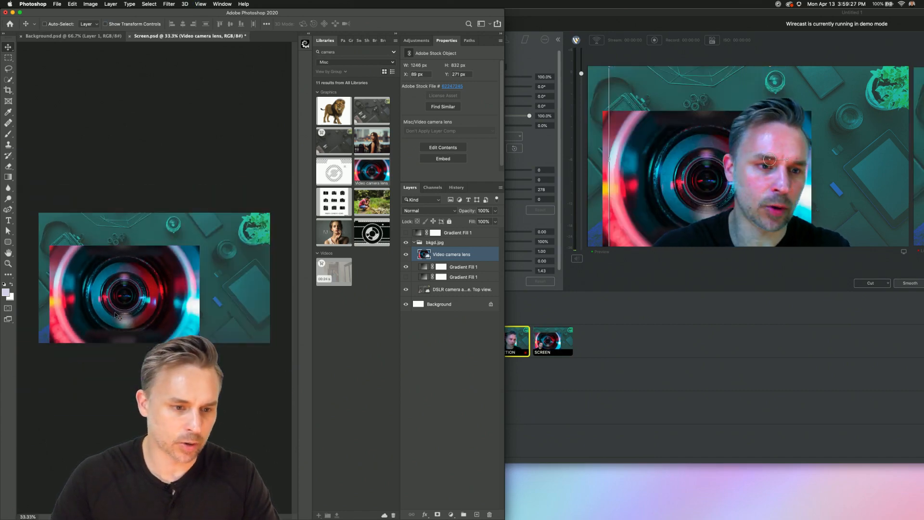
key("super+t")
left_click_drag(200, 245, 287, 176)
mouse_move(160, 277)
left_mouse_down()
mouse_move(137, 279)
mouse_move(151, 281)
left_mouse_up()
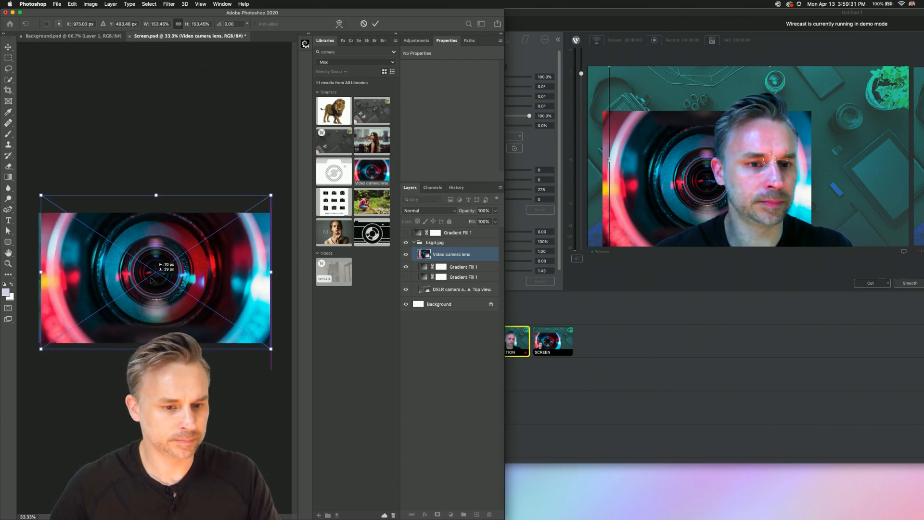
key("Return")
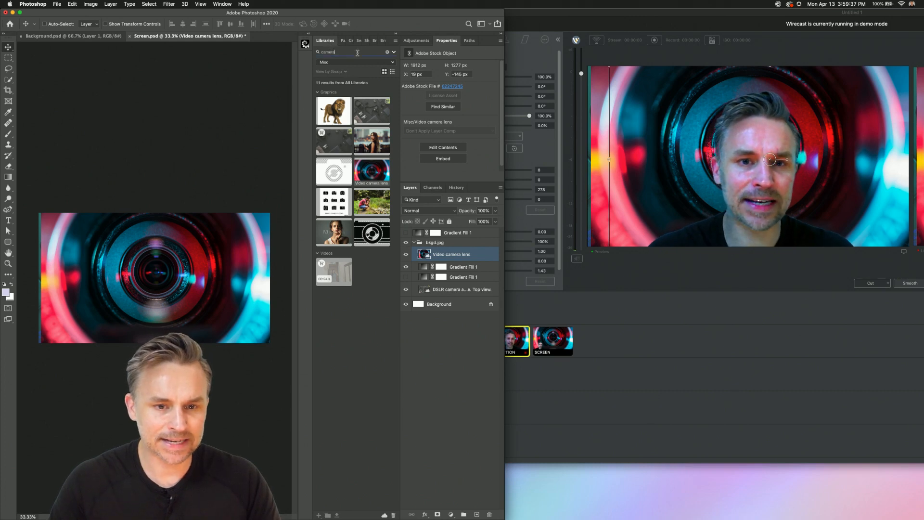
- Clear the library search, place the colorful defocused bokeh lights image in the background group, and scale it to fill the canvas
left_click(387, 53)
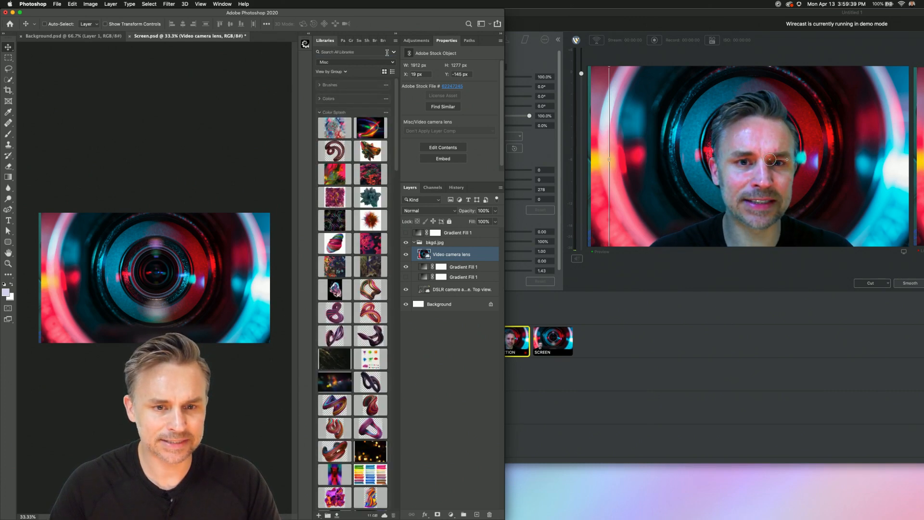
scroll(332, 261, "down", 3)
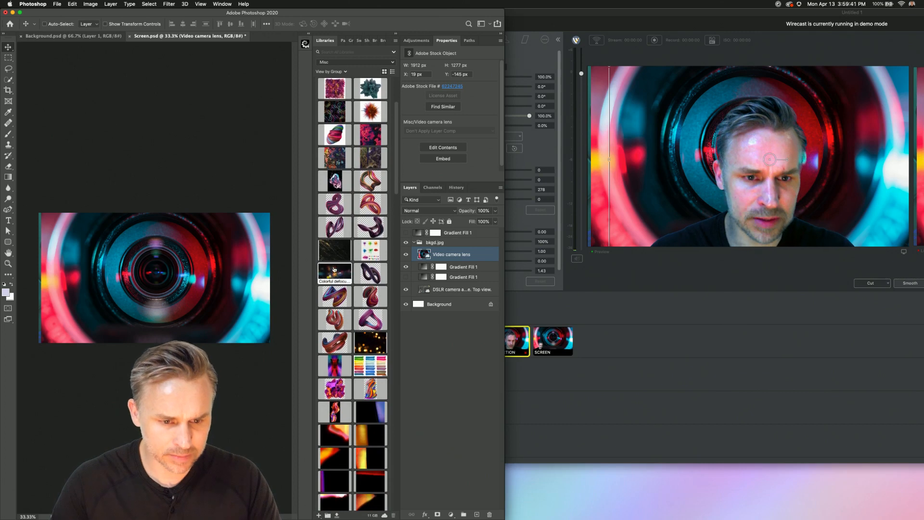
left_click_drag(335, 271, 86, 283)
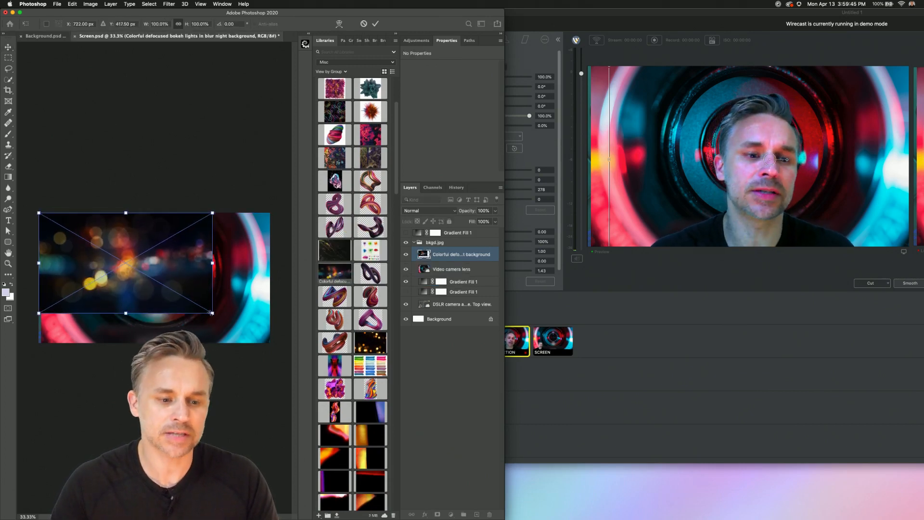
left_click_drag(212, 314, 270, 343)
key("Return")
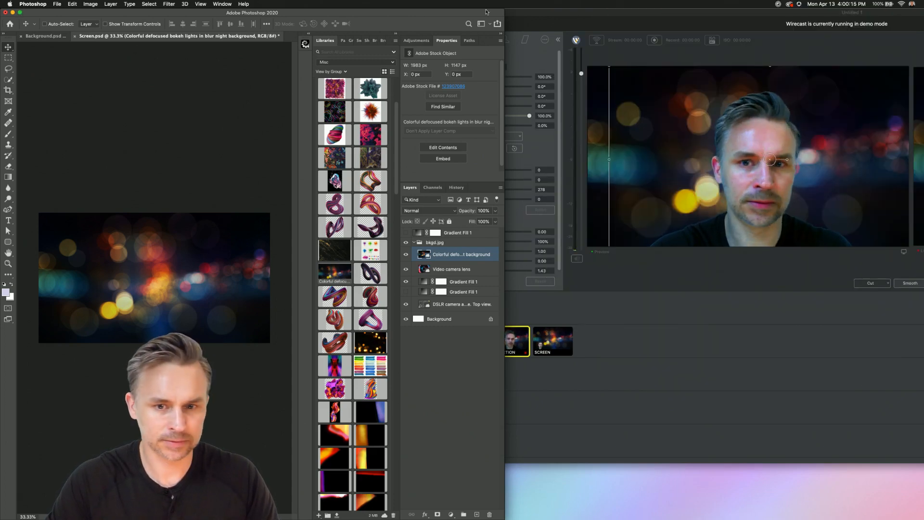
- Widen the Photoshop window, then create a layer group above bkgd.jpg and name it lowerthird.png
left_click_drag(504, 10, 923, 10)
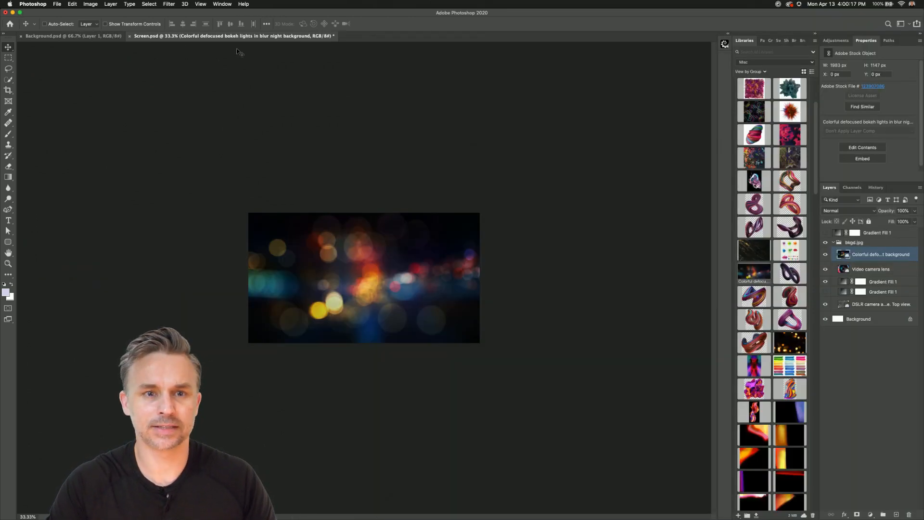
left_click(8, 57)
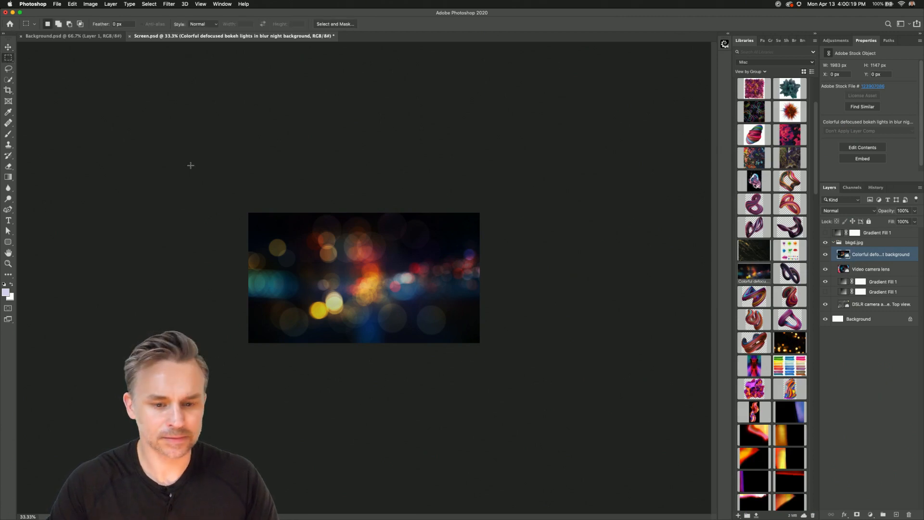
key("super+1")
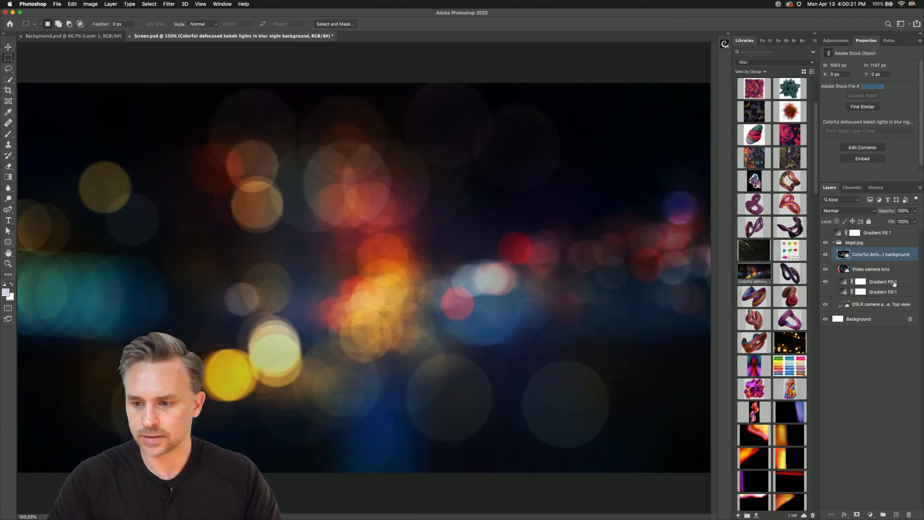
left_click(856, 243)
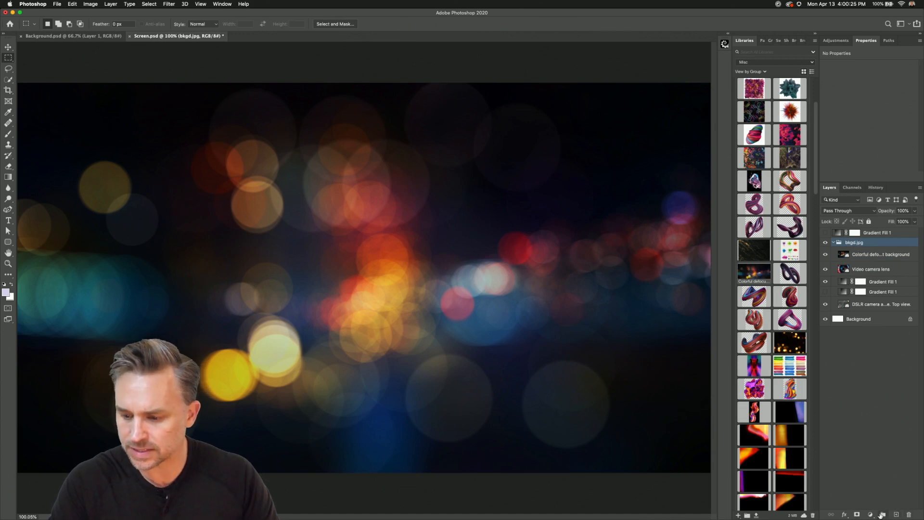
left_click(882, 514)
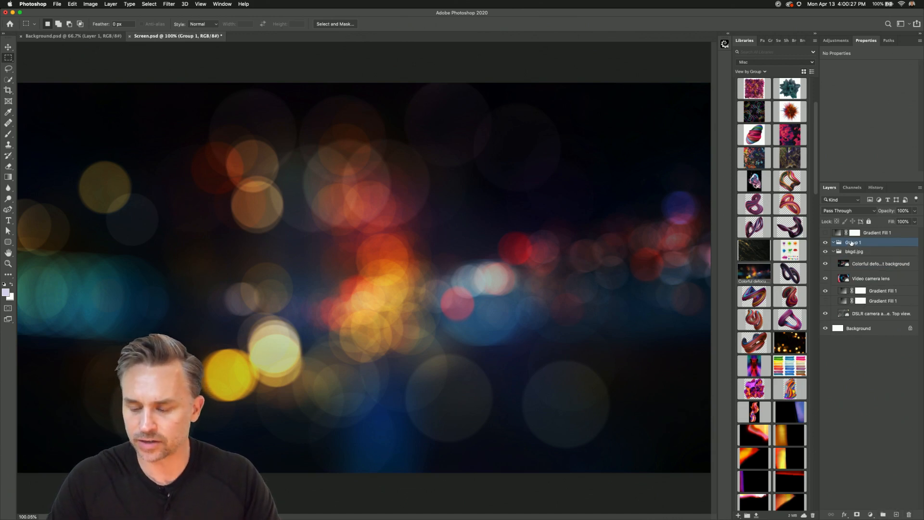
type("L")
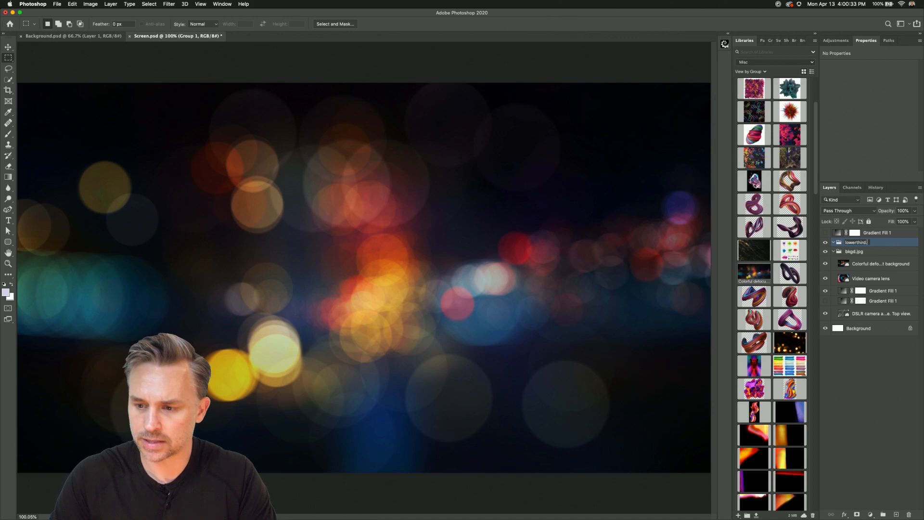
key("Return")
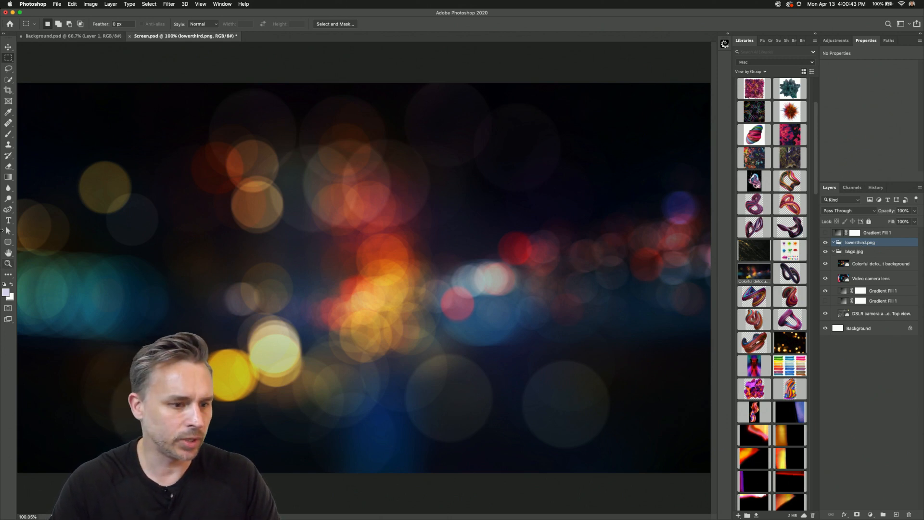
left_click(8, 243)
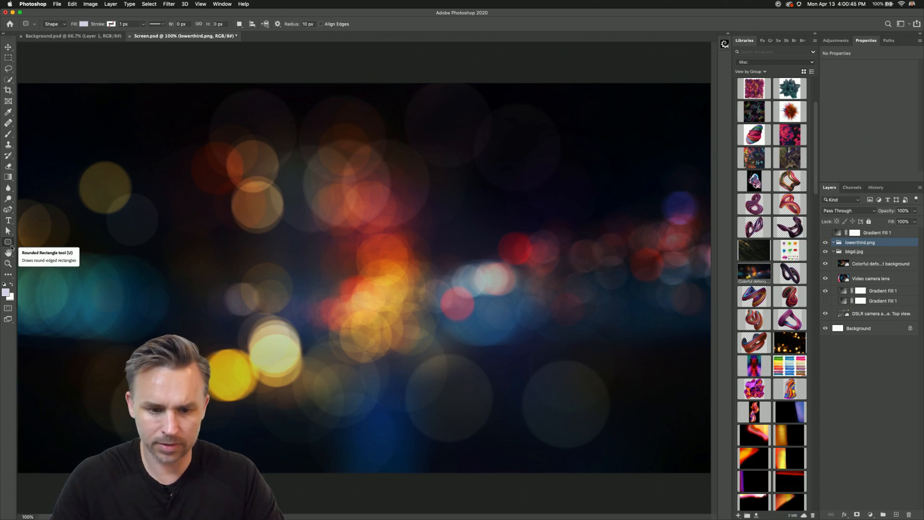
left_click(8, 58)
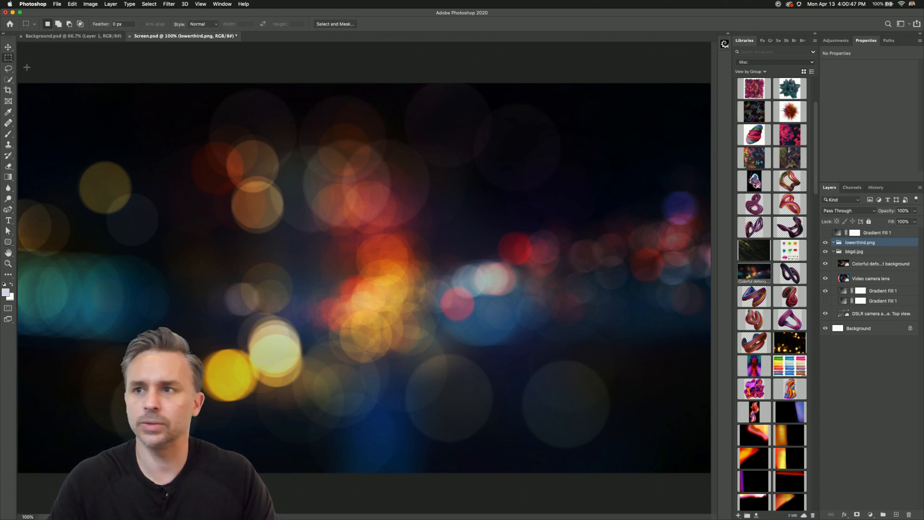
- Switch to Finder, enlarge its window and open the Dropbox folder
mouse_move(9, 504)
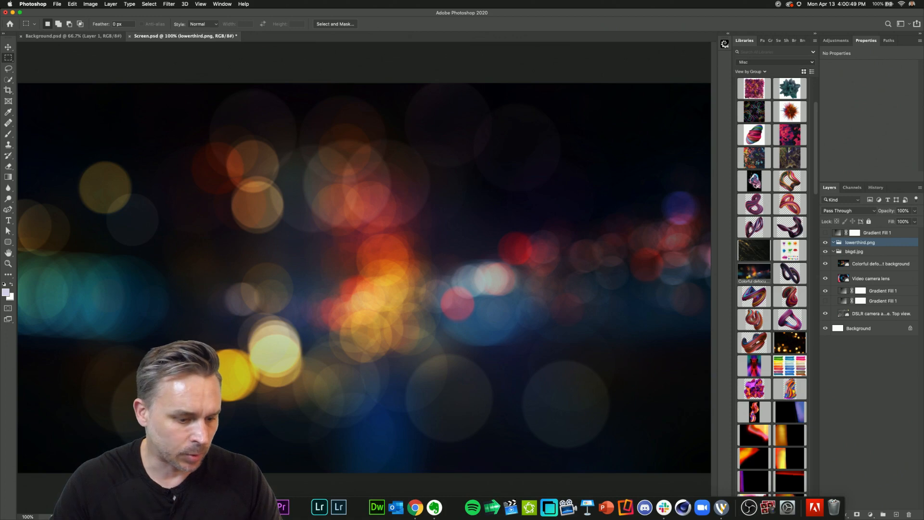
left_click(90, 507)
left_click_drag(636, 269, 295, 461)
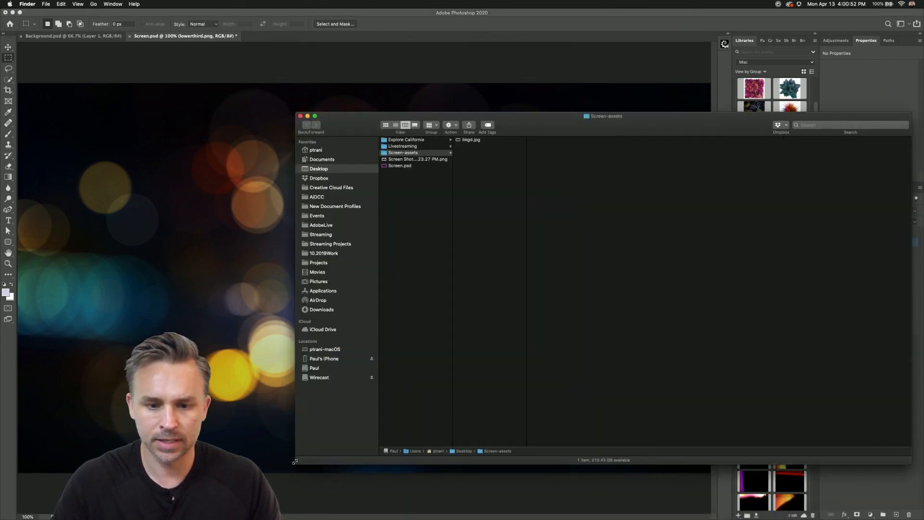
left_click(318, 178)
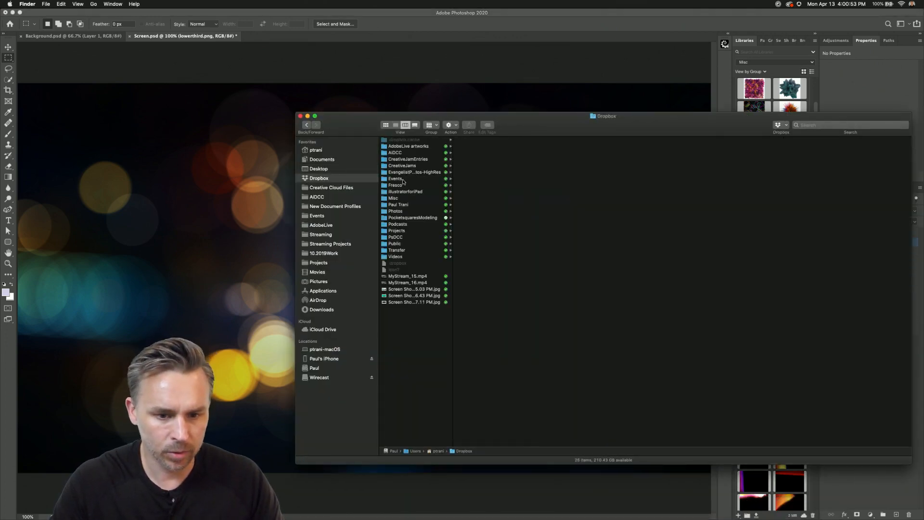
- Minimize the Photoshop and Wirecast windows and reposition the Finder window so the desktop is accessible beside it
left_click(12, 12)
left_click(434, 13)
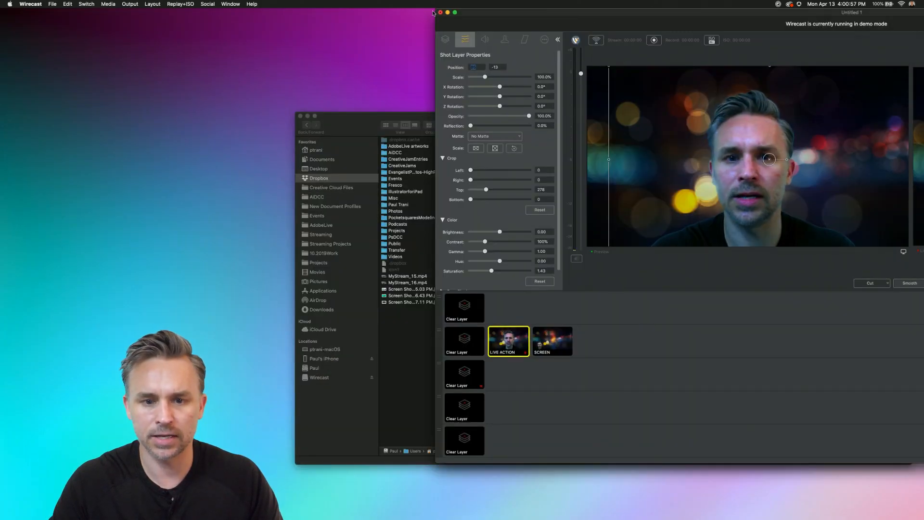
left_click(447, 12)
left_click_drag(556, 123, 384, 88)
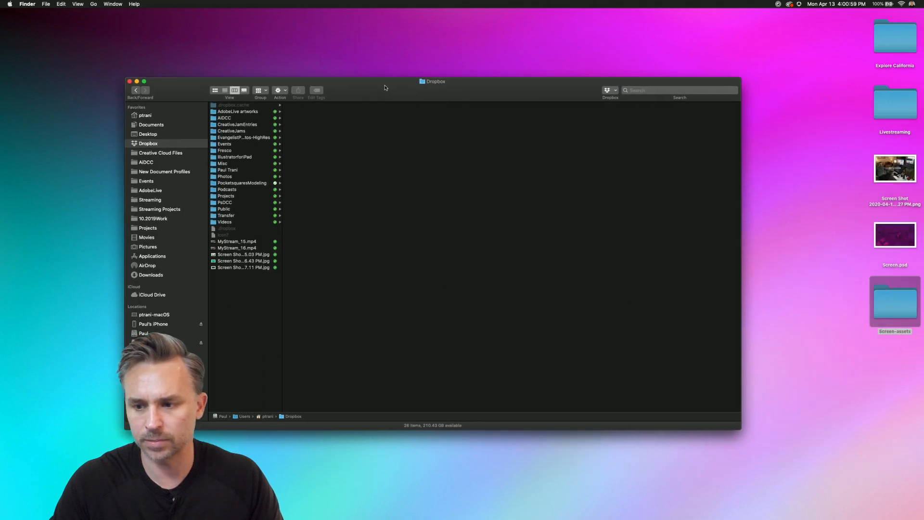
- Move the last two screenshot JPGs from the Dropbox folder to the desktop
left_click(213, 262)
left_click(214, 267)
left_click_drag(224, 280, 765, 361)
- Open the green-screen screenshot in Photoshop, copy the whole image, close it, and paste it into the lowerthird.png group in Screen.psd
mouse_move(231, 518)
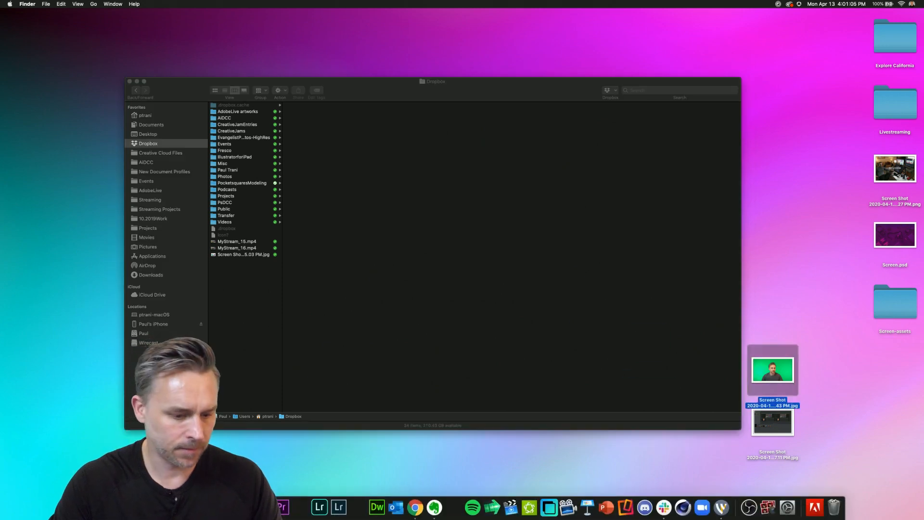
left_click(262, 507)
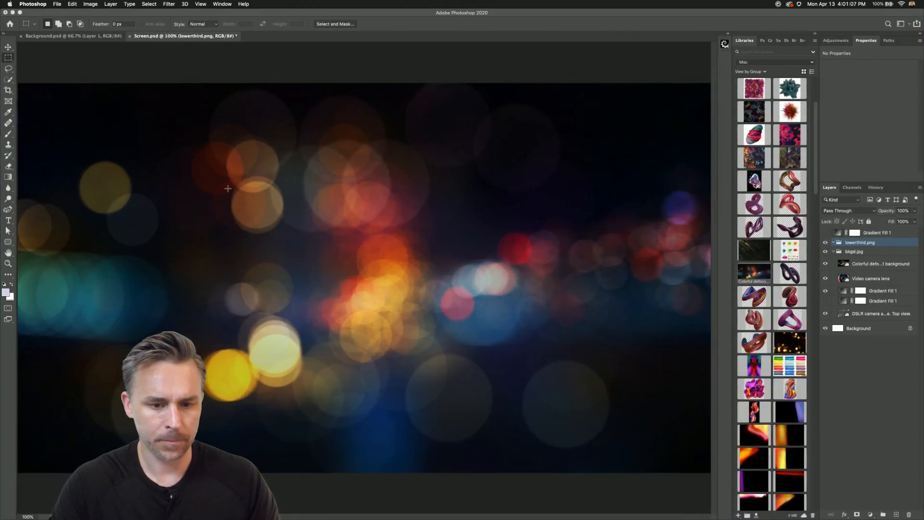
key("super+a")
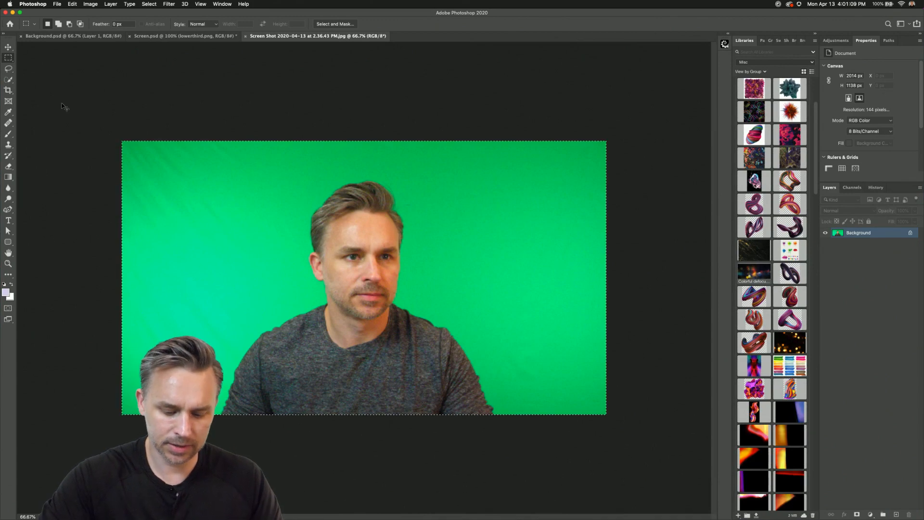
key("super+w")
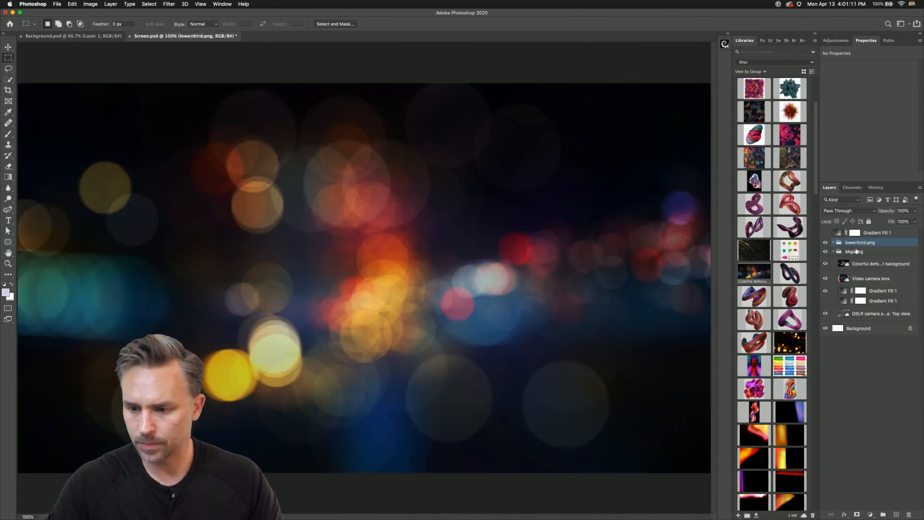
key("super+v")
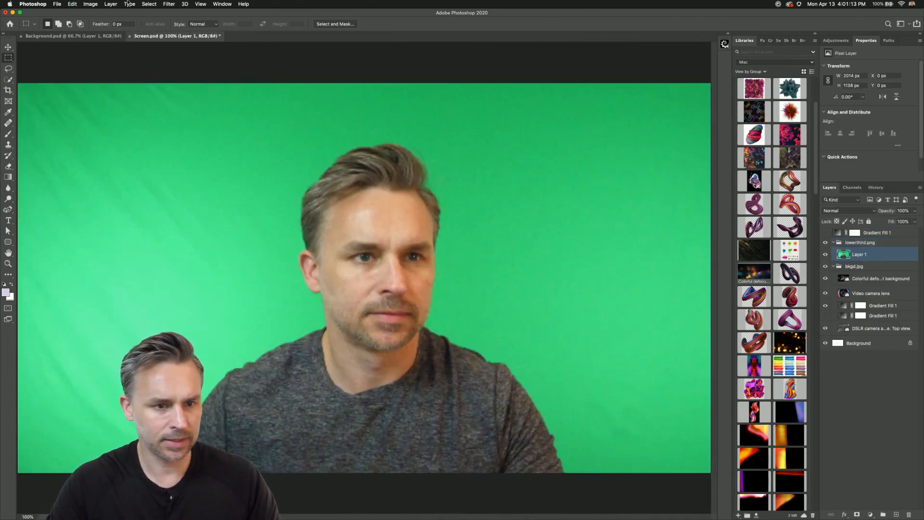
- Select the green backdrop of the pasted webcam image by Color Range with a fuzziness of 164
left_click(168, 4)
mouse_move(150, 4)
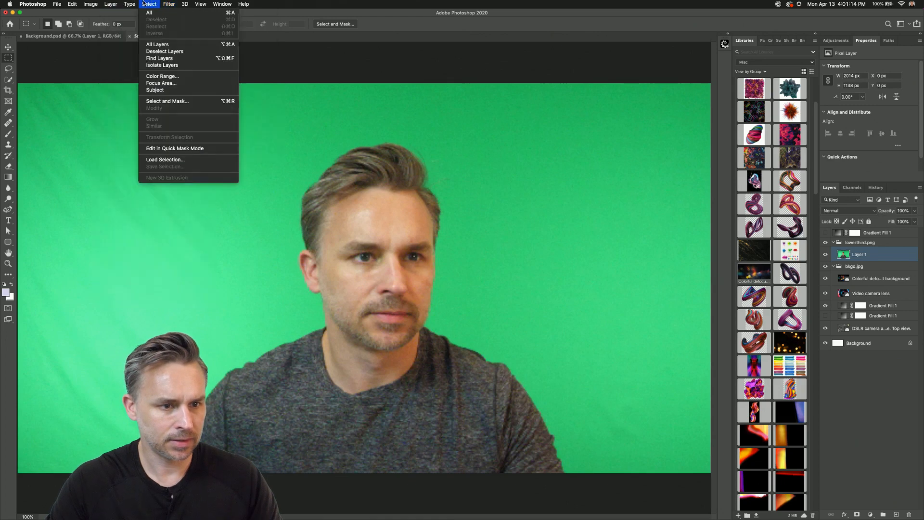
left_click(163, 76)
left_click(552, 297)
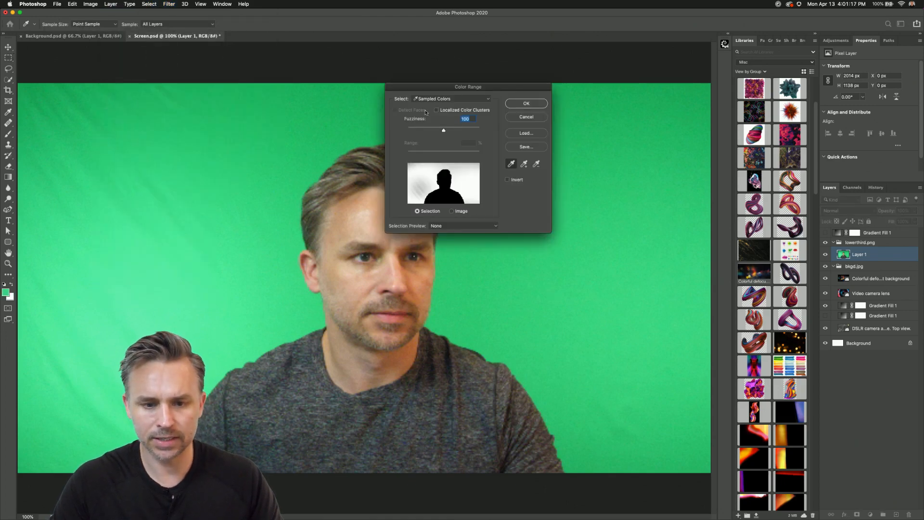
left_click_drag(452, 129, 465, 132)
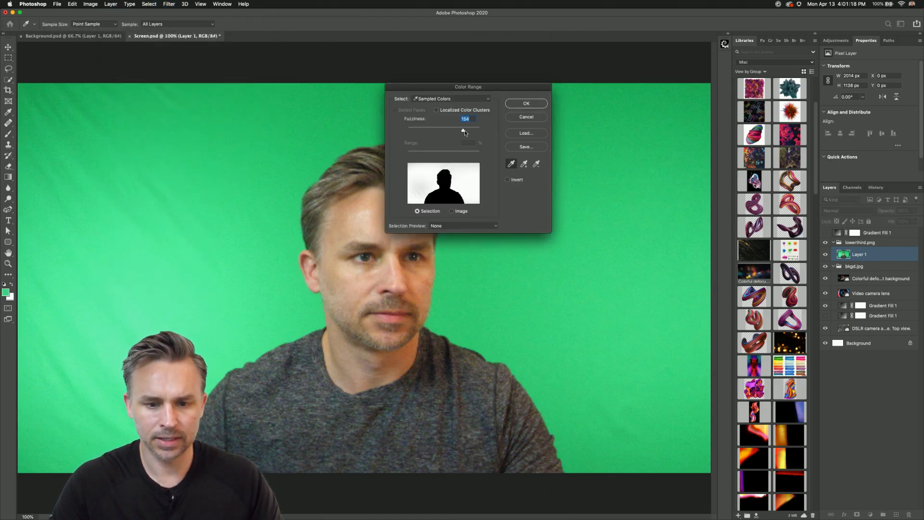
left_click(519, 106)
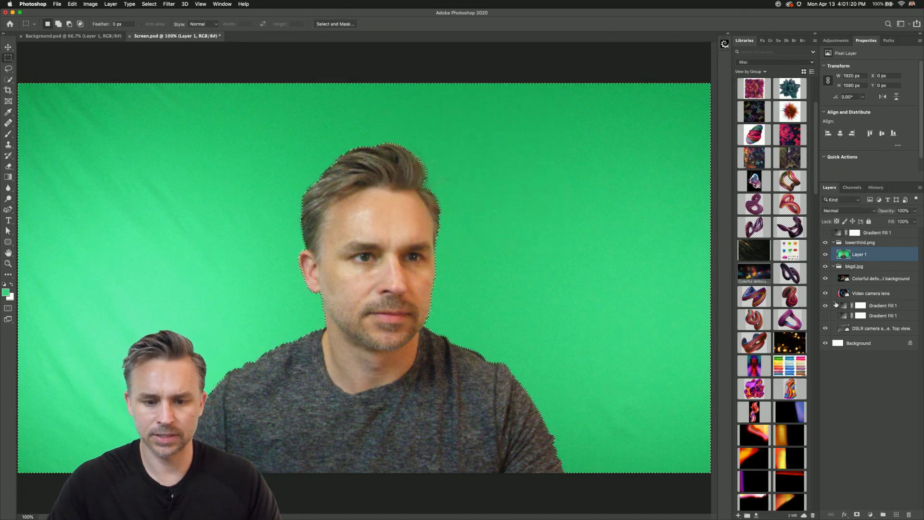
- Add a layer mask from the green selection and invert it so only the man is kept over the lights background
left_click(856, 514)
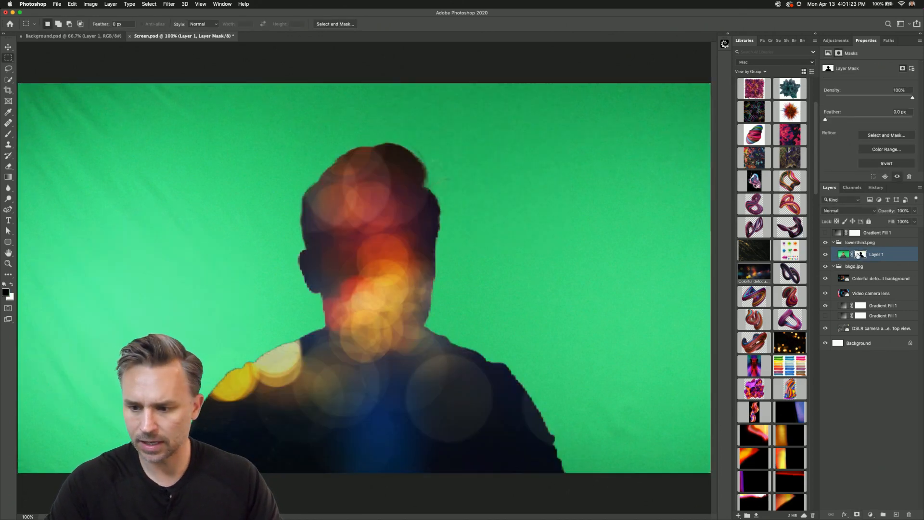
key("super+i")
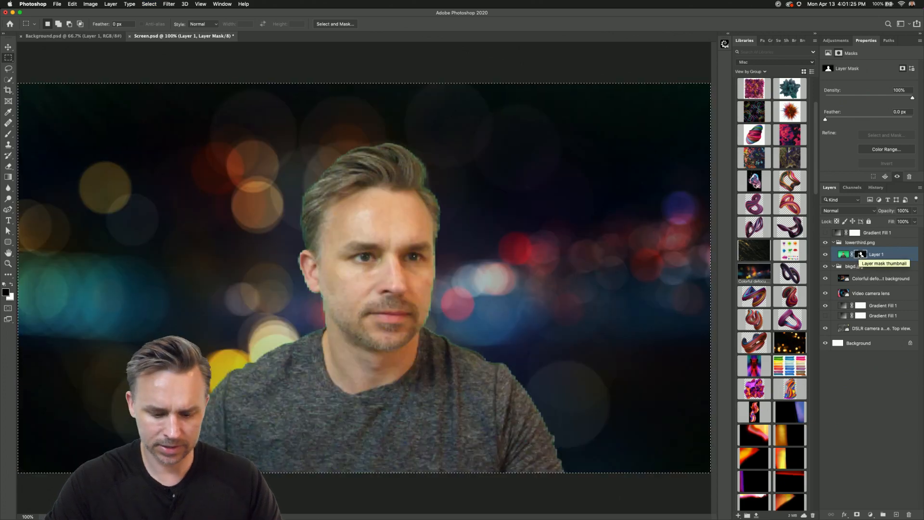
key("super+minus")
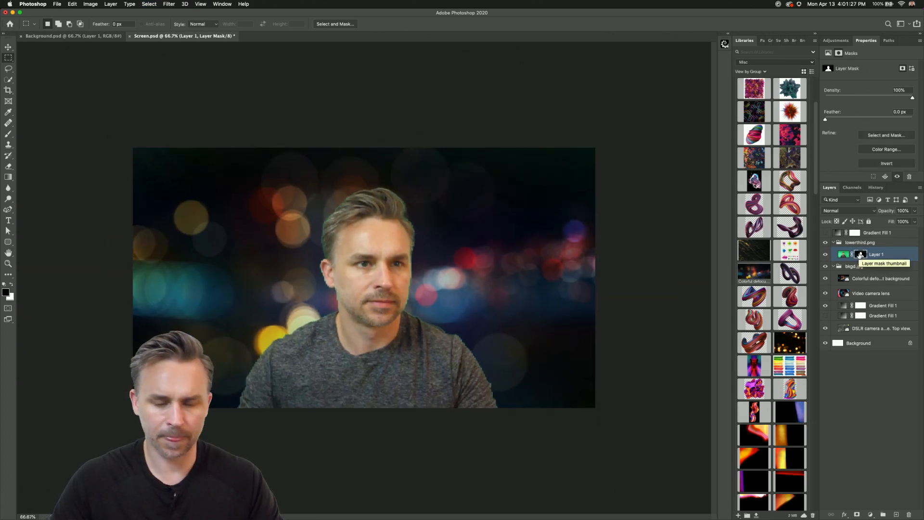
left_click(826, 254)
left_click(826, 255)
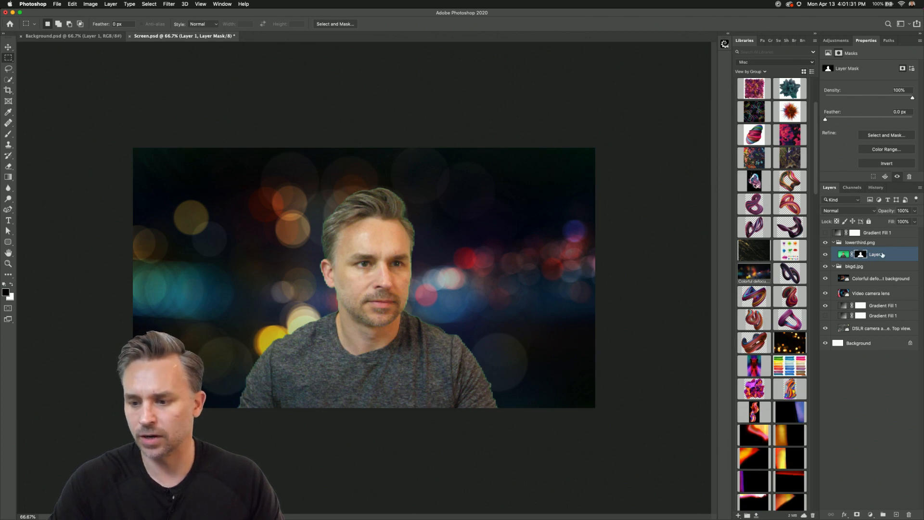
- Apply a white Color Overlay to the masked webcam layer with blend mode Normal and 100% opacity
double_click(903, 255)
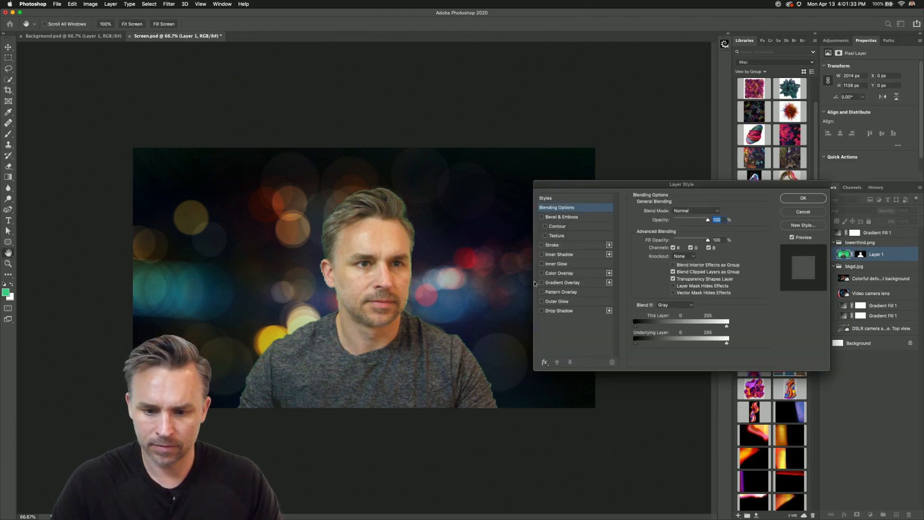
left_click(541, 273)
left_click(558, 273)
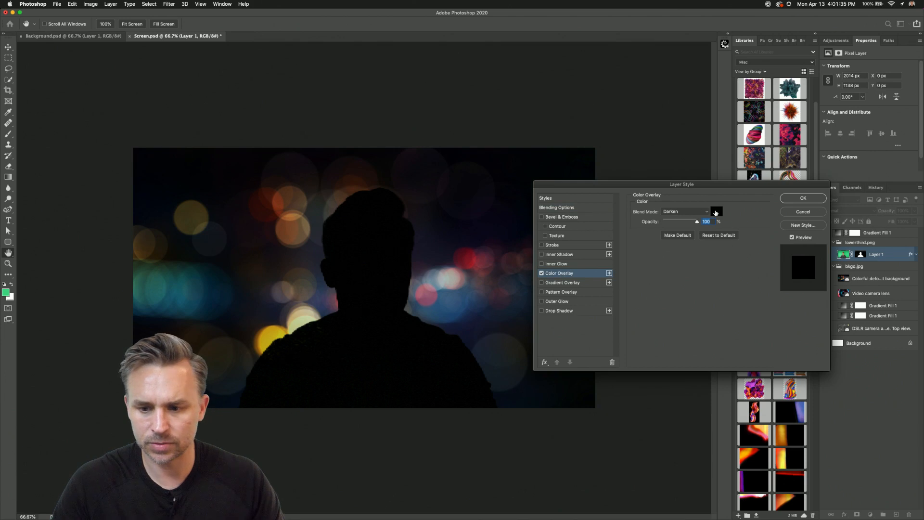
left_click(717, 212)
left_click(447, 265)
left_click(417, 129)
left_click(568, 124)
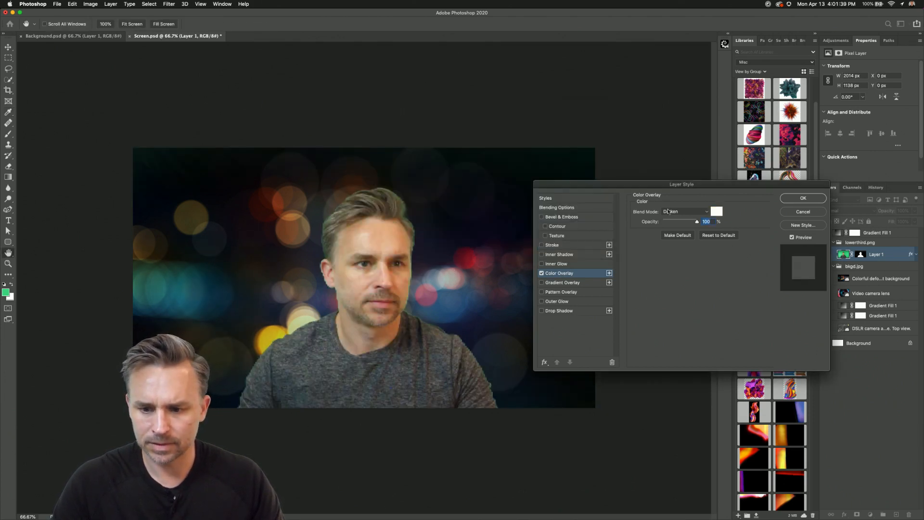
left_click(683, 212)
left_click(671, 211)
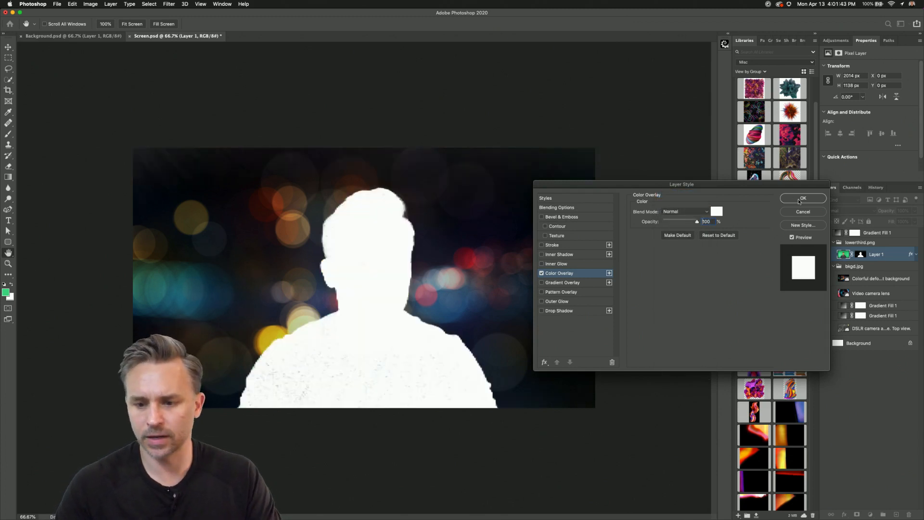
key("Return")
- Set the silhouette layer's opacity to 50%
left_click(902, 211)
type("50")
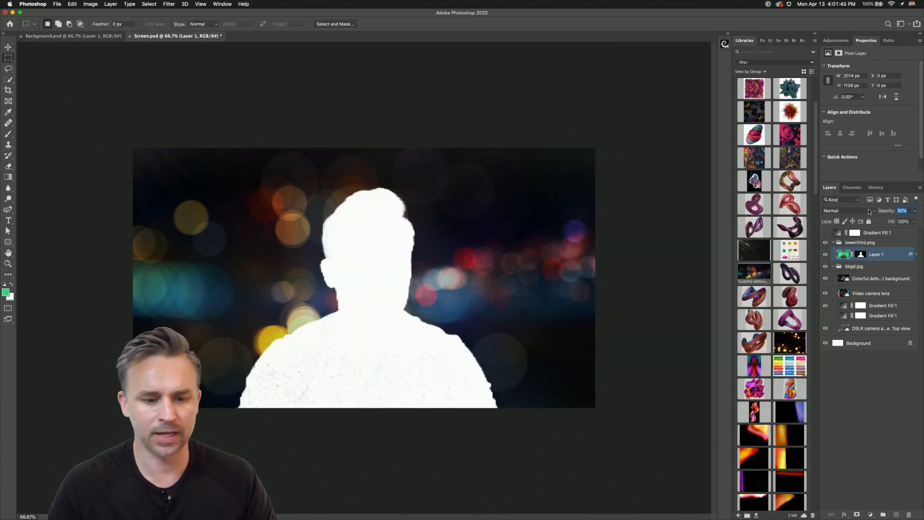
key("Return")
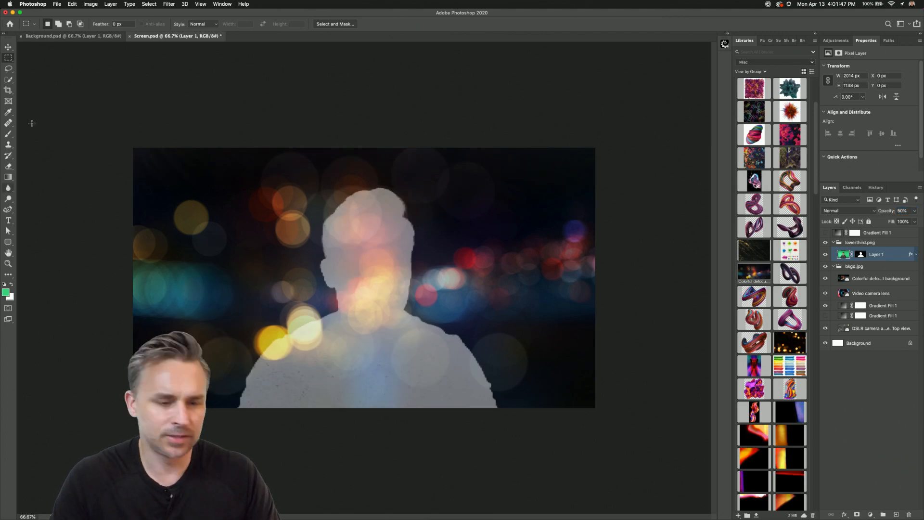
- Draw a lower-third rectangle about 1400 by 124 px across the silhouette's chest, starting beyond the canvas's left edge
left_click(8, 222)
left_click(7, 242)
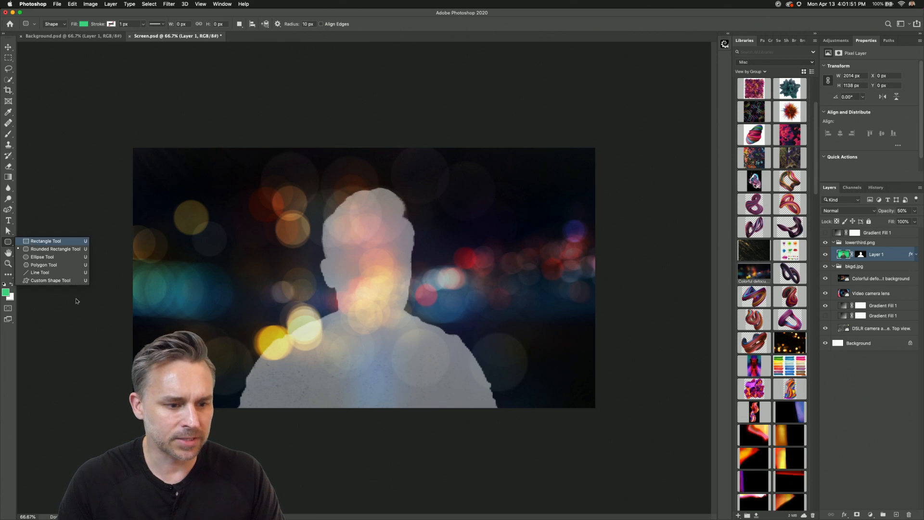
left_click(34, 243)
left_click_drag(115, 364, 452, 393)
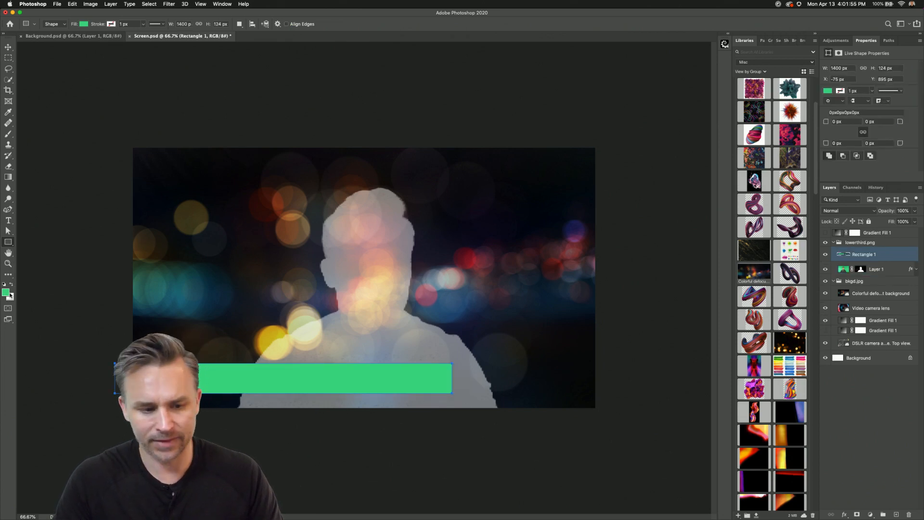
- Set the background colour to a teal sampled from the blurred lights in the photo
left_click(10, 297)
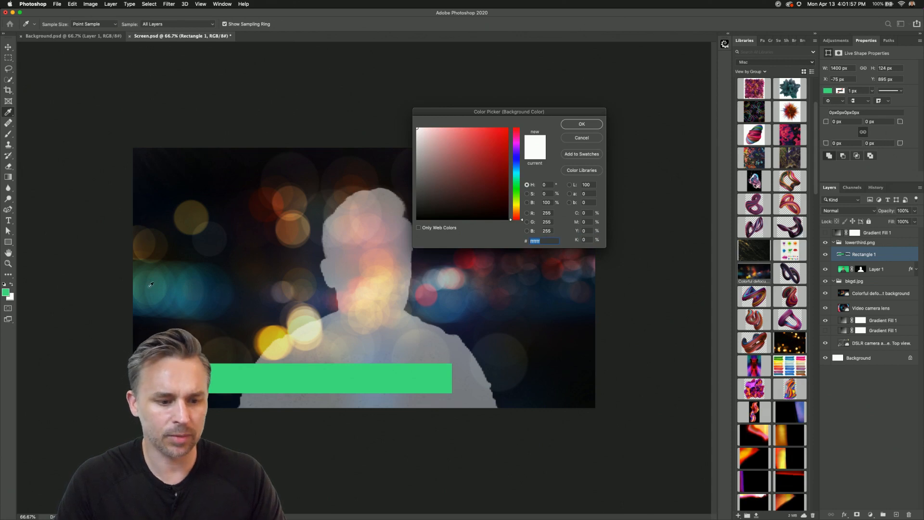
left_click(181, 284)
left_click(581, 125)
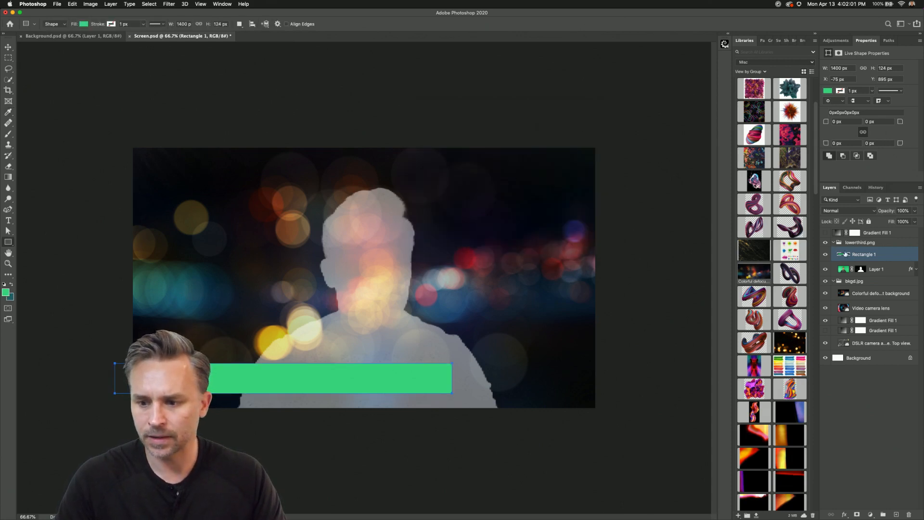
- Recolour the lower-third rectangle from the teal lights, adjusting the fill to #127d8a
double_click(841, 255)
left_click(185, 291)
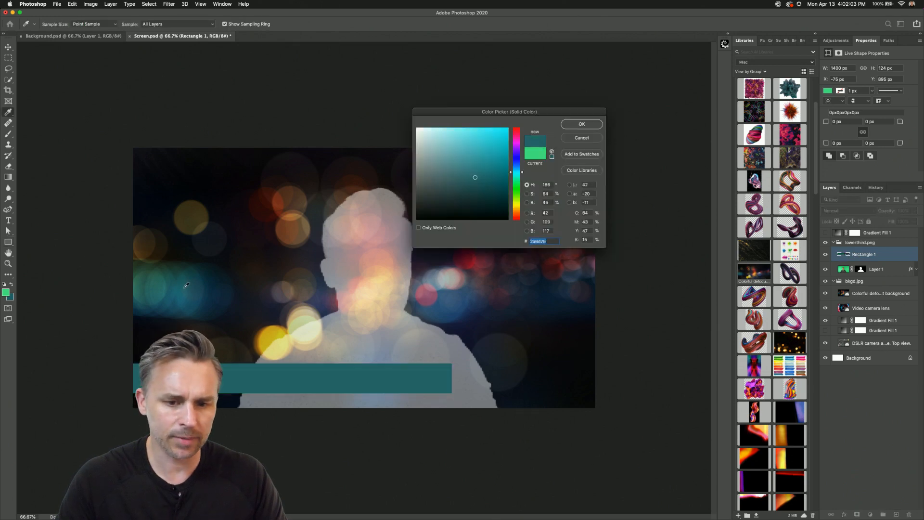
left_click(496, 169)
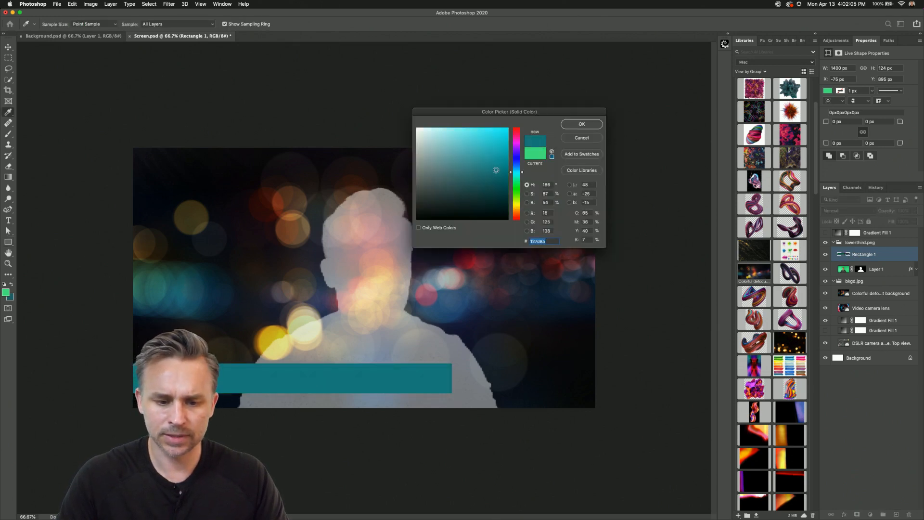
left_click(580, 125)
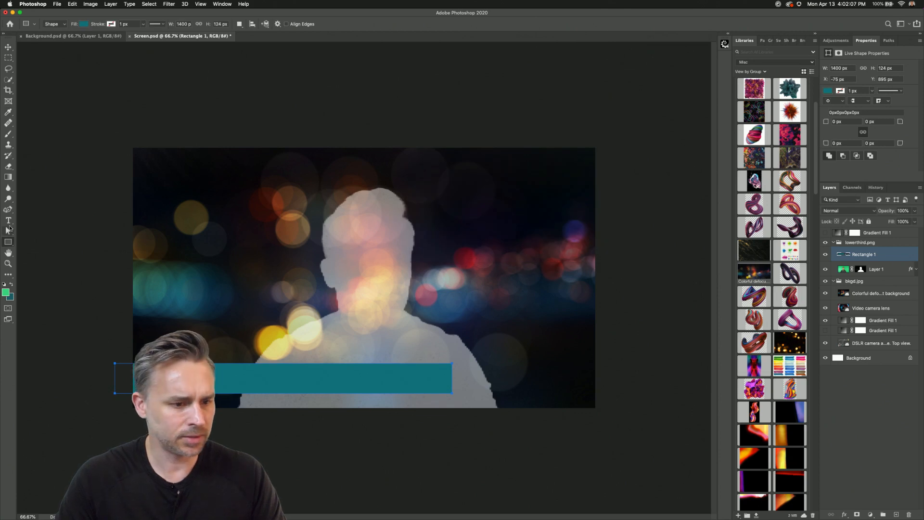
- Add a text layer with the presenter's full name just above the teal bar in the lowerthird.png group
left_click(8, 220)
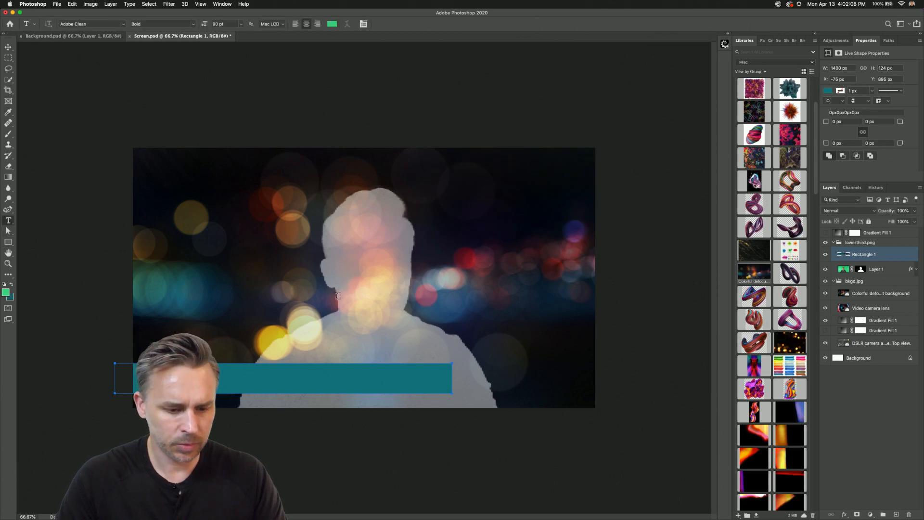
left_click(895, 514)
left_click(175, 352)
type("Paul Trani")
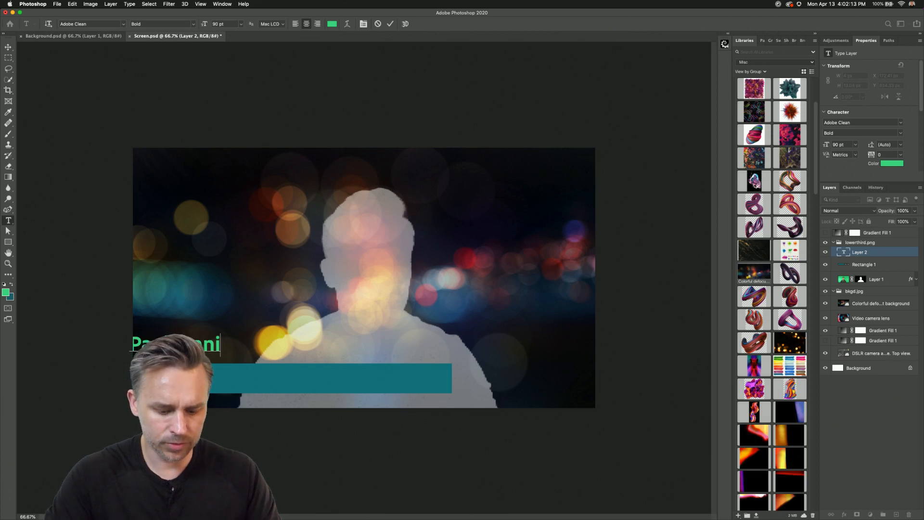
- Set the name text in all caps and move it onto the teal bar
key("super+a")
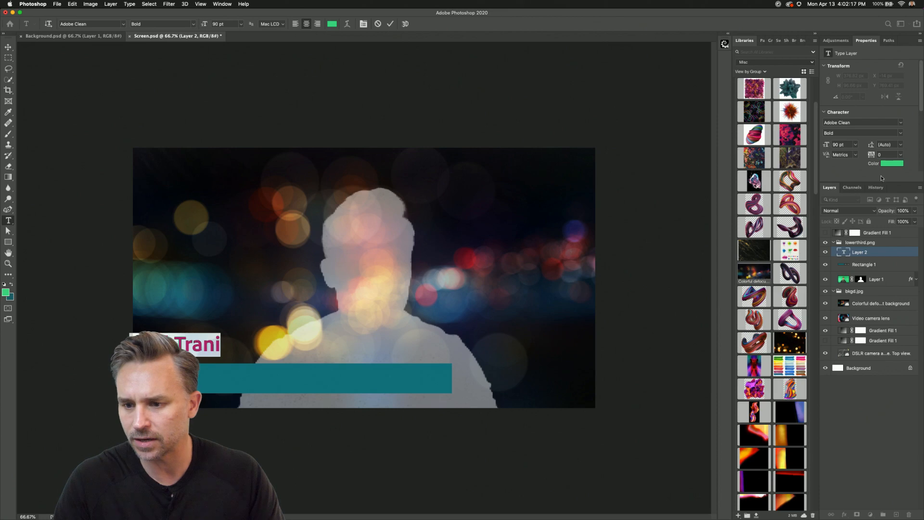
left_click_drag(899, 182, 899, 248)
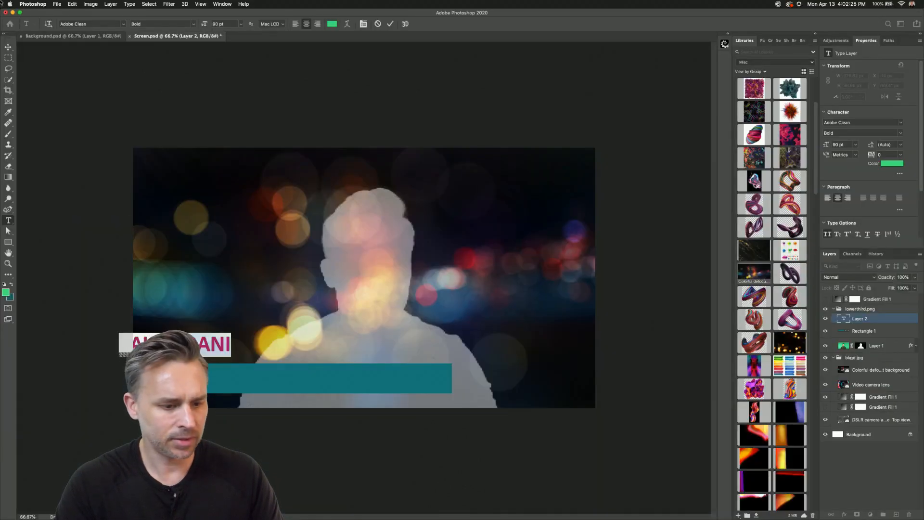
left_click(8, 47)
left_click_drag(212, 344, 227, 377)
- Change the name text's colour to the pale green #aeffd5
left_click(7, 231)
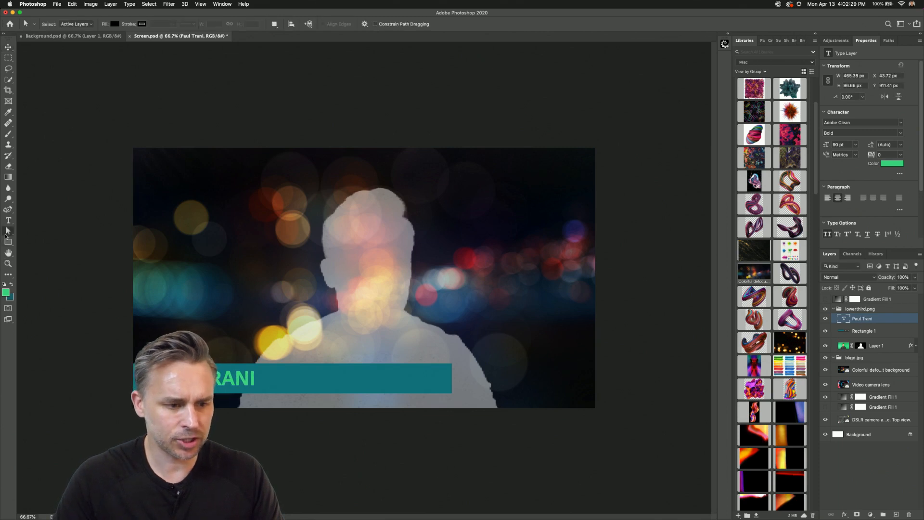
left_click(7, 221)
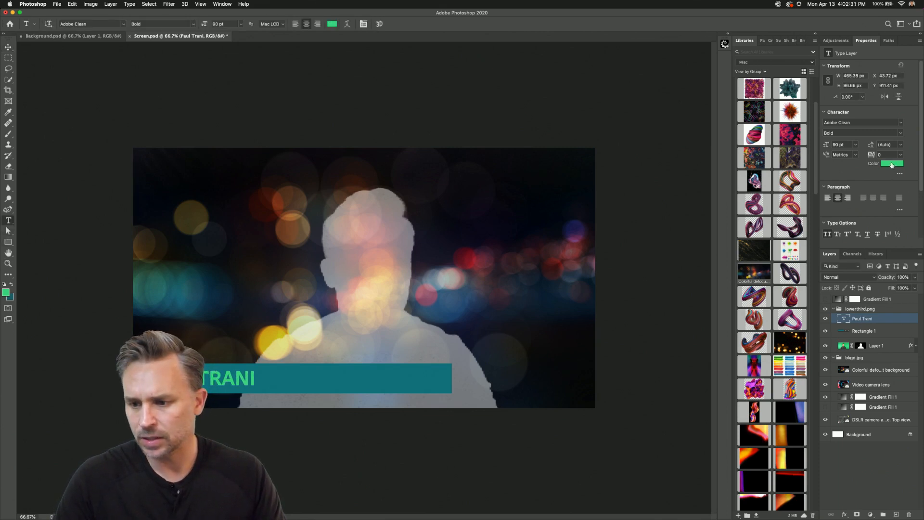
left_click(892, 165)
left_click_drag(446, 158, 446, 124)
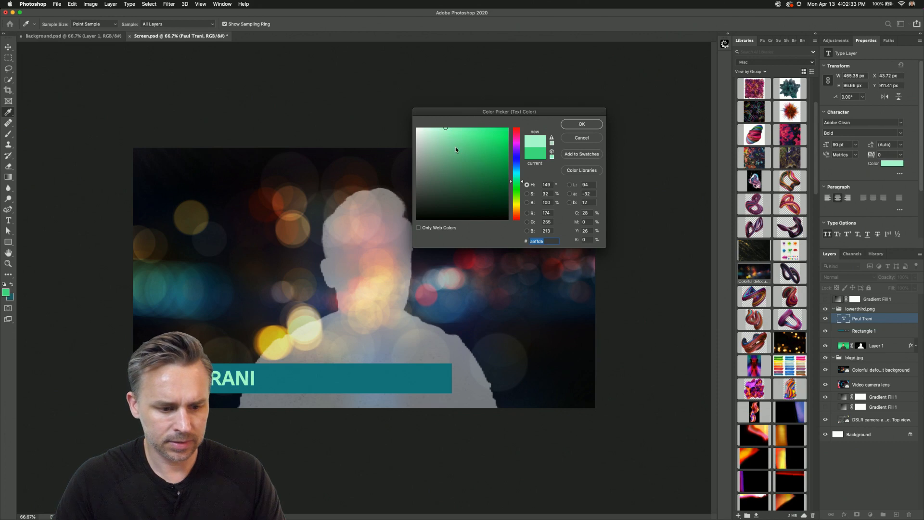
key("Return")
- Scale the name text down to 53.64 pt and reposition it near the middle of the teal bar
key("super+t")
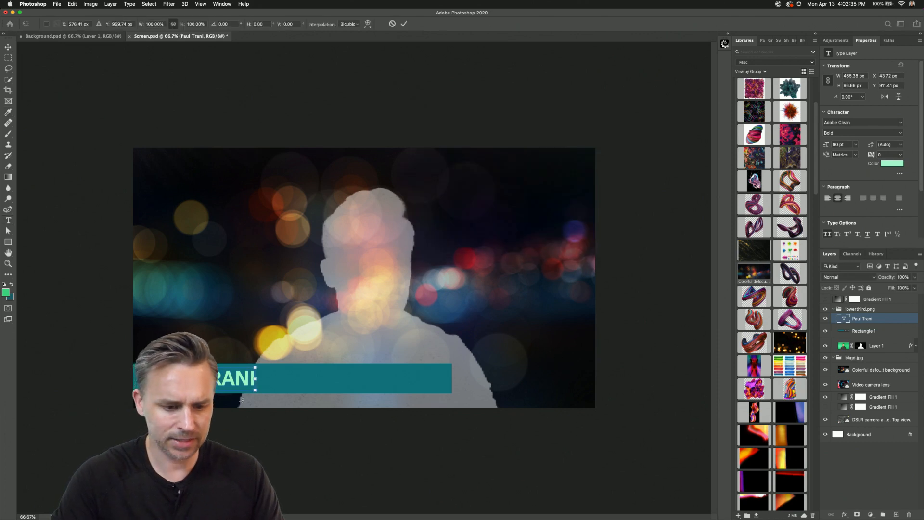
left_click_drag(257, 391, 218, 379)
key("Return")
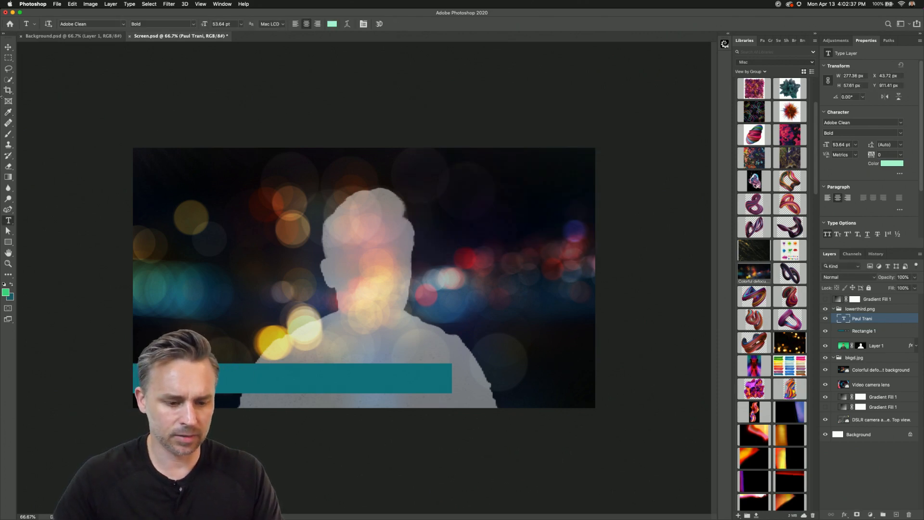
left_click(8, 46)
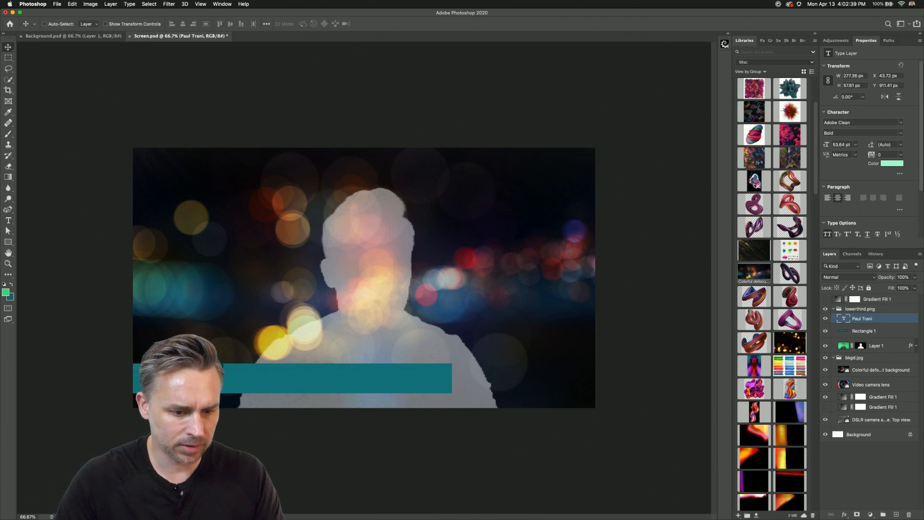
left_click_drag(174, 382, 319, 390)
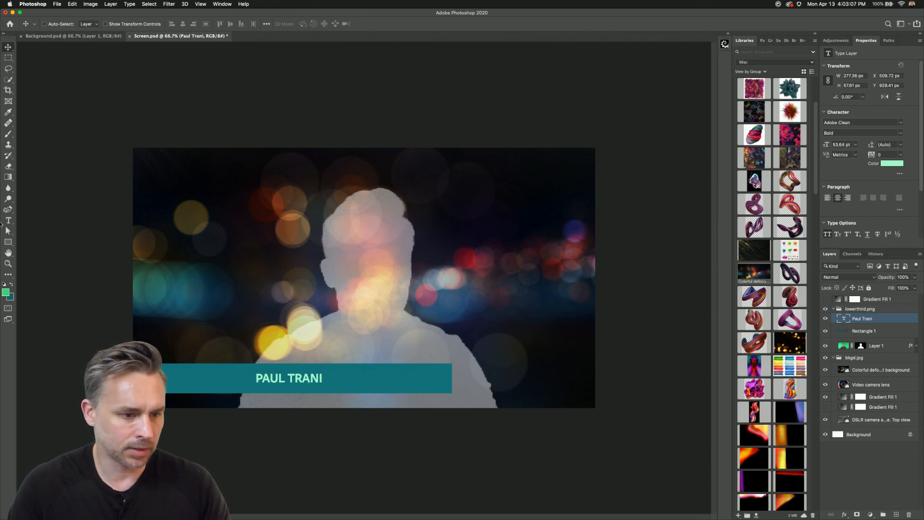
- Add the job title "PRINCIPAL EVANGELIST" after the presenter's name in the existing text layer
key("t")
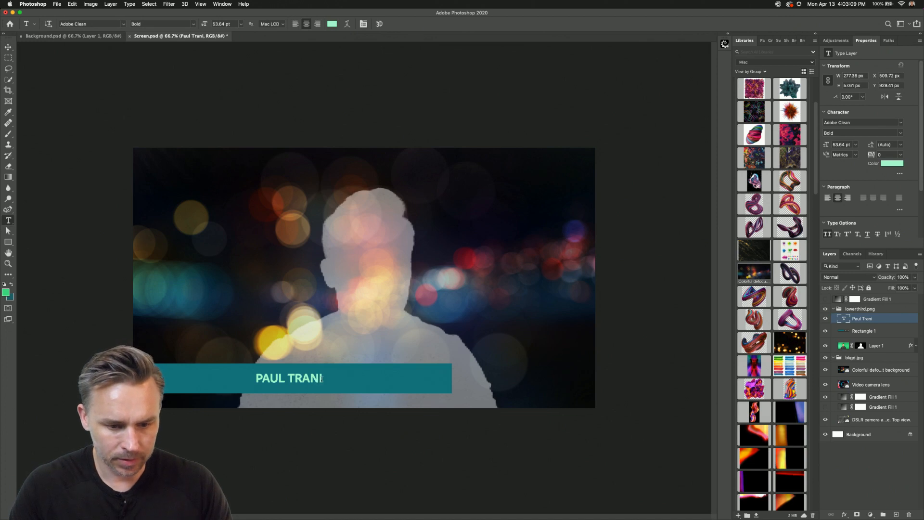
left_click(314, 383)
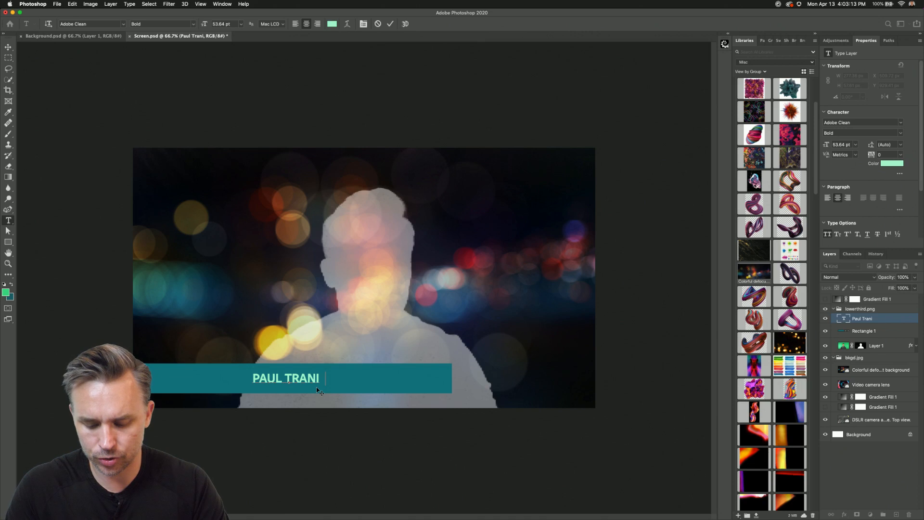
type("PRIN")
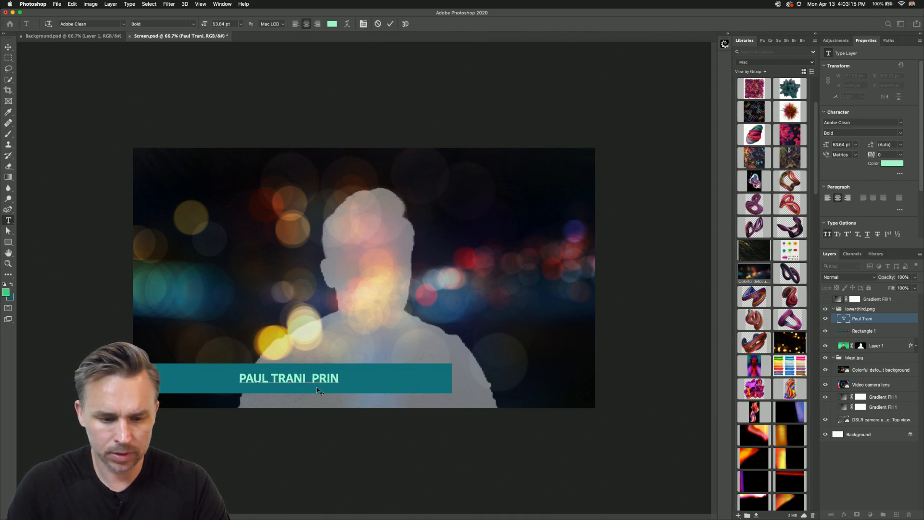
type("CIPA")
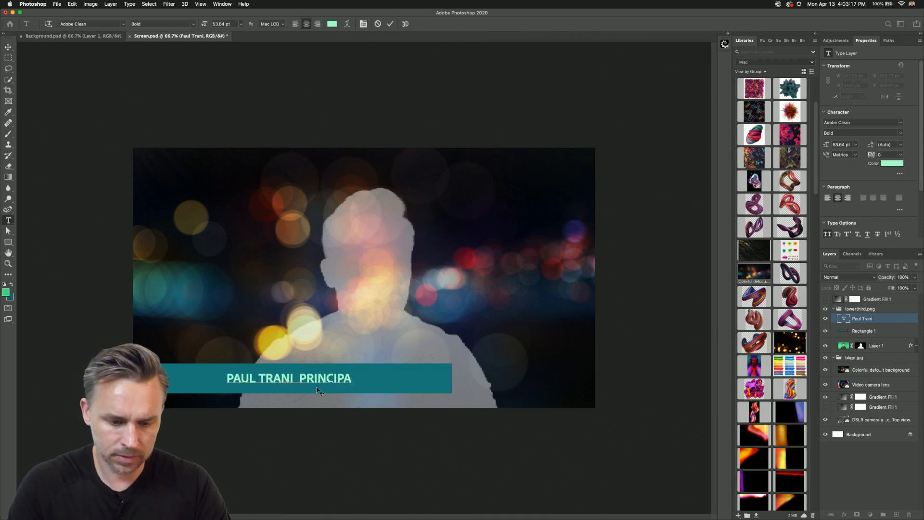
type("L EVANGELIST")
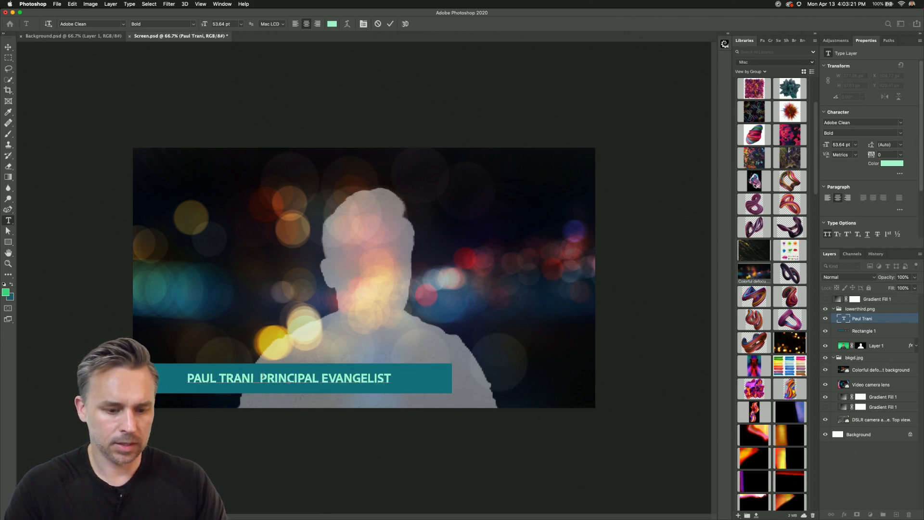
- Copy the job title and delete it from the name text, then right-align the name
left_click_drag(261, 377, 572, 398)
key("super+c")
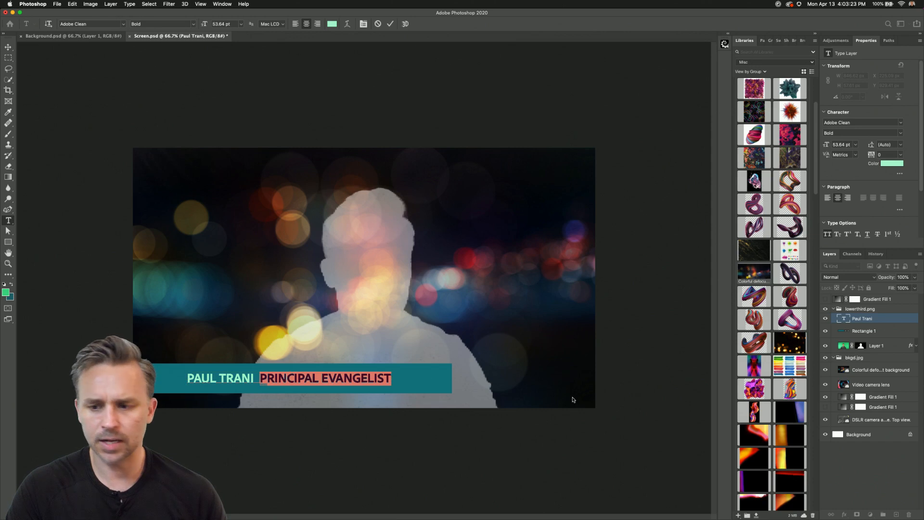
key("BackSpace")
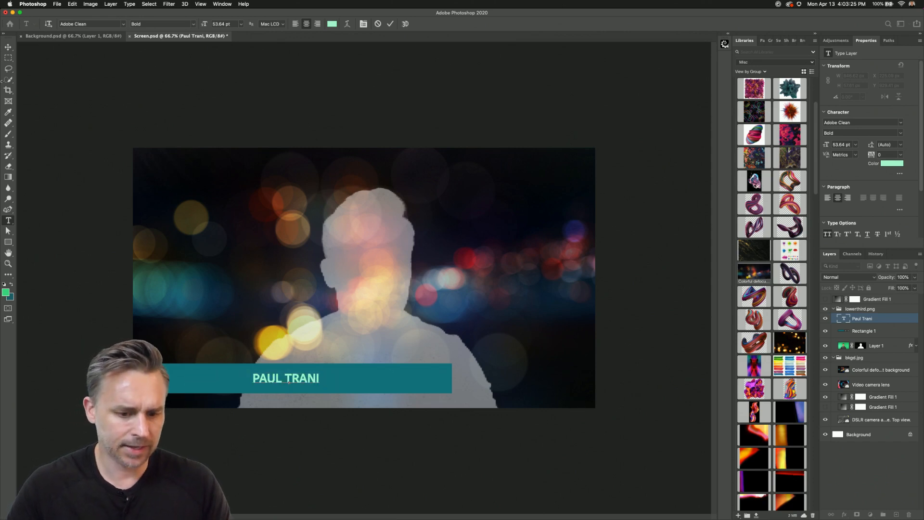
key("BackSpace")
key("super+Return")
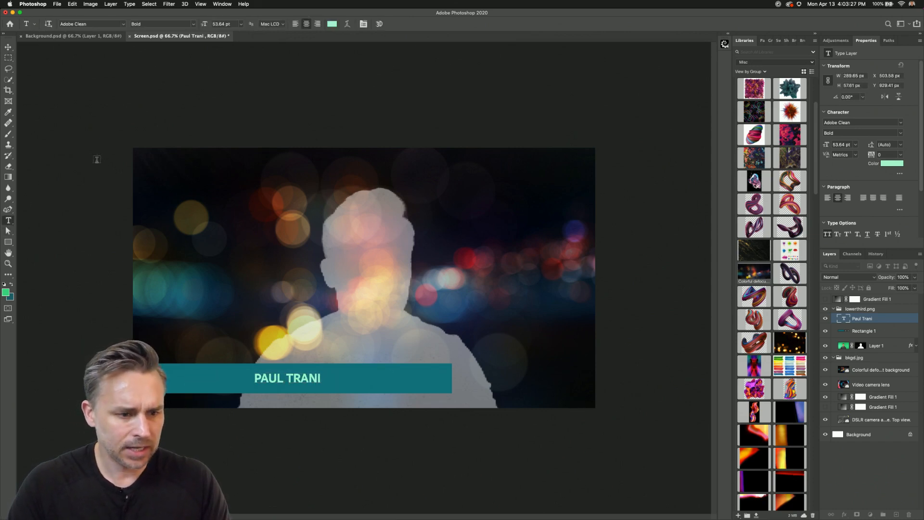
left_click(317, 23)
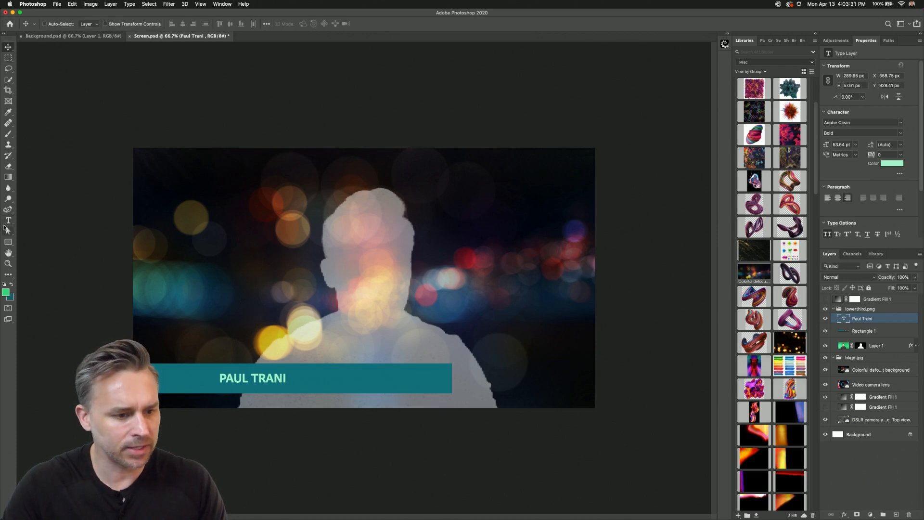
- Paste the job title into a separate centre-aligned text layer and place it on the teal bar beside the name
left_click(259, 324)
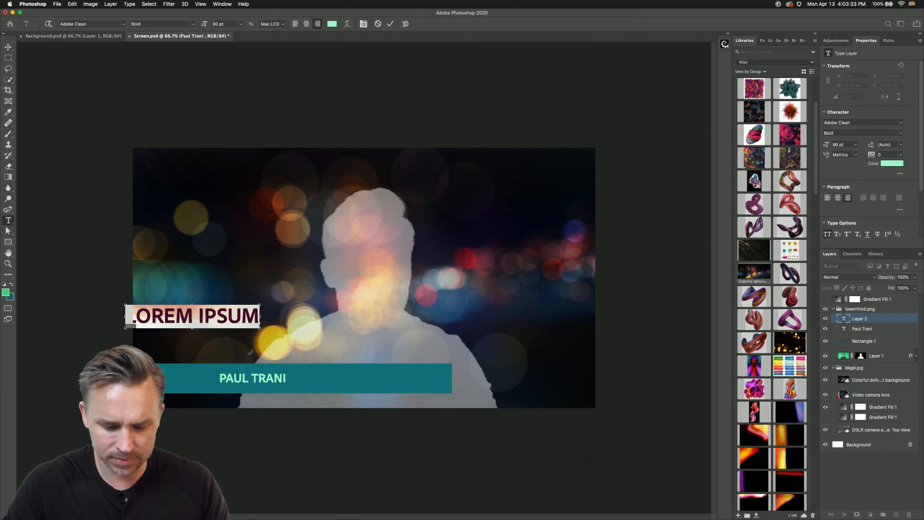
key("super+v")
key("super+shift+c")
left_click(8, 47)
left_click_drag(258, 328, 398, 387)
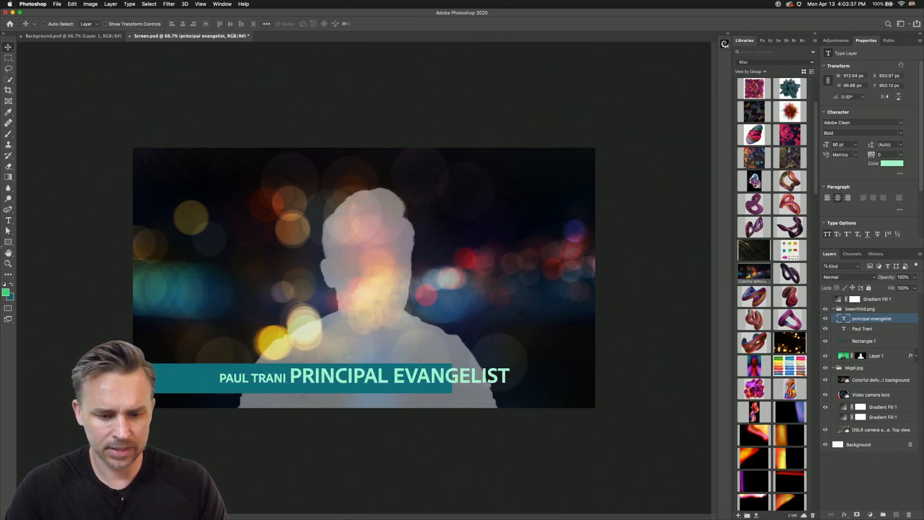
- Set both the name text and the job title text to 48 pt
left_click(8, 221)
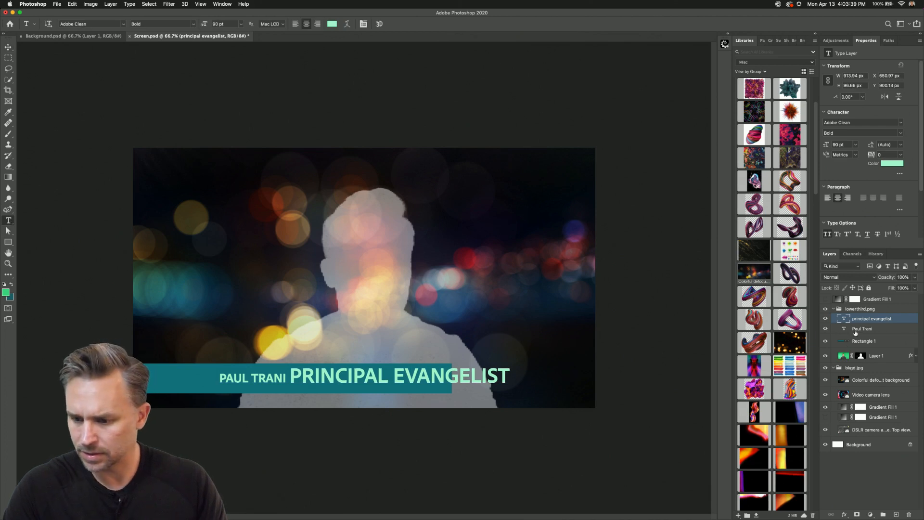
left_click(855, 331)
left_click(856, 145)
left_click(855, 144)
left_click(855, 145)
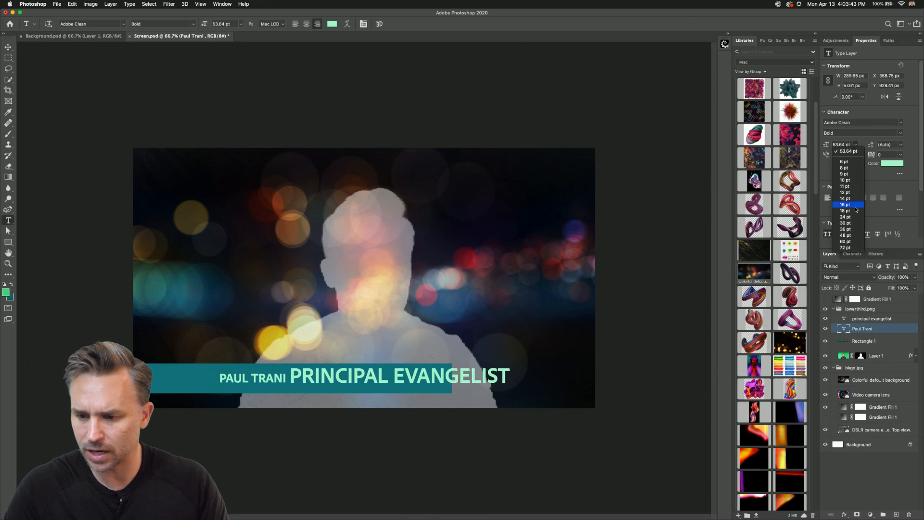
left_click(845, 235)
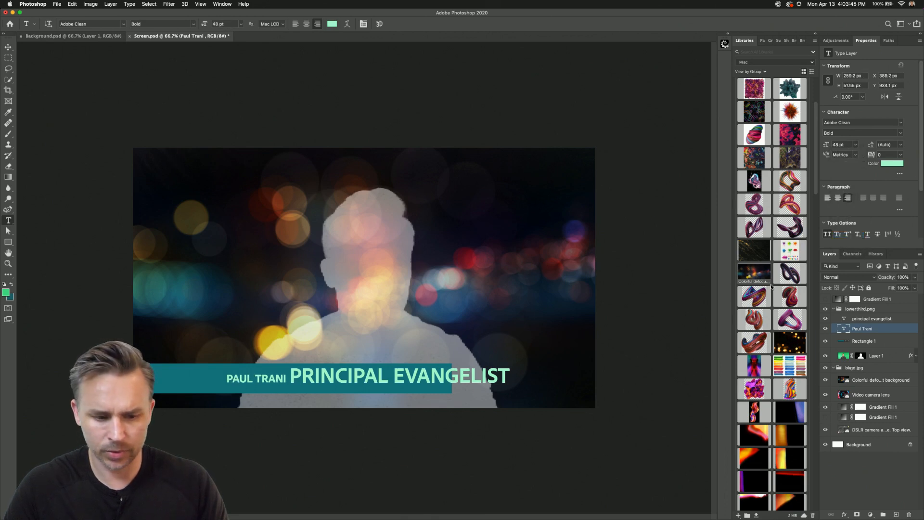
left_click(863, 320)
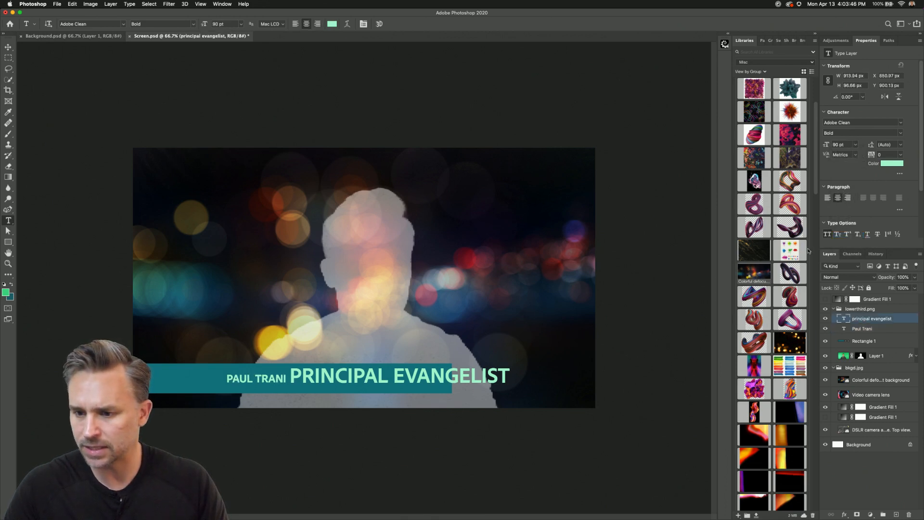
left_click(854, 144)
left_click(846, 237)
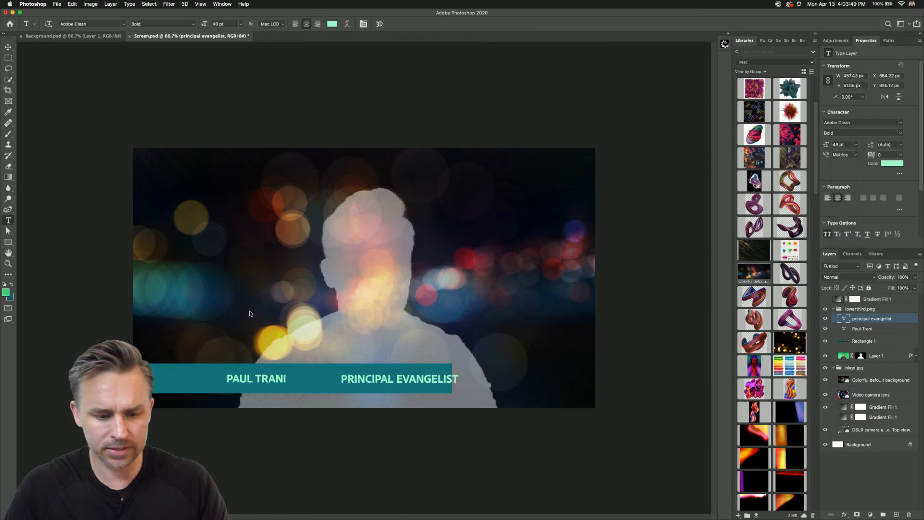
- Change the job title's font style to Light and move it right beside the name
left_click(900, 135)
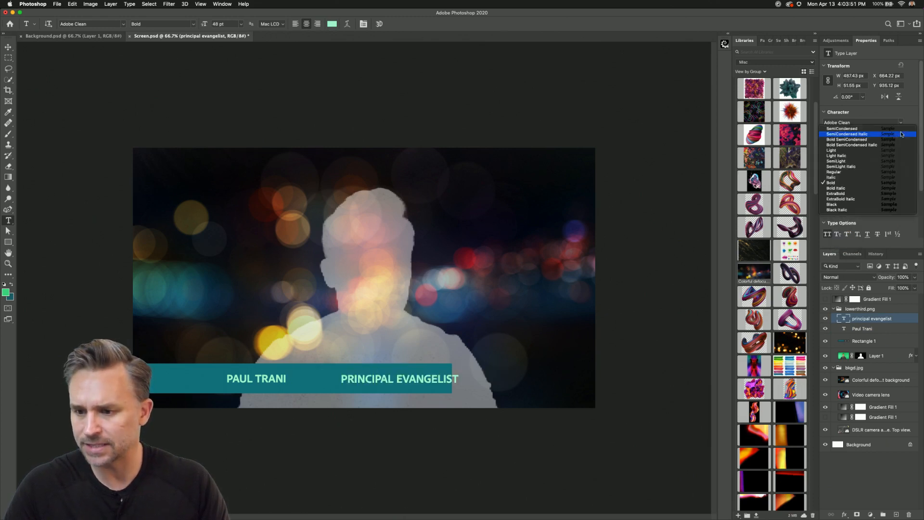
left_click(847, 151)
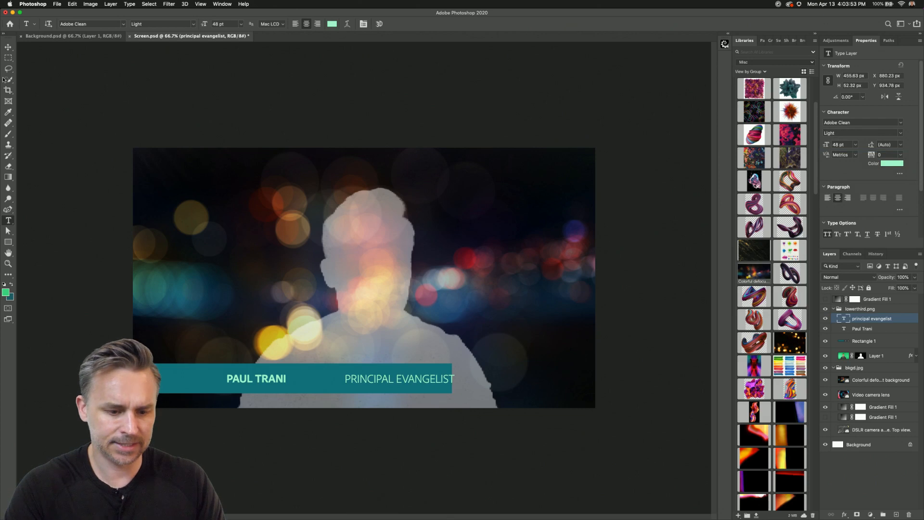
key("v")
left_click_drag(383, 277, 335, 279)
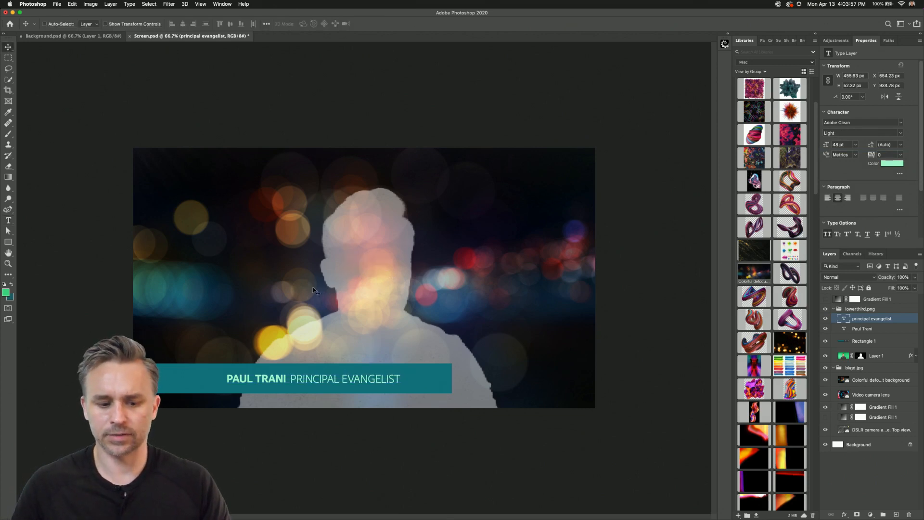
- Shift the teal bar and both text layers left, ending the bar shortly after the job title
left_click(861, 341, "shift")
left_click_drag(312, 334, 297, 310)
left_click(868, 318)
left_click(860, 329, "shift")
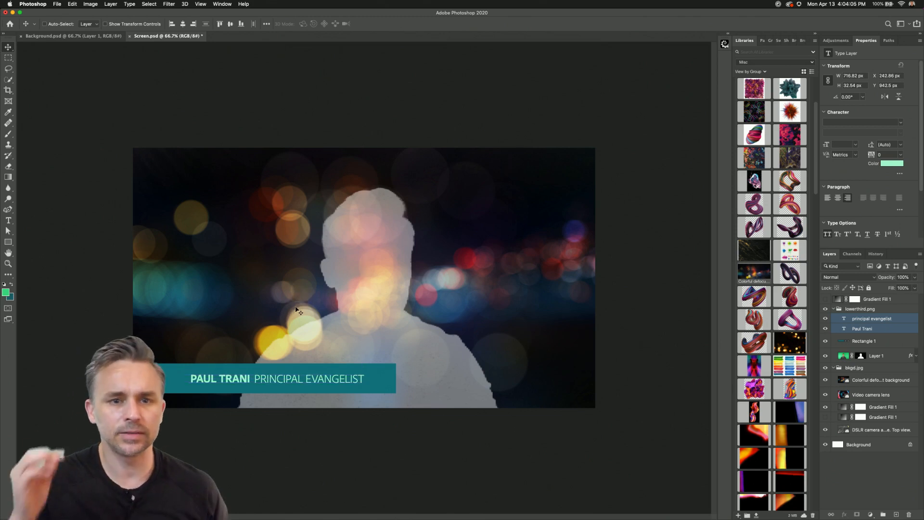
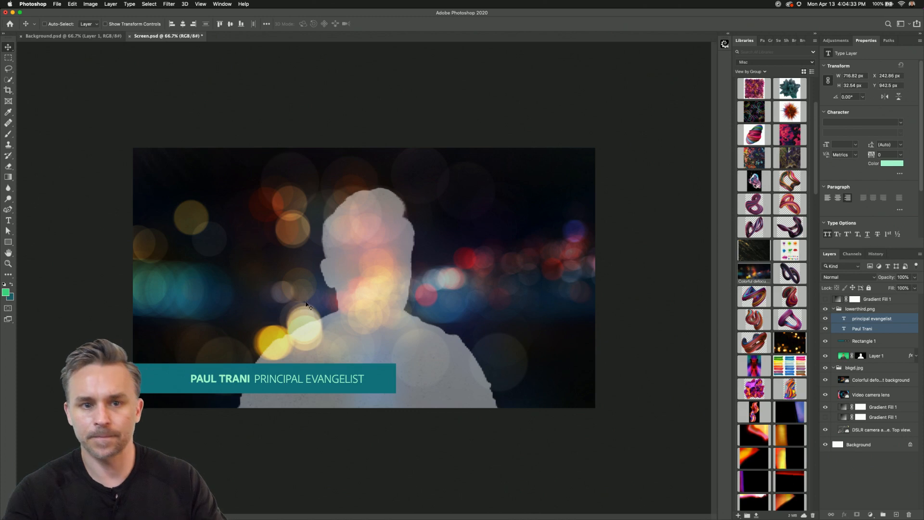
- With the teal bar's layer active, choose the paintbrush custom shape from the Legacy Shapes and More set
left_click(861, 341)
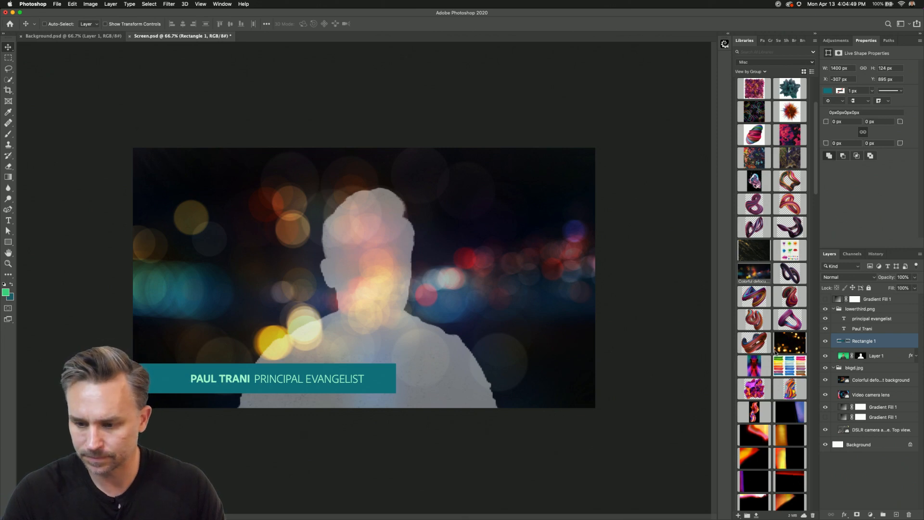
left_click(8, 242)
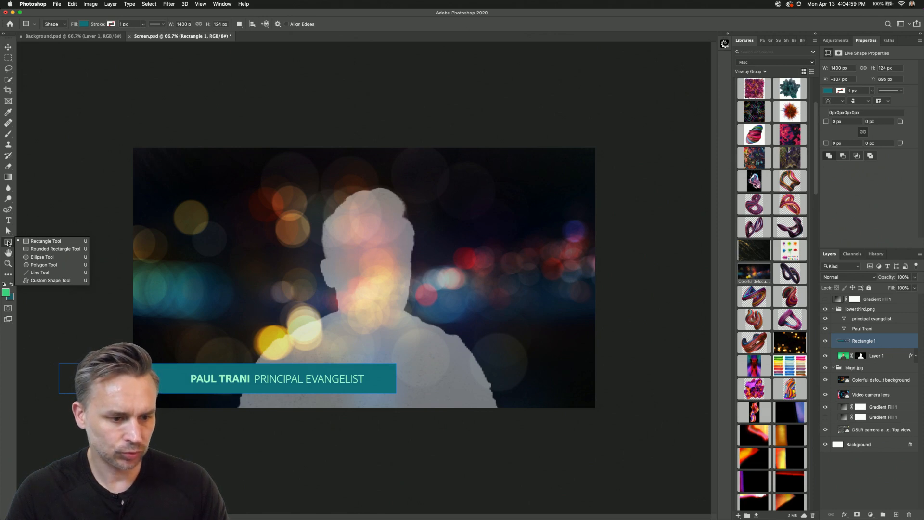
left_click(7, 242)
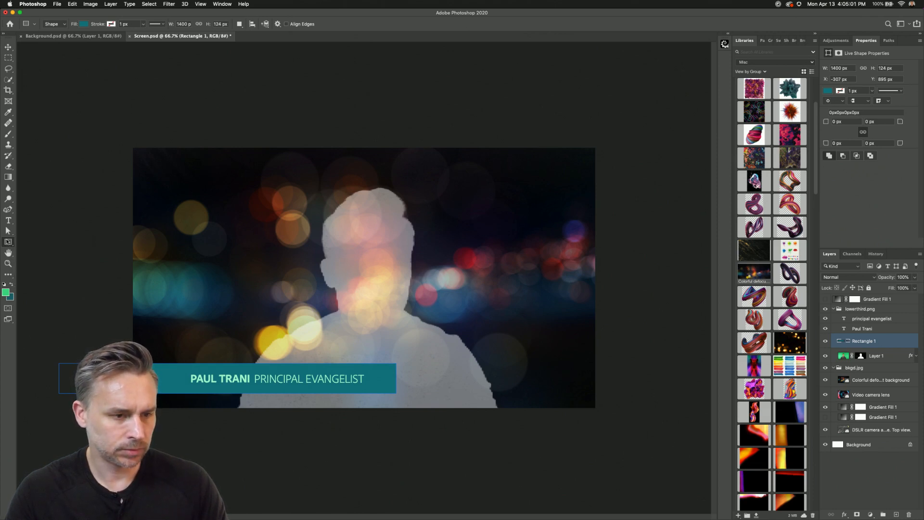
left_click(5, 60)
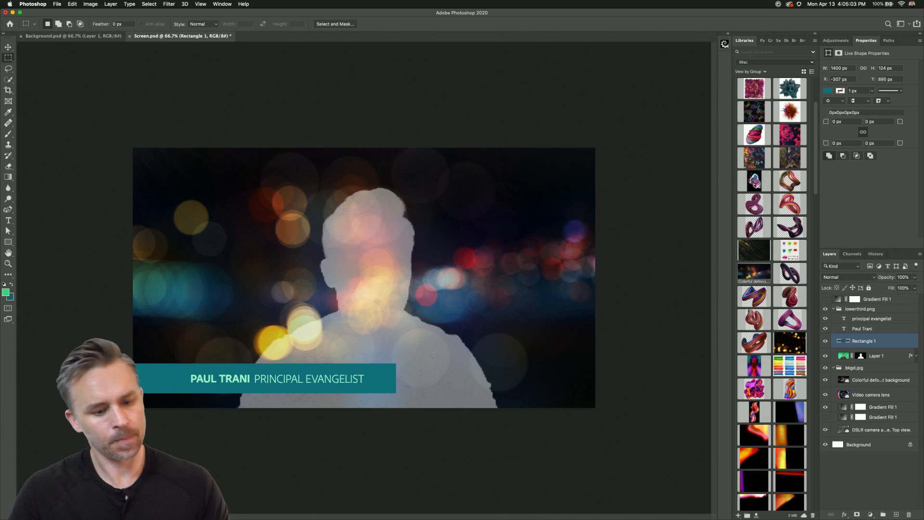
key("super+1")
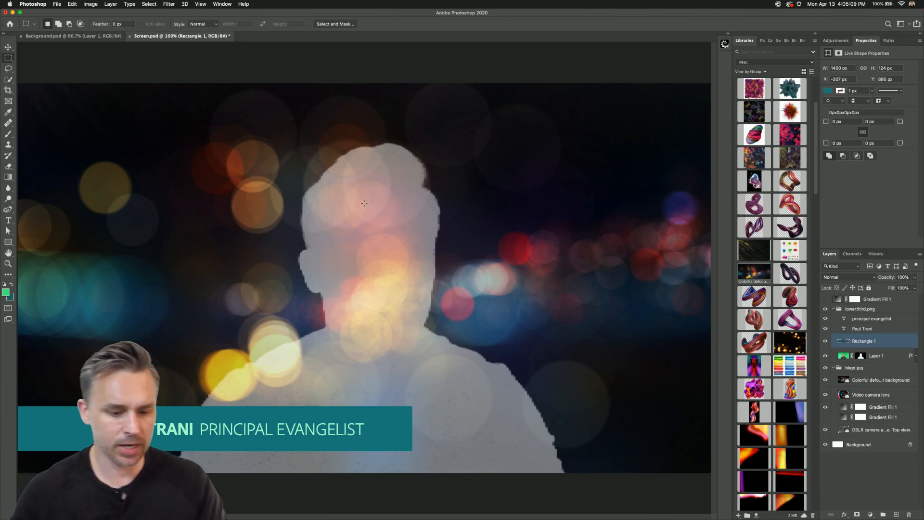
key("super+plus")
left_click_drag(524, 373, 610, 82)
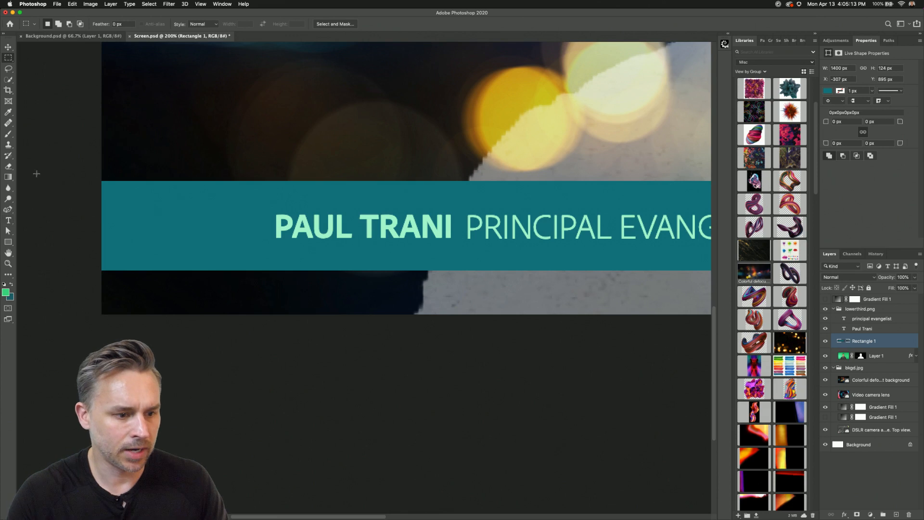
left_click_drag(8, 242, 43, 280)
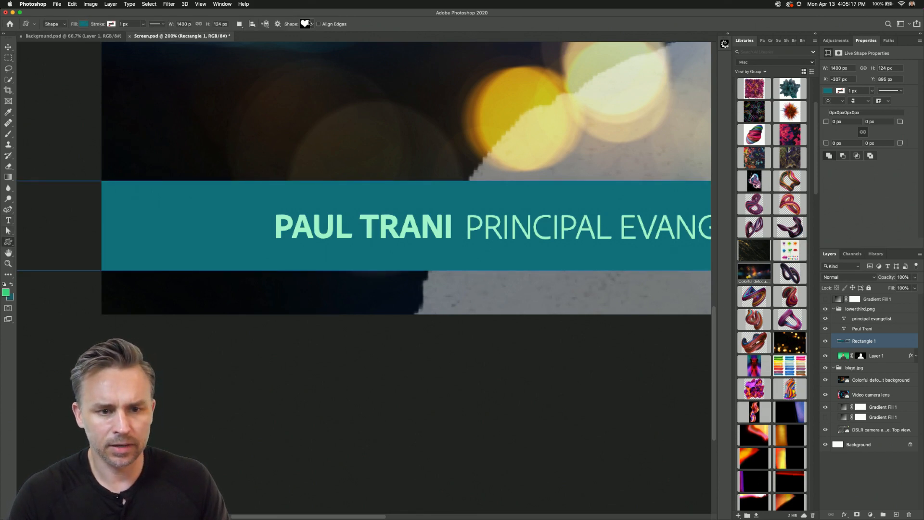
left_click(313, 25)
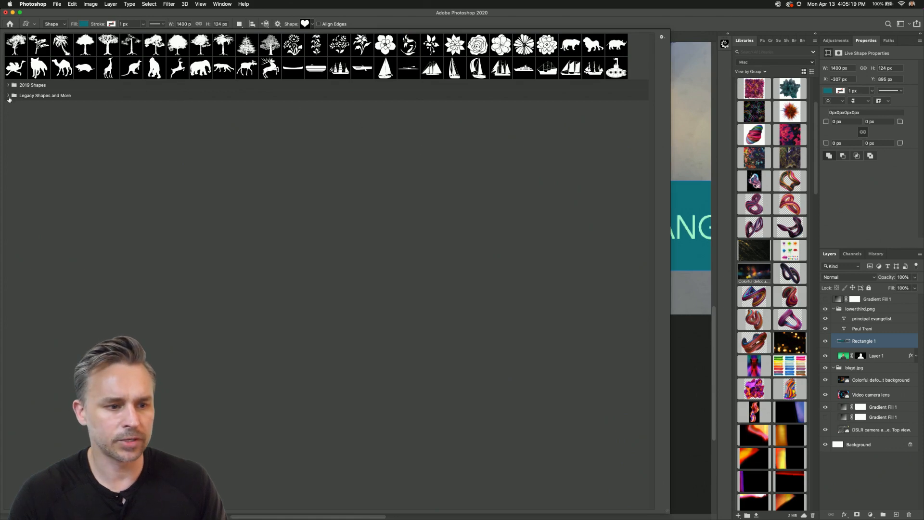
left_click(7, 95)
left_click(8, 85)
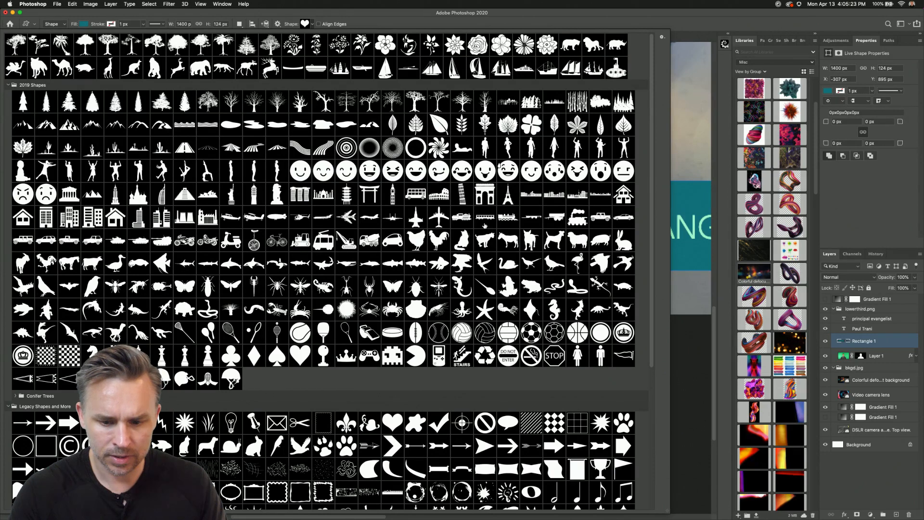
scroll(485, 225, "down", 6)
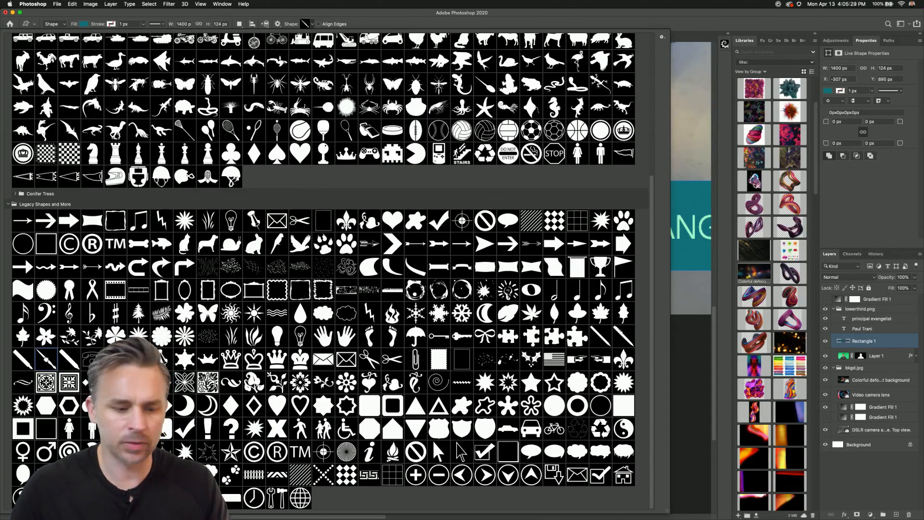
double_click(46, 359)
- Undo a first paintbrush drawn into the bar's shape, then draw one about 90 px wide in green on a new layer left of the name
left_click_drag(172, 193, 242, 274)
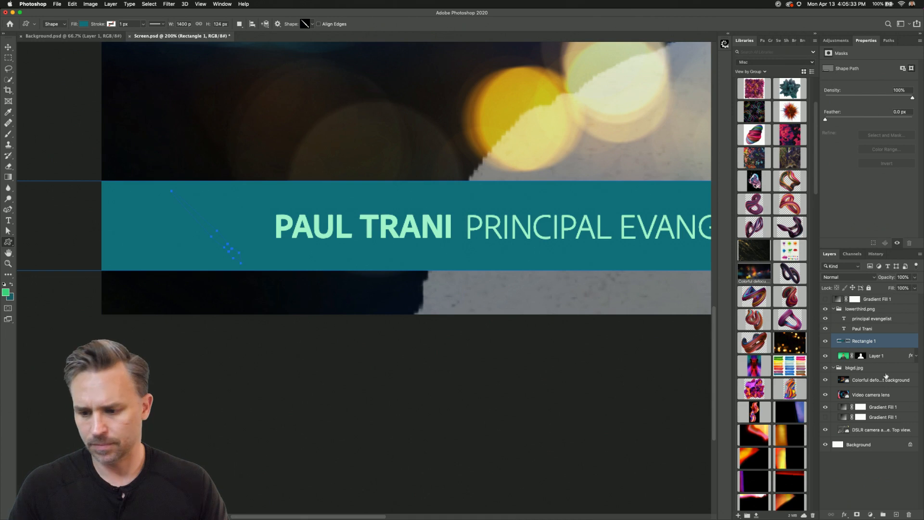
key("super+z")
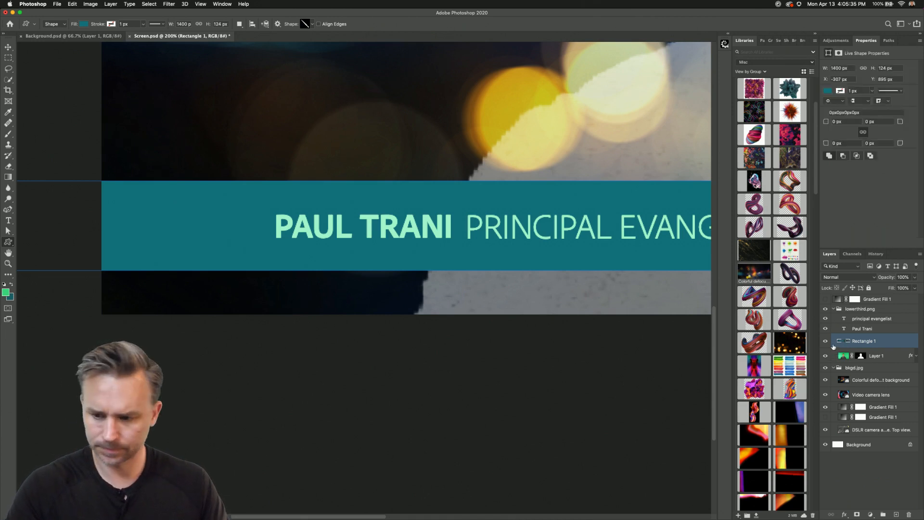
left_click(896, 515)
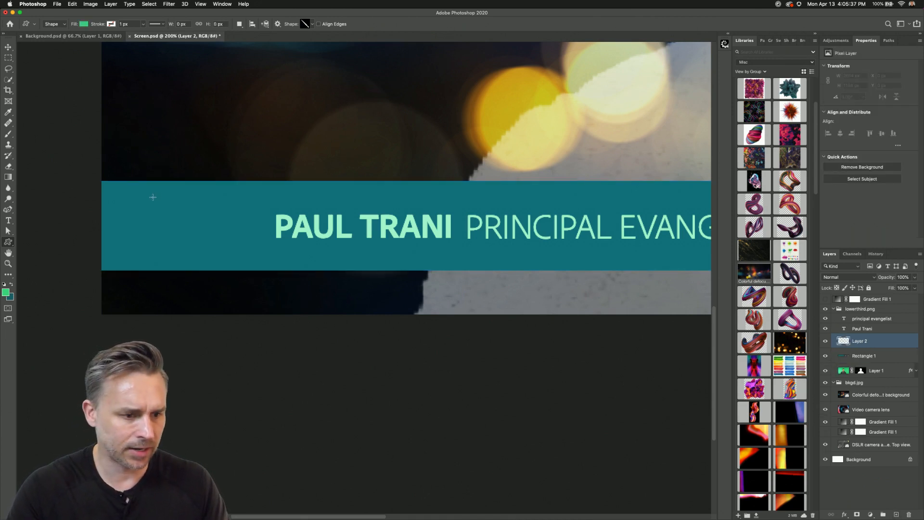
mouse_move(159, 192)
left_mouse_down()
mouse_move(258, 268)
mouse_move(243, 250)
mouse_move(220, 254)
left_mouse_up()
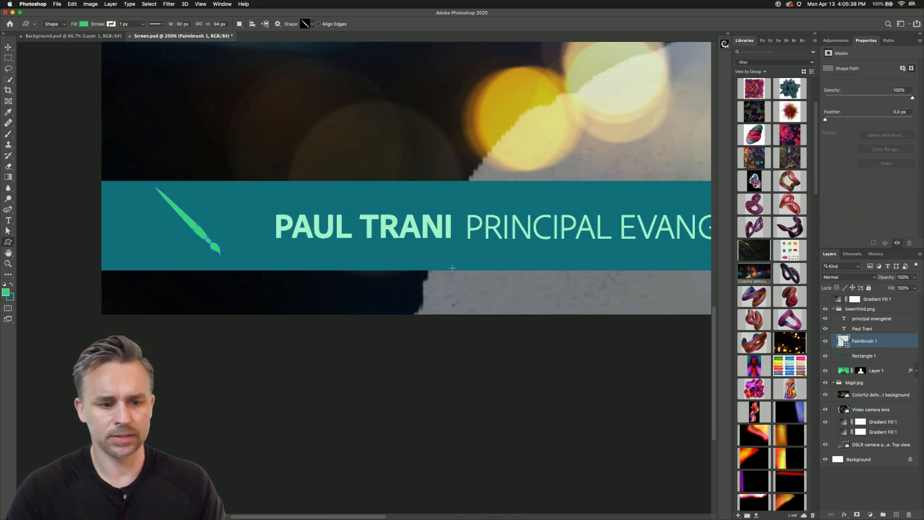
- Switch the asset library to Adobe Live and bring its Images group into view
left_click(760, 62)
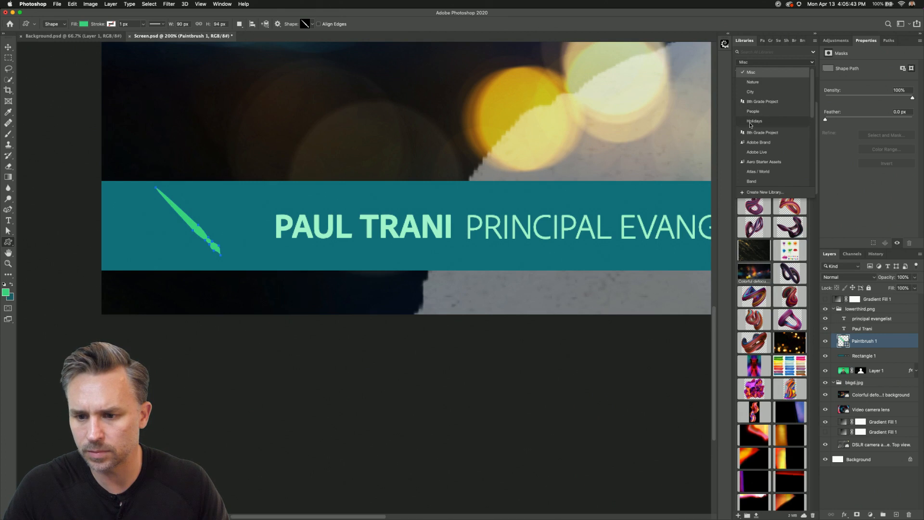
scroll(753, 111, "down", 5)
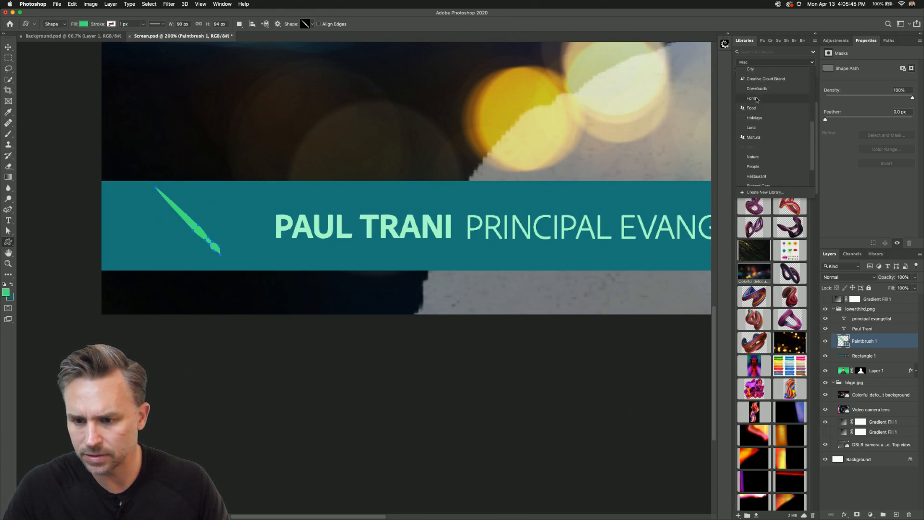
scroll(765, 132, "down", 3)
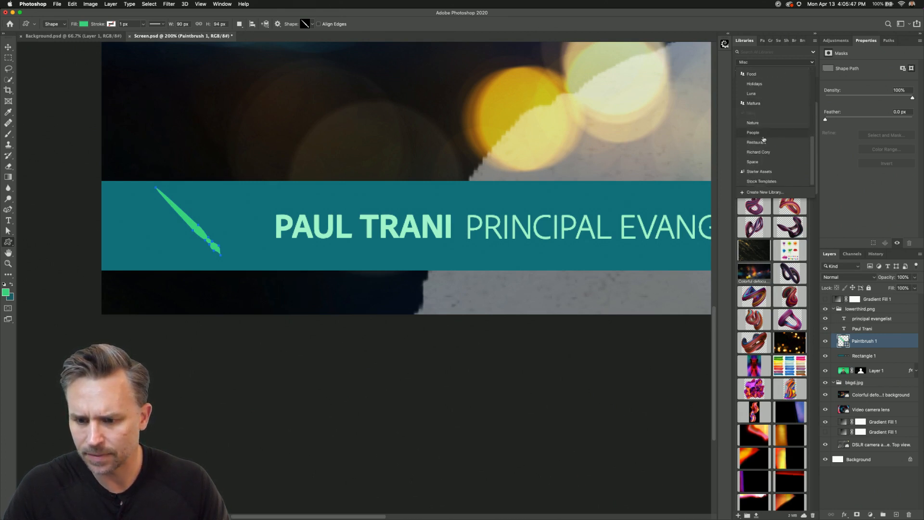
scroll(763, 138, "up", 5)
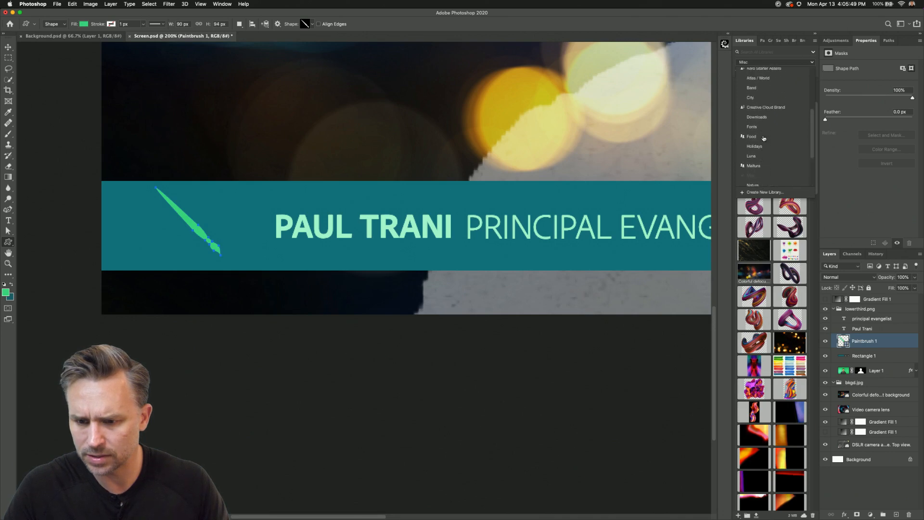
left_click(763, 135)
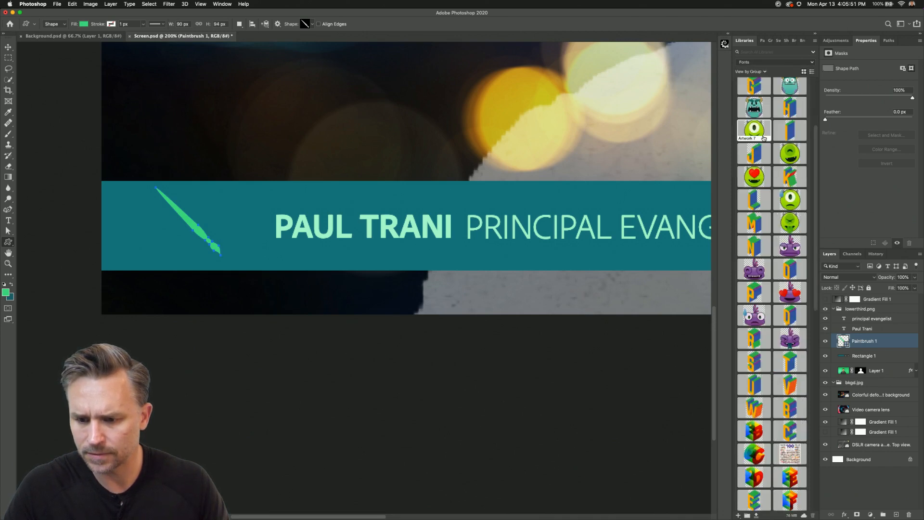
left_click(760, 60)
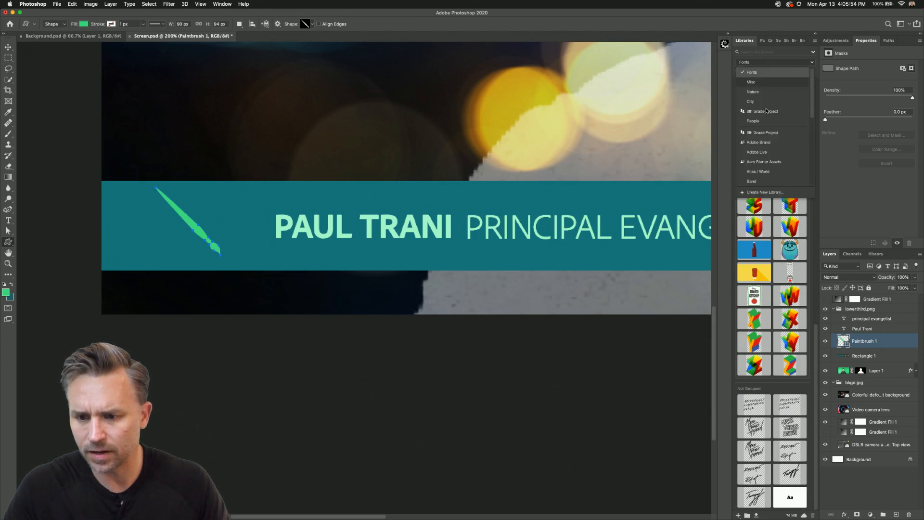
left_click(761, 151)
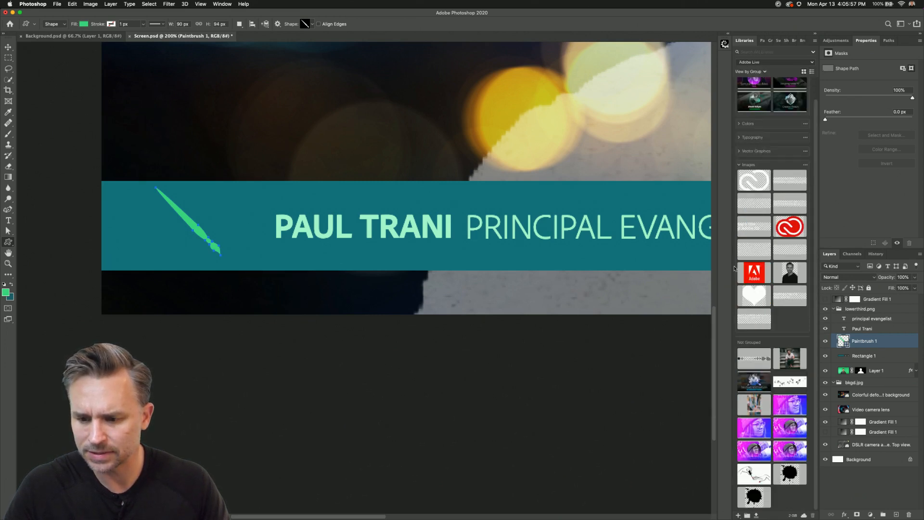
scroll(770, 260, "up", 2)
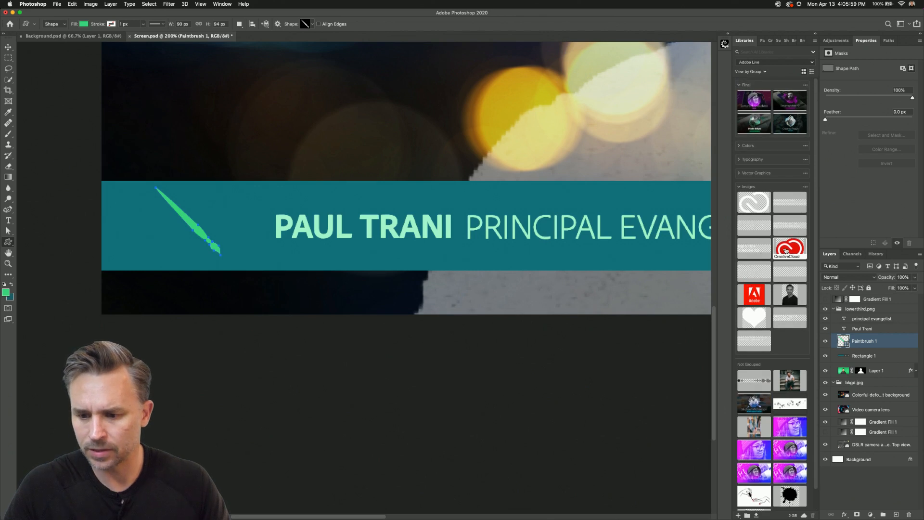
- Place the red CreativeCloud logo over the lower-third bar beside the name in place of the paintbrush, scaled to about 134 × 100 px
left_click_drag(786, 250, 142, 204)
left_click_drag(112, 155, 148, 182)
key("Return")
left_click(8, 47)
key("Down")
key("Down")
key("Down")
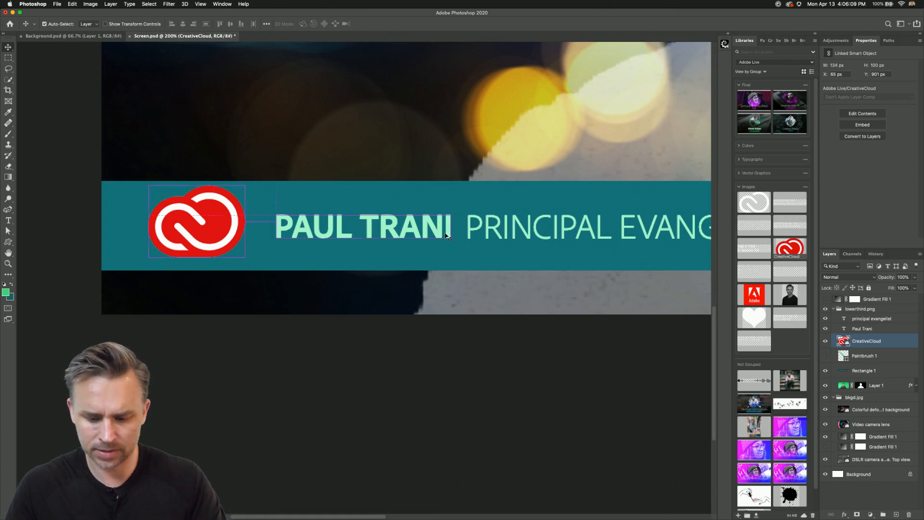
- Change the fill colour of the Rectangle 1 lower-third bar to white
key("super+1")
left_click(856, 370)
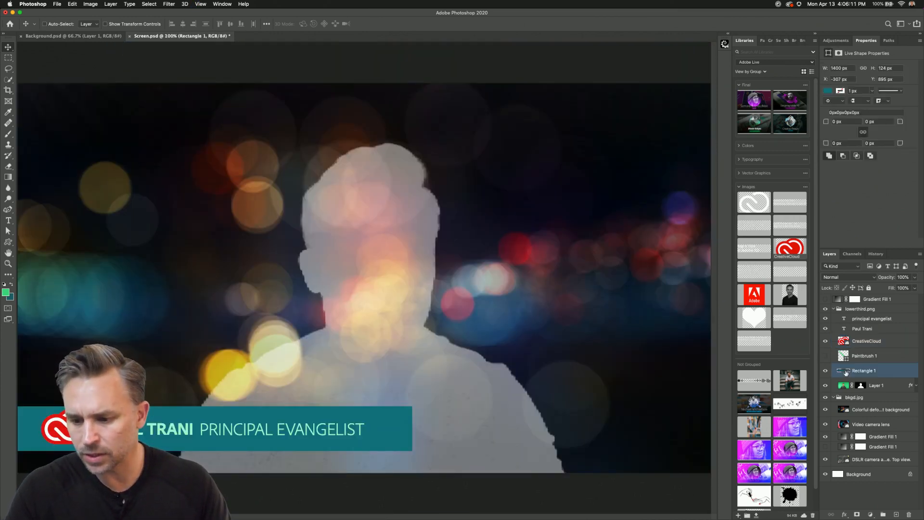
double_click(843, 373)
left_click_drag(462, 177, 404, 106)
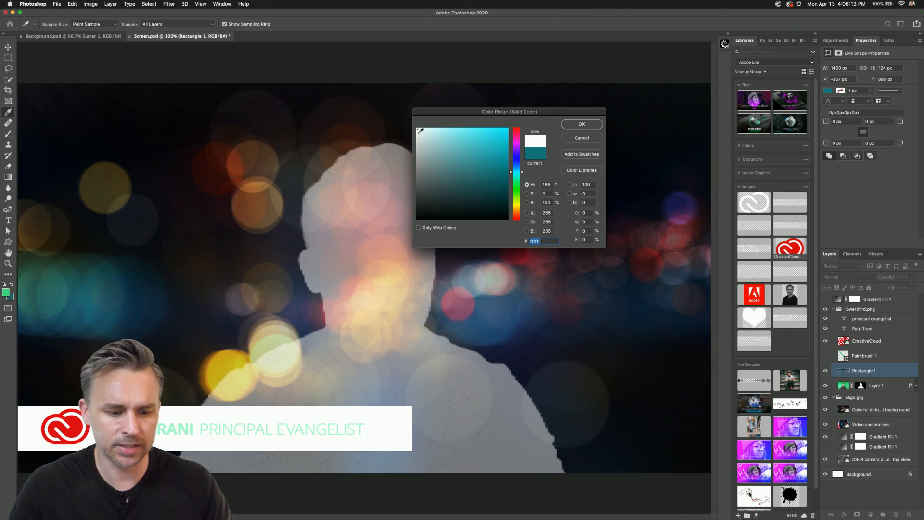
key("Return")
- Set the text colour of both the name and principal evangelist layers to black (000000)
left_click(860, 329)
left_click(859, 320, "shift")
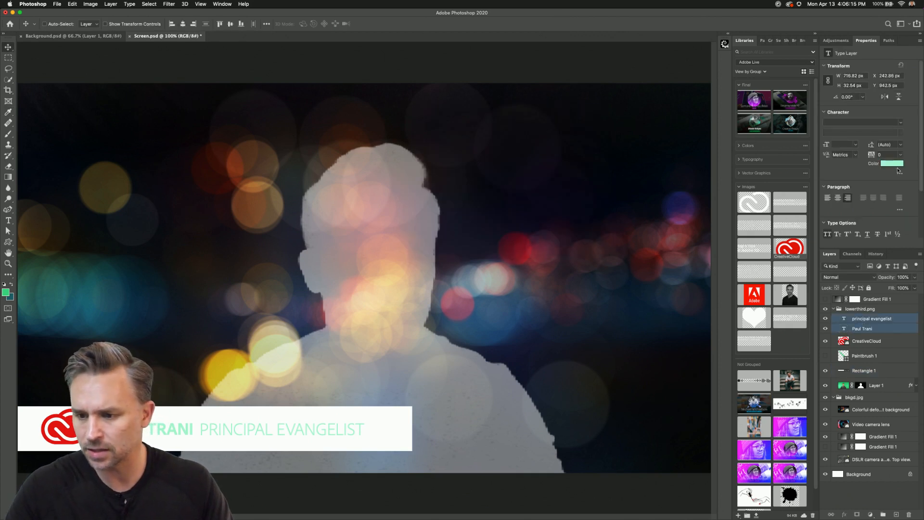
left_click(895, 164)
left_click_drag(472, 189, 407, 241)
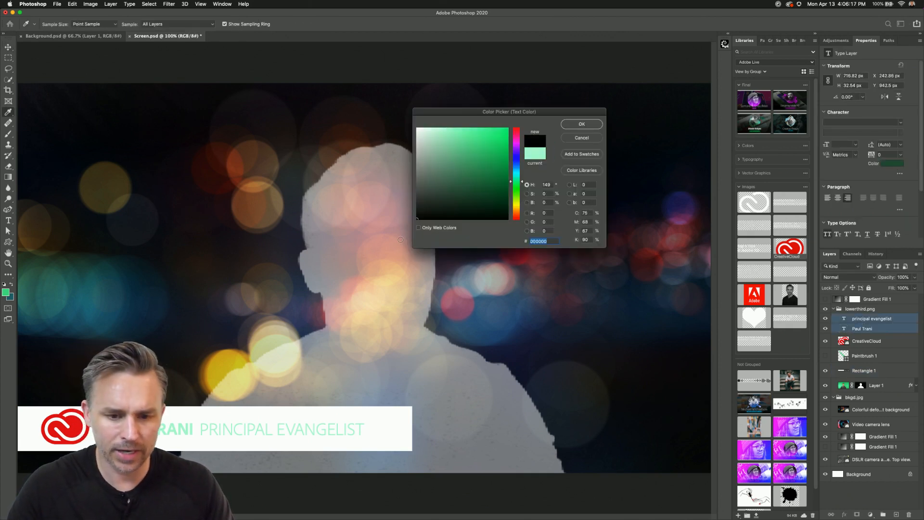
key("Return")
- Recolour the principal evangelist text gray and set its layer opacity to 73%, keeping the font size at 48 pt
left_click(862, 318)
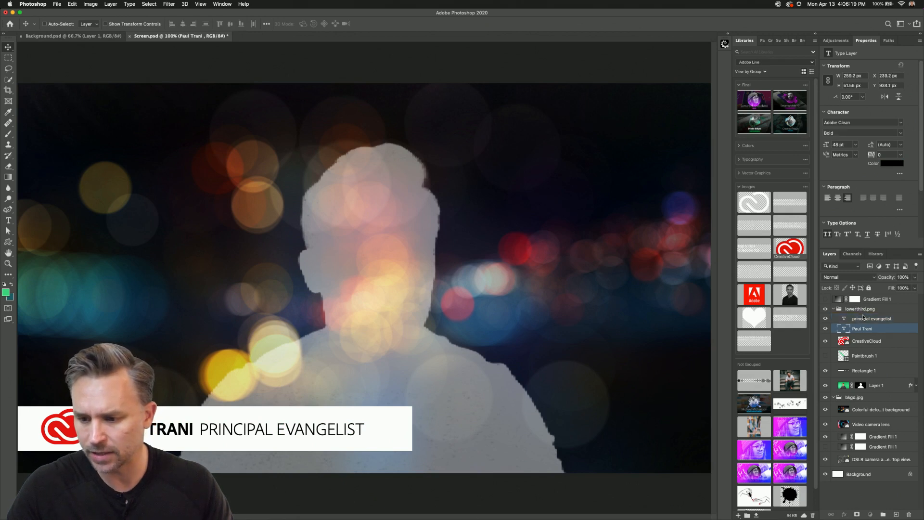
left_click(890, 164)
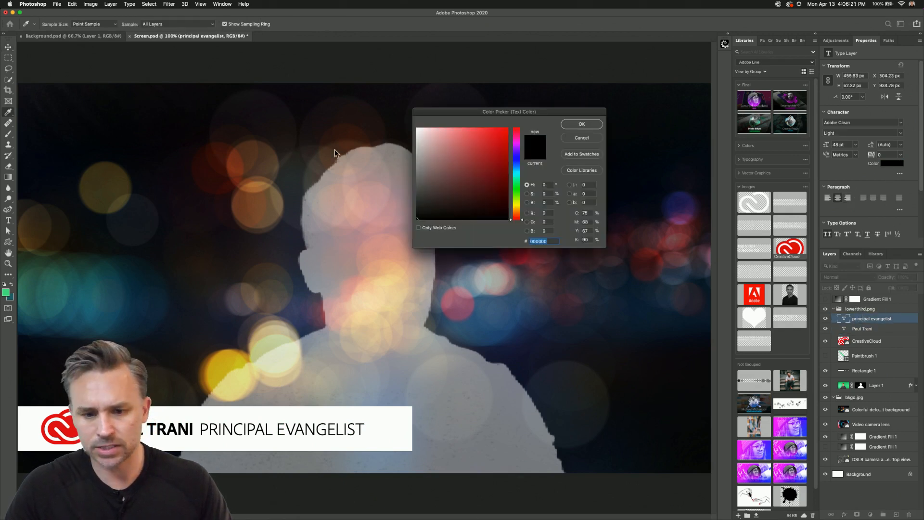
left_click(434, 181)
key("Return")
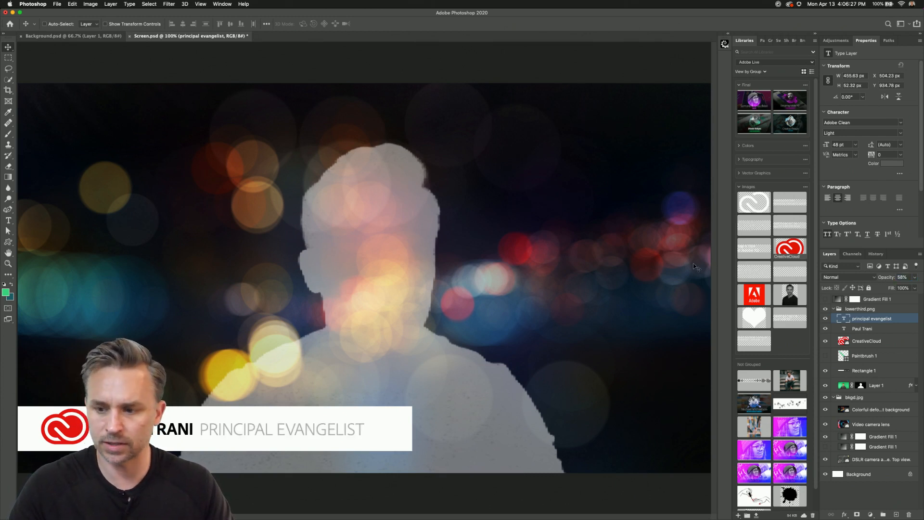
left_click_drag(828, 146, 829, 146)
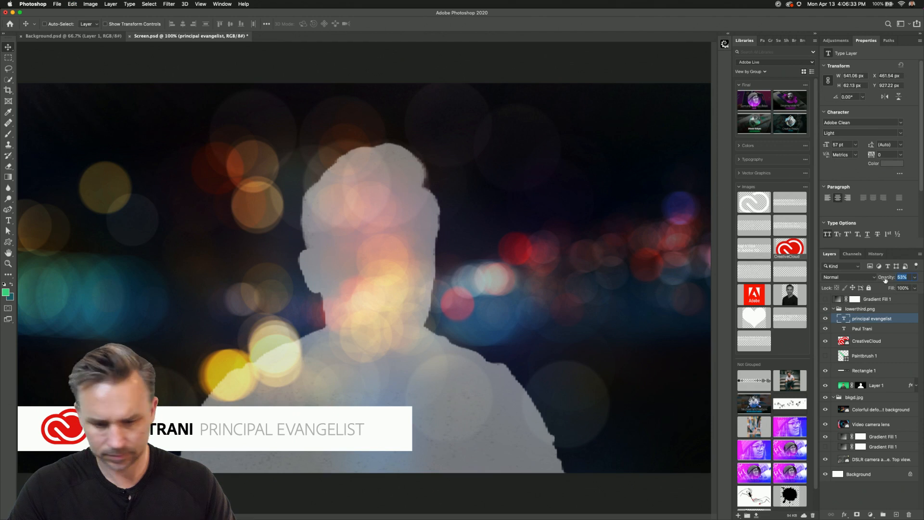
left_click_drag(889, 280, 889, 281)
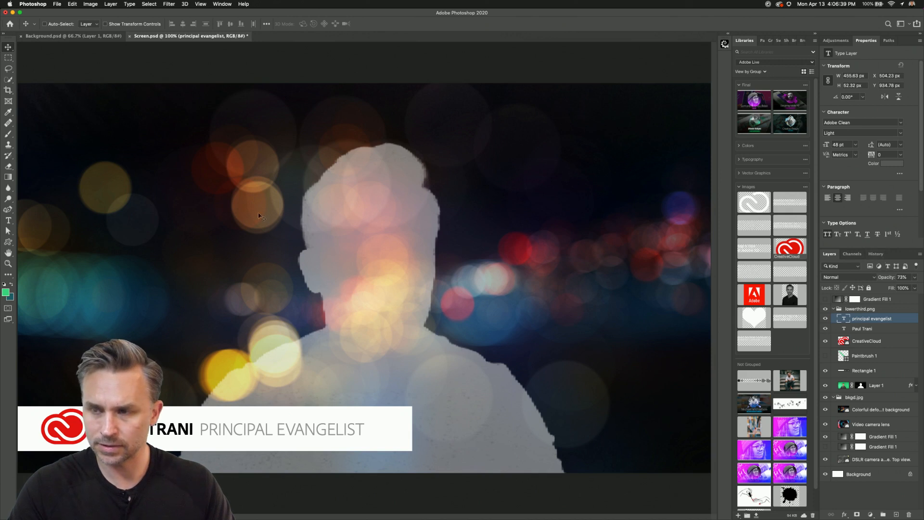
- Collapse the lowerthird.png layer group and the expanded Libraries panel
left_click(834, 309)
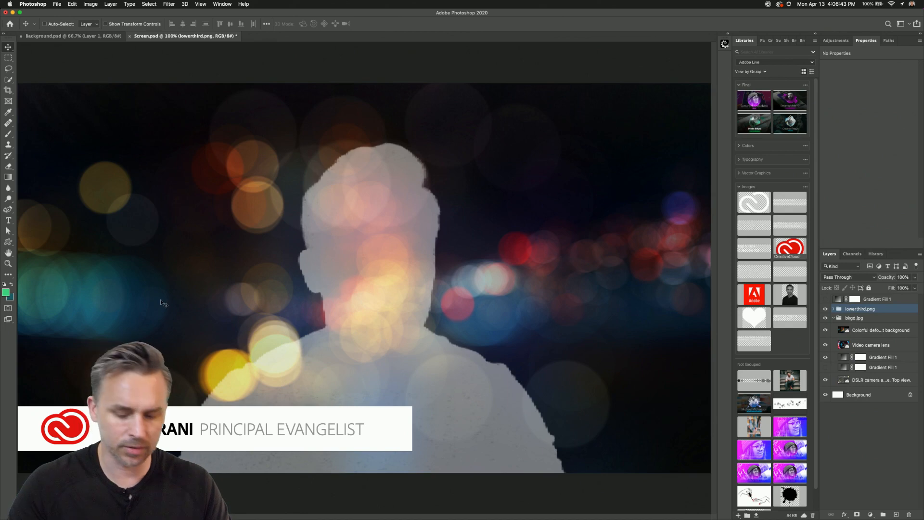
key("super+plus")
left_click_drag(260, 294, 444, 57)
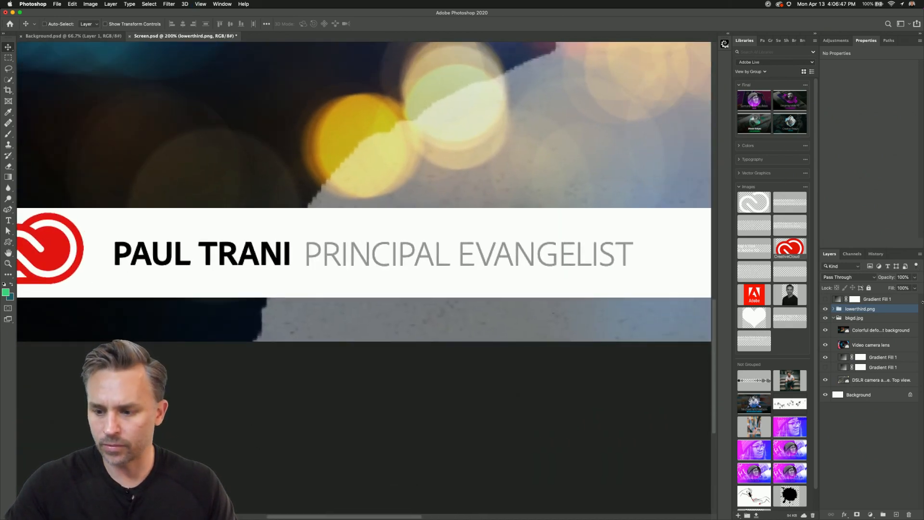
left_click(814, 33)
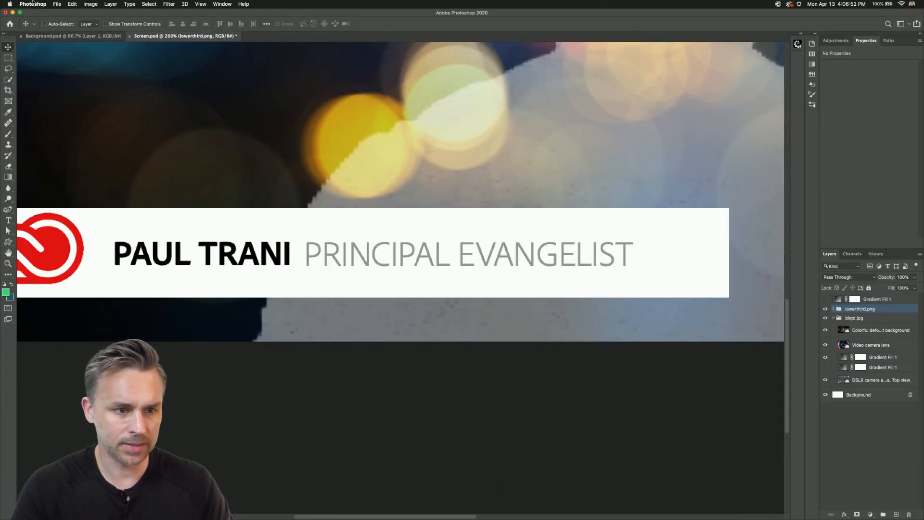
- Check whether image asset generation is enabled for the document containing the lowerthird.png group
left_click(57, 4)
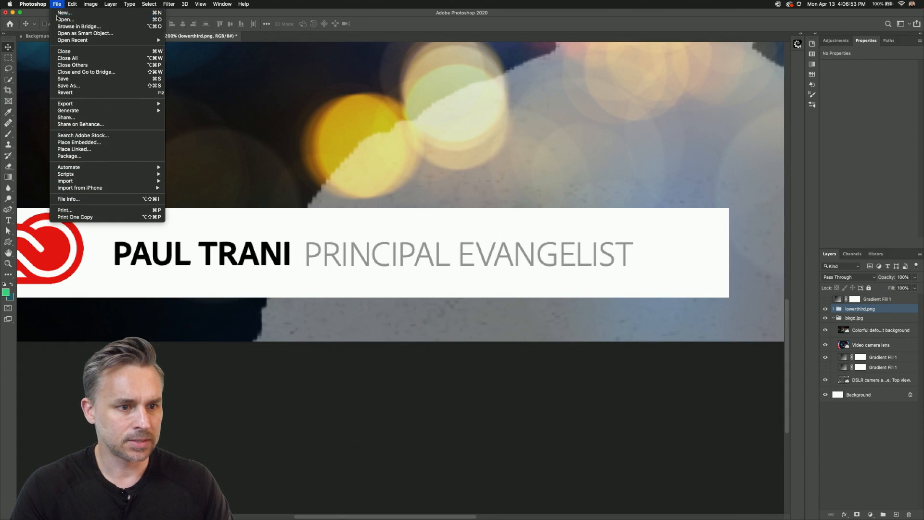
mouse_move(72, 167)
left_click(858, 311)
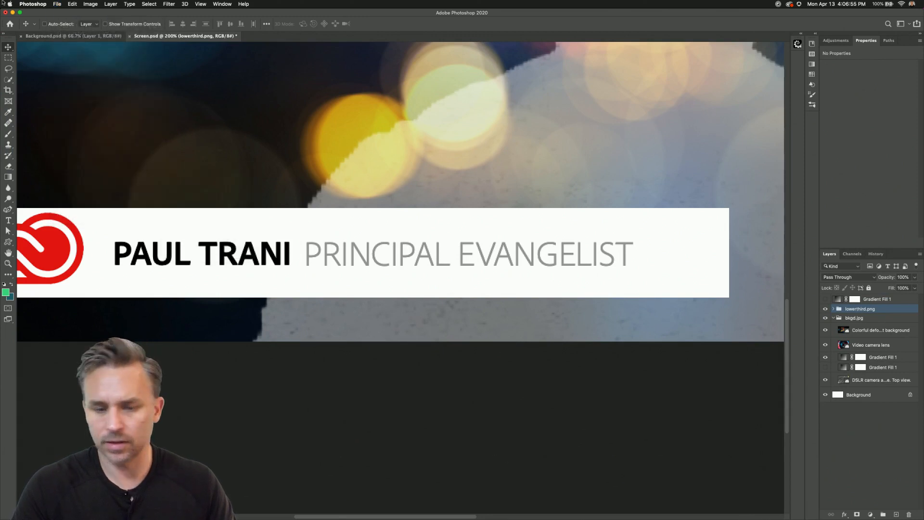
left_click(56, 4)
mouse_move(80, 111)
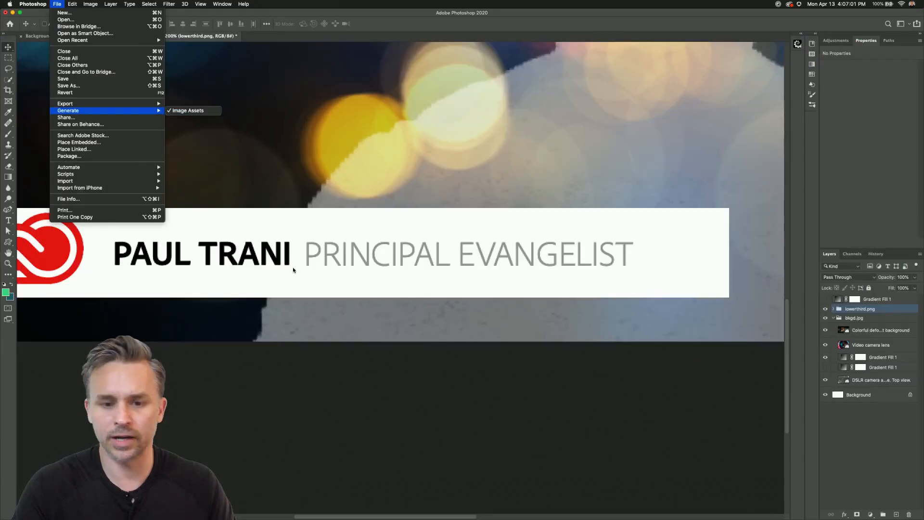
left_click(292, 266)
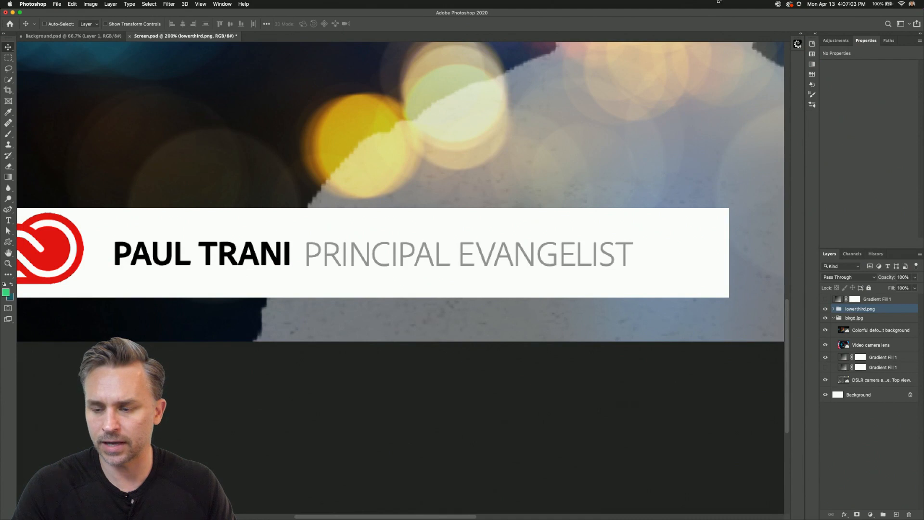
- Narrow the Photoshop window, open the Screen-assets desktop folder in Finder and preview the generated lowerthird.png
left_click_drag(804, 2, 362, 2)
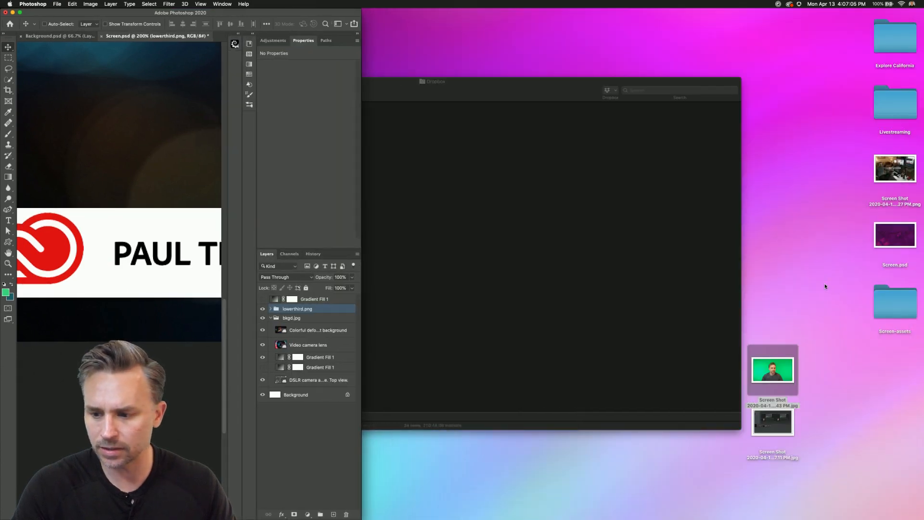
double_click(877, 296)
left_click(477, 140)
left_click(475, 146)
key("space")
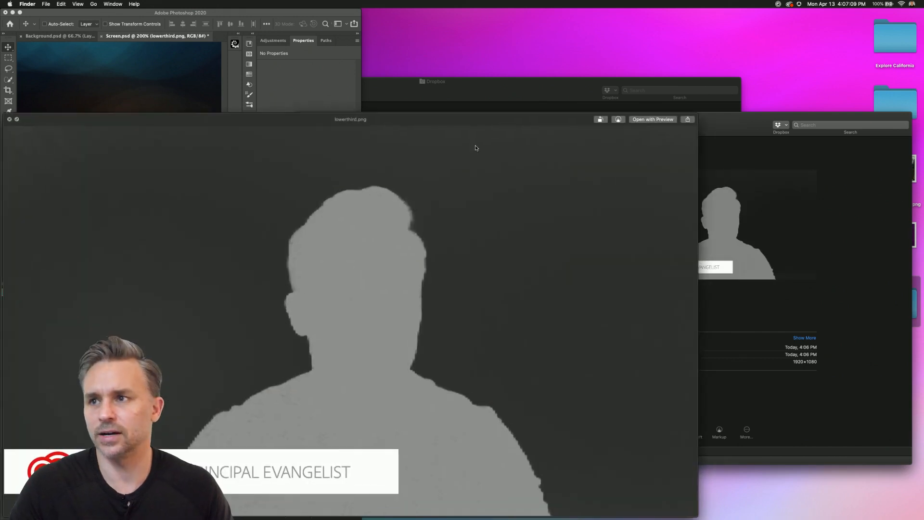
key("space")
- Return to Photoshop and hide Layer 1 inside the lowerthird.png group
left_click(250, 15)
left_click(270, 309)
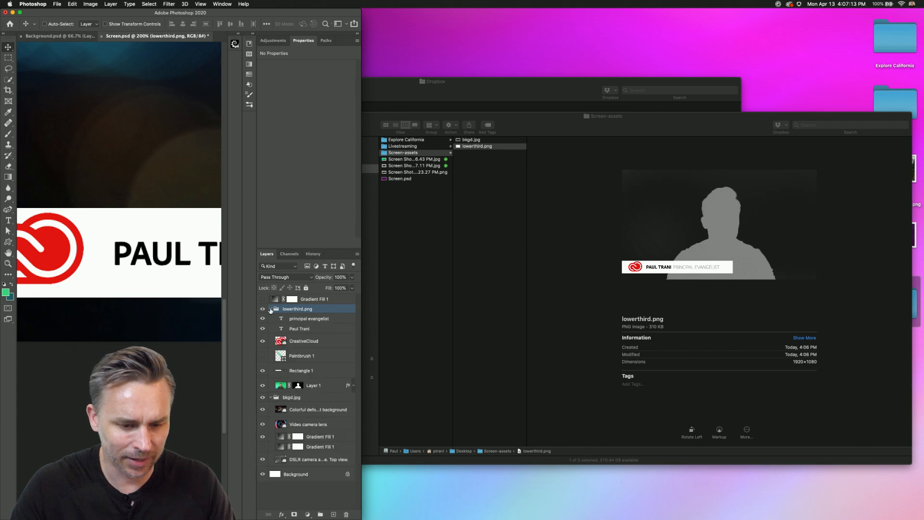
left_click(262, 385)
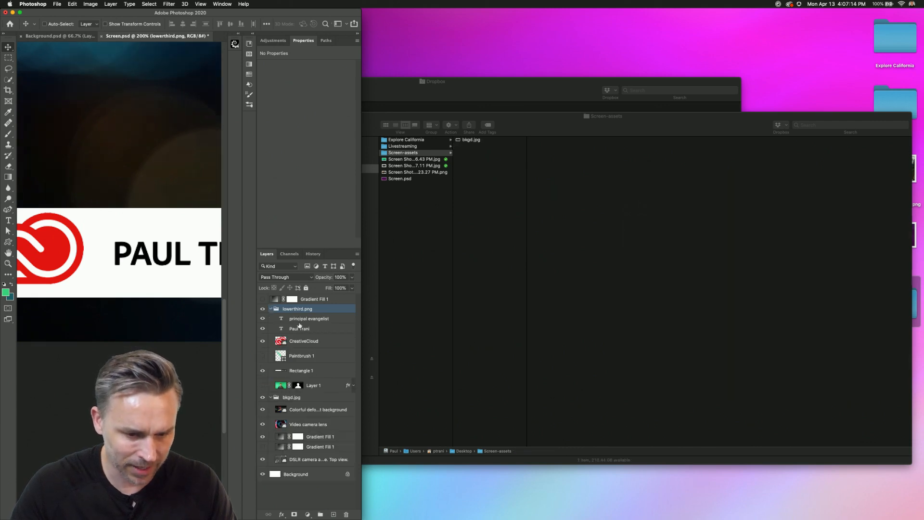
- Preview the regenerated lowerthird.png in the Screen-assets folder in Finder
left_click(468, 163)
left_click(474, 146)
key("space")
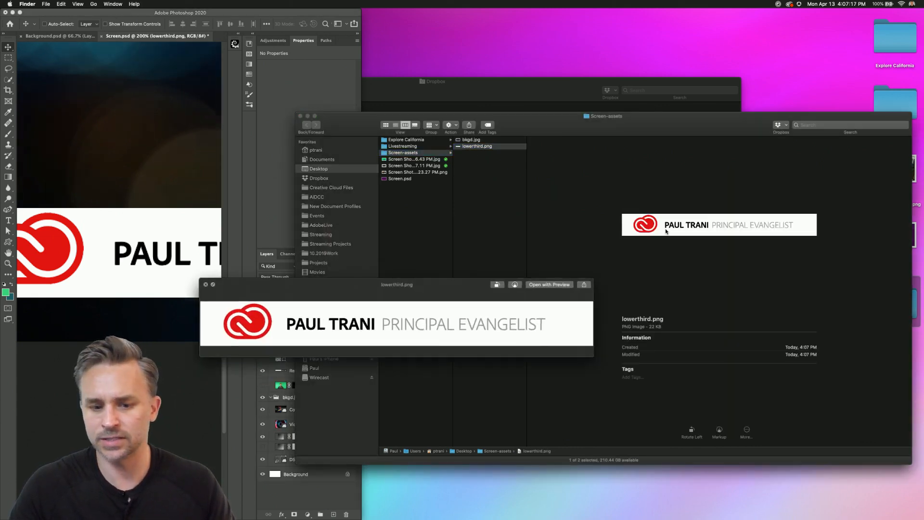
key("space")
- Switch to Wirecast and move its window fully into view
mouse_move(478, 518)
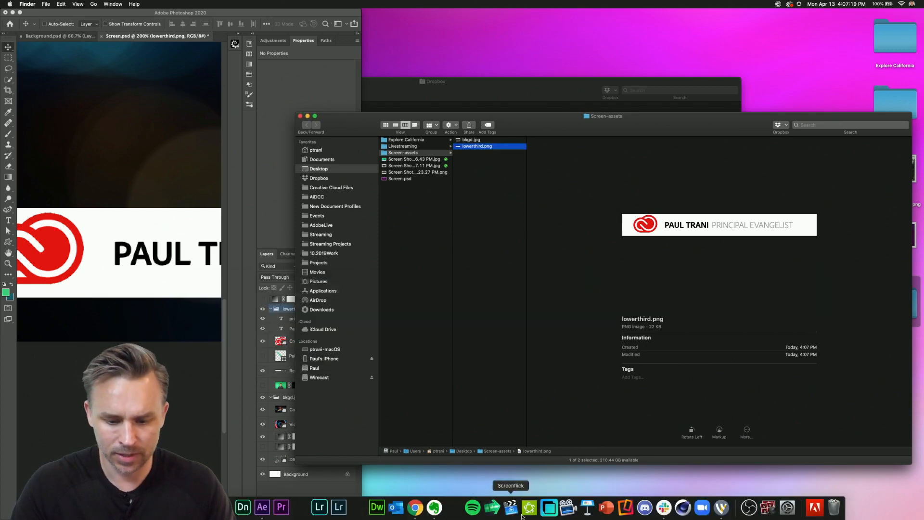
left_click(721, 507)
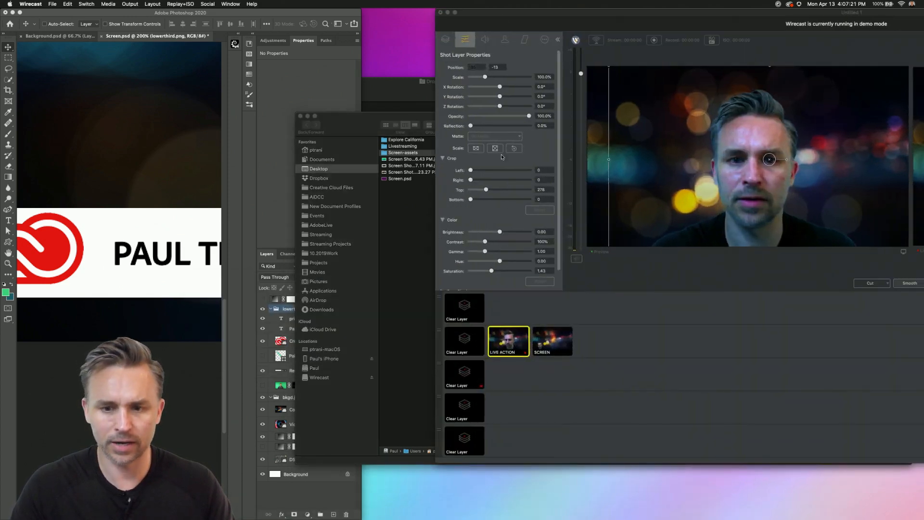
left_click_drag(586, 12, 196, 26)
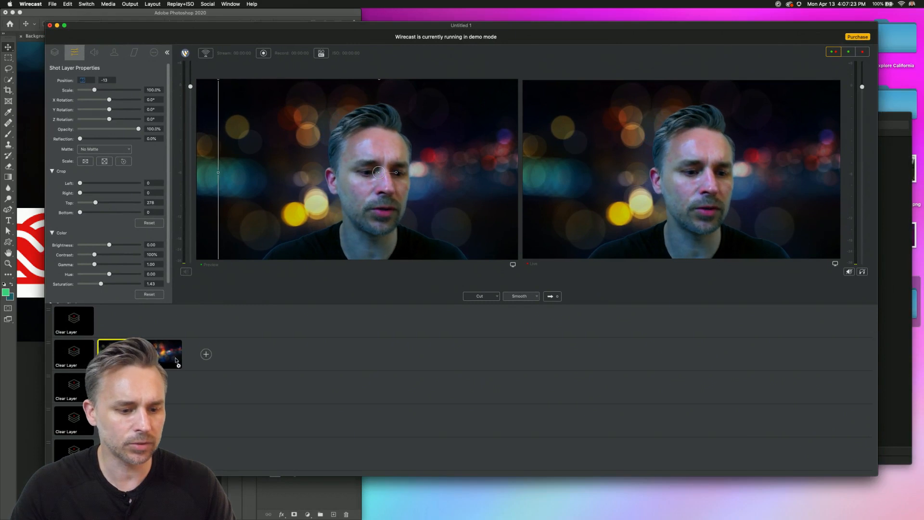
- Add lowerthird.png from the Screen-assets folder as a new layer in the LIVE ACTION shot
left_click(55, 52)
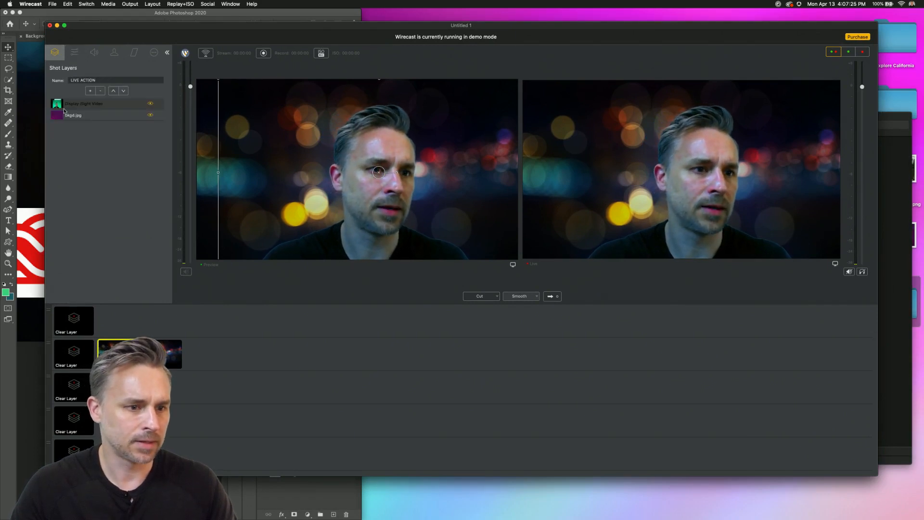
left_click(90, 91)
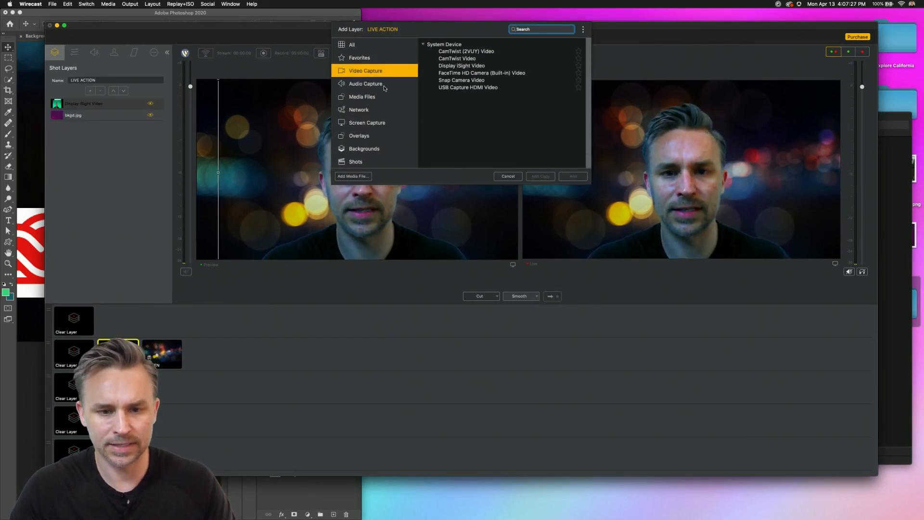
left_click(343, 180)
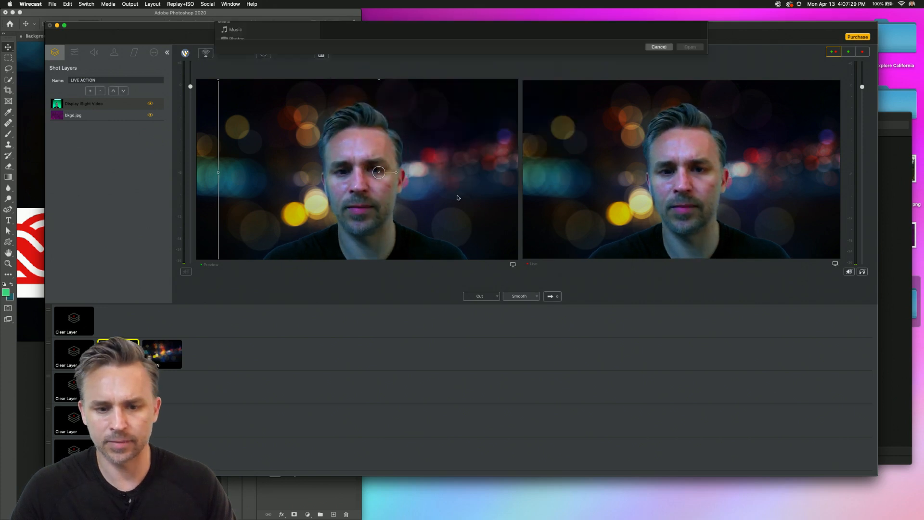
left_click(382, 52)
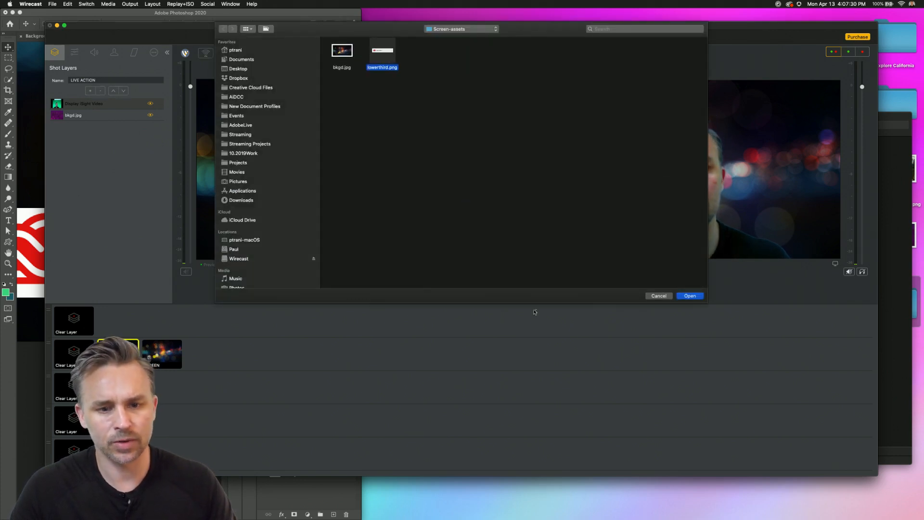
left_click(684, 296)
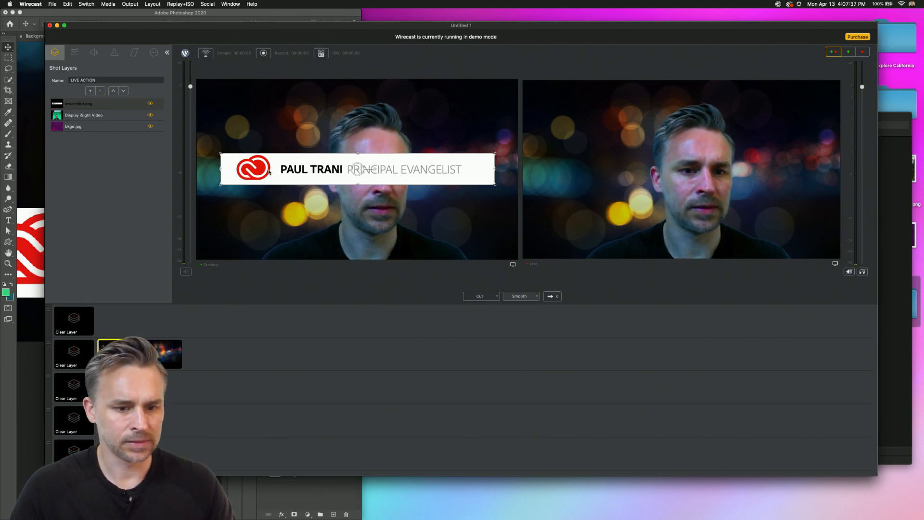
- Move the lower third to the preview's lower-left edge, scale it to about 75.4% and raise it slightly above the bottom
left_click_drag(290, 174, 274, 238)
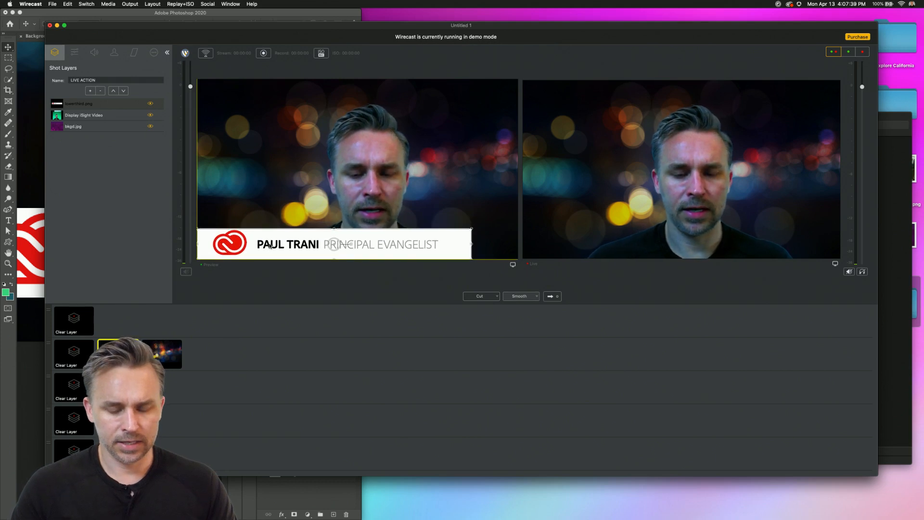
left_click(93, 53)
left_click(75, 53)
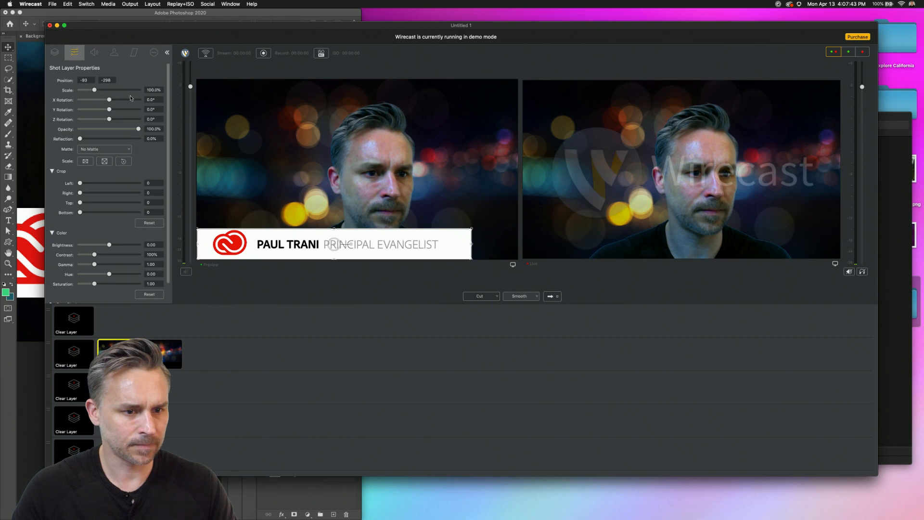
left_click_drag(471, 230, 404, 231)
left_click_drag(243, 242, 243, 233)
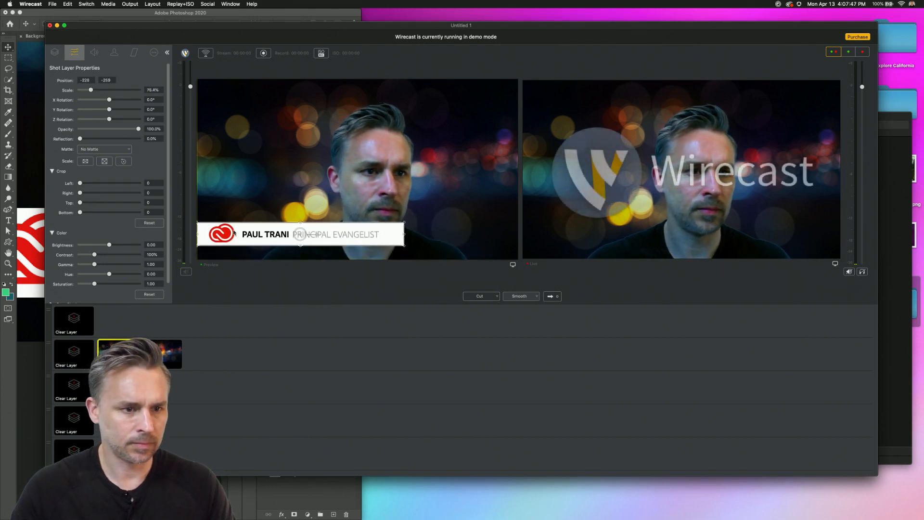
- Check the canvas size options for the output
left_click(130, 4)
mouse_move(138, 54)
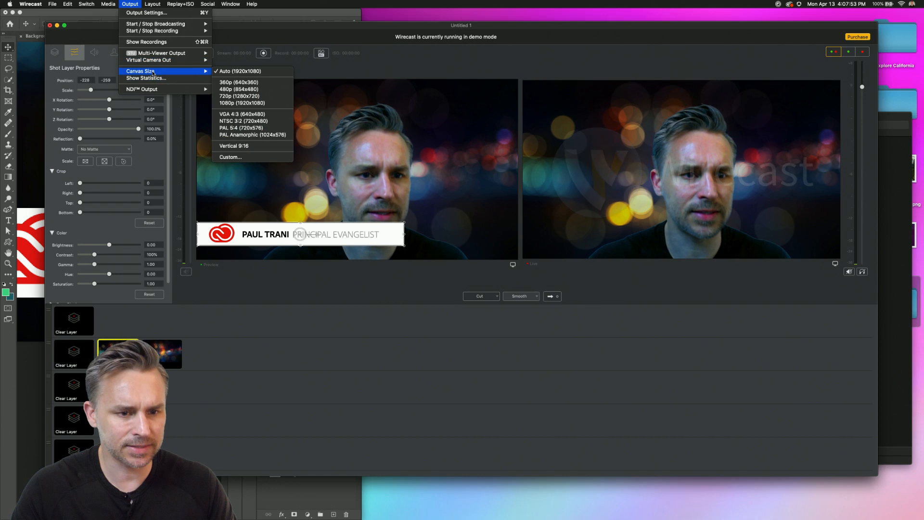
left_click(357, 200)
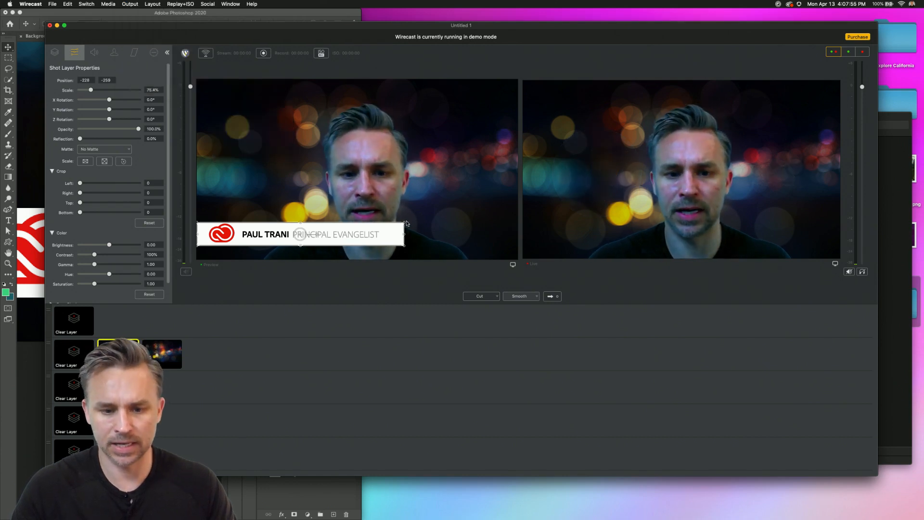
- Shrink the lower third to about 53.3% near the preview's lower-left corner and send the shot live
left_click_drag(403, 222, 316, 242)
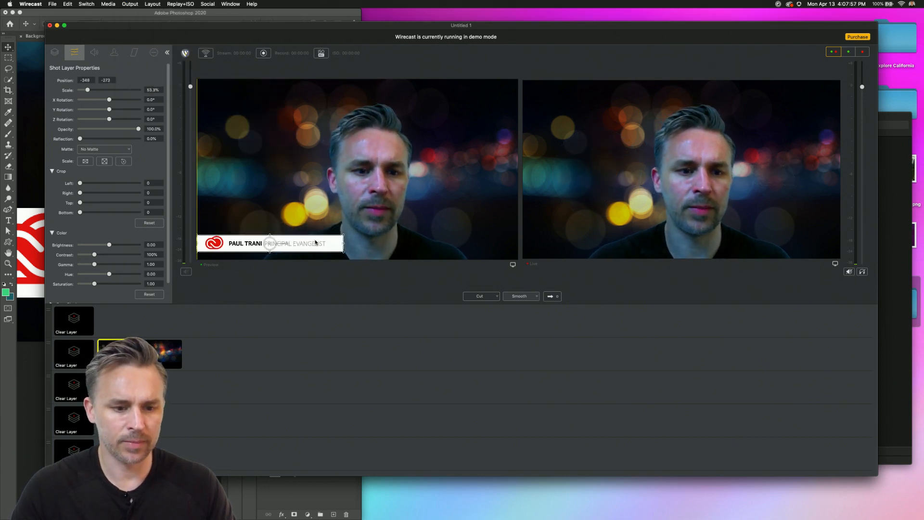
left_click(551, 296)
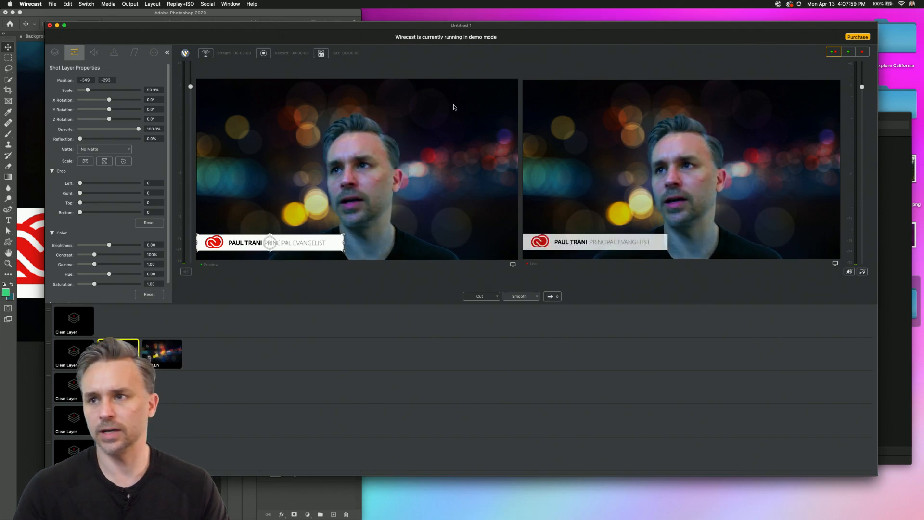
- Move the Wirecast window aside, return to Photoshop and widen its window to nearly the full screen
left_click_drag(386, 28, 447, 29)
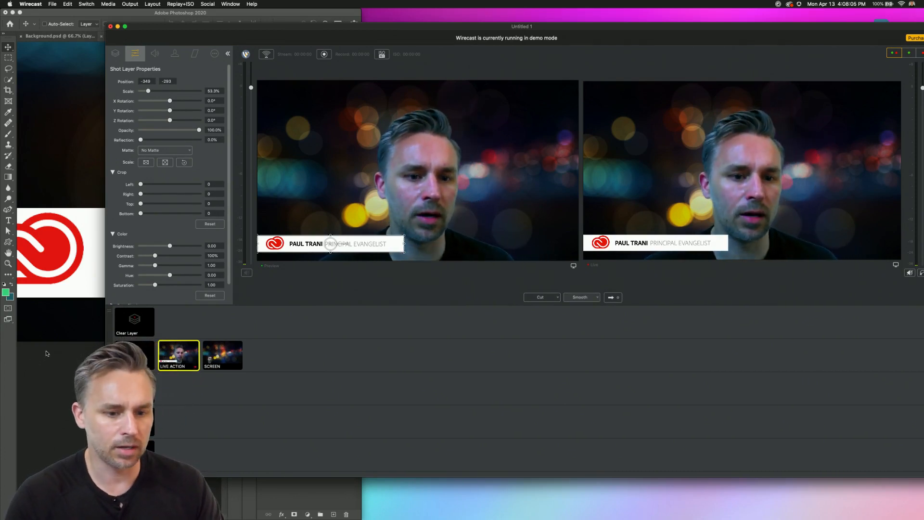
left_click(33, 361)
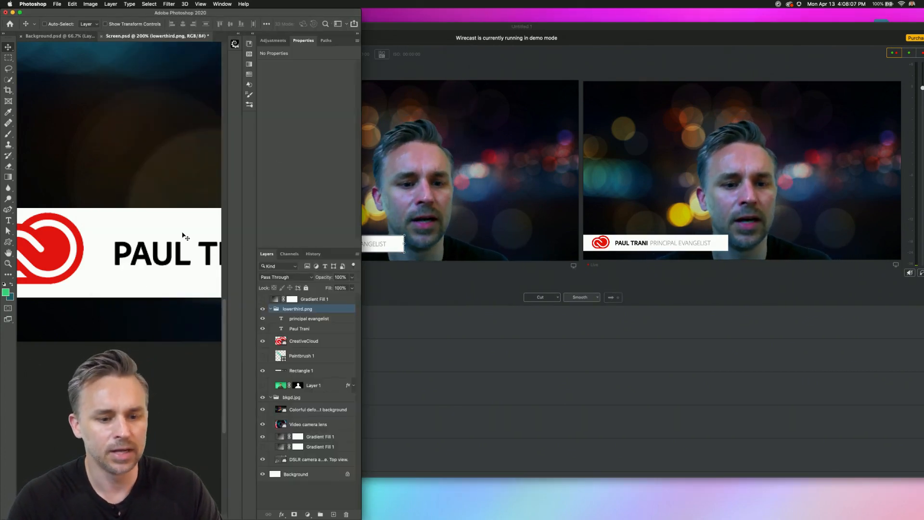
left_click_drag(361, 159, 917, 166)
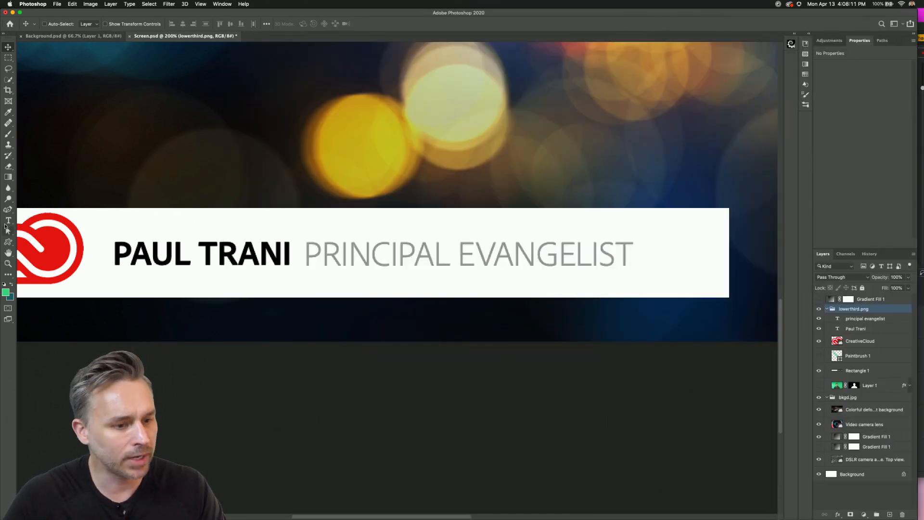
- Insert the middle name into the lower third's name text and view the document at 100%
left_click(8, 221)
left_click(195, 251)
type("RYAN")
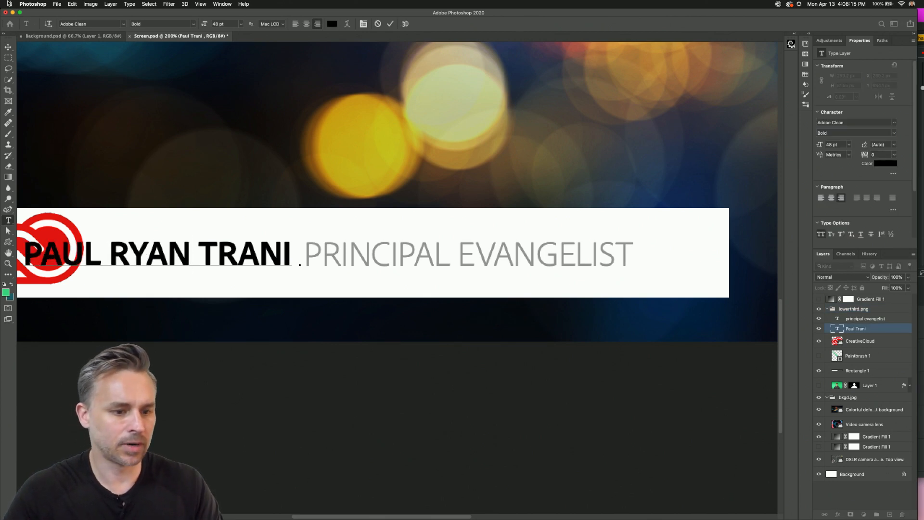
left_click(7, 49)
key("super+1")
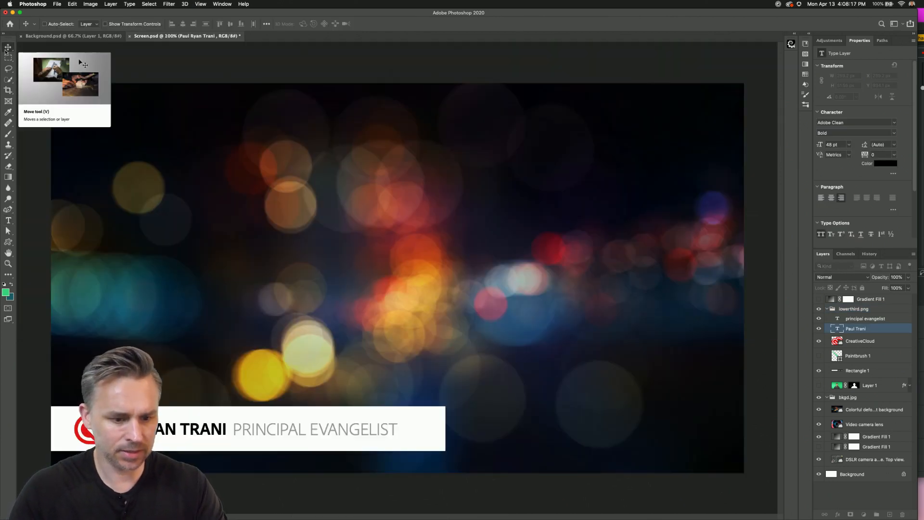
- Shift the CreativeCloud logo left and move the name and principal evangelist text layers right to clear the overlap
left_click(852, 344)
left_click_drag(110, 441, 88, 441)
left_click(850, 329)
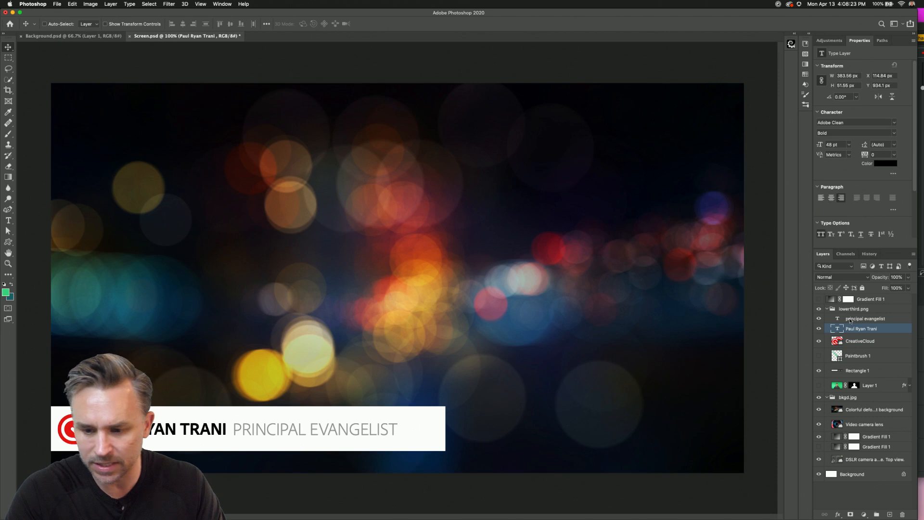
left_click(850, 319, "shift")
left_click_drag(136, 436, 162, 436)
- Save Screen.psd, minimize Photoshop to check the updated lower third in Wirecast, and return to Photoshop
key("super+s")
left_click(12, 12)
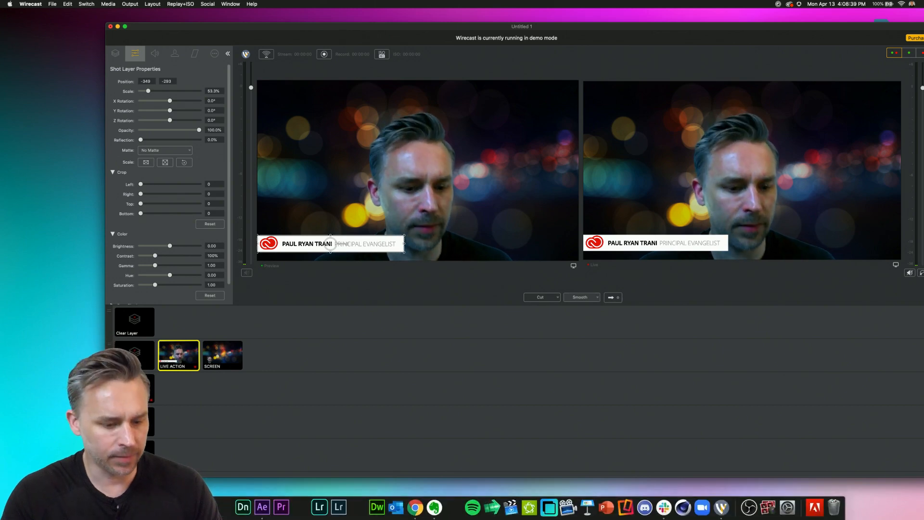
left_click(166, 507)
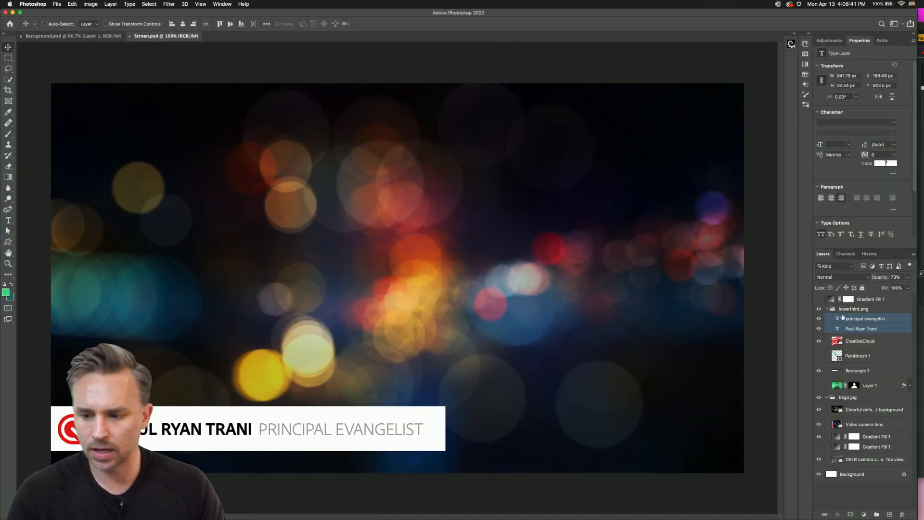
- Activate the Custom Shape tool with the principal evangelist layer selected, and check the shape picker's import options
left_click(864, 320)
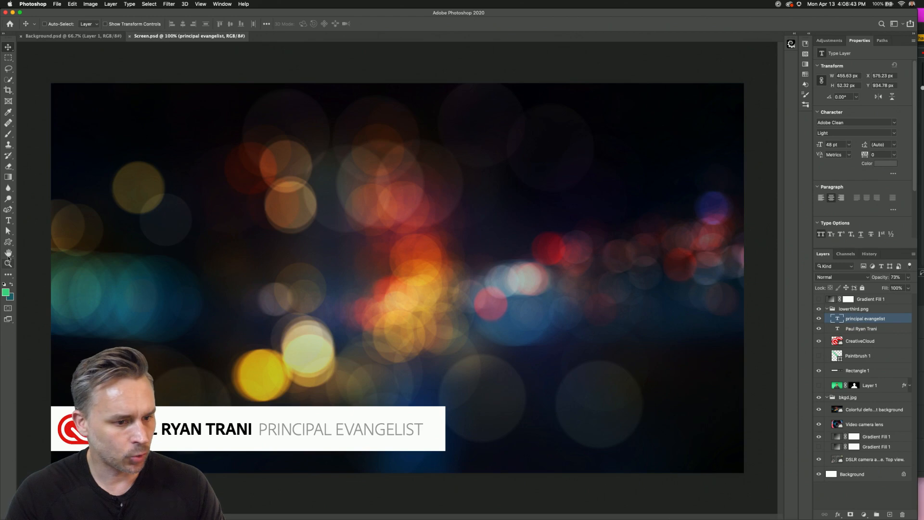
left_click(8, 242)
left_click(311, 25)
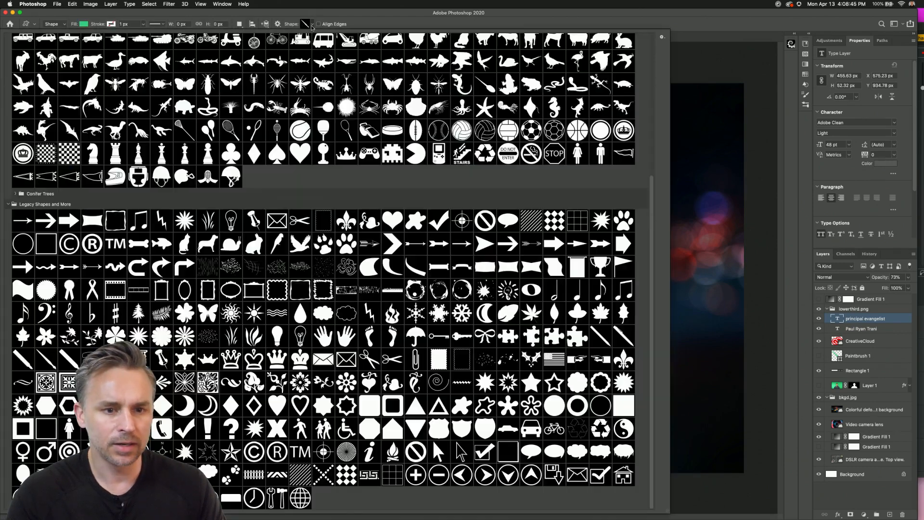
left_click(663, 34)
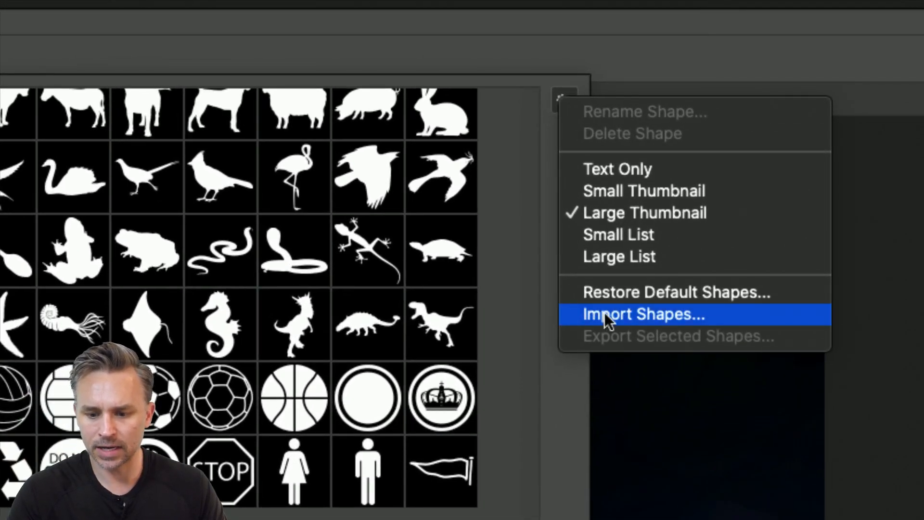
left_click(500, 252)
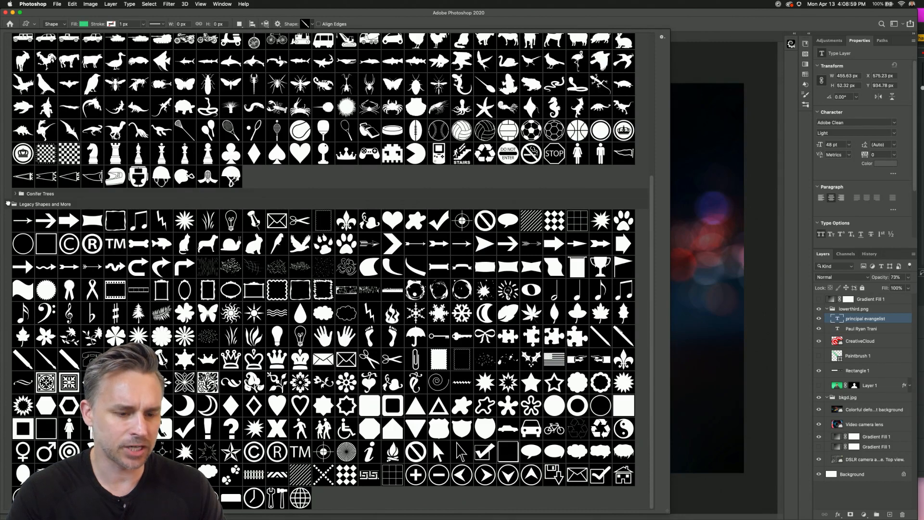
- Collapse Legacy Shapes and More, examine the 2019 Shapes group and the picker's options, and close the shape picker
left_click(8, 204)
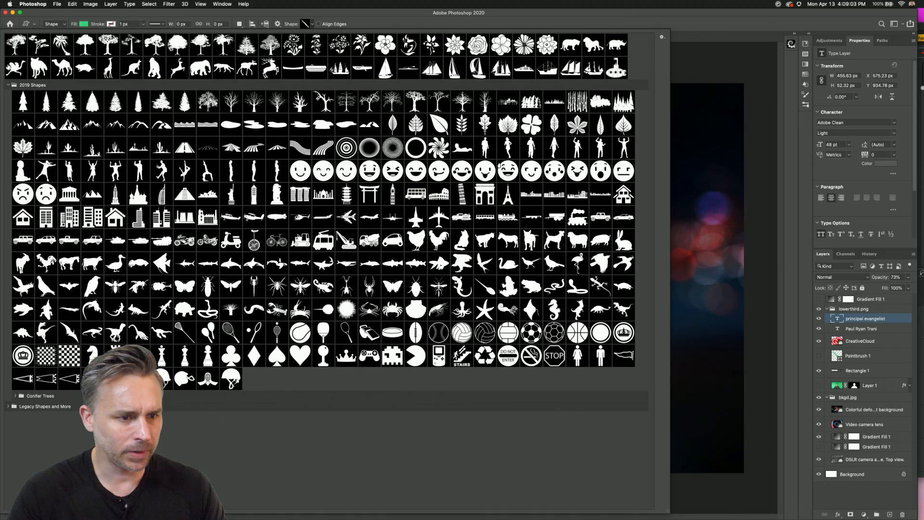
left_click(8, 85)
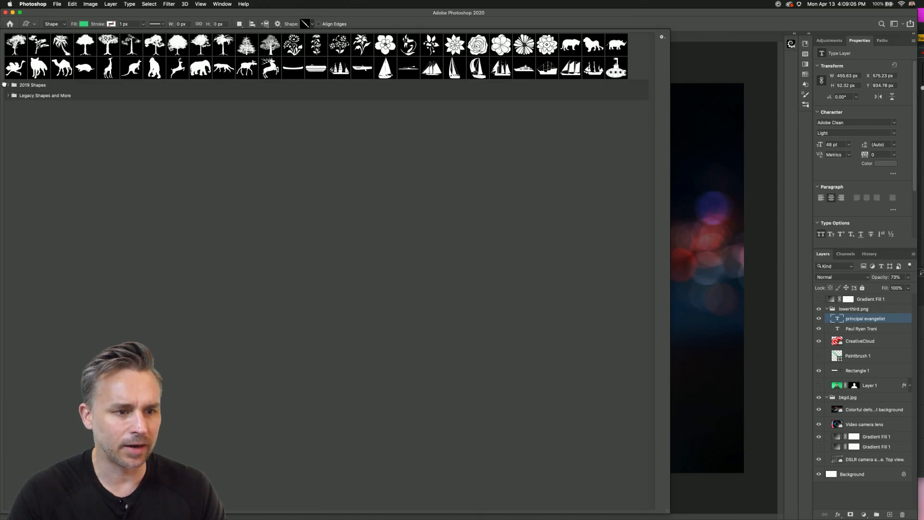
left_click(6, 85)
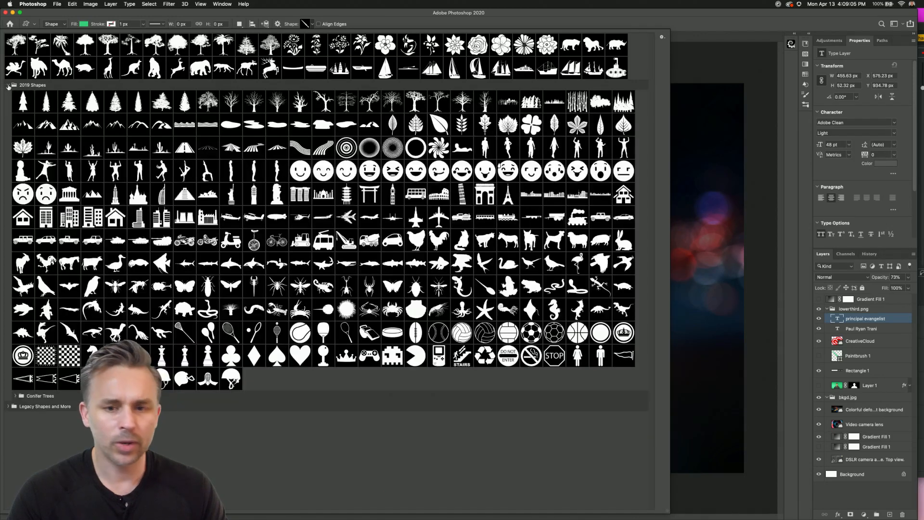
left_click(662, 38)
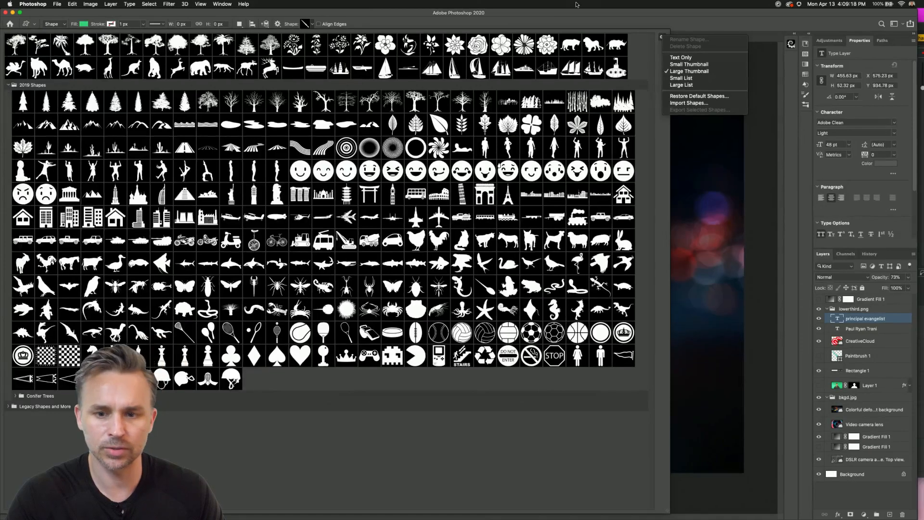
left_click(542, 15)
left_click(572, 24)
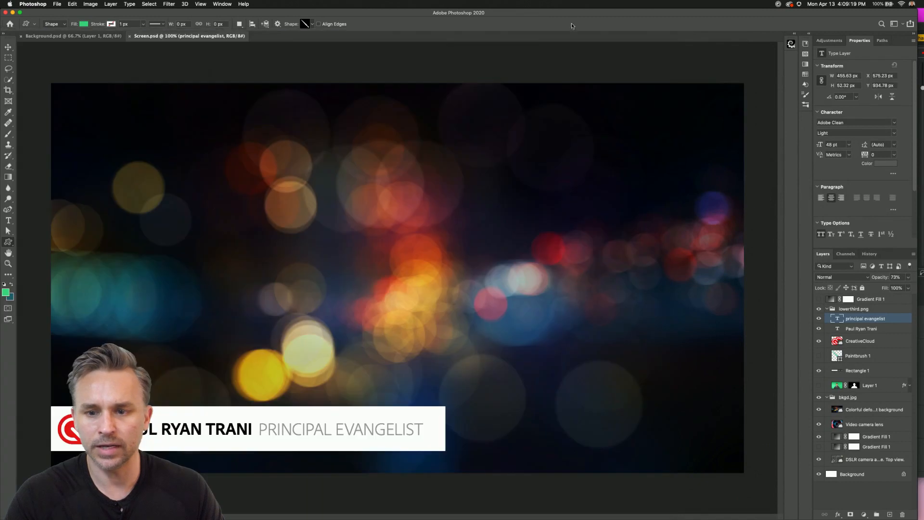
- Expand the collapsed panel group, detach the Shapes panel, and expand its Legacy Shapes and More and 2019 Shapes groups
left_click(807, 35)
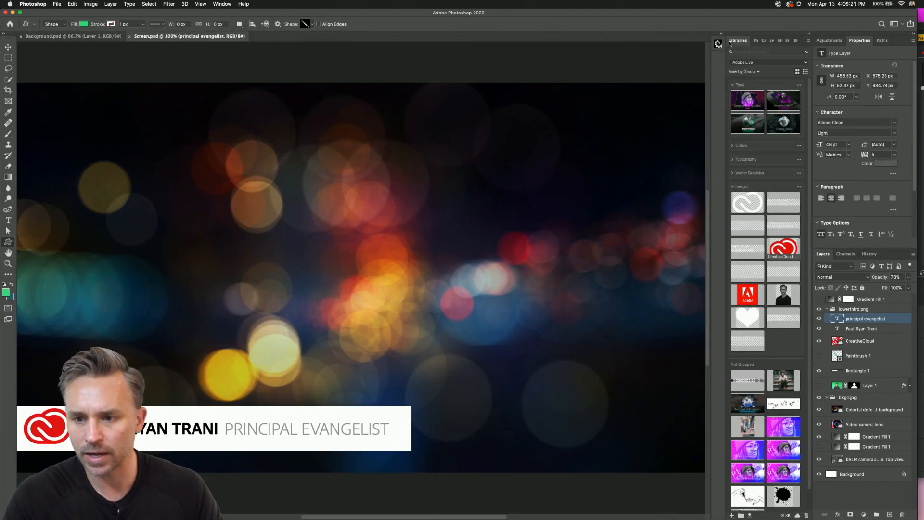
left_click(777, 42)
left_click_drag(772, 41, 455, 45)
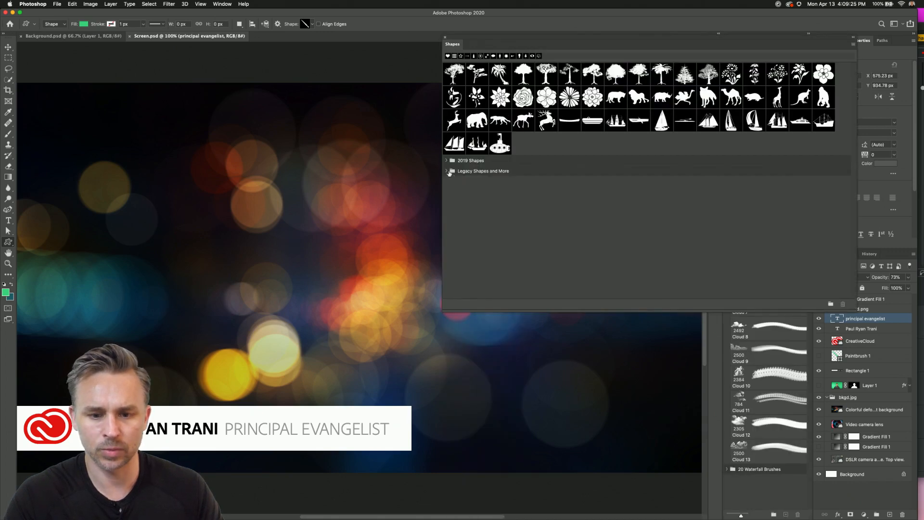
left_click(446, 171)
left_click(446, 161)
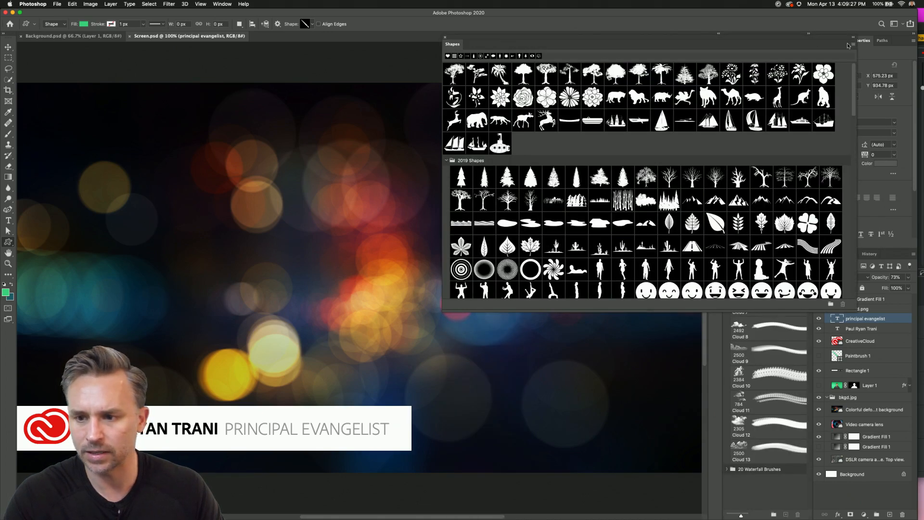
- Move the floating Shapes panel over the canvas and examine its options for loading Legacy Shapes and More
left_click_drag(822, 47, 536, 67)
left_click(569, 67)
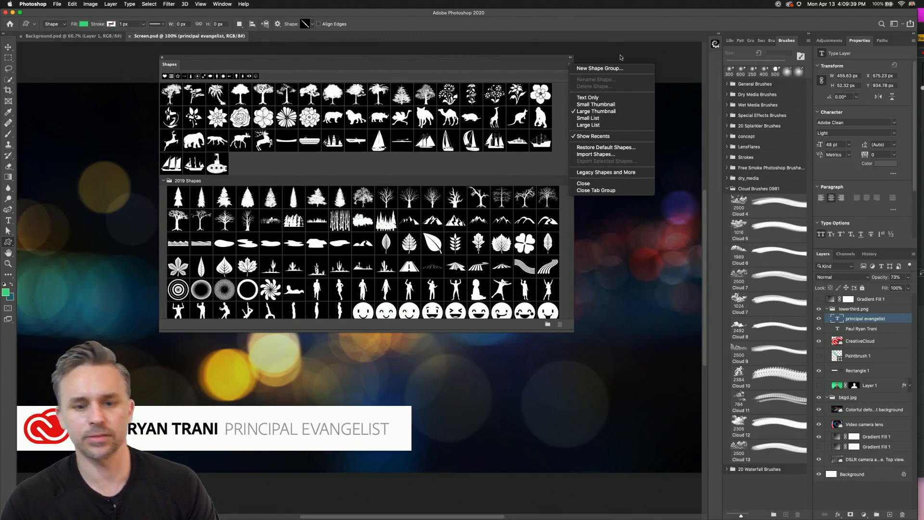
left_click(374, 77)
- Collapse the 2019 Shapes group, enlarge the Shapes panel, and examine the shapes in Legacy Shapes and More
left_click_drag(364, 64, 398, 65)
left_click(197, 181)
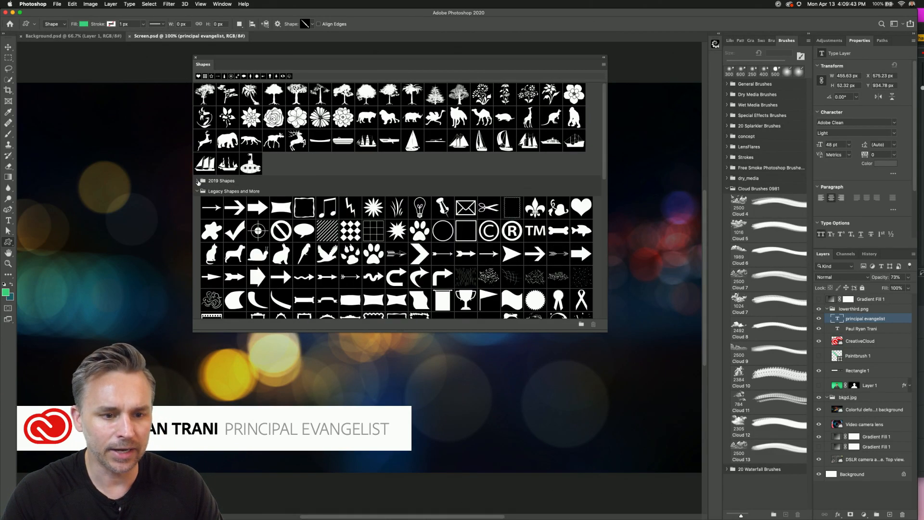
left_click(200, 192)
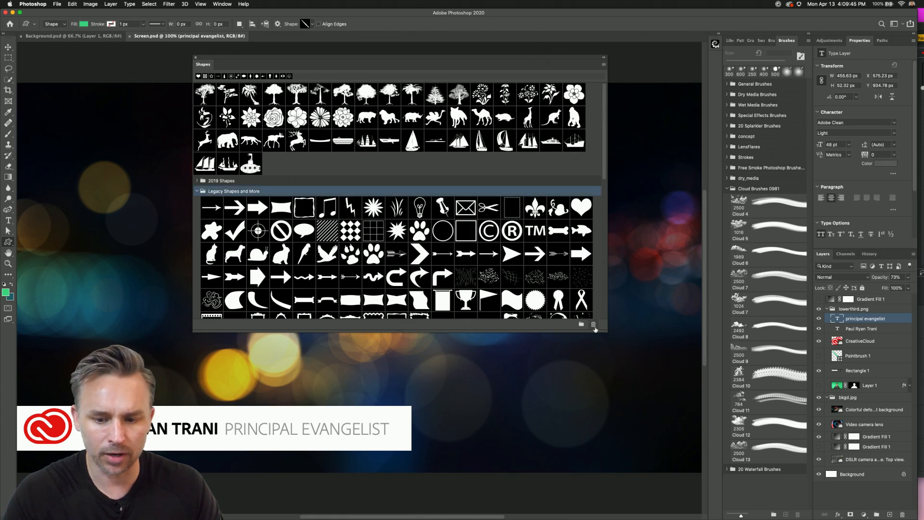
left_click_drag(607, 330, 645, 458)
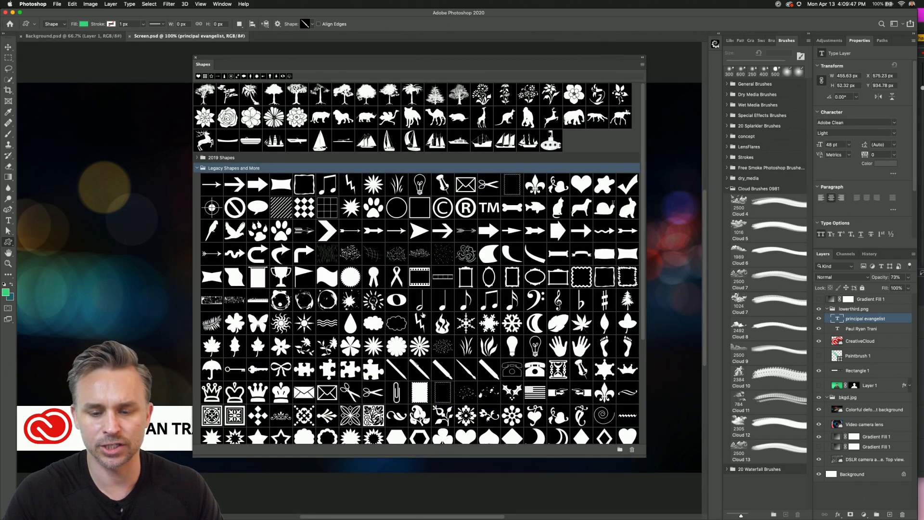
scroll(417, 263, "down", 1)
scroll(275, 376, "down", 5)
scroll(517, 198, "up", 5)
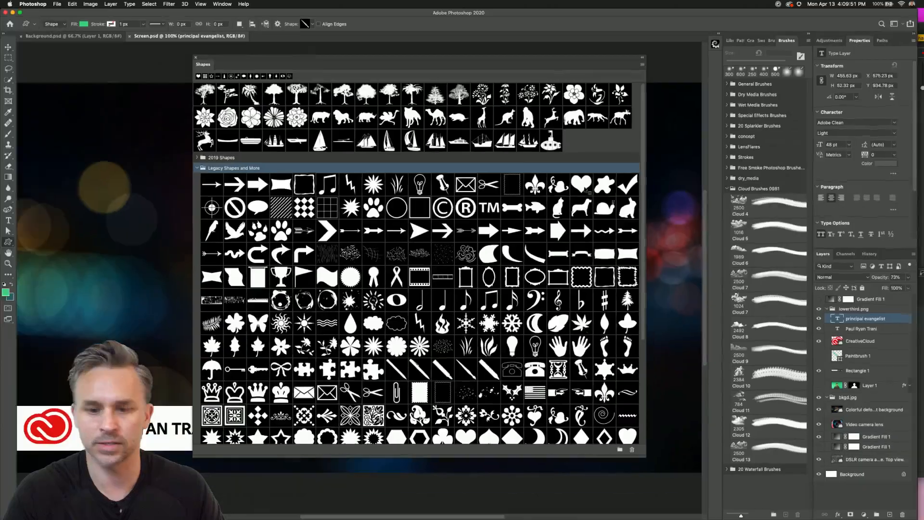
- Check the Shapes panel's option for loading Legacy Shapes and More, and compare it with the shape picker's options
left_click(642, 66)
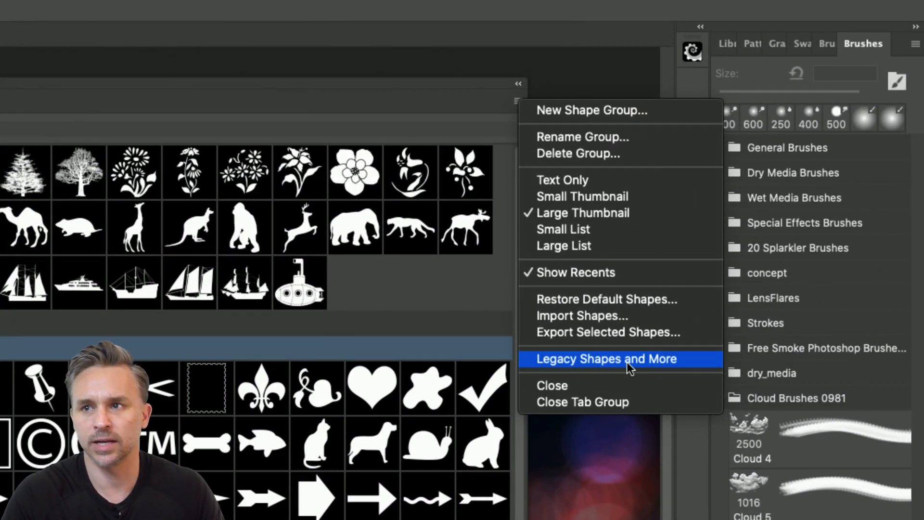
left_click(626, 362)
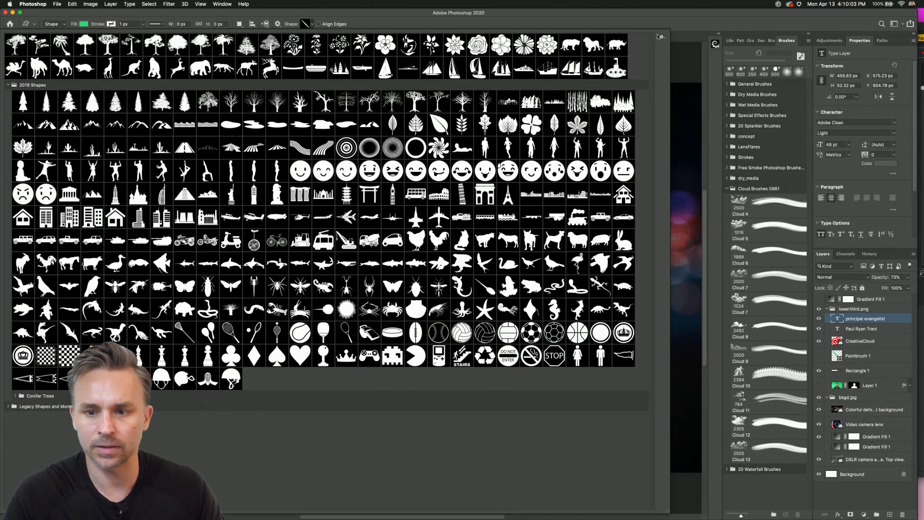
left_click(659, 37)
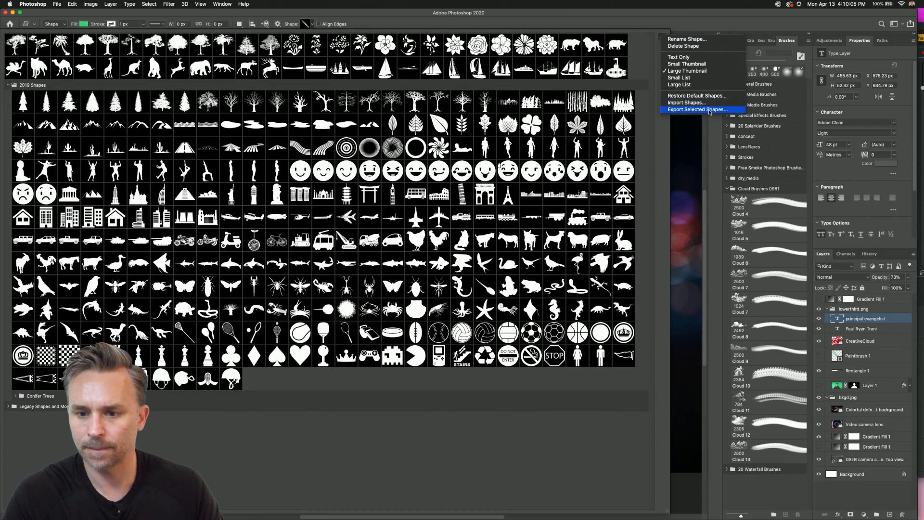
left_click(664, 16)
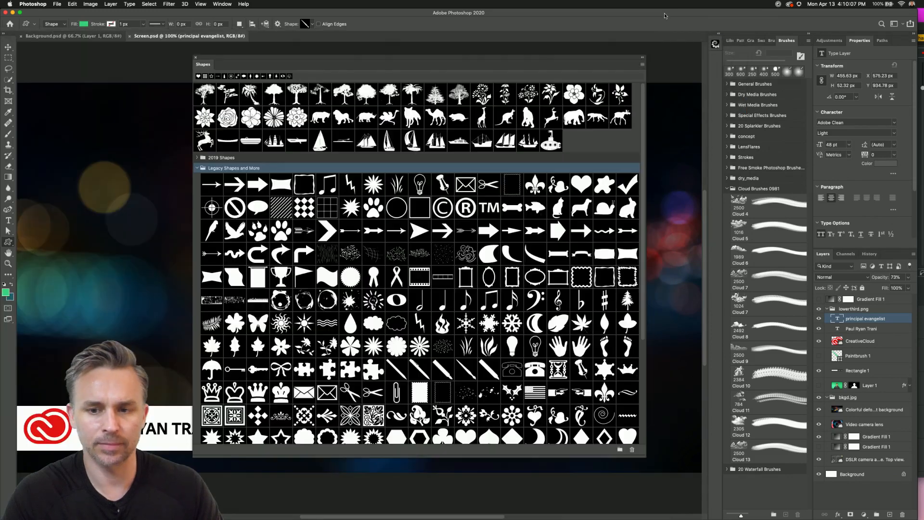
- Move the Shapes panel aside, try drawing a small shape with the legacy heart chosen, and delete its new layer
left_click_drag(201, 66, 337, 77)
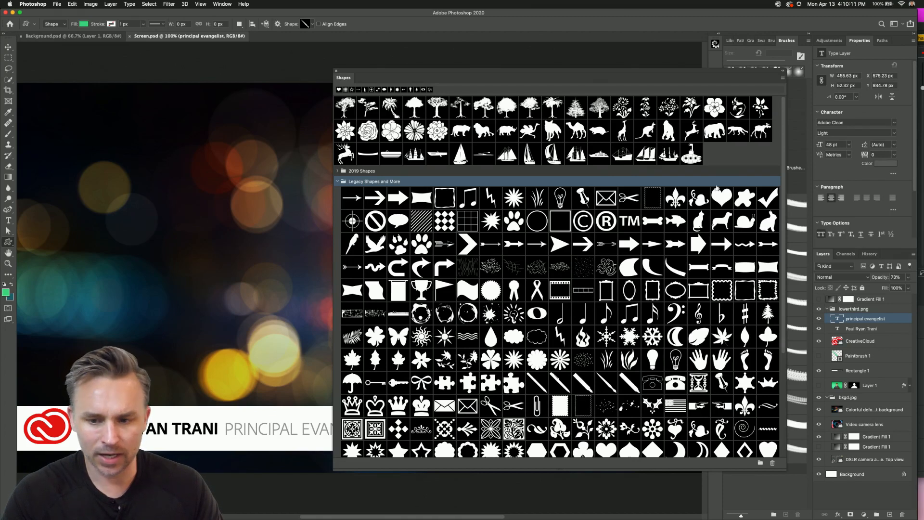
left_click(722, 199)
left_click_drag(101, 359, 109, 368)
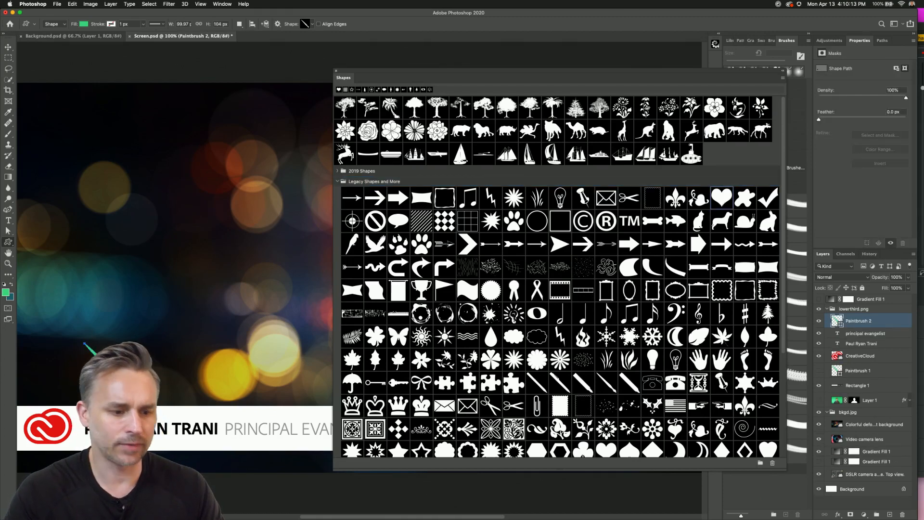
mouse_move(900, 327)
left_mouse_down()
mouse_move(866, 334)
mouse_move(871, 501)
mouse_move(902, 513)
left_mouse_up()
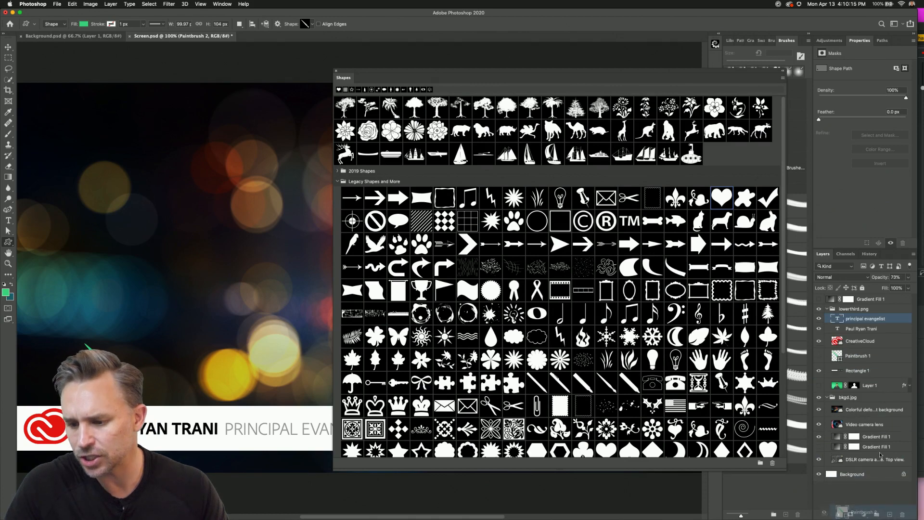
- Close the Shapes panel, activate the Rectangular Marquee tool, and save the document
left_click(336, 71)
left_click(10, 58)
key("super+s")
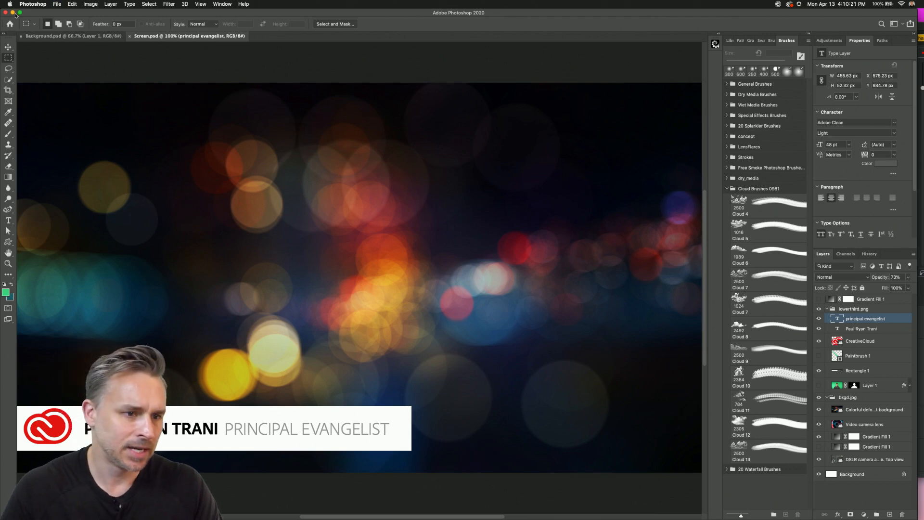
- Switch to Wirecast and add a Text overlay above lowerthird.png in the LIVE ACTION shot's layers
left_click(13, 12)
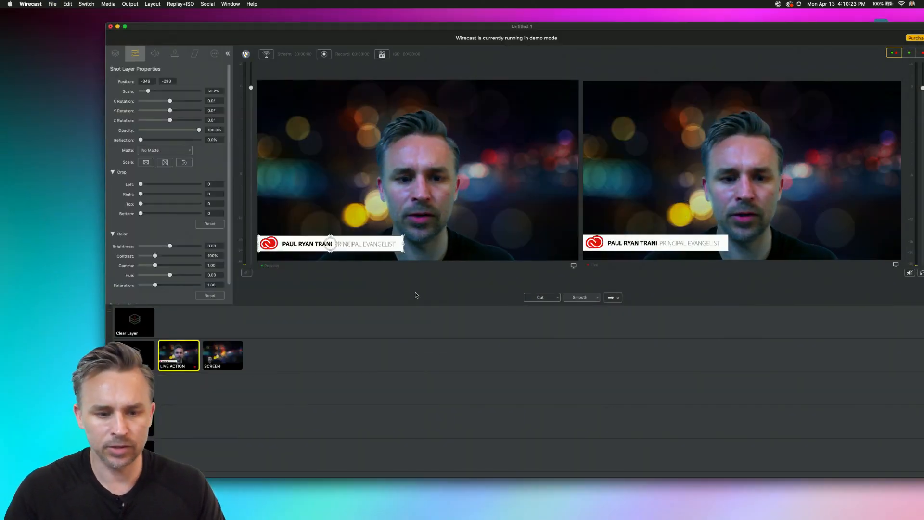
left_click(117, 54)
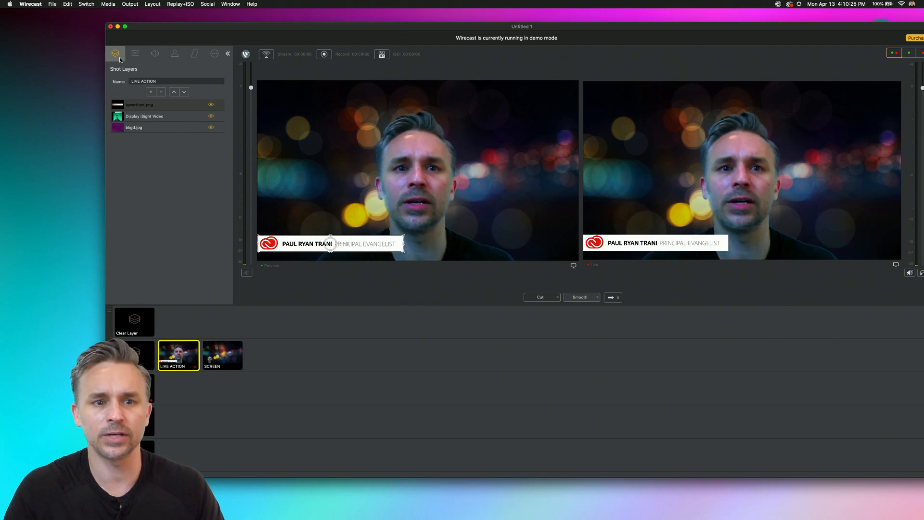
left_click(128, 105)
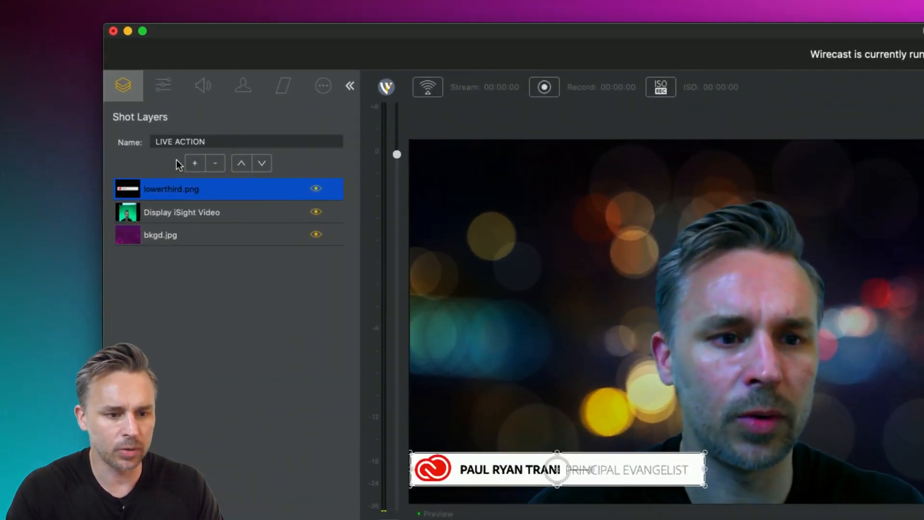
left_click(194, 163)
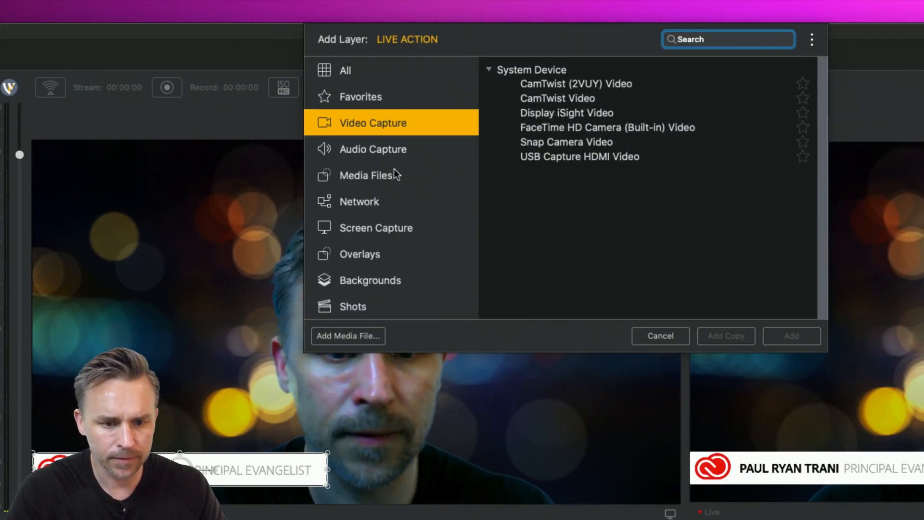
left_click(360, 256)
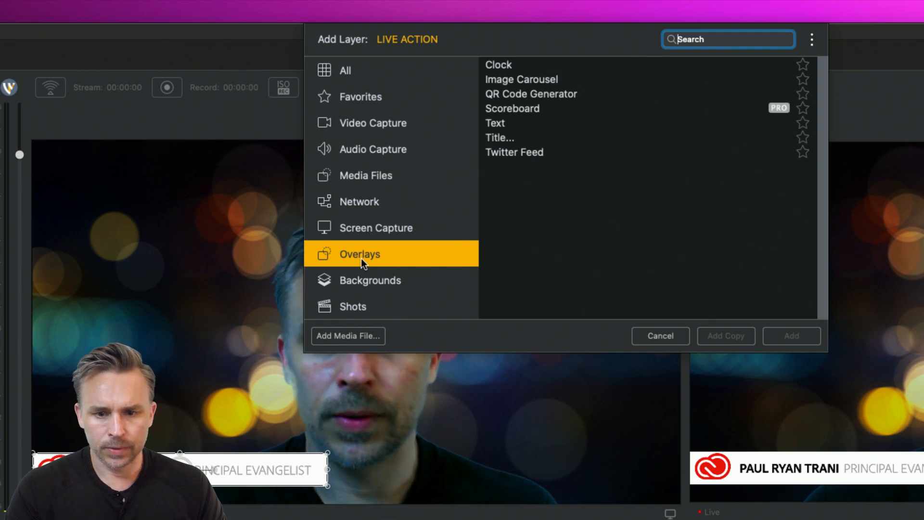
left_click(491, 126)
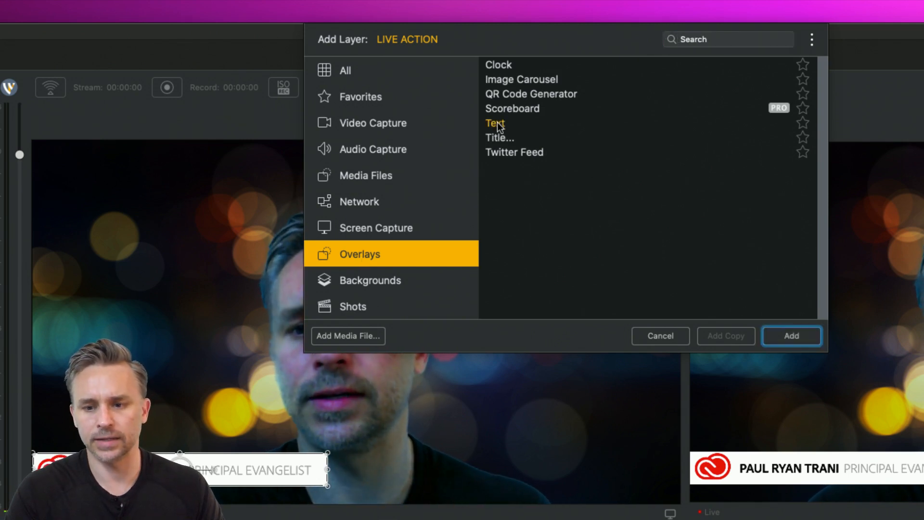
key("Return")
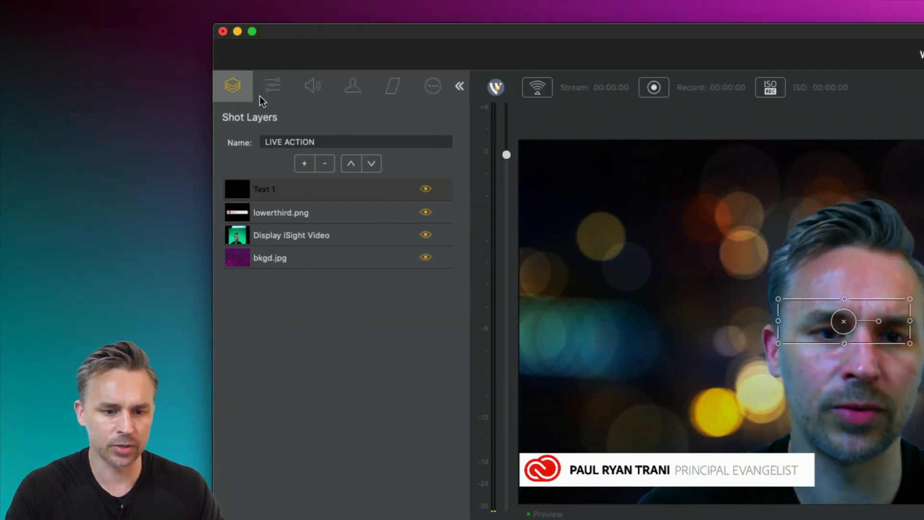
- Set the new text layer's content to HOW TO LIVESTREAM and position the title in the preview's upper-left corner
left_click_drag(801, 321, 563, 198)
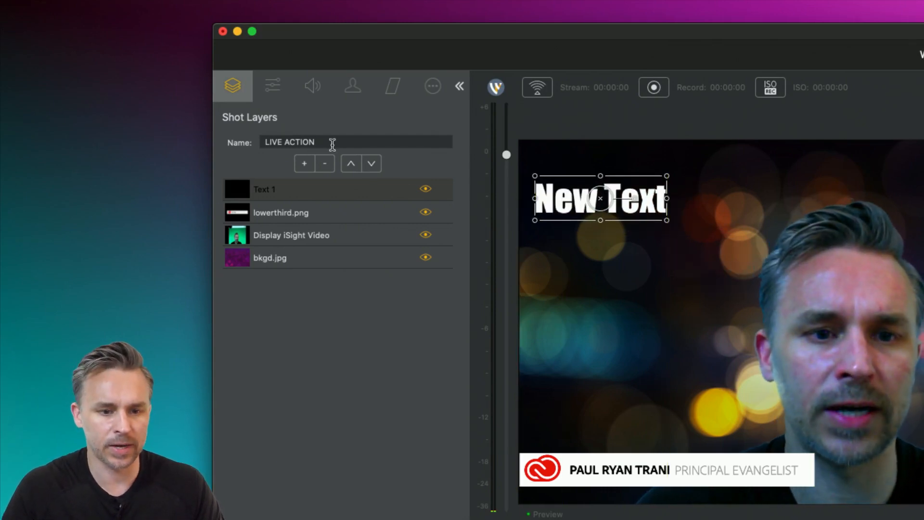
left_click(433, 86)
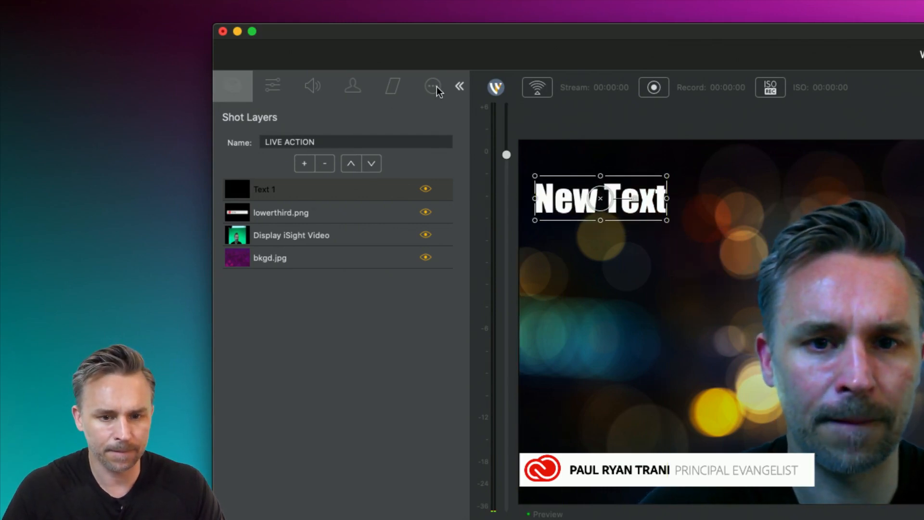
left_click_drag(324, 231, 123, 192)
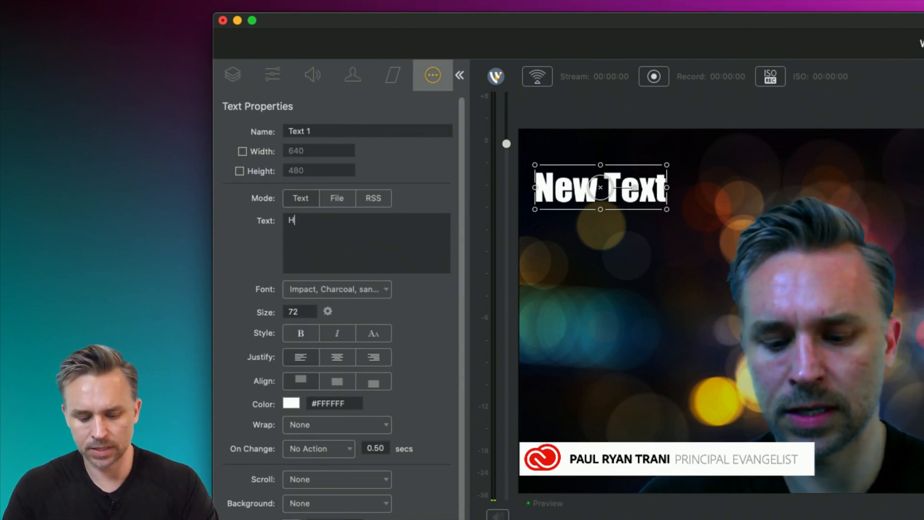
type("HOW TO LIVESTREAM")
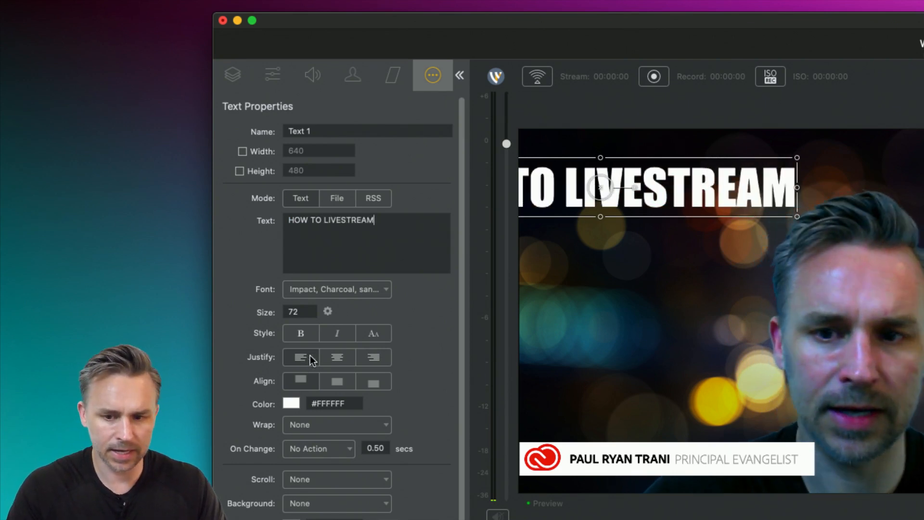
key("super+a")
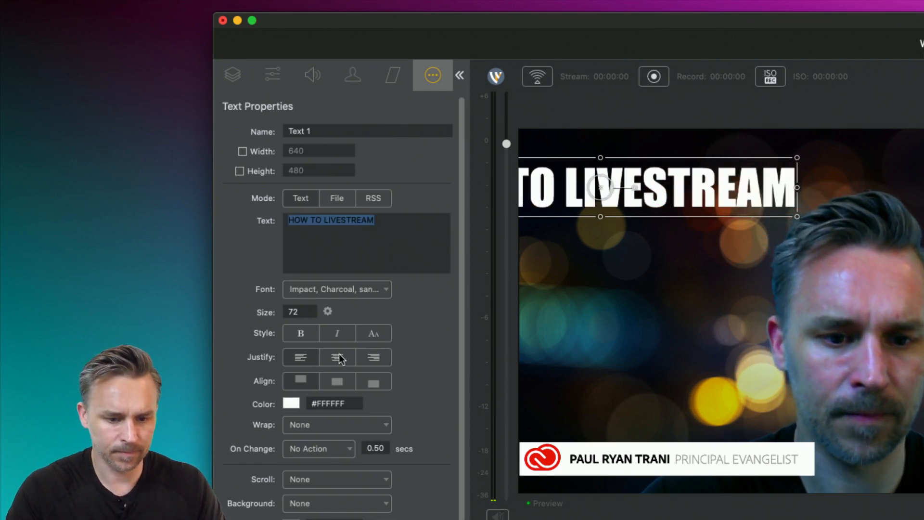
left_click_drag(516, 203, 658, 199)
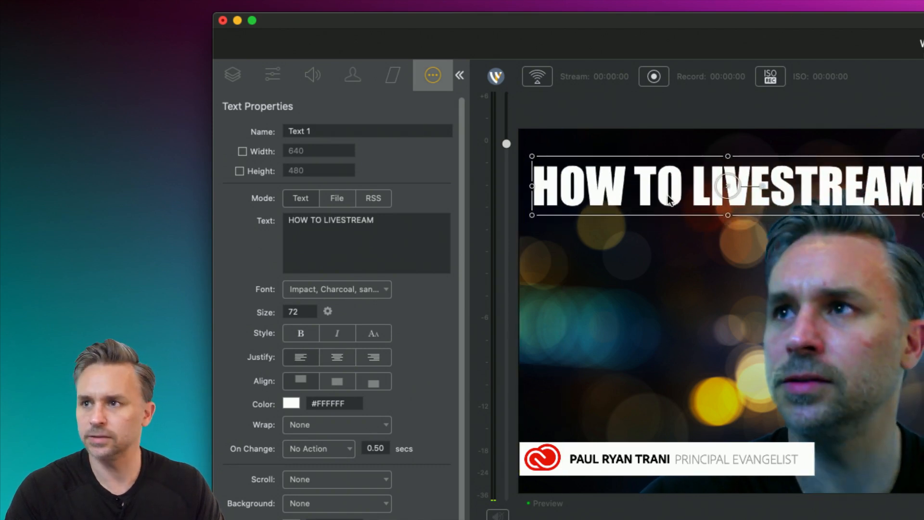
- Set the title's font to Arial Black, Gadget, sans-serif, reposition it across the top of the preview, and take the shot live
left_click(364, 289)
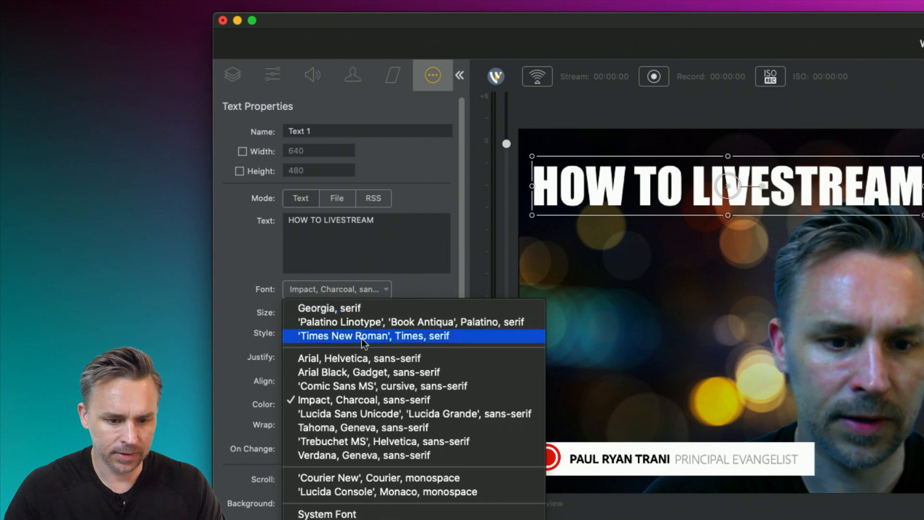
left_click(360, 375)
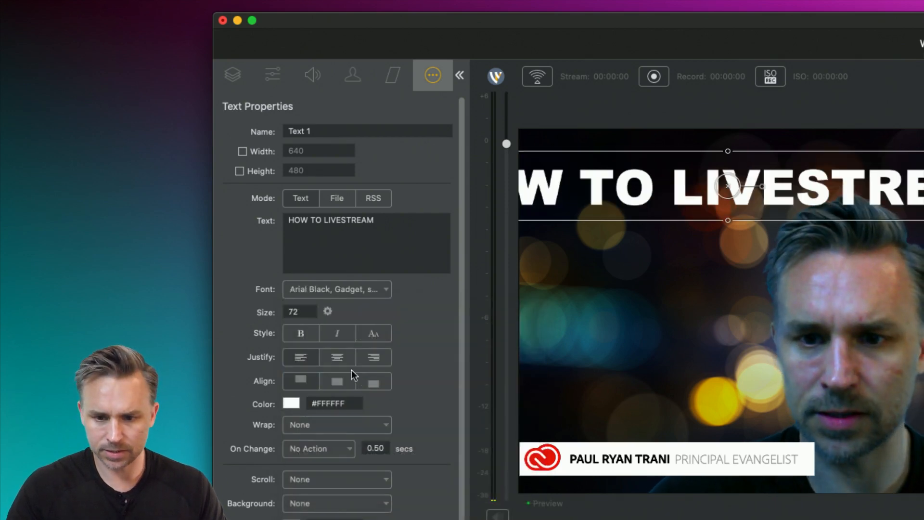
left_click_drag(562, 190, 661, 187)
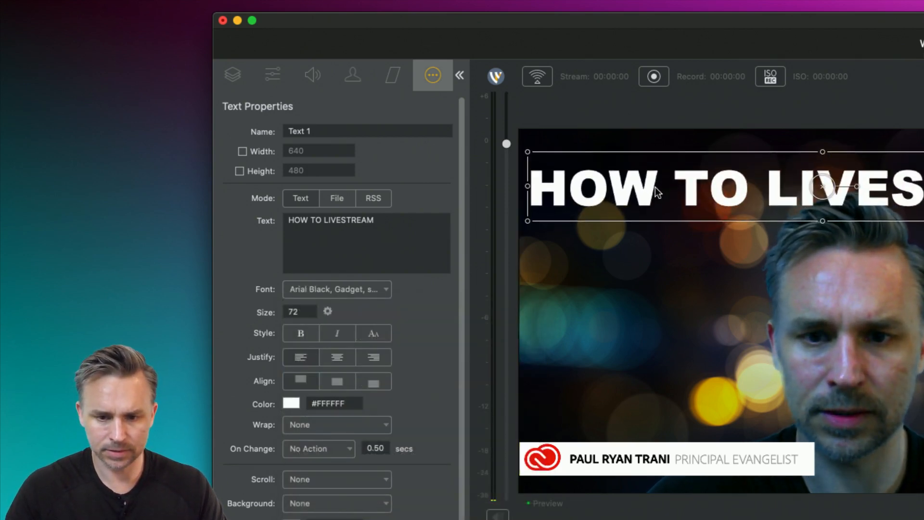
scroll(250, 238, "down", 1)
scroll(250, 238, "down", 2)
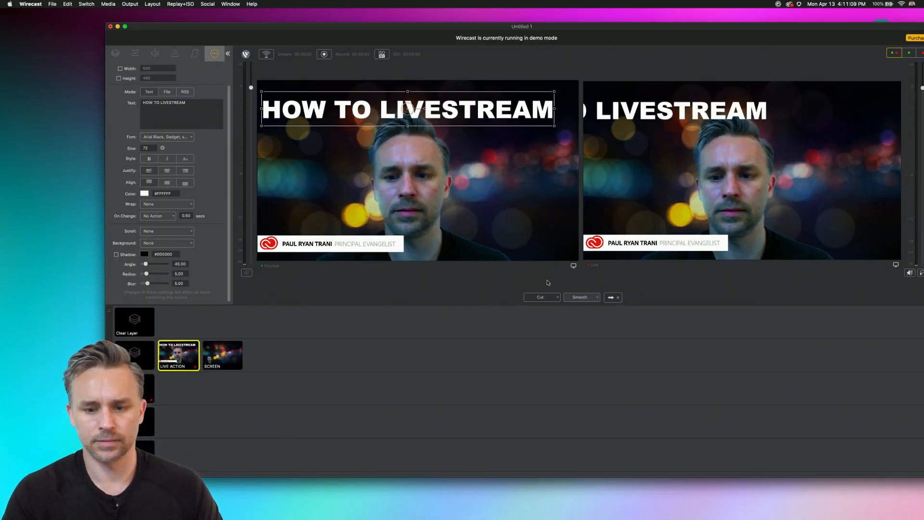
left_click(610, 296)
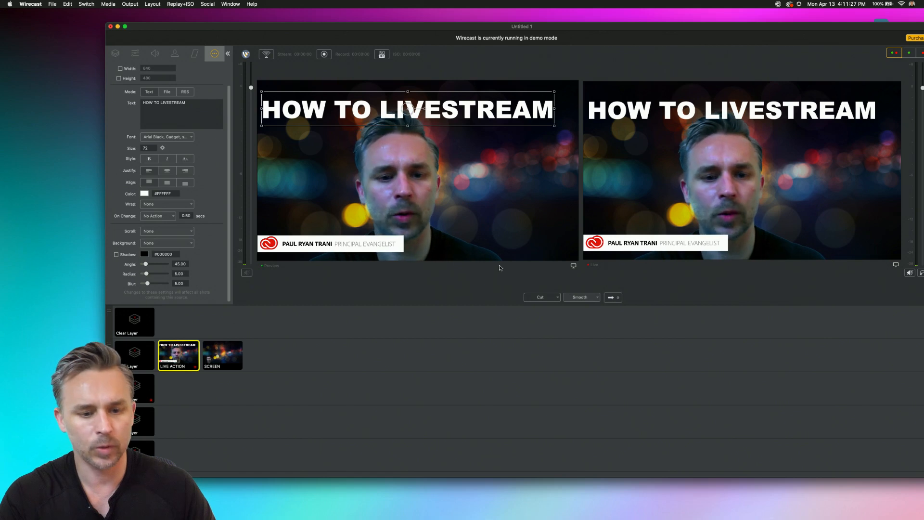
- Minimize Wirecast and close the Screen-assets and Dropbox Finder windows to clear the desktop
mouse_move(178, 516)
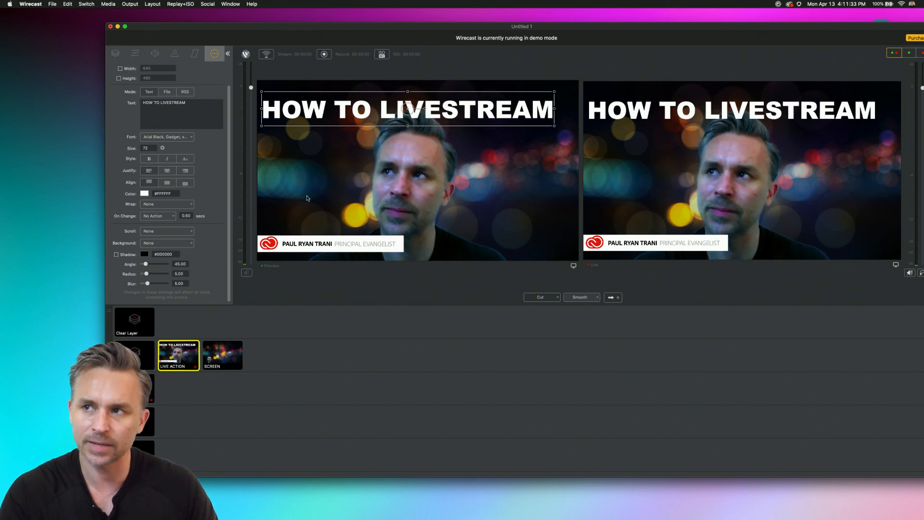
mouse_move(250, 513)
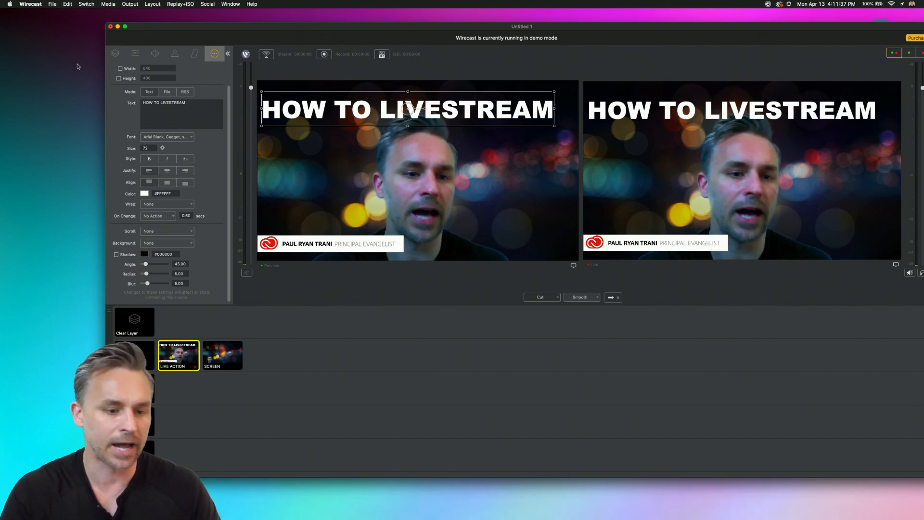
left_click(117, 27)
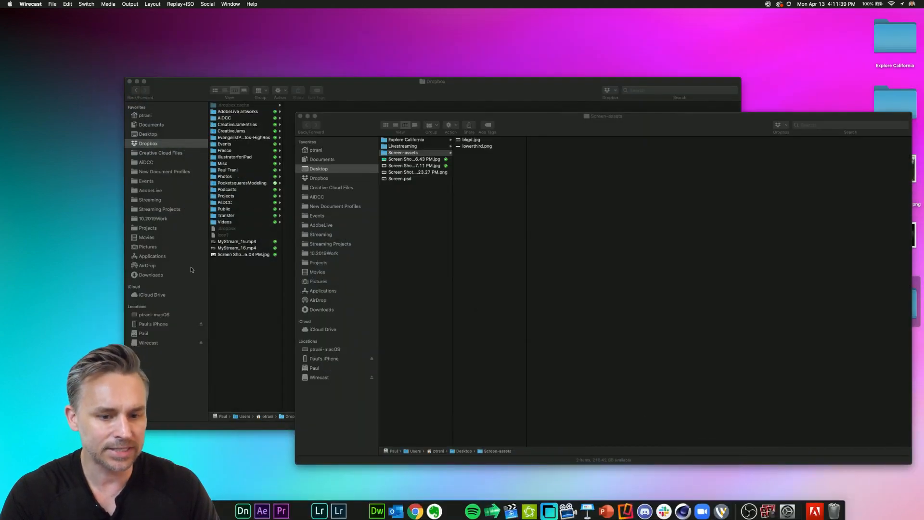
left_click(299, 116)
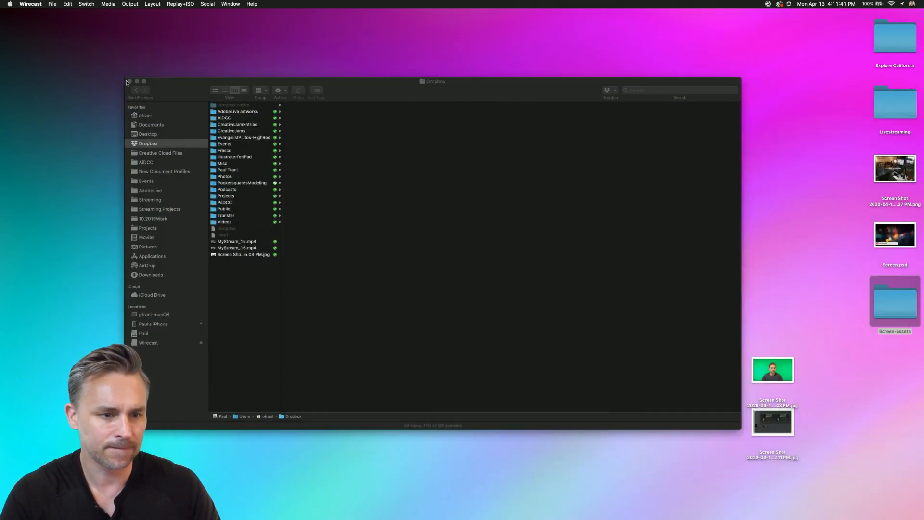
left_click(130, 82)
left_click(708, 350)
mouse_move(311, 509)
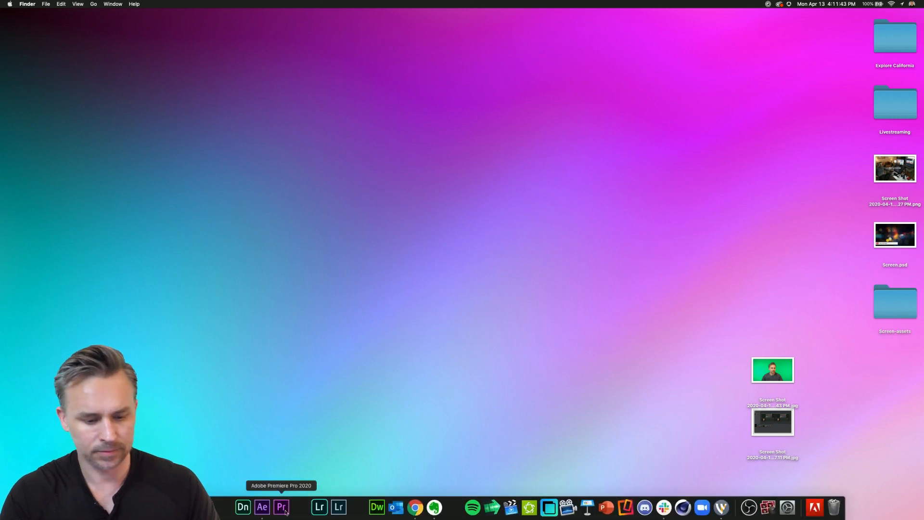
- Switch to Photoshop's Screen.psd, collapse the Brushes panel group, and fold up the lowerthird.png layer group
left_click(166, 507)
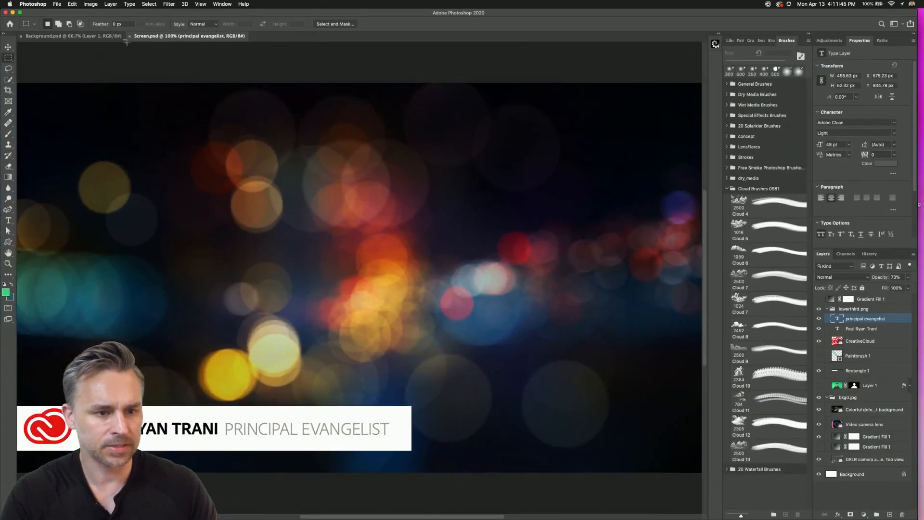
left_click(810, 33)
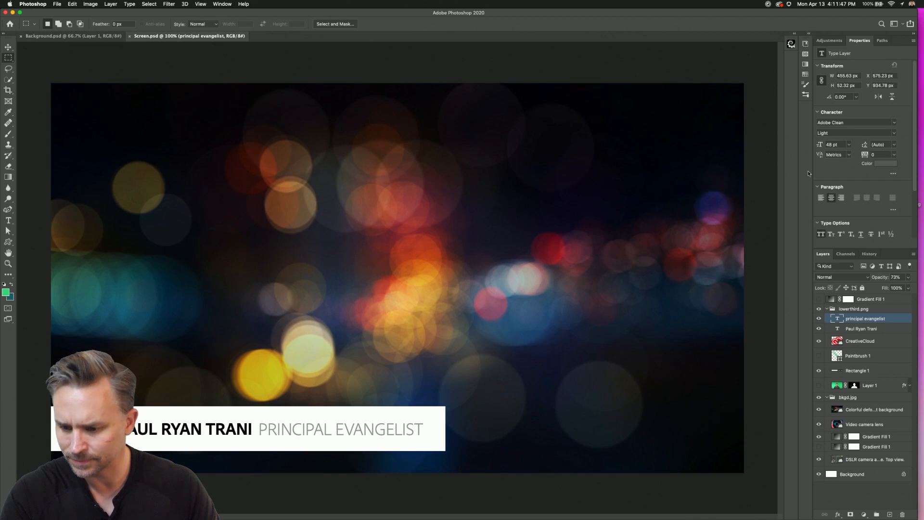
left_click(827, 309)
- Hide the Colorful defocused bokeh background and Video camera lens layers in the bkgd.jpg group, and save Screen.psd
left_click(845, 328)
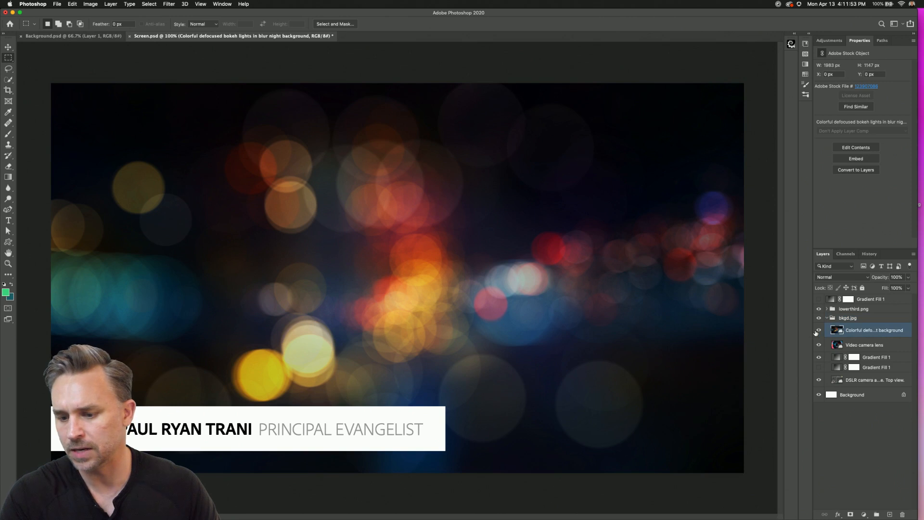
left_click(818, 330)
left_click(818, 345)
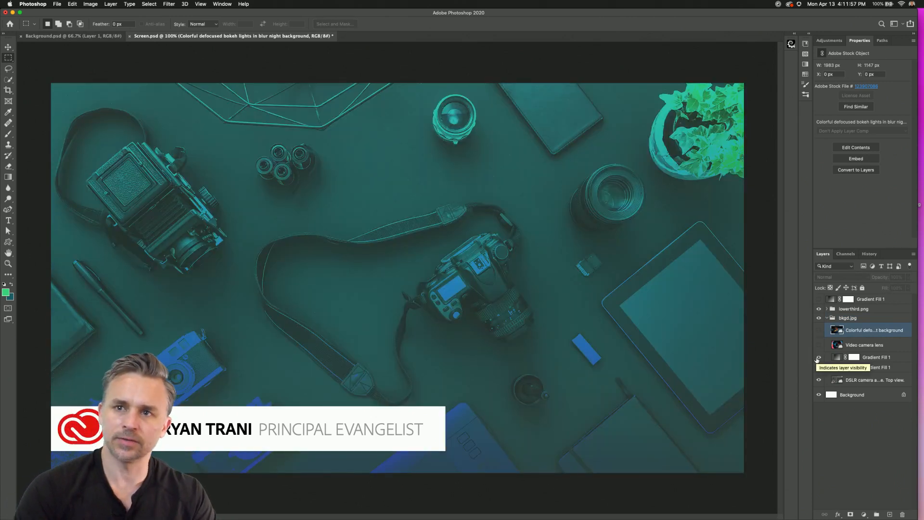
key("super+s")
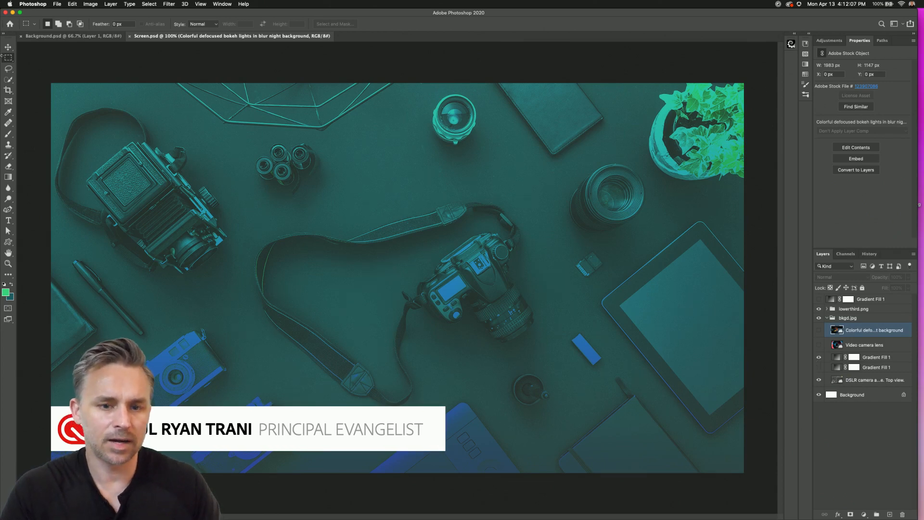
- Minimize Photoshop, restore the Wirecast window, and reposition it on the desktop
left_click(12, 13)
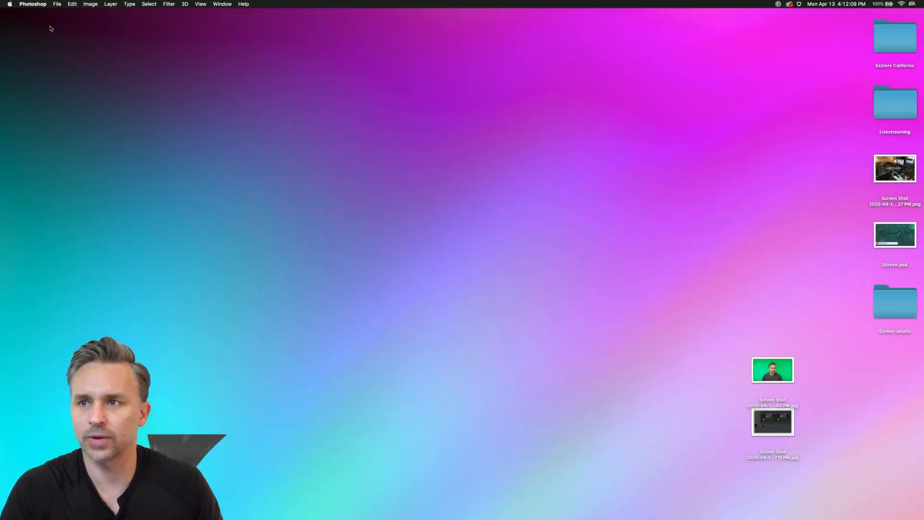
left_click(578, 310)
mouse_move(492, 509)
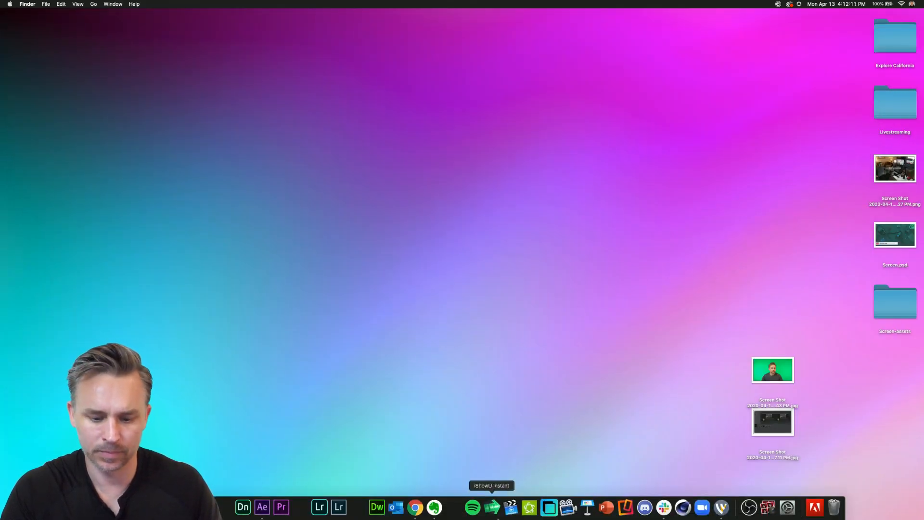
left_click(721, 506)
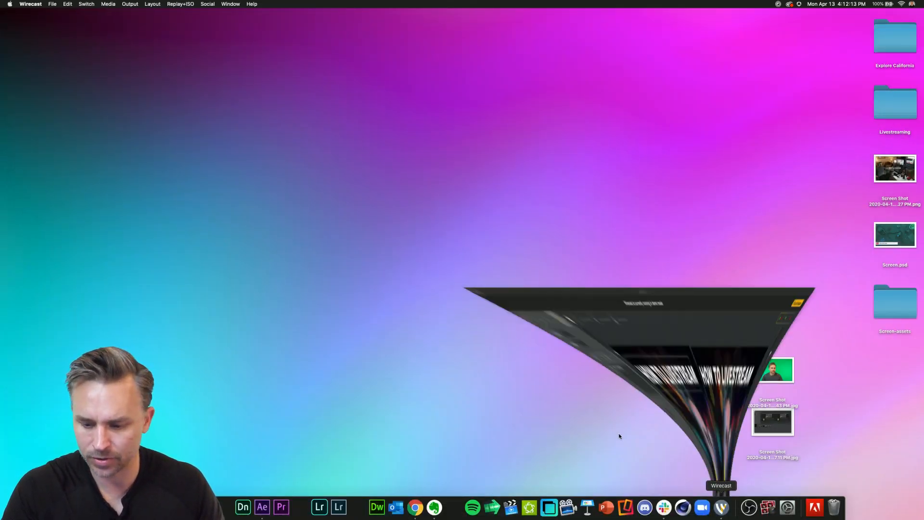
left_click_drag(455, 32, 412, 27)
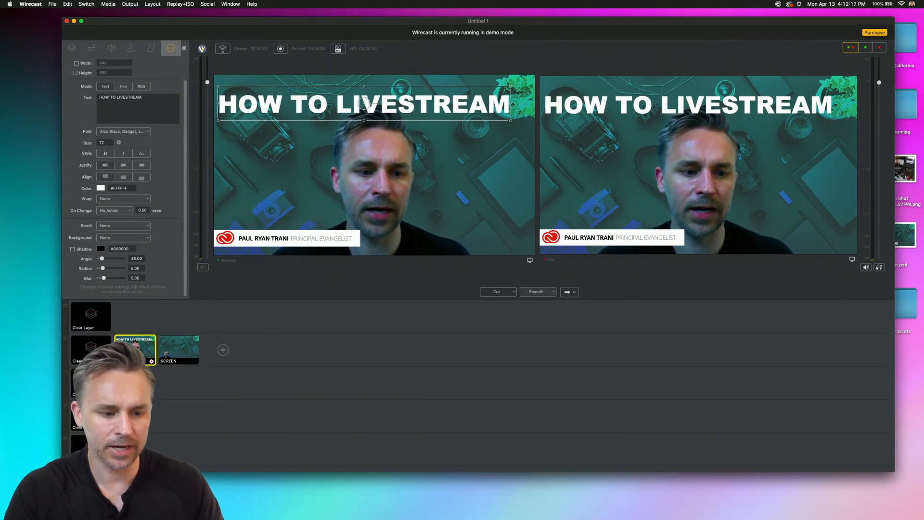
- Load the SCREEN shot into the preview and start adding a layer to it from the Screen Capture sources
right_click(133, 347)
key("Escape")
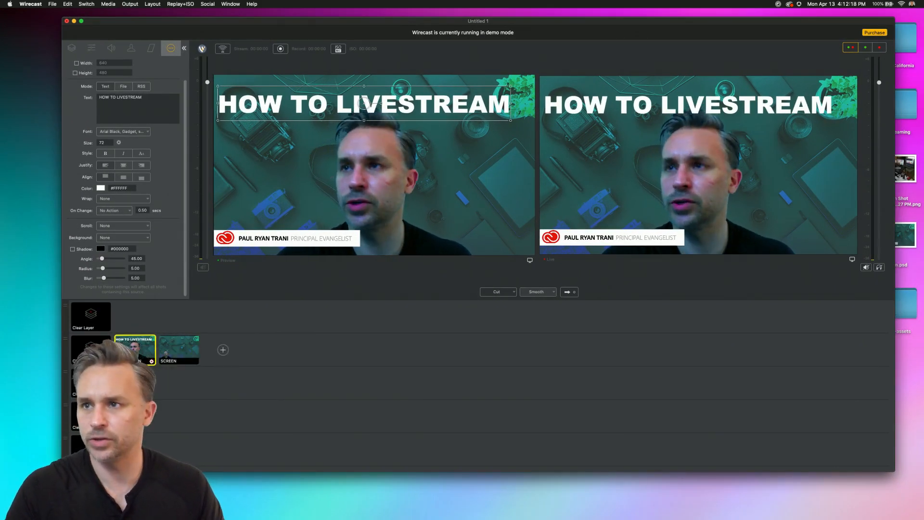
left_click(179, 349)
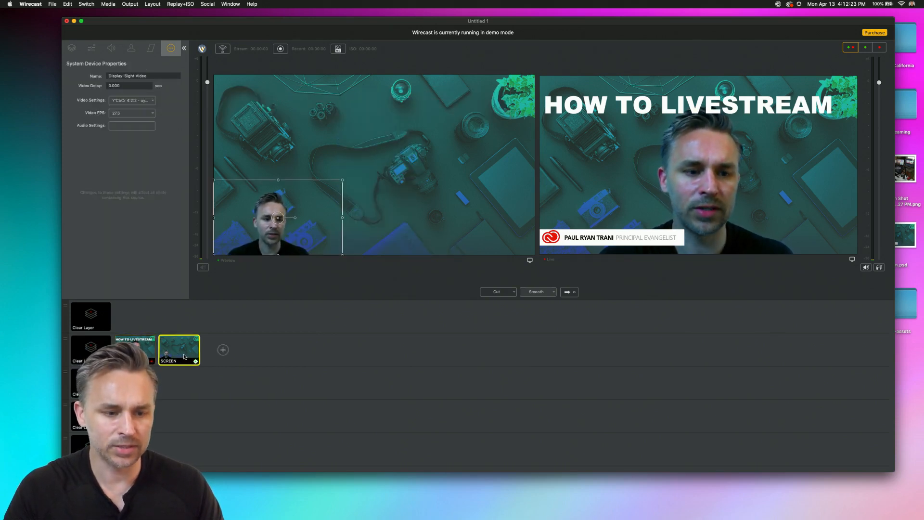
left_click(69, 49)
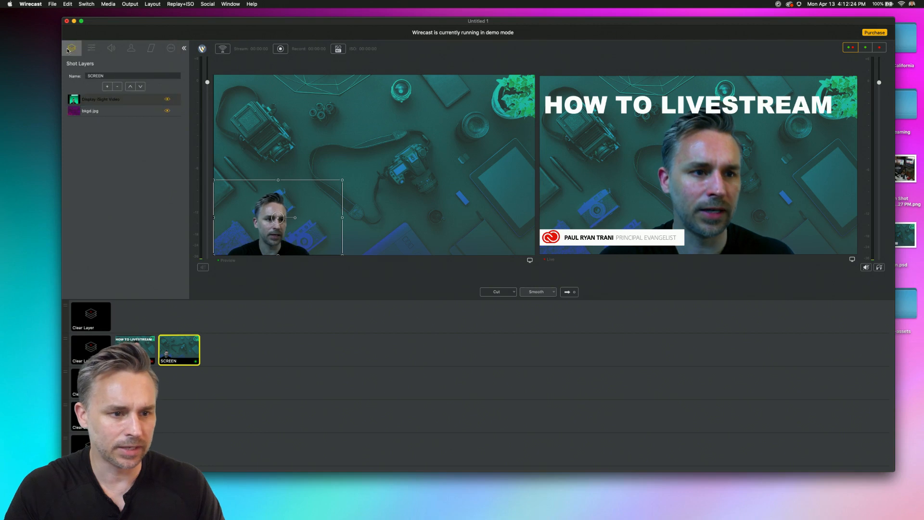
left_click(108, 87)
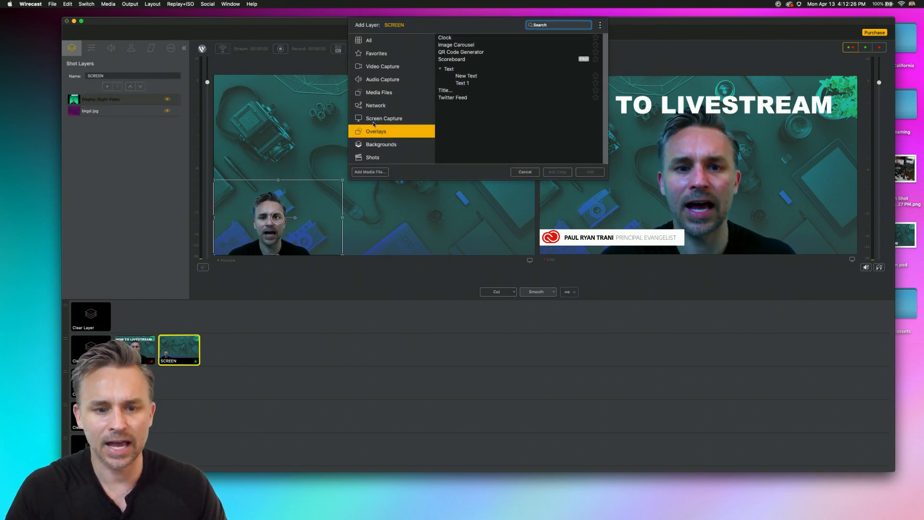
left_click(366, 67)
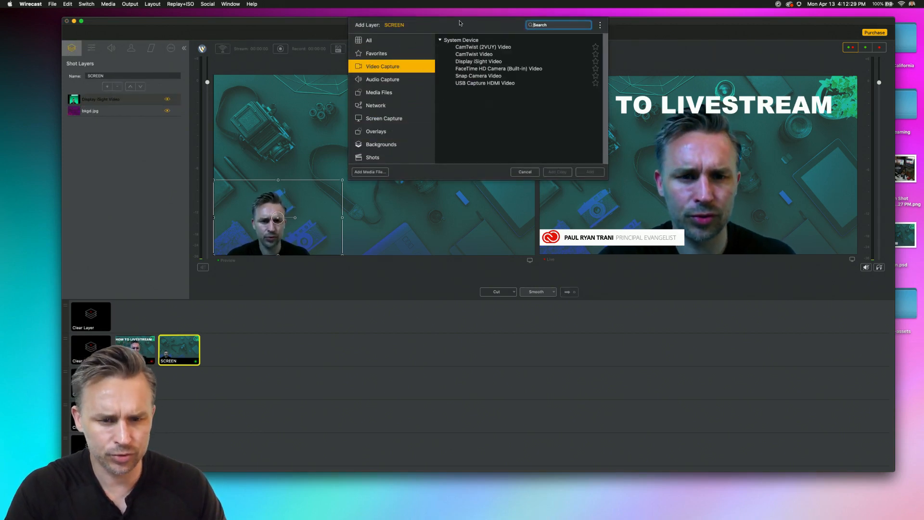
left_click(392, 119)
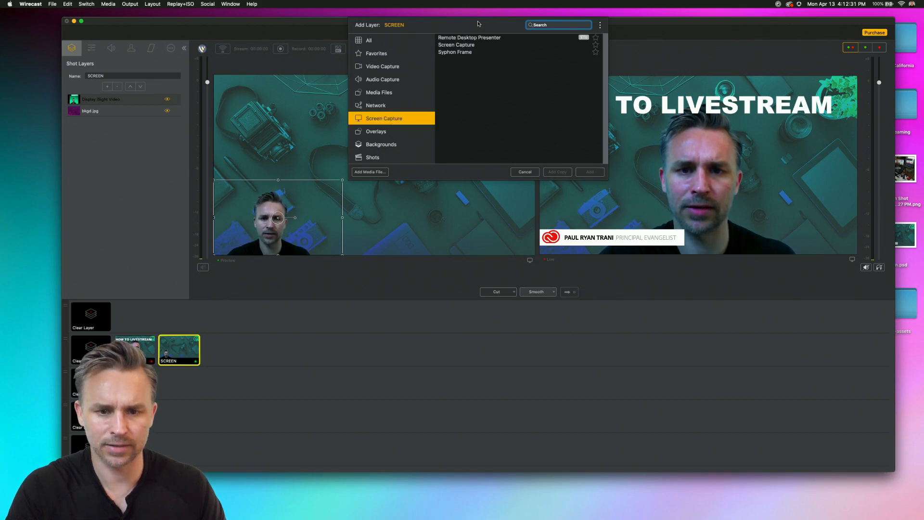
- Switch to Chrome, move the How to Livestream browser window lower on the desktop, and return to Wirecast
left_click(415, 513)
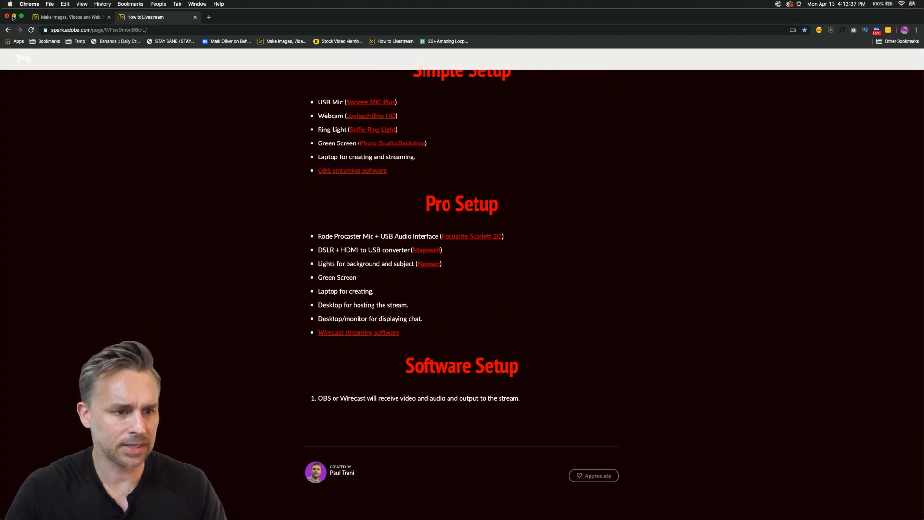
left_click_drag(342, 16, 345, 157)
left_click(505, 89)
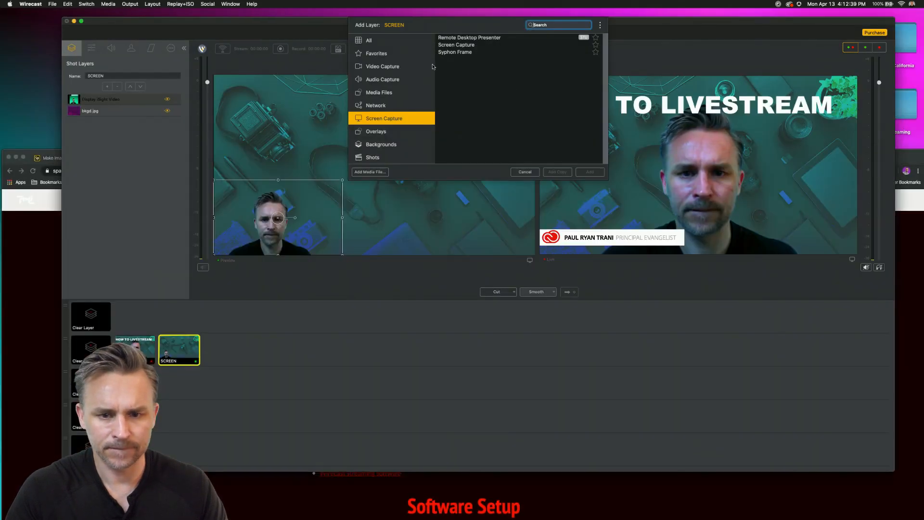
- Add a Screen Capture source to the SCREEN shot and open the new layer's source properties
left_click(453, 47)
left_click(588, 172)
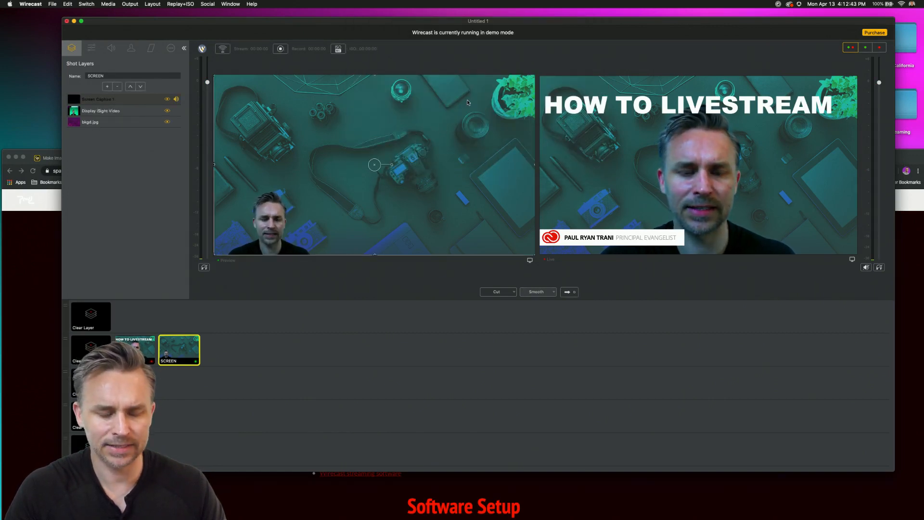
left_click(95, 100)
left_click(170, 49)
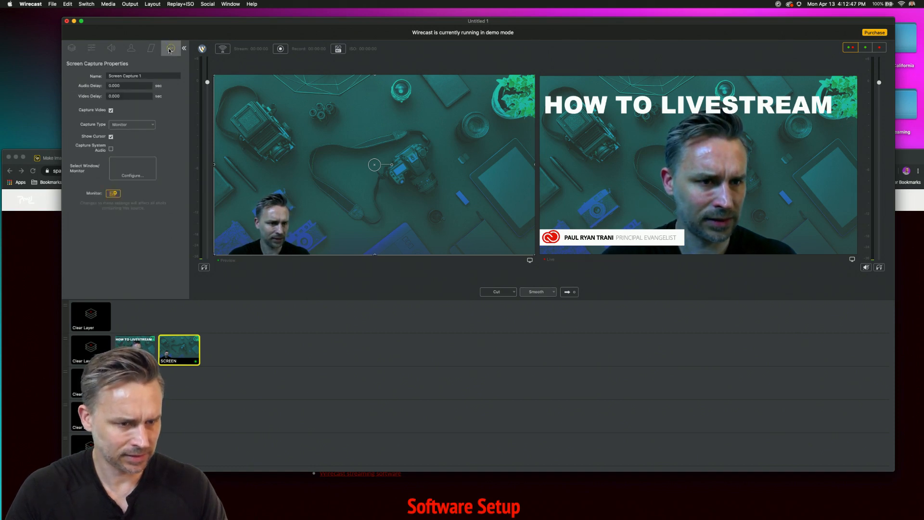
- Switch the screen capture's type between Window and Monitor, ending on Monitor
left_click(126, 126)
left_click(125, 140)
left_click(124, 126)
left_click(125, 134)
left_click(124, 126)
left_click(125, 141)
left_click(124, 126)
left_click(125, 133)
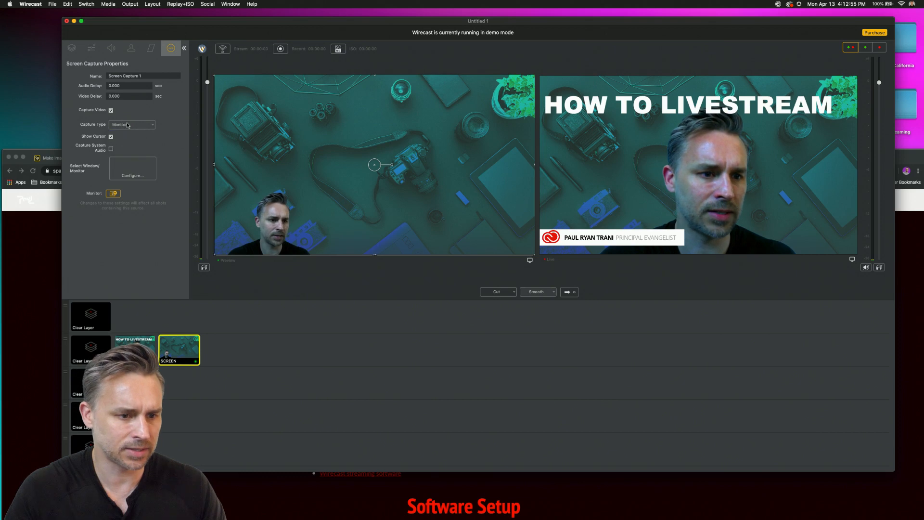
- Configure the screen capture to use the LED Cinema Display monitor with a Fullscreen selection
left_click(128, 168)
left_click(442, 142)
left_click(448, 160)
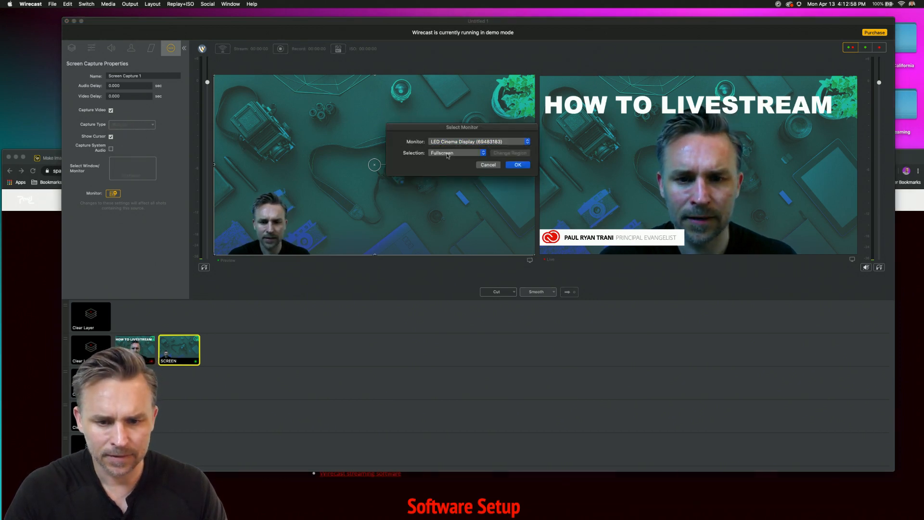
left_click(517, 165)
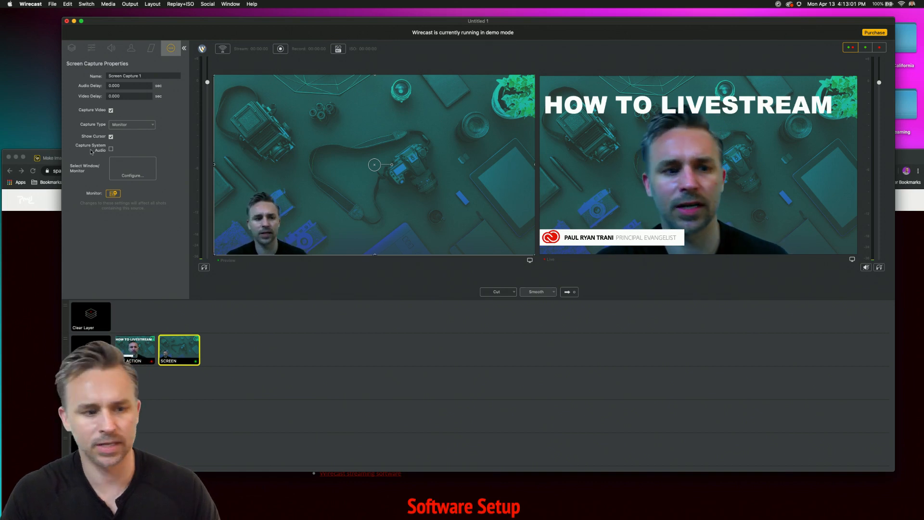
- Check the Screen Capture layer in the SCREEN shot's layer list and look through its property groups, including smooth transitions
left_click(71, 48)
left_click(167, 102)
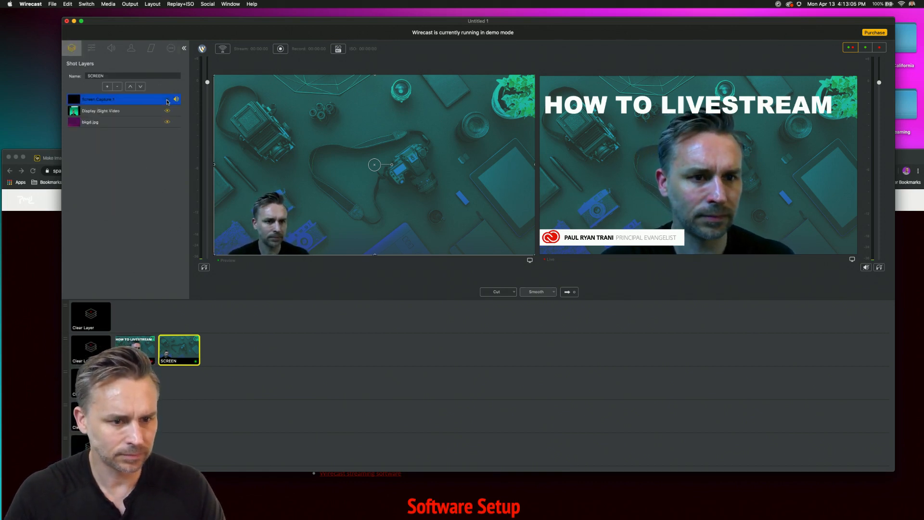
left_click(91, 49)
left_click(111, 48)
left_click(131, 48)
left_click(142, 50)
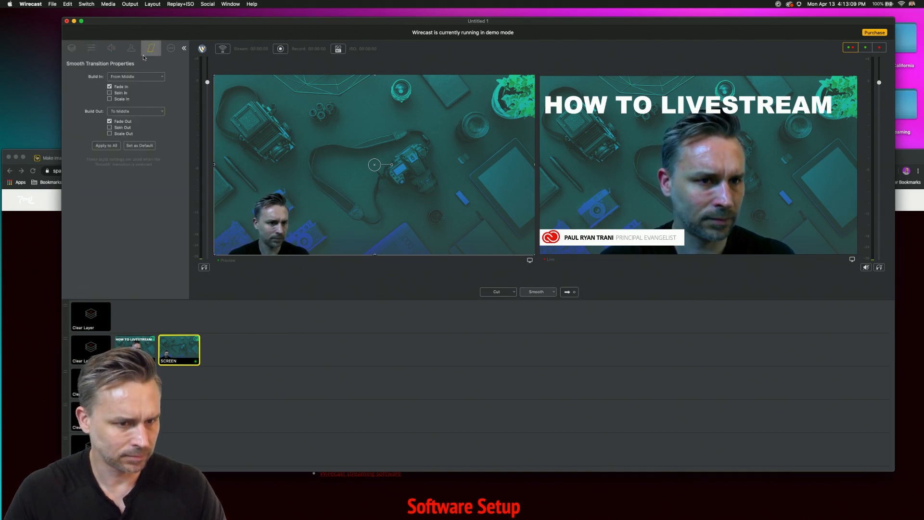
left_click(171, 48)
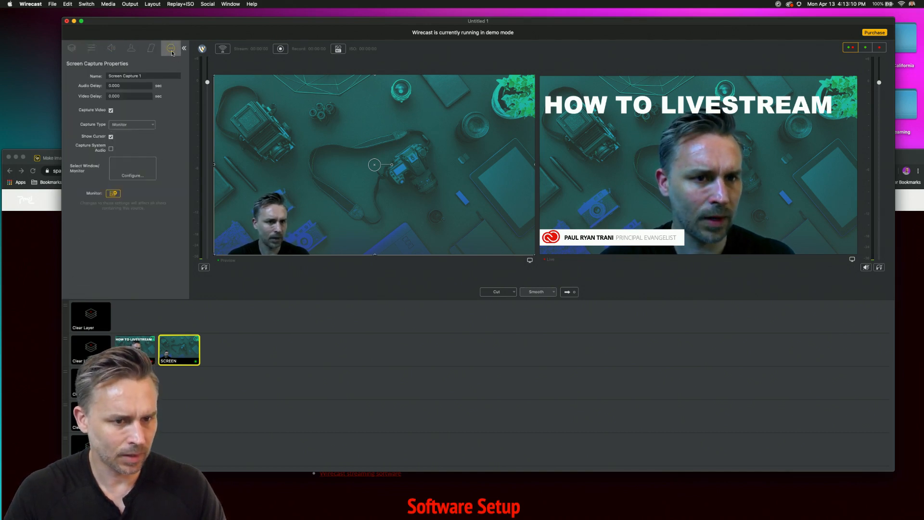
- Try to set the capture type to Window and choose a different application window as the source
left_click(122, 125)
left_click(123, 142)
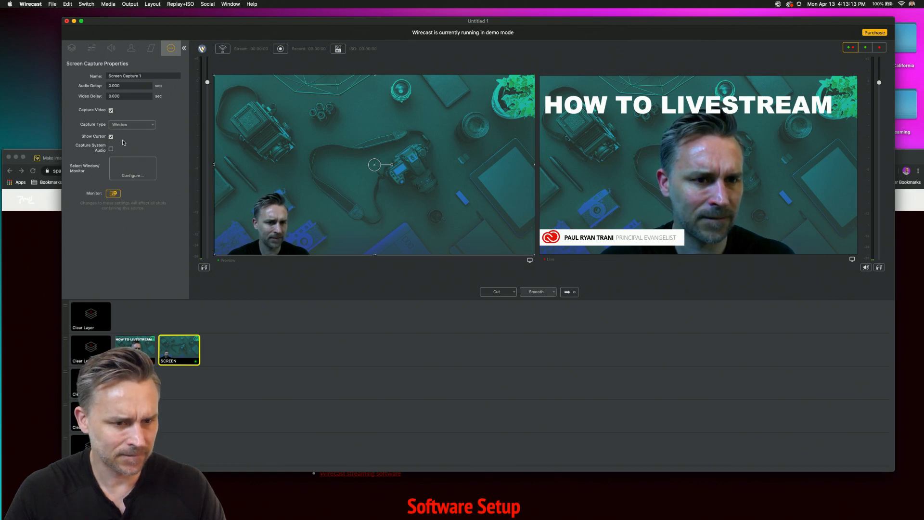
left_click(118, 170)
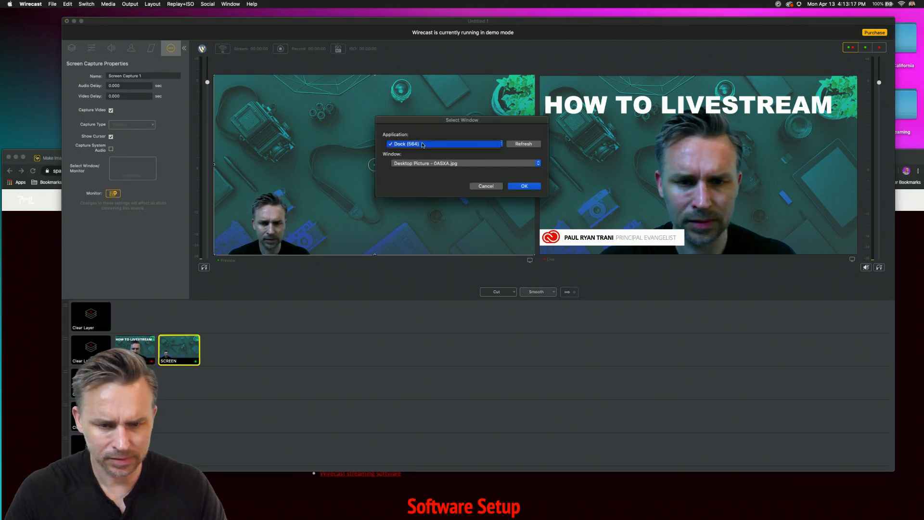
left_click(428, 163)
left_click(429, 146)
left_click(426, 143)
left_click(426, 143)
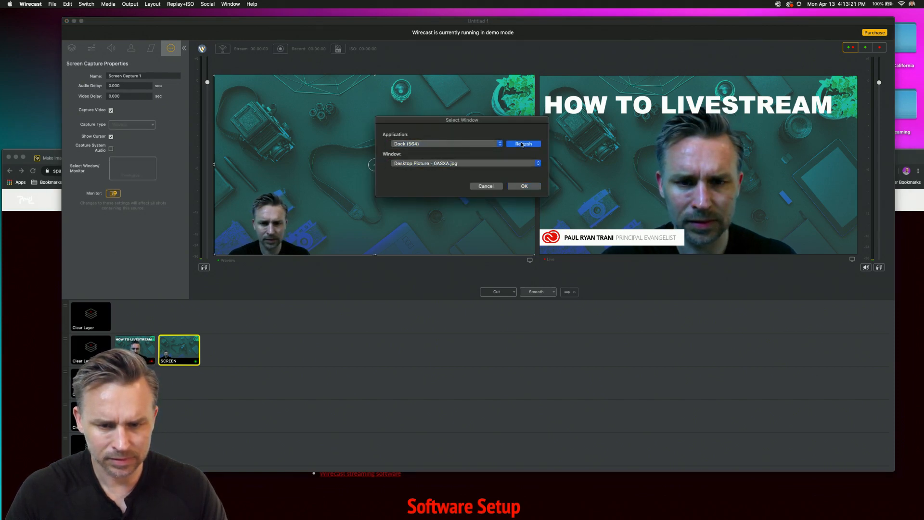
left_click(465, 144)
left_click(464, 145)
left_click(486, 186)
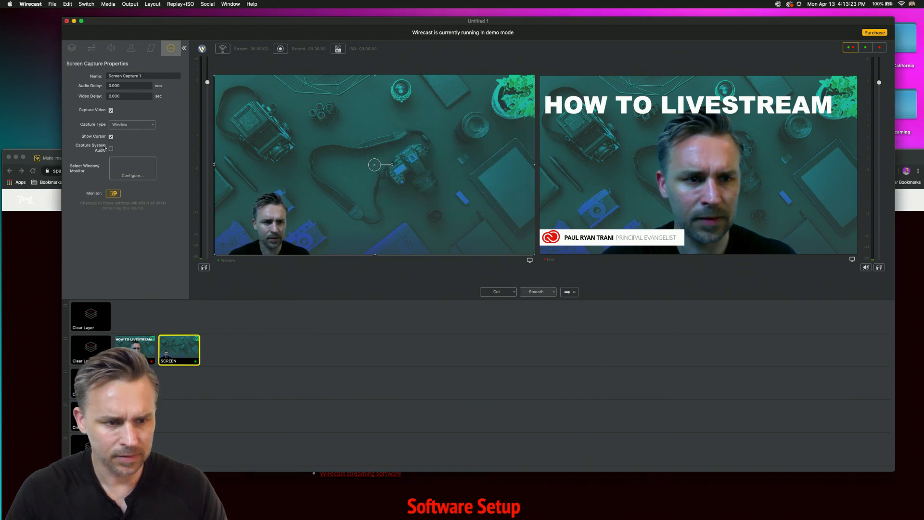
- Set the capture type back to Monitor and reapply the LED Cinema Display source with Fullscreen selection
left_click(121, 125)
left_click(123, 135)
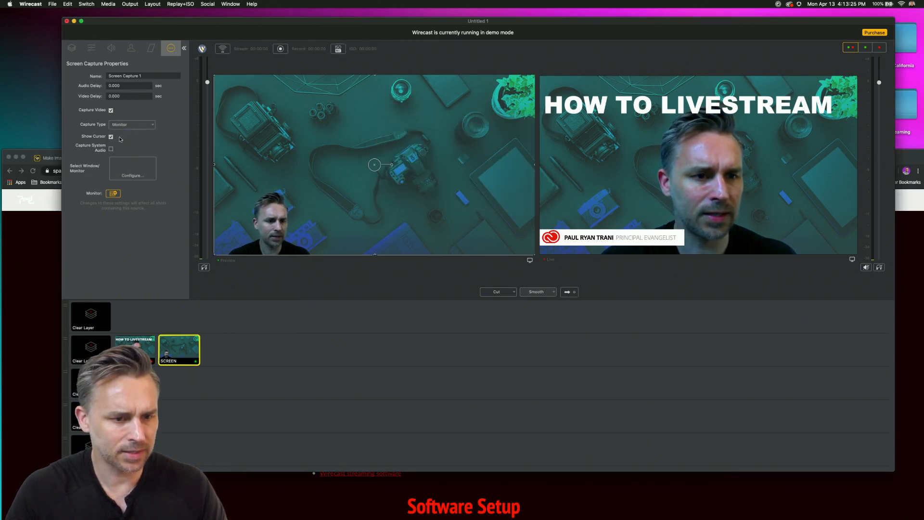
left_click(127, 173)
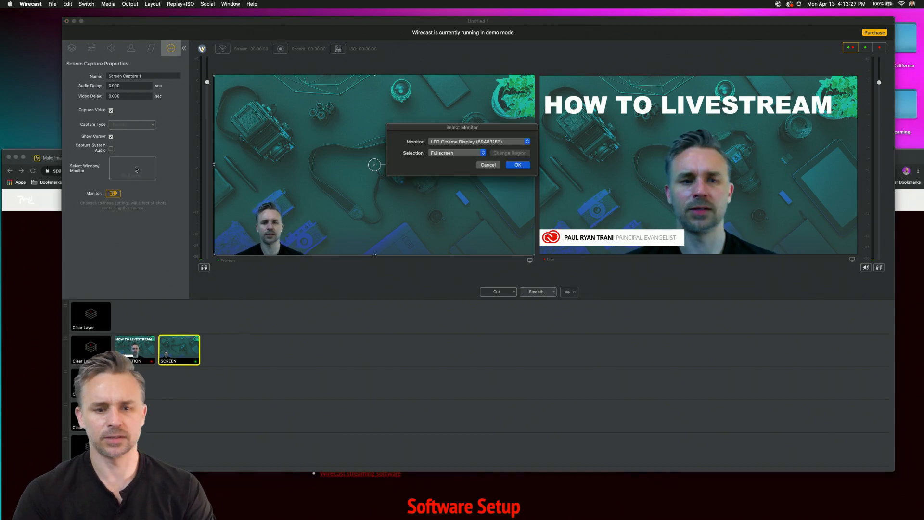
left_click(514, 165)
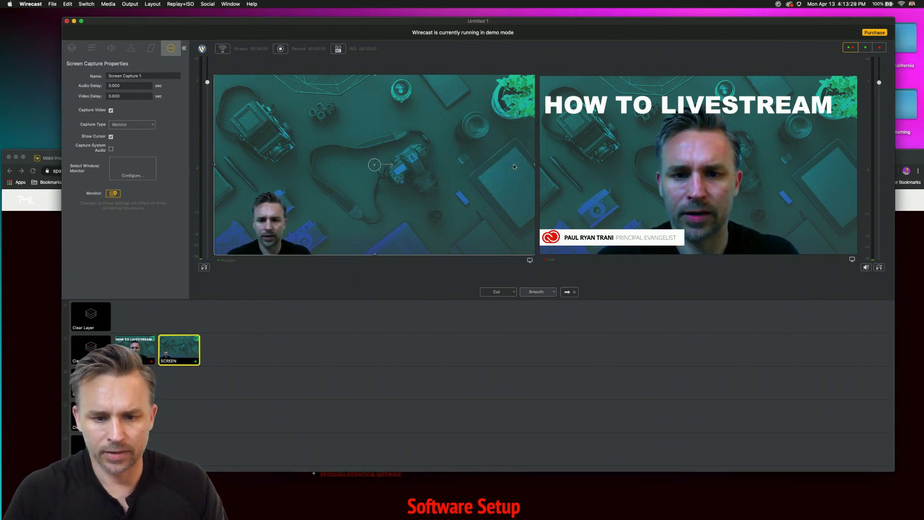
- Take the SCREEN shot live, switch the live output back to LIVE ACTION, and load SCREEN into the preview
left_click(569, 292)
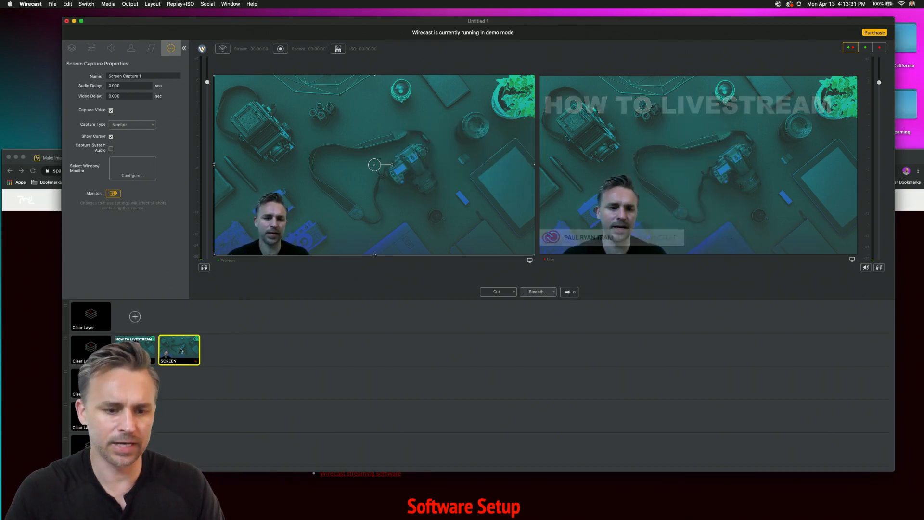
left_click(570, 292)
left_click(179, 350)
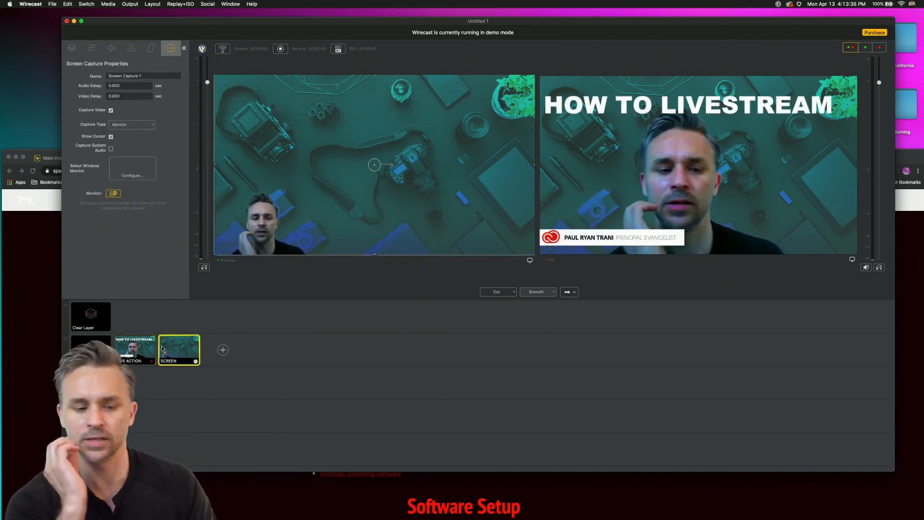
- Open the output settings, add an RTMP Server output, and change its destination to YouTube
left_click(130, 4)
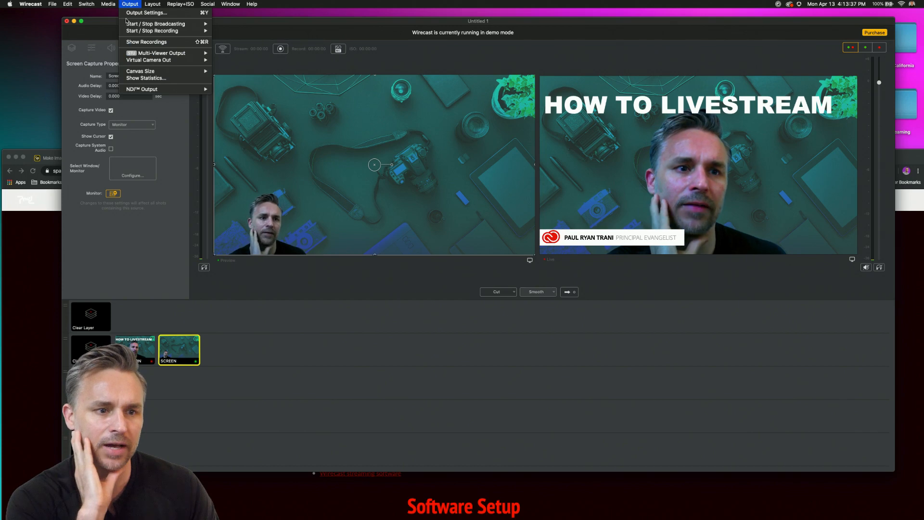
left_click(144, 12)
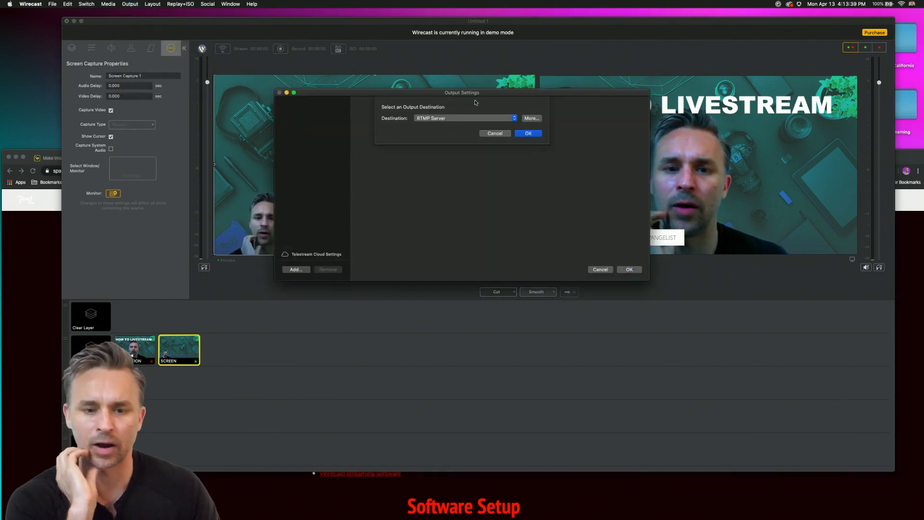
left_click(528, 134)
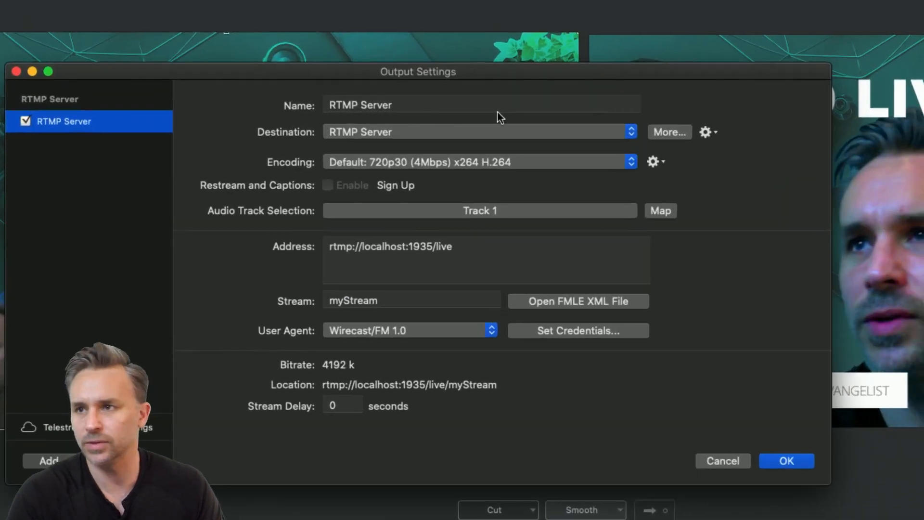
left_click(427, 127)
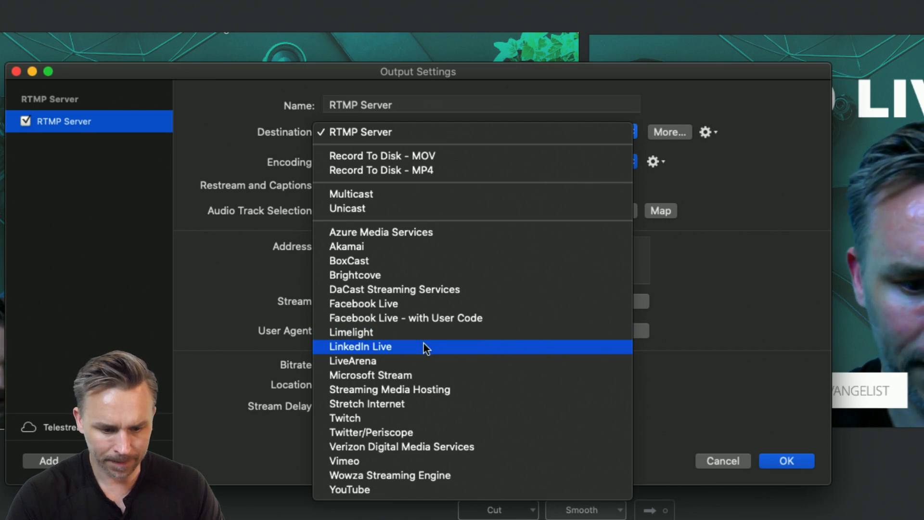
left_click(375, 490)
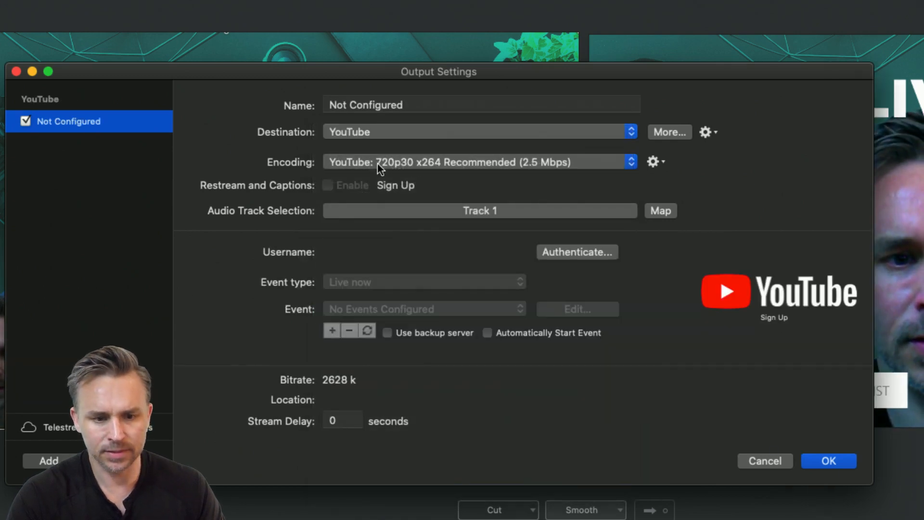
- Set the YouTube output's encoding to YouTube: 1080p30 x264 Recommended (4.5 Mbps)
left_click(379, 163)
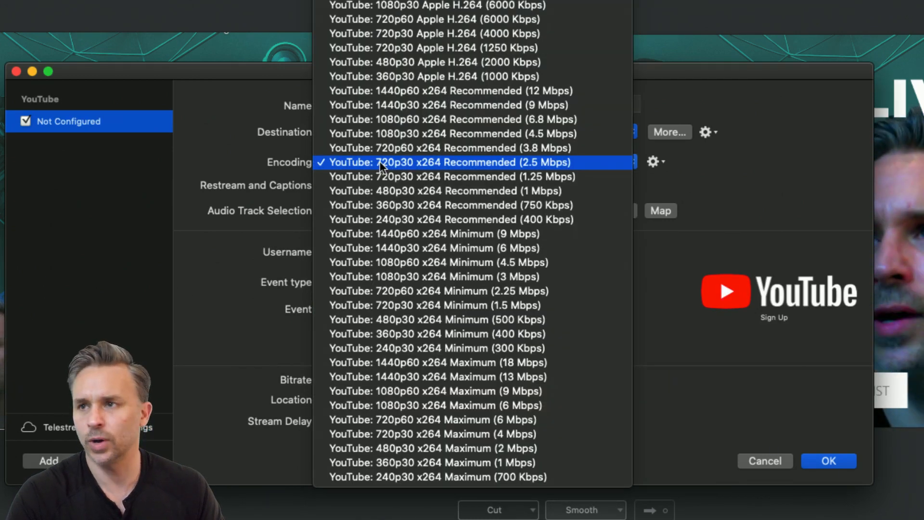
left_click(237, 209)
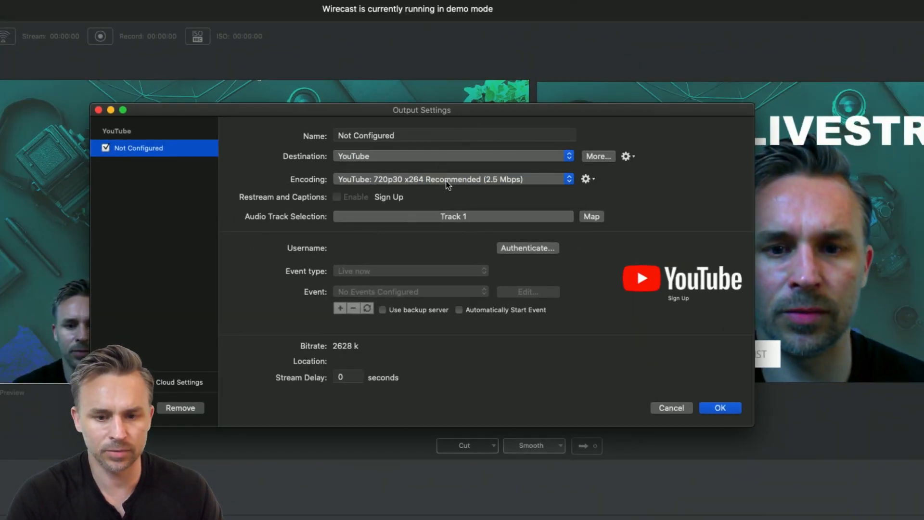
left_click(452, 176)
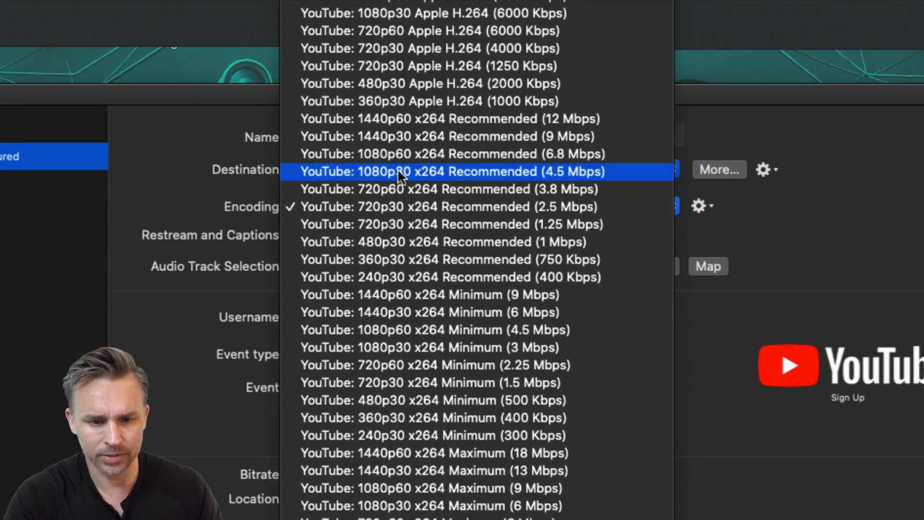
left_click(399, 172)
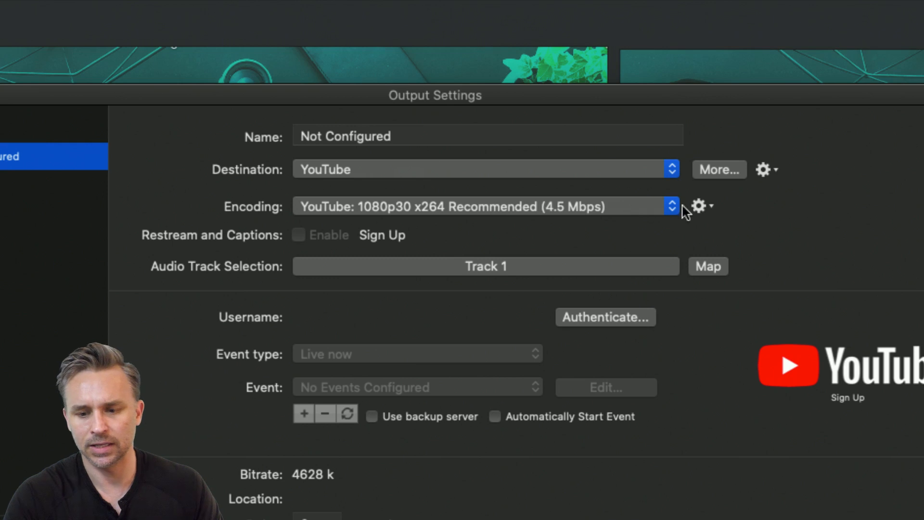
- Open the details of the selected YouTube encoding preset and select its average bit rate for editing
left_click(701, 207)
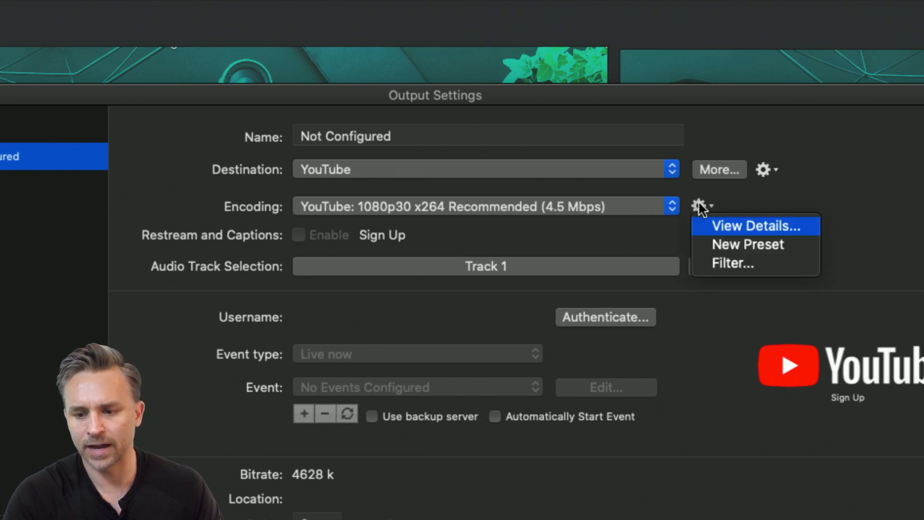
left_click(761, 230)
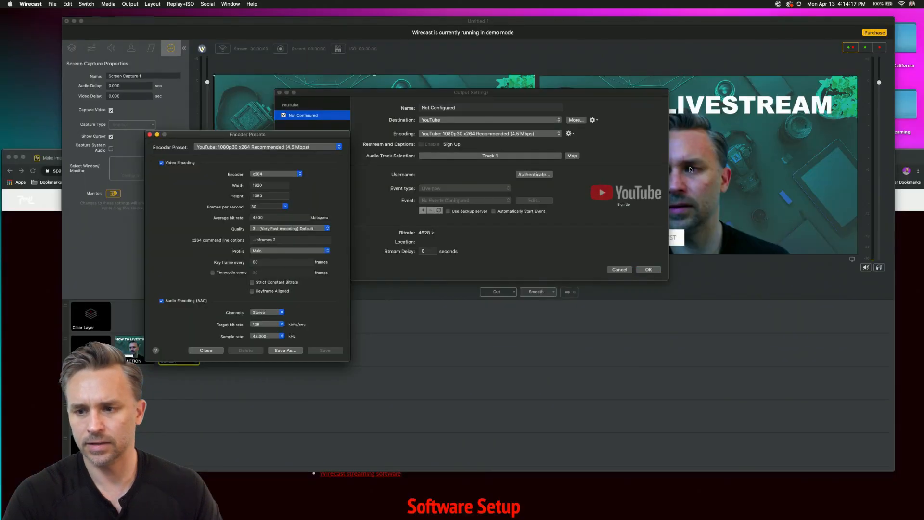
left_click_drag(253, 139, 454, 127)
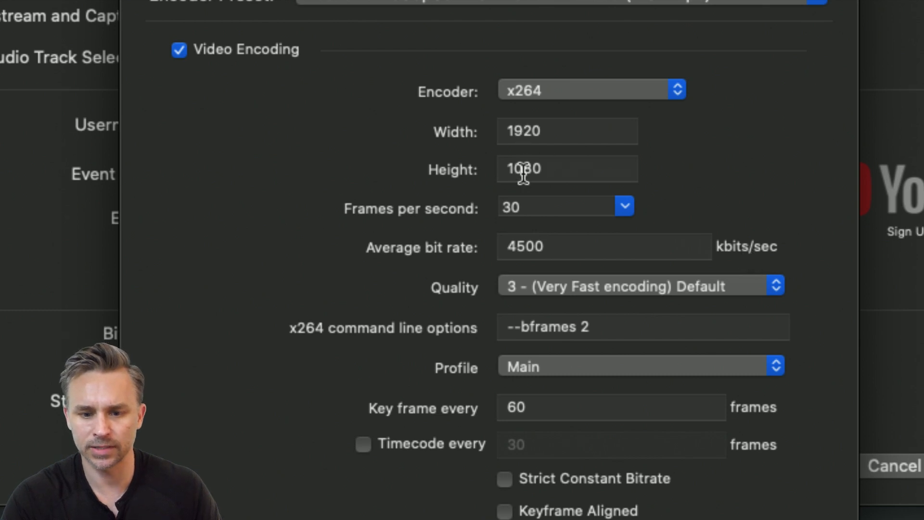
double_click(548, 247)
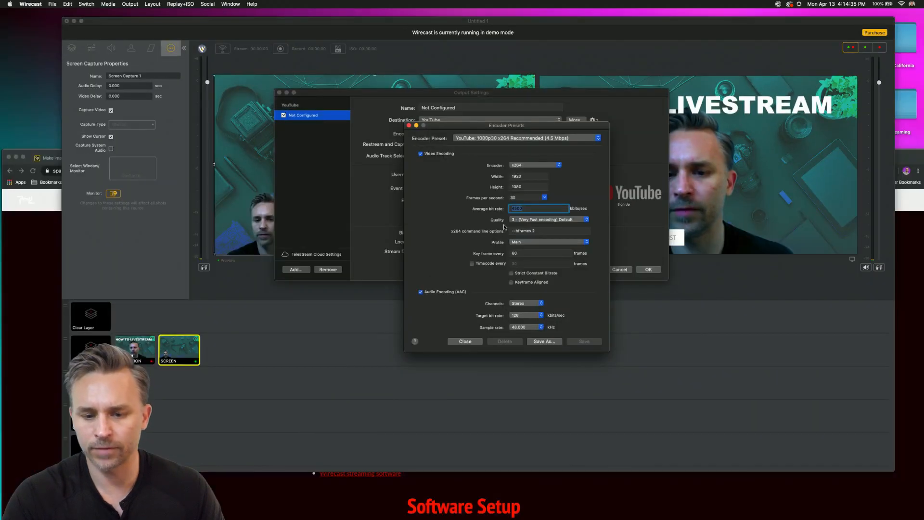
- Switch to Chrome, open speedof.me in a new tab, and run an internet speed test
left_click(17, 231)
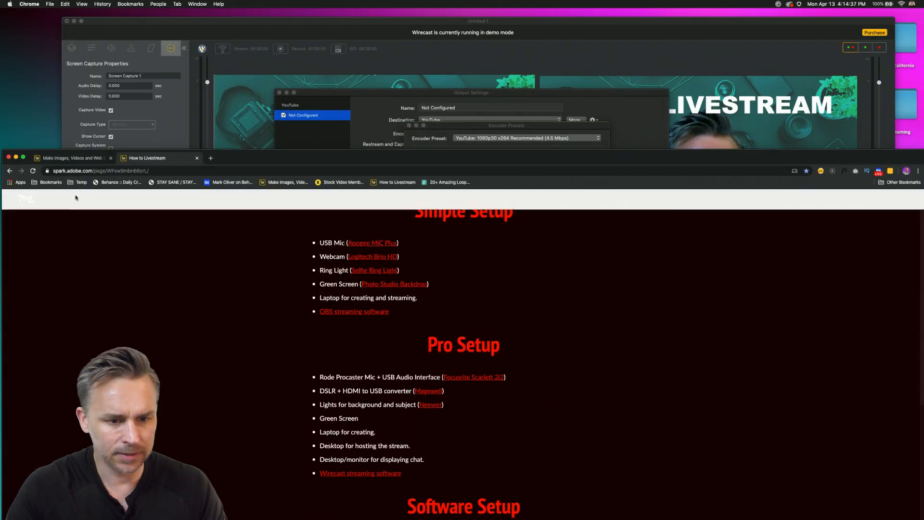
left_click(211, 158)
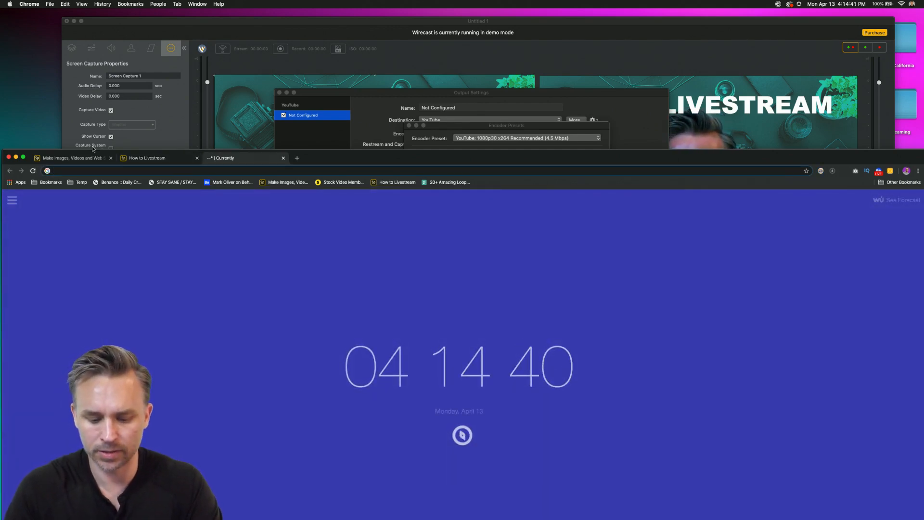
type("speedof.me")
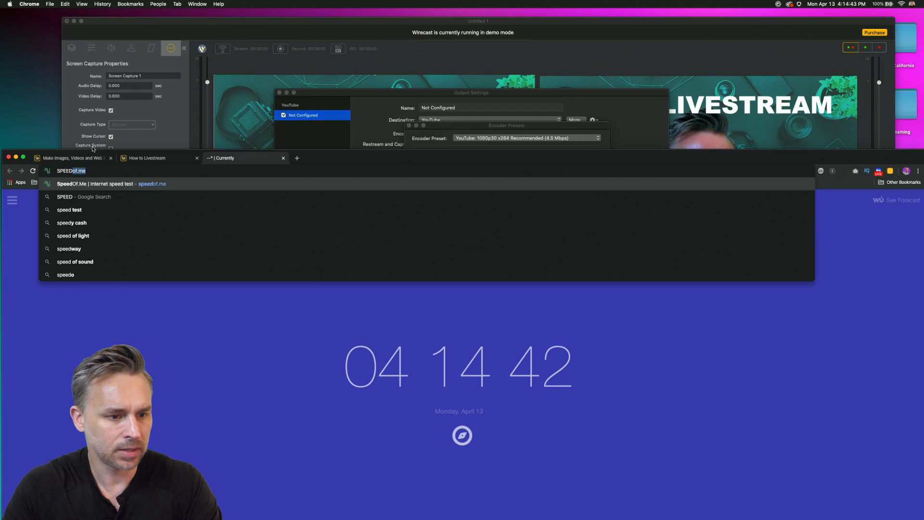
key("Return")
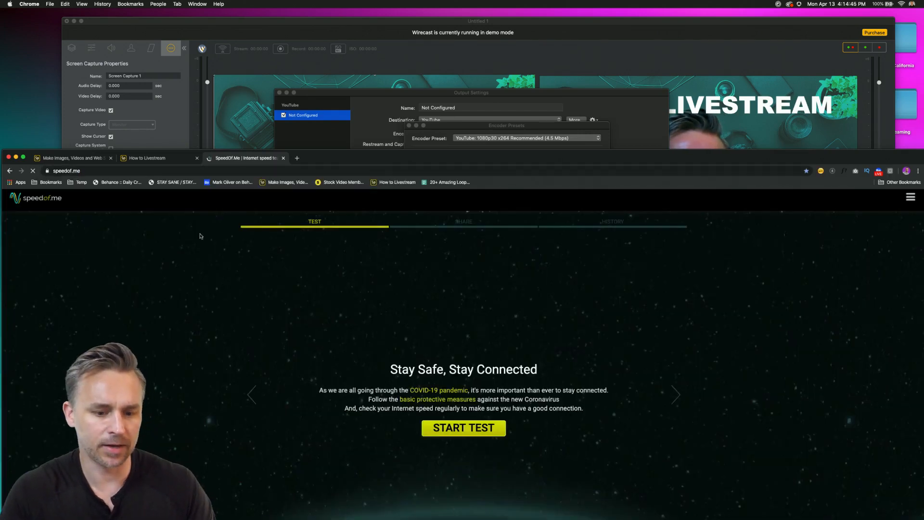
left_click(424, 423)
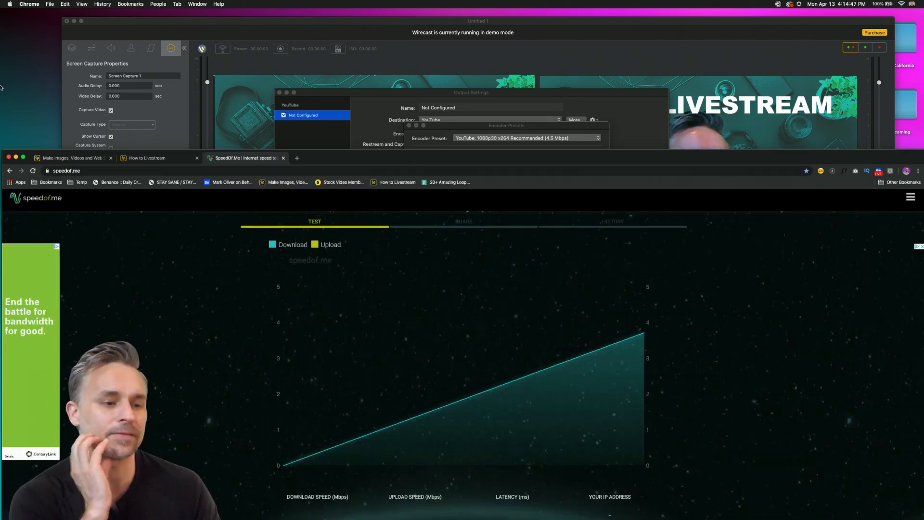
- Shrink the browser window and reposition it so the speed test sits beside the encoder settings
left_click_drag(3, 149, 347, 263)
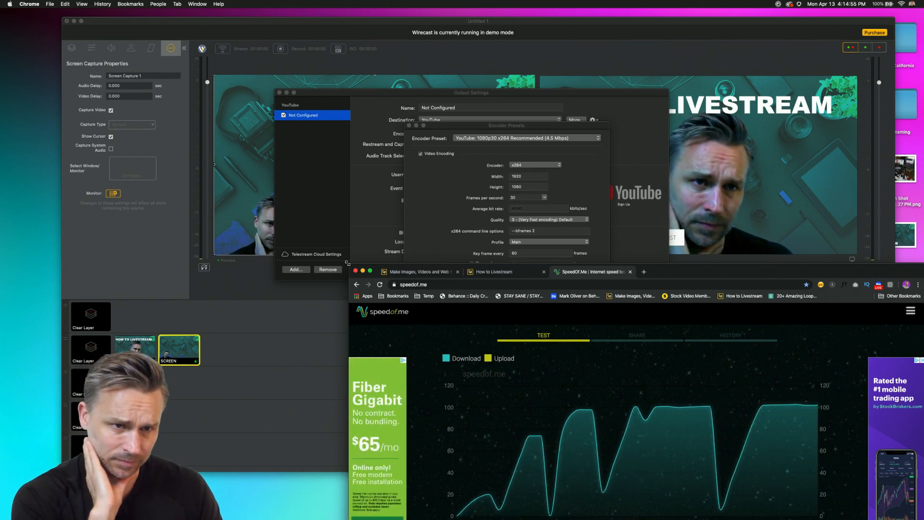
left_click_drag(720, 274, 741, 92)
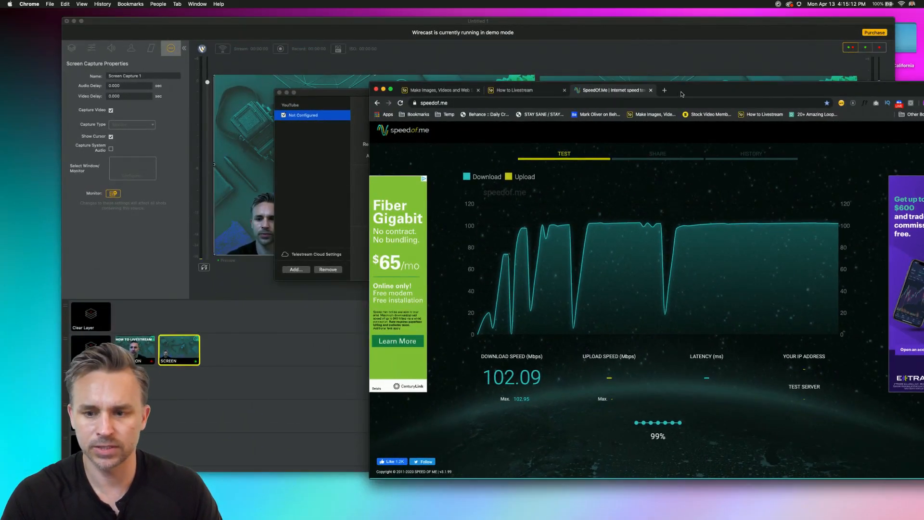
left_click_drag(680, 93, 696, 186)
- Return to Wirecast's encoder presets, set the average bit rate to 4000 kbits/sec, and save it as a custom YT Settings preset
left_click(368, 243)
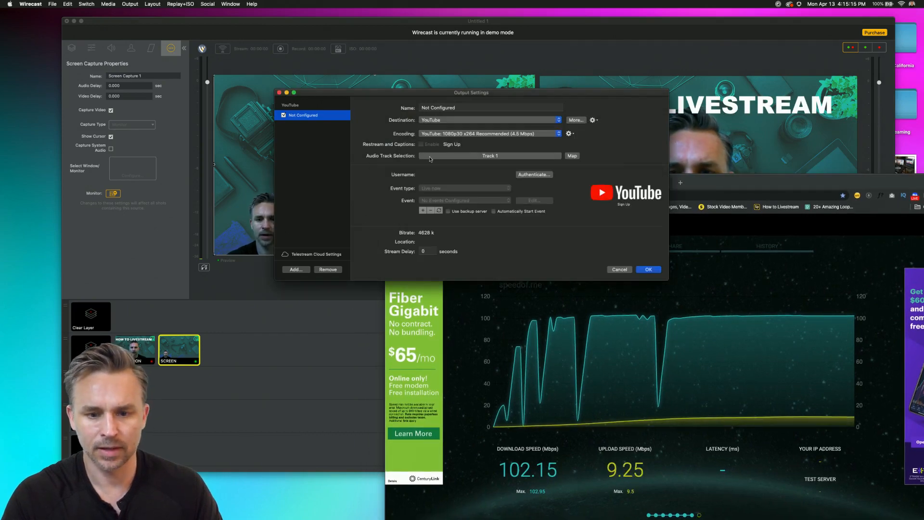
left_click_drag(460, 92, 462, 144)
left_click(464, 136)
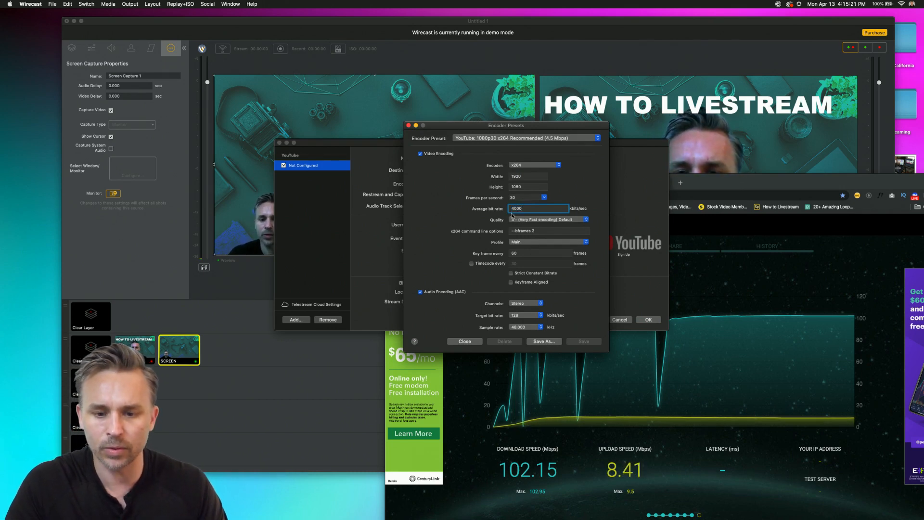
left_click(540, 341)
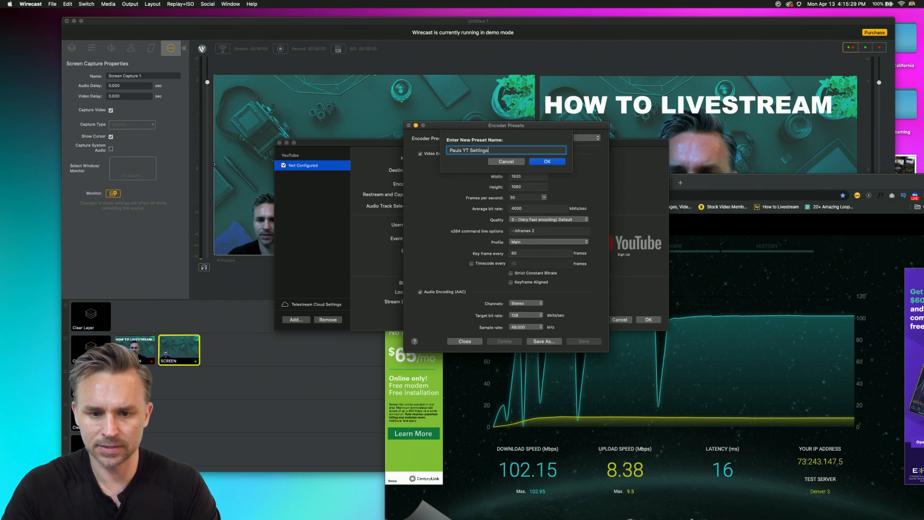
left_click(530, 161)
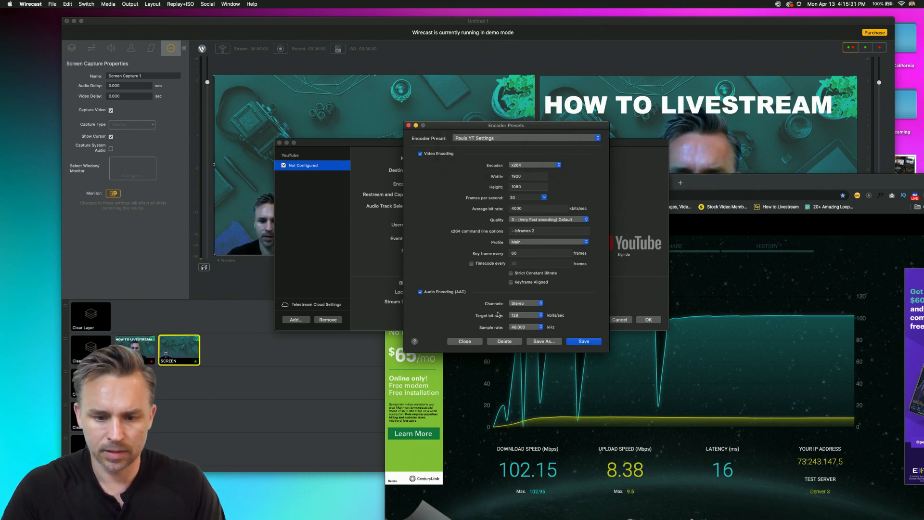
left_click(583, 341)
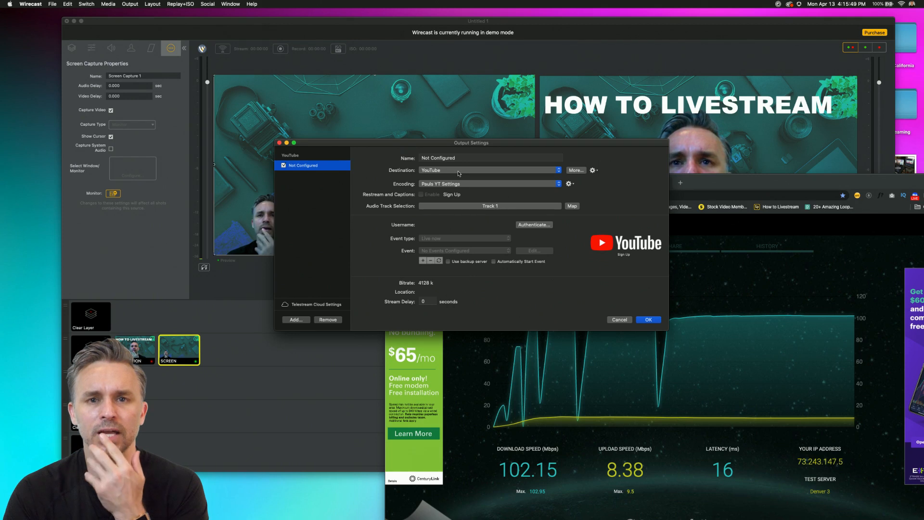
- Try to confirm the YouTube output with the custom preset, and again with the Adobe Live Settings encoding
left_click(643, 321)
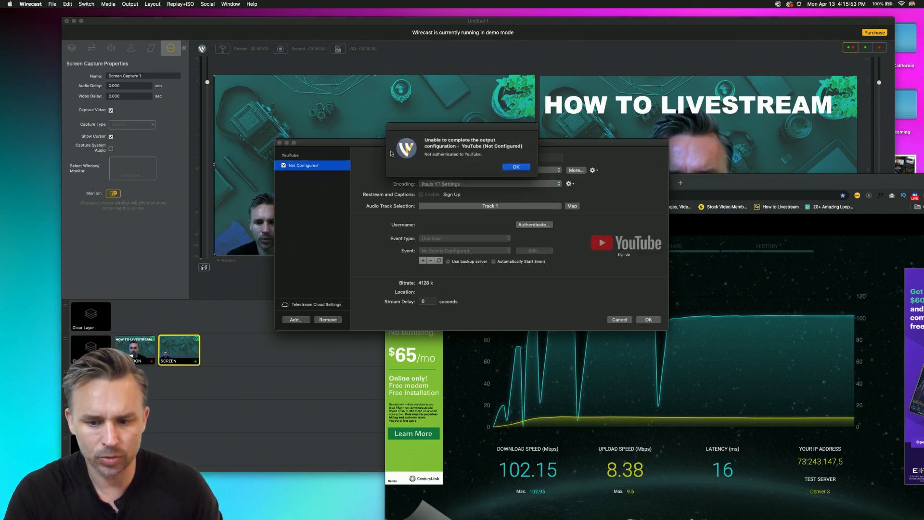
left_click(513, 167)
left_click(471, 185)
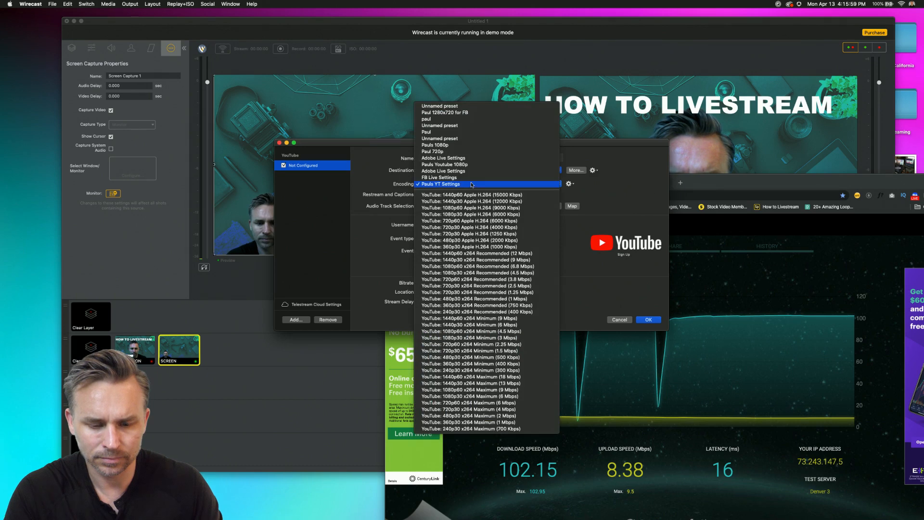
left_click(477, 171)
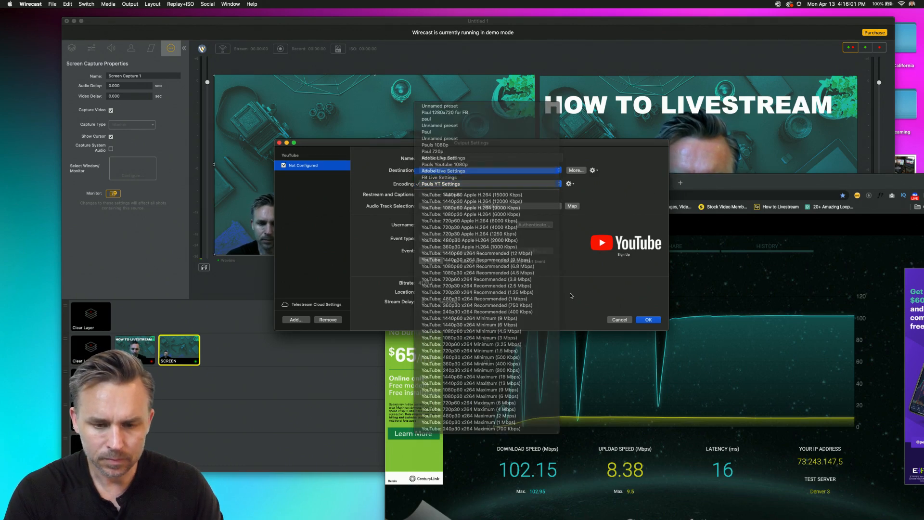
left_click(649, 320)
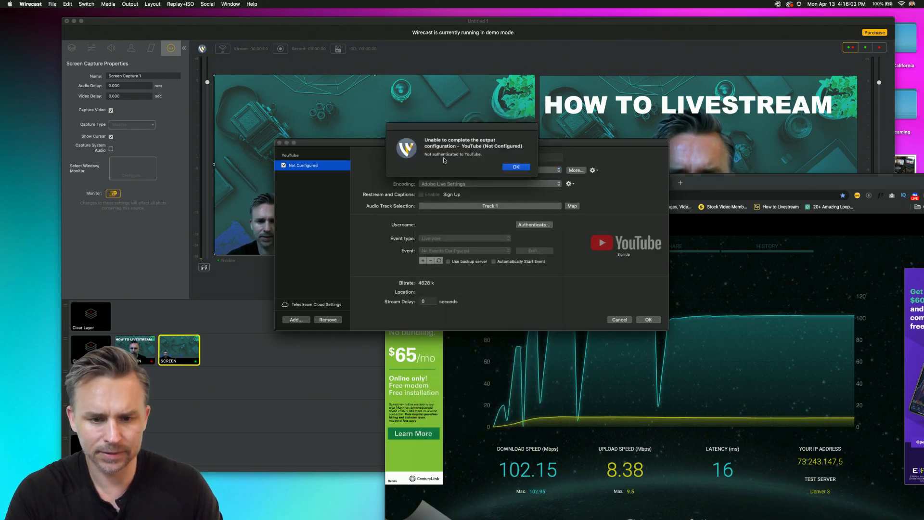
left_click(514, 167)
- Set the YouTube output's encoding back to the custom YT Settings preset and check the encoding choices again
left_click(450, 185)
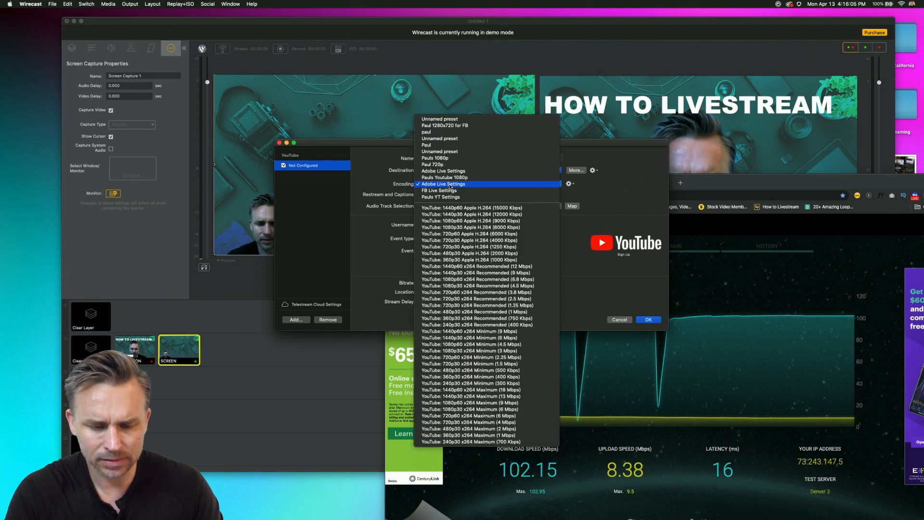
left_click(453, 197)
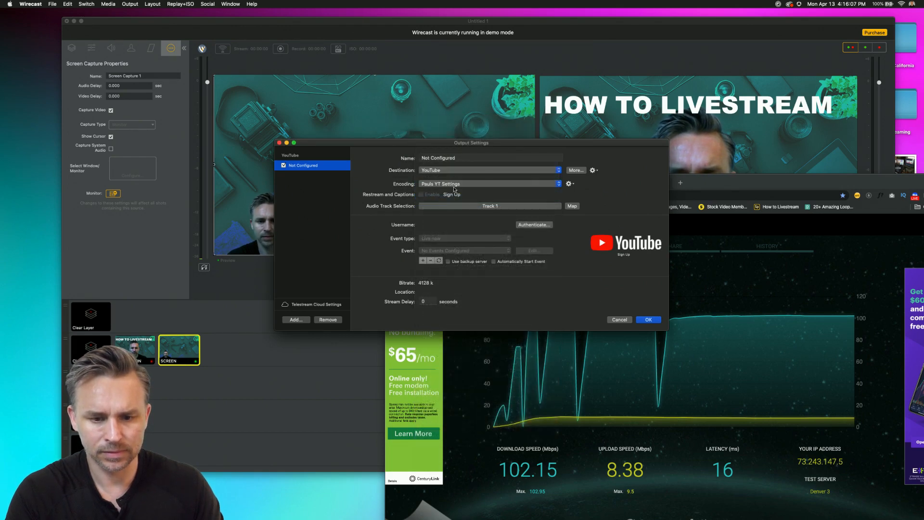
left_click(454, 184)
left_click(454, 185)
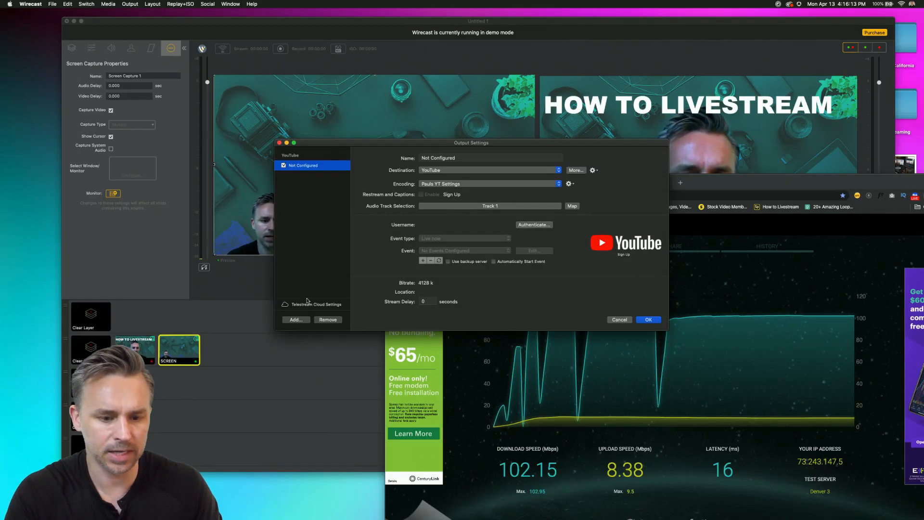
- Try to add an RTMP Server output with an empty address and the custom YT Settings encoding, and close the output settings without saving
left_click(294, 320)
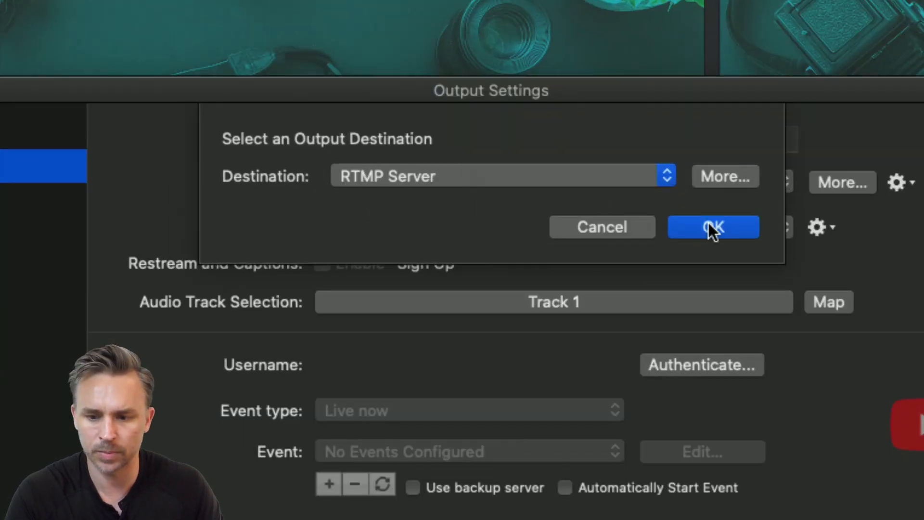
left_click(708, 223)
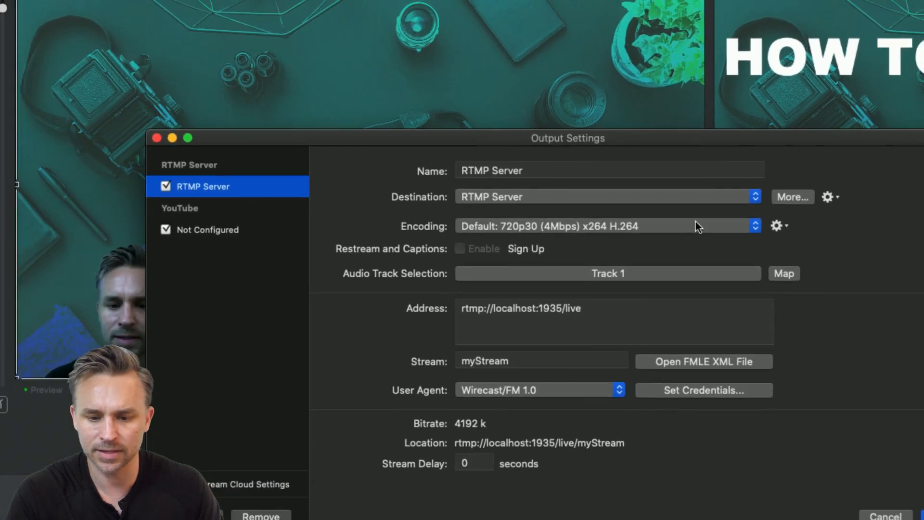
triple_click(594, 330)
key("BackSpace")
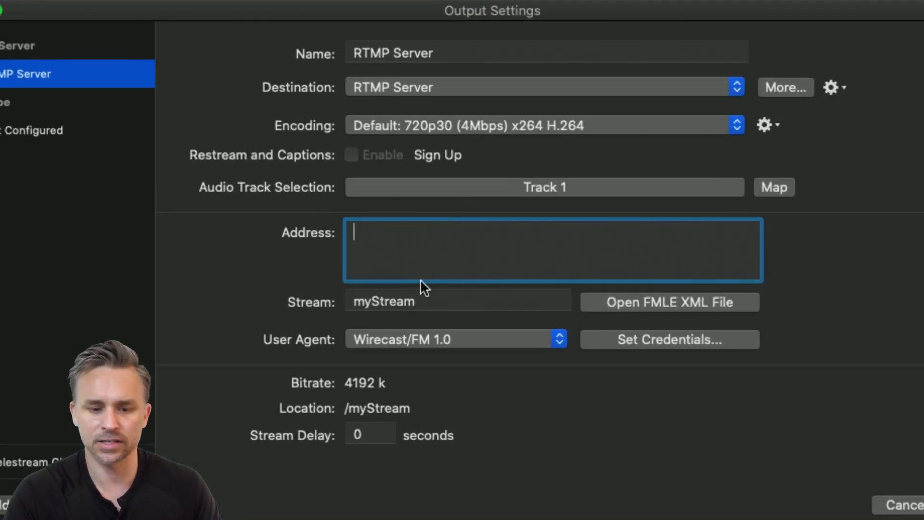
left_click(455, 125)
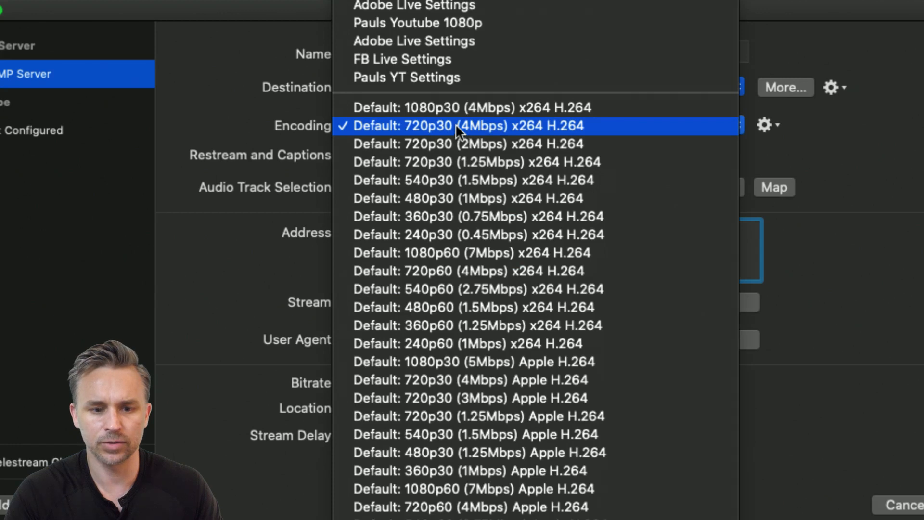
left_click(455, 78)
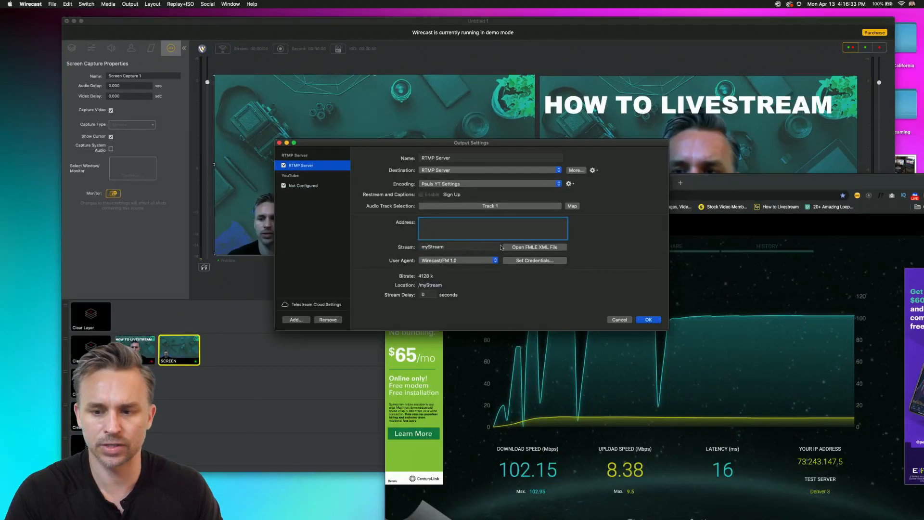
left_click(649, 320)
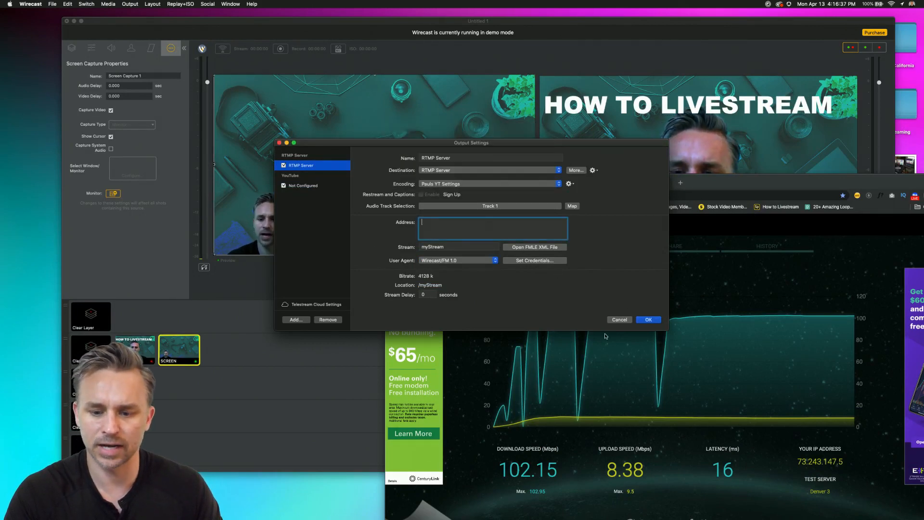
left_click(618, 320)
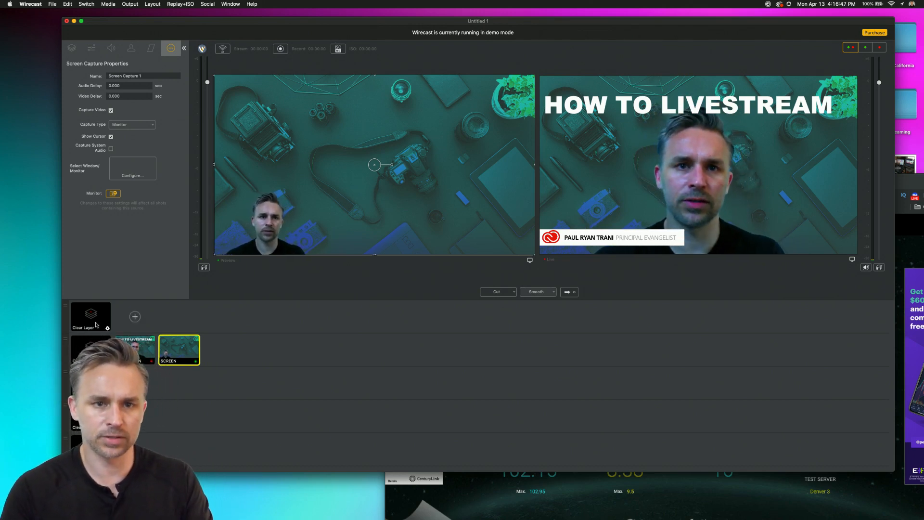
- Reopen the output settings and add a Facebook Live destination
left_click(130, 4)
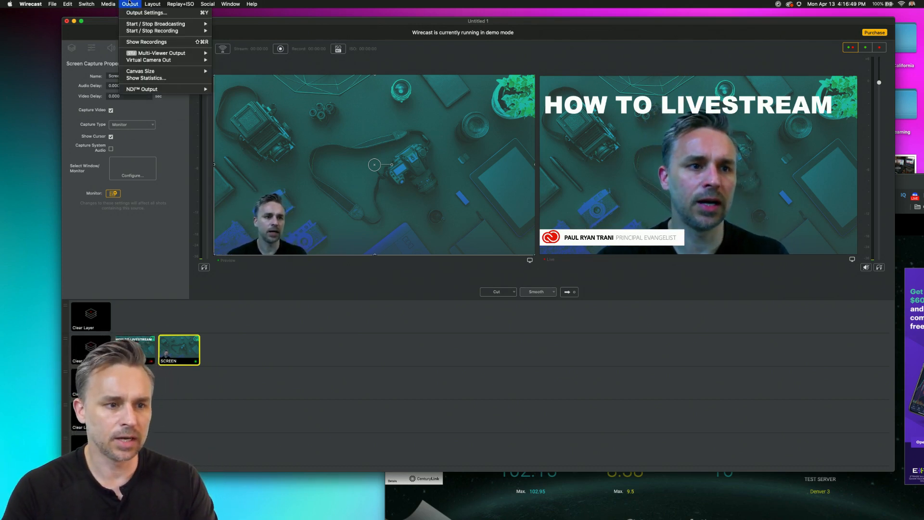
left_click(129, 14)
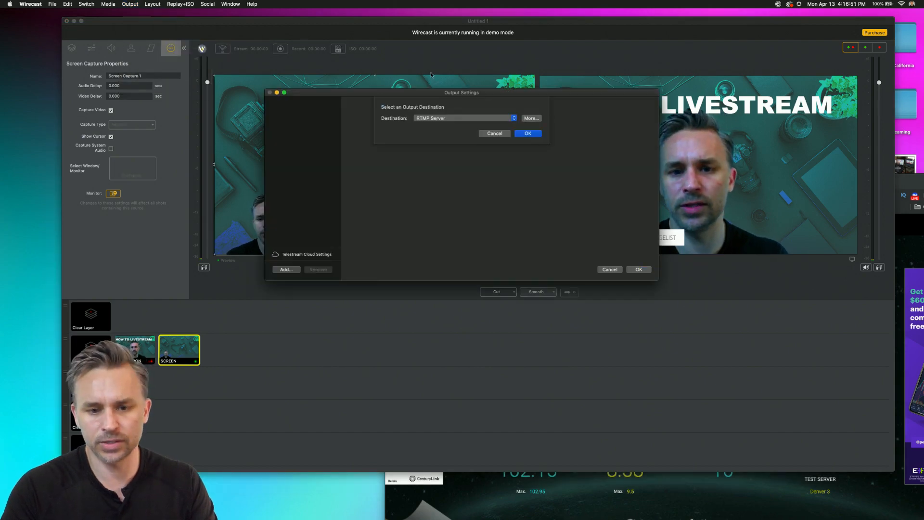
left_click(496, 118)
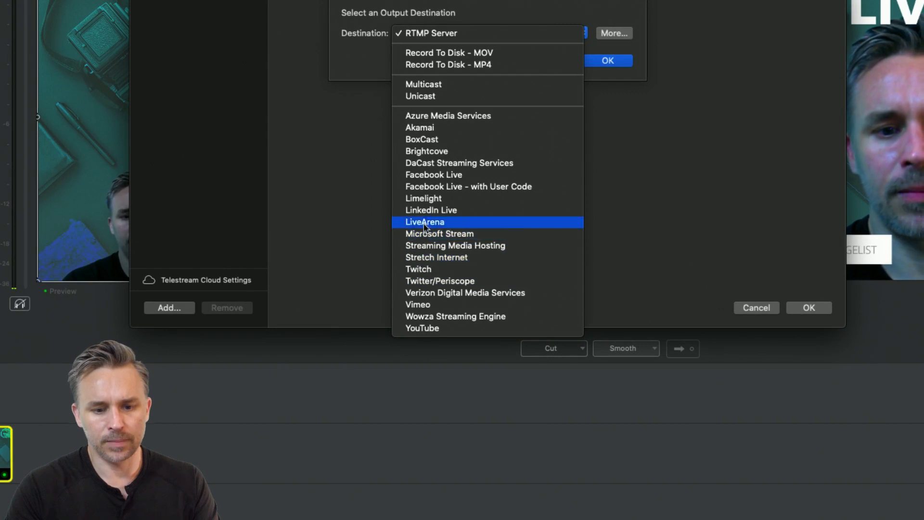
left_click(445, 175)
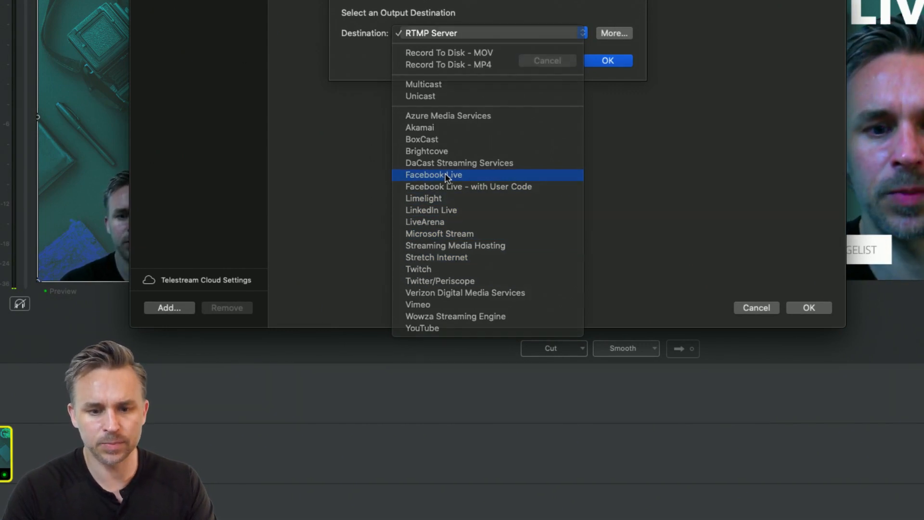
left_click(607, 60)
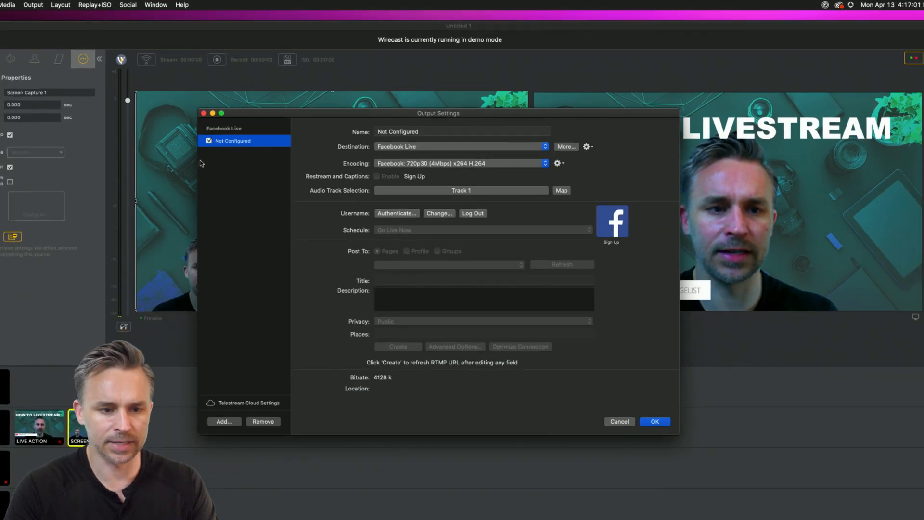
- Add a YouTube destination as a second output alongside Facebook Live
left_click(223, 422)
left_click(405, 144)
left_click(406, 143)
left_click(406, 144)
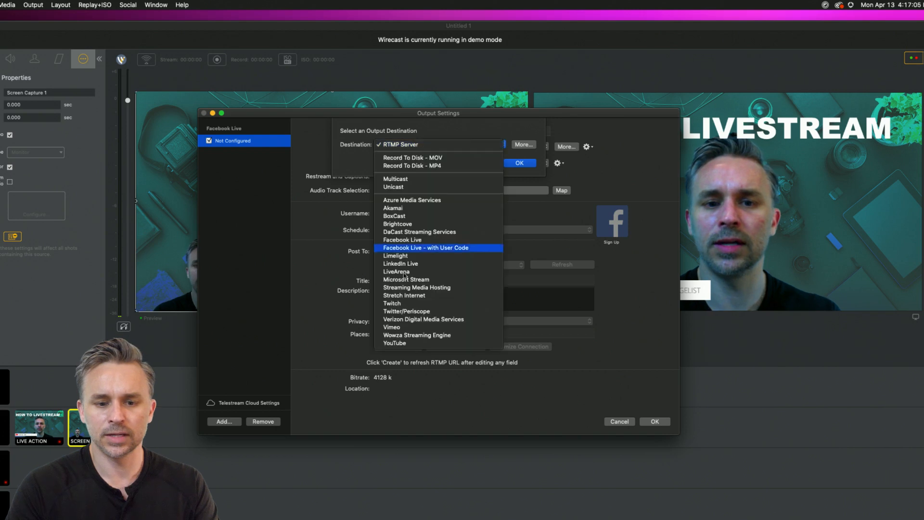
left_click(404, 343)
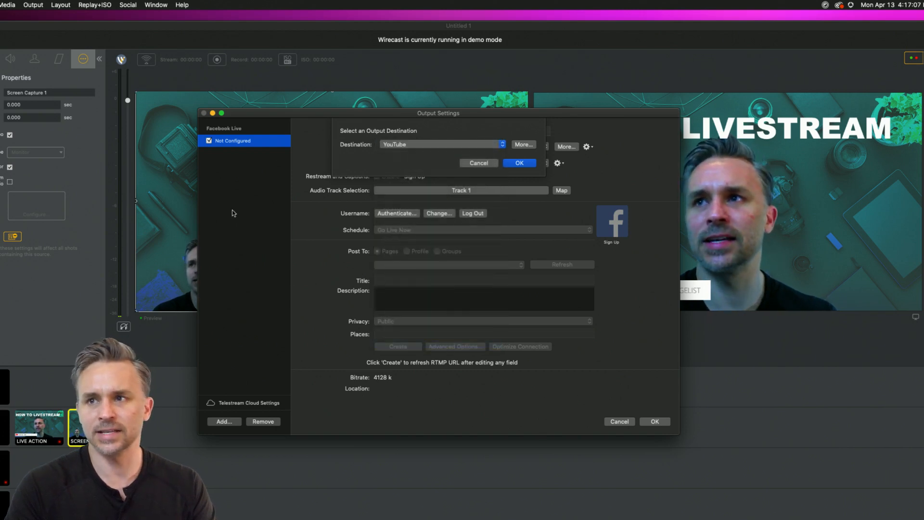
key("Return")
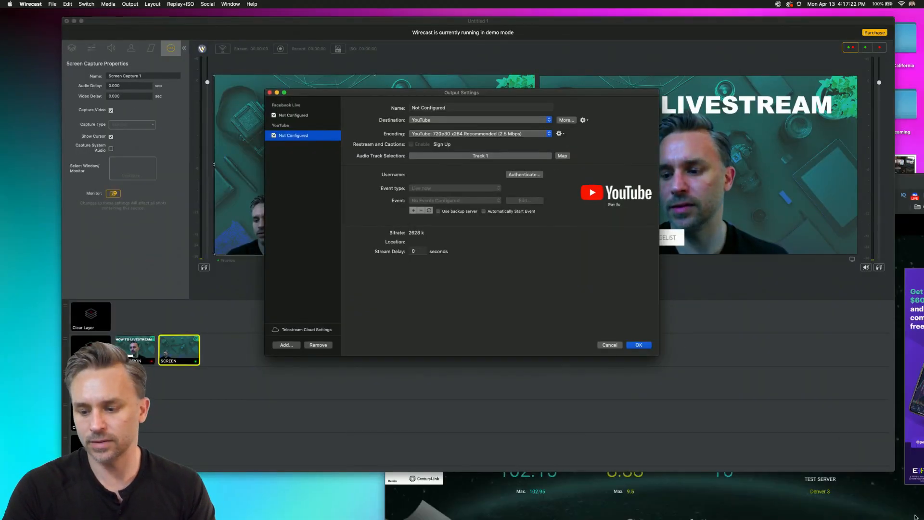
- Switch to Chrome, reposition its window, and open the Restream dashboard in a new tab
left_click(769, 474)
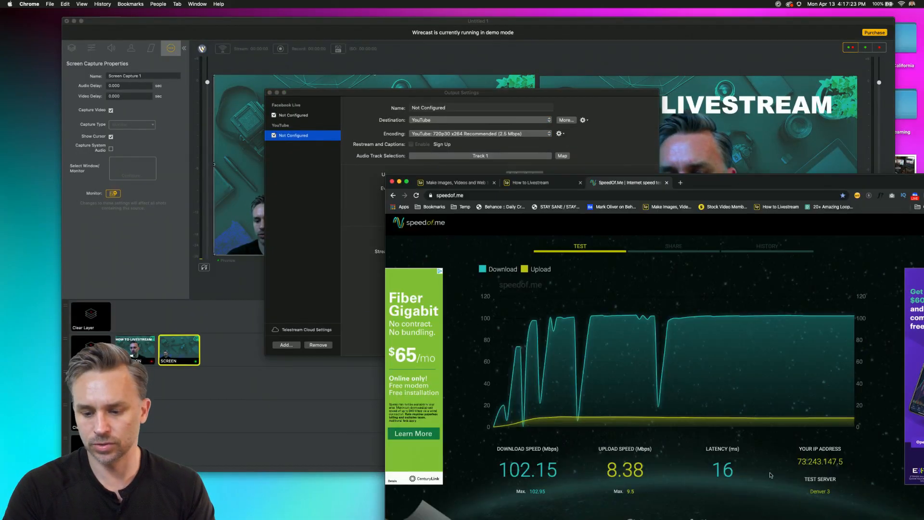
left_click_drag(588, 177, 631, 125)
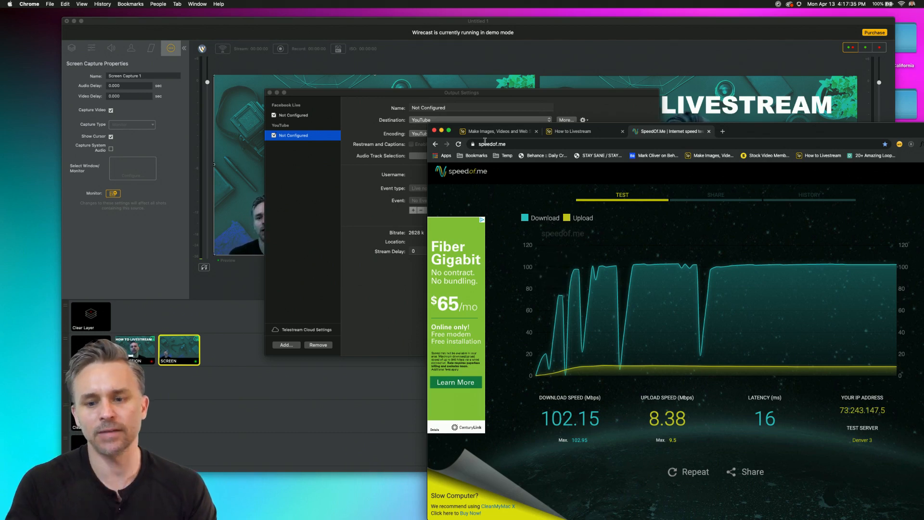
left_click(722, 131)
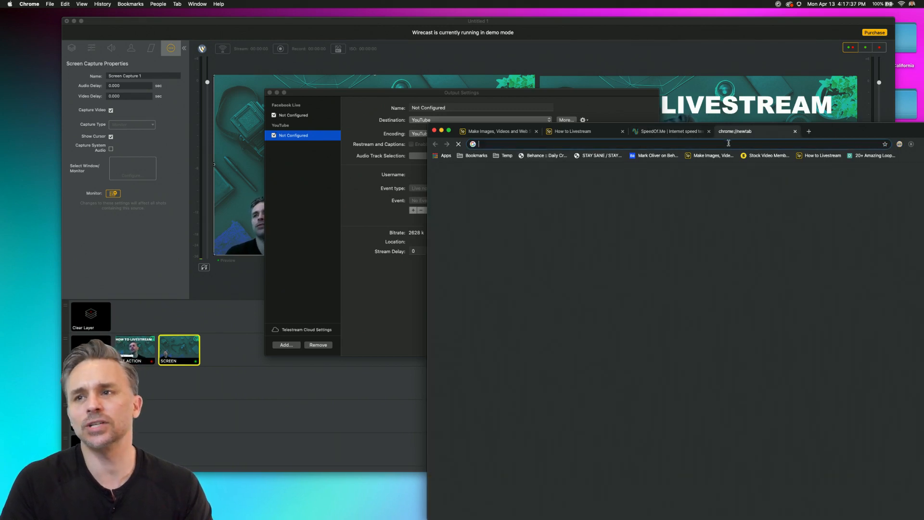
type("restream")
key("Return")
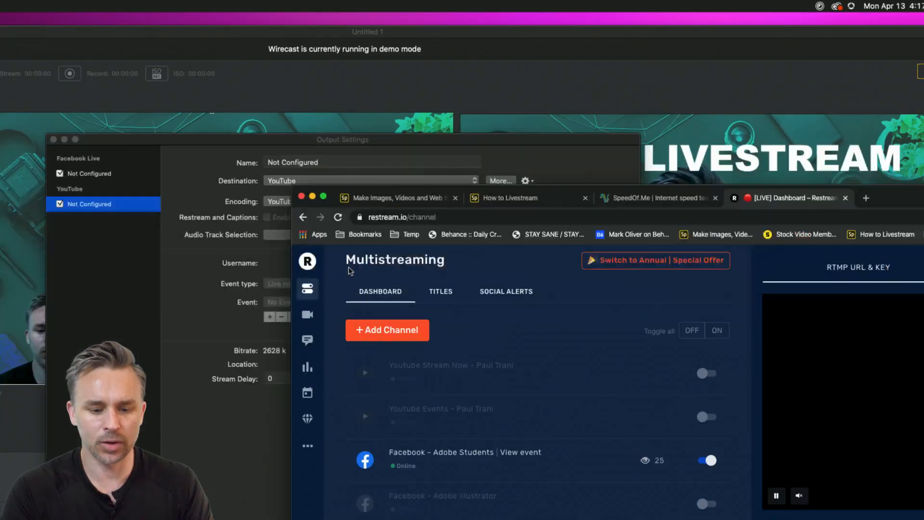
- Reposition the browser window to review Restream's multistreaming channels, streaming monitor and RTMP settings
scroll(427, 477, "down", 1)
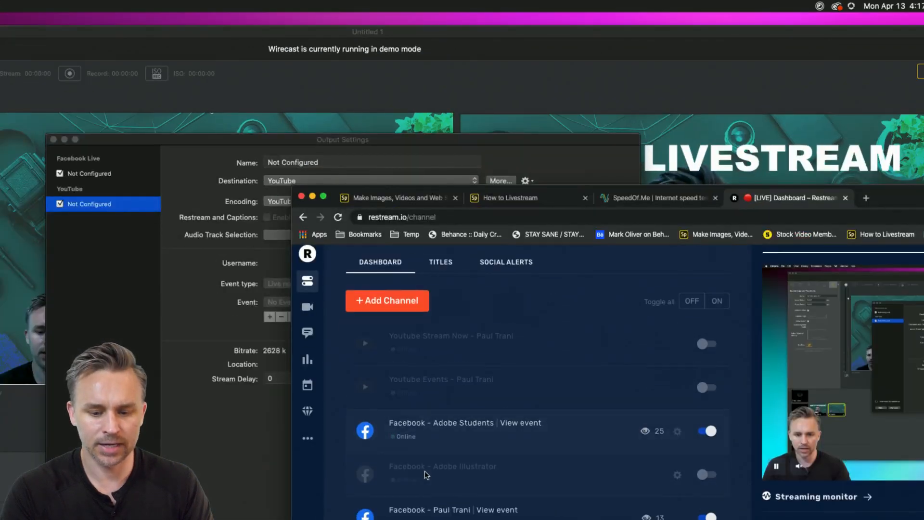
left_click_drag(893, 201, 762, 45)
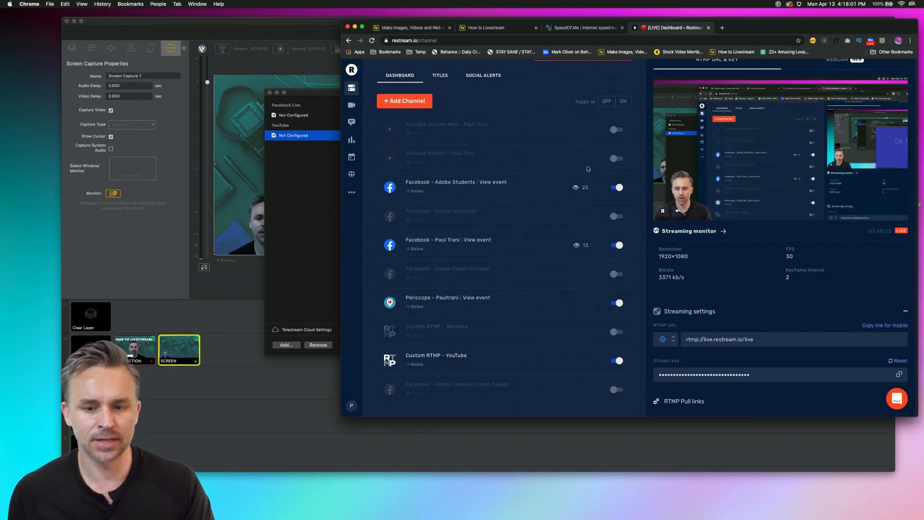
scroll(502, 265, "up", 2)
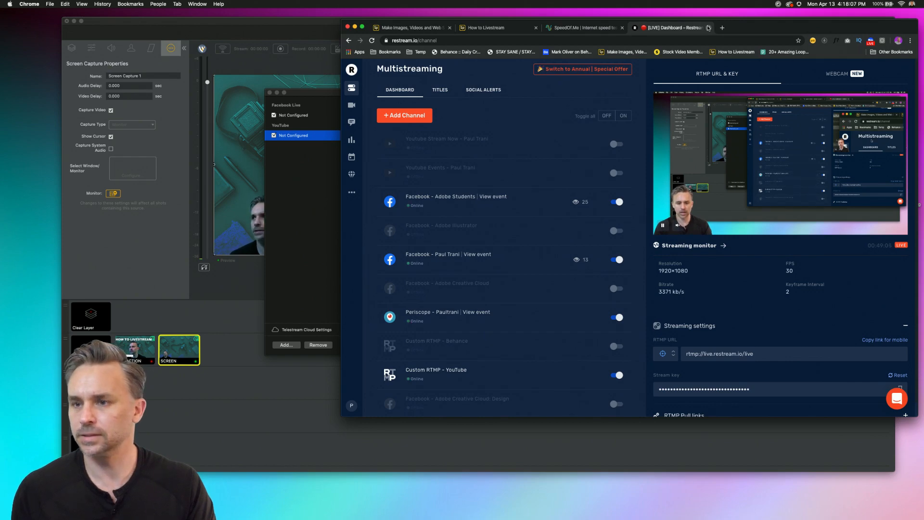
- Close the Restream tab and the remaining browser window
left_click(708, 28)
left_click_drag(708, 28, 701, 201)
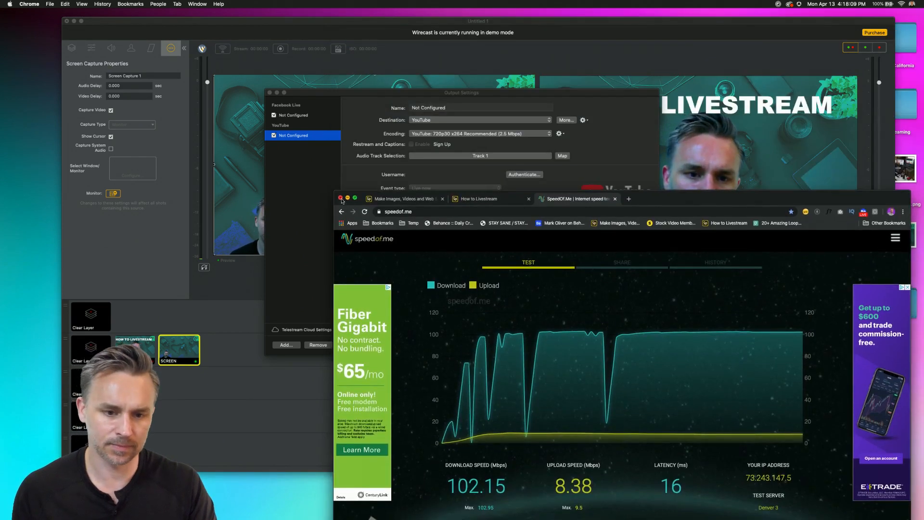
left_click(341, 198)
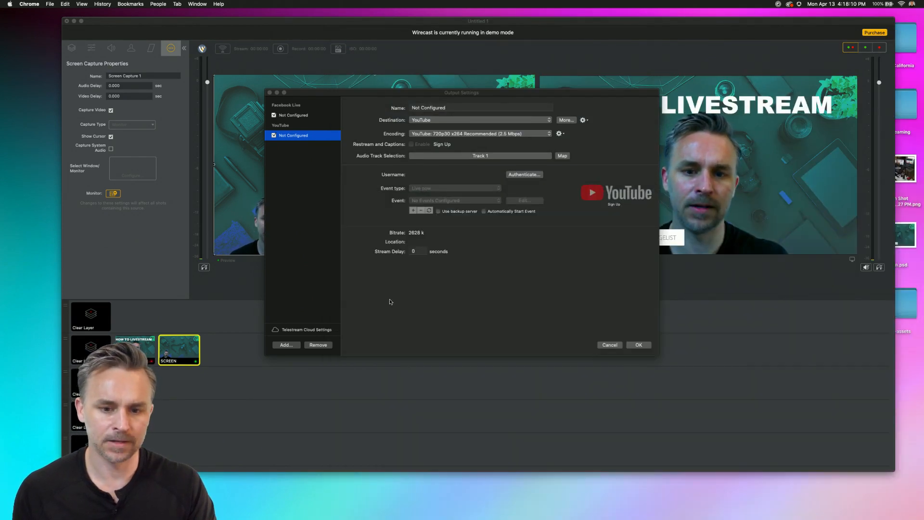
- Confirm the Facebook Live and YouTube outputs in Wirecast and reselect the SCREEN shot
left_click(638, 345)
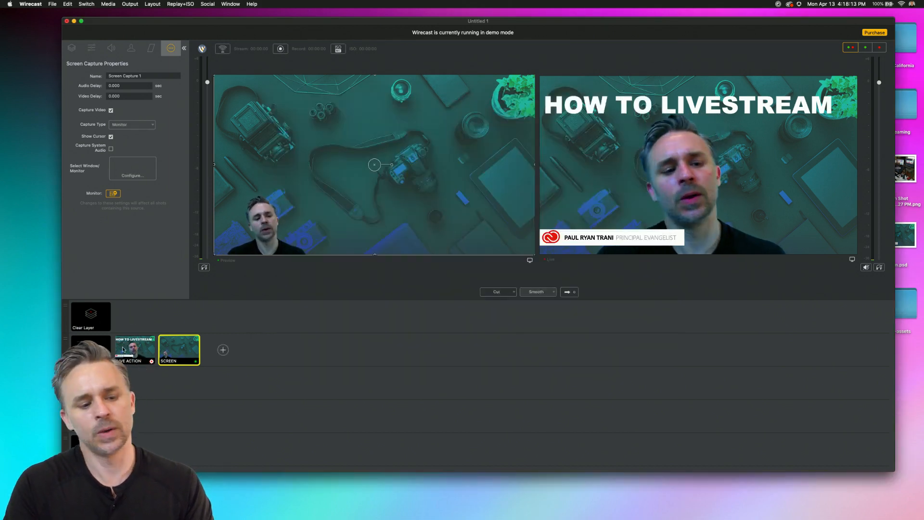
left_click(123, 349)
left_click(193, 355)
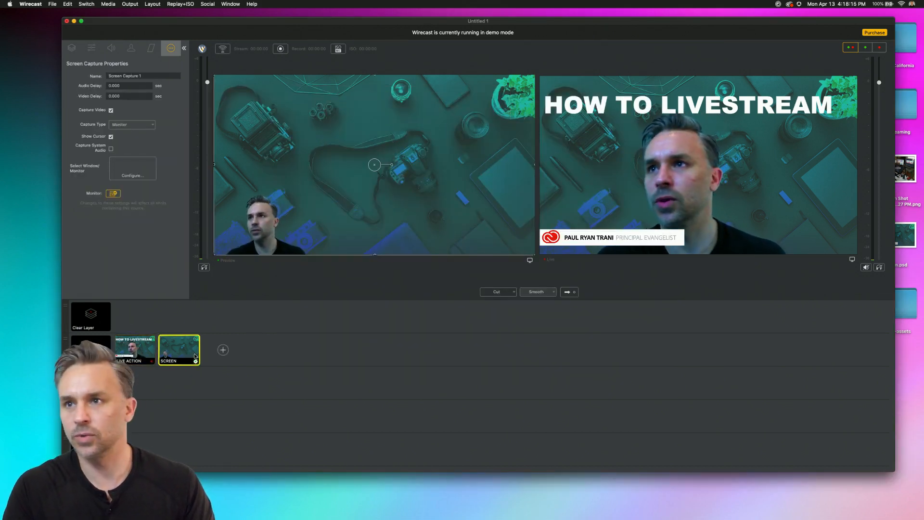
- Switch to Chrome and open stock.adobe.com in a new window
mouse_move(259, 517)
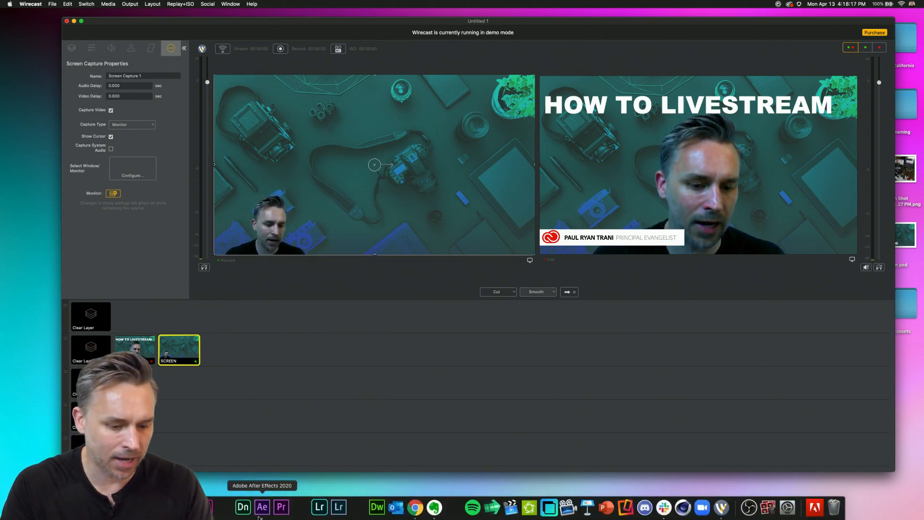
left_click(416, 507)
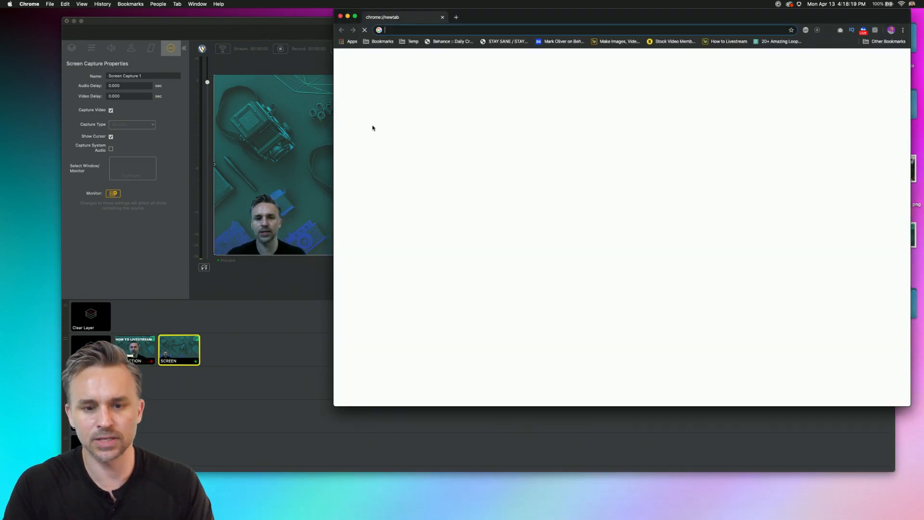
type("stock.adobe.com")
key("Return")
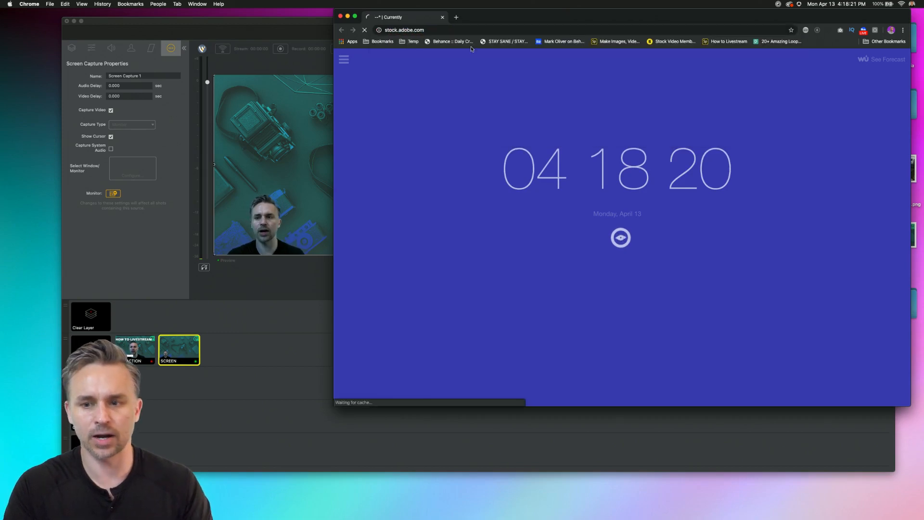
- Enlarge the browser window over Wirecast and search Adobe Stock images for "backgrounds"
left_click_drag(567, 20, 511, 101)
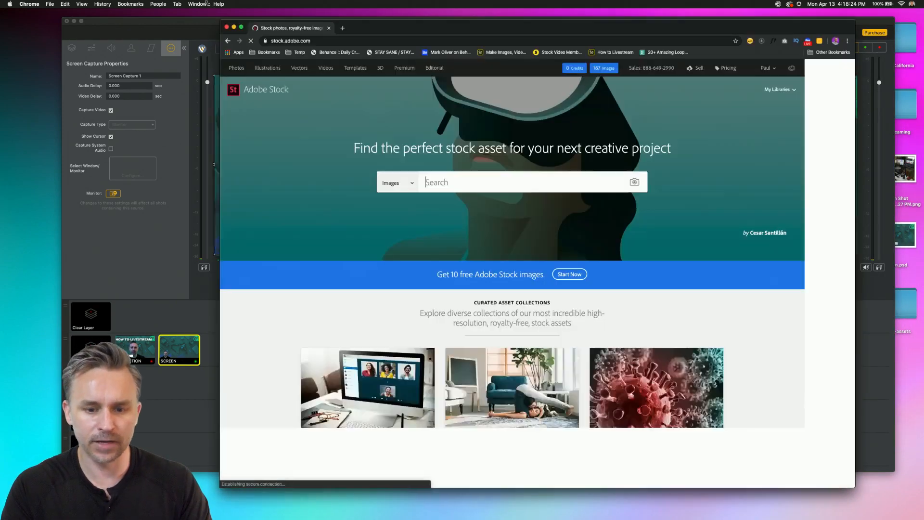
left_click_drag(279, 91, 203, 10)
left_click(464, 171)
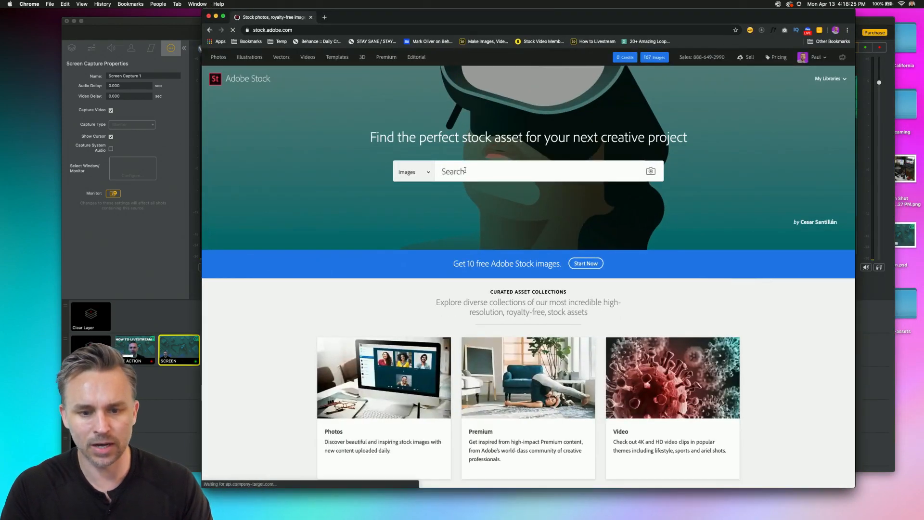
type("backgrounds")
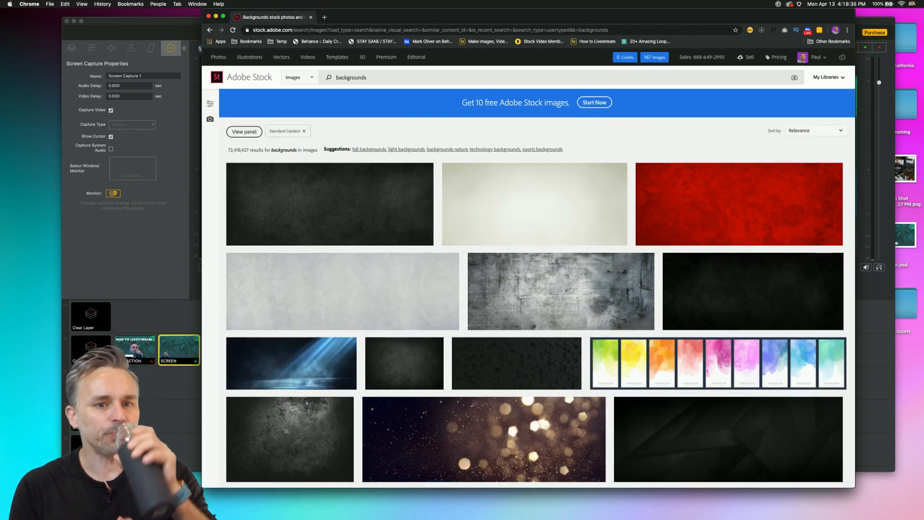
- Show the search filters, switch the "backgrounds" search from images to Videos, and enlarge the browser window
mouse_move(321, 226)
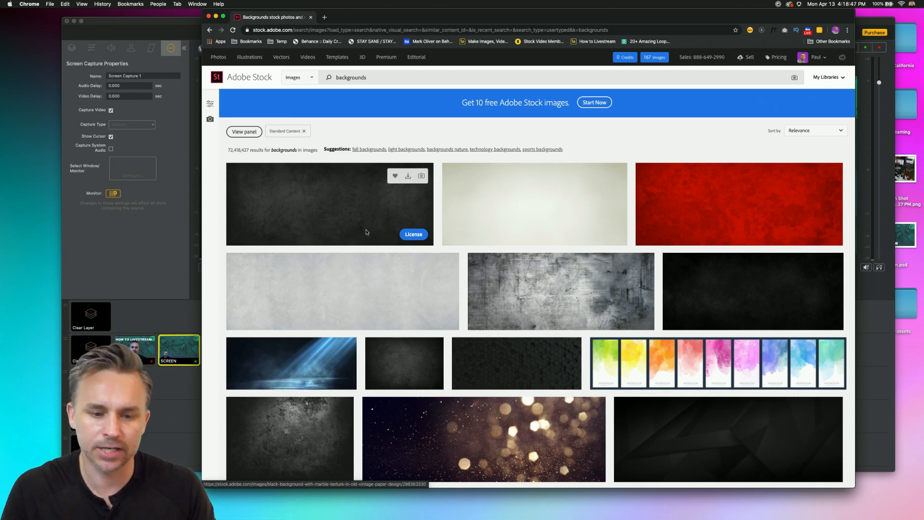
left_click(210, 104)
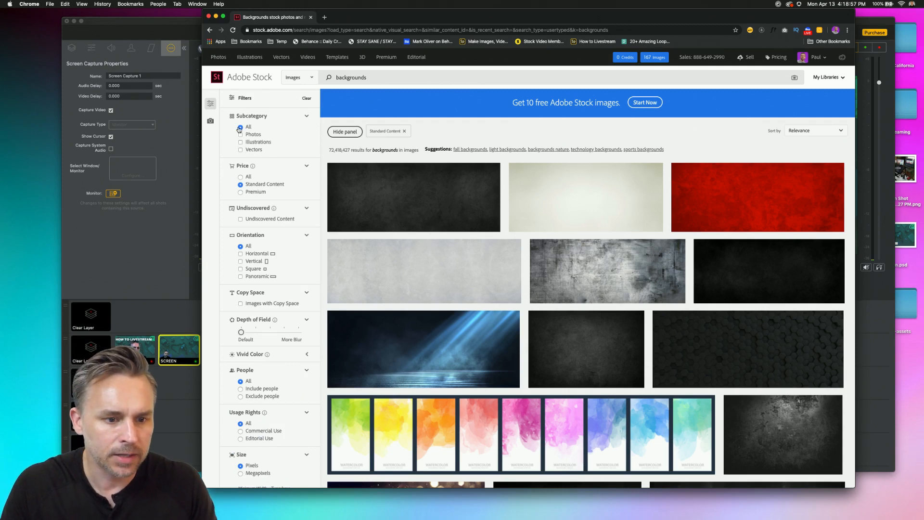
left_click(306, 84)
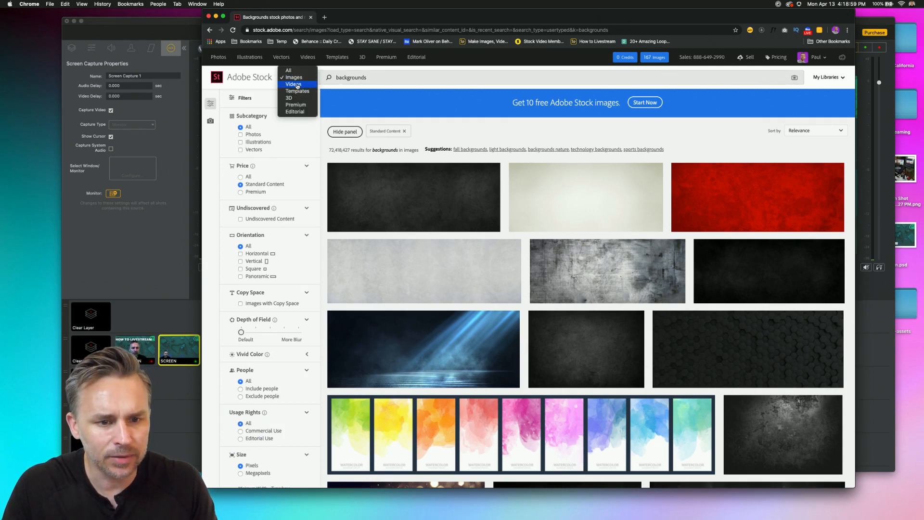
left_click(297, 87)
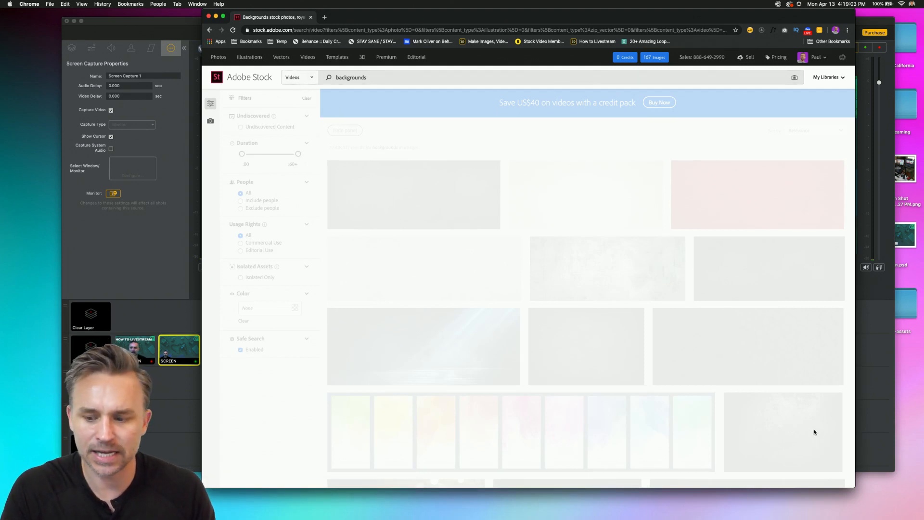
left_click_drag(853, 486, 891, 506)
mouse_move(642, 179)
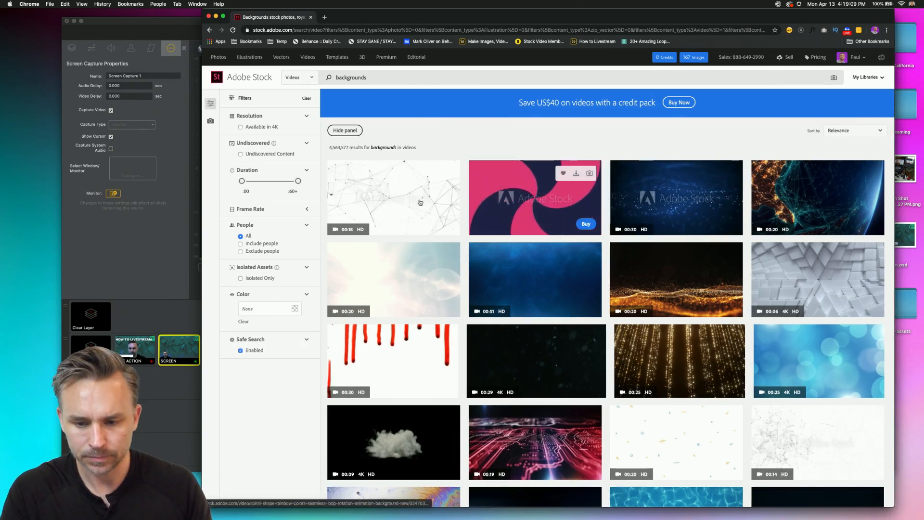
- Search the Adobe Stock videos for "looping background"
left_click(336, 77)
type("looping")
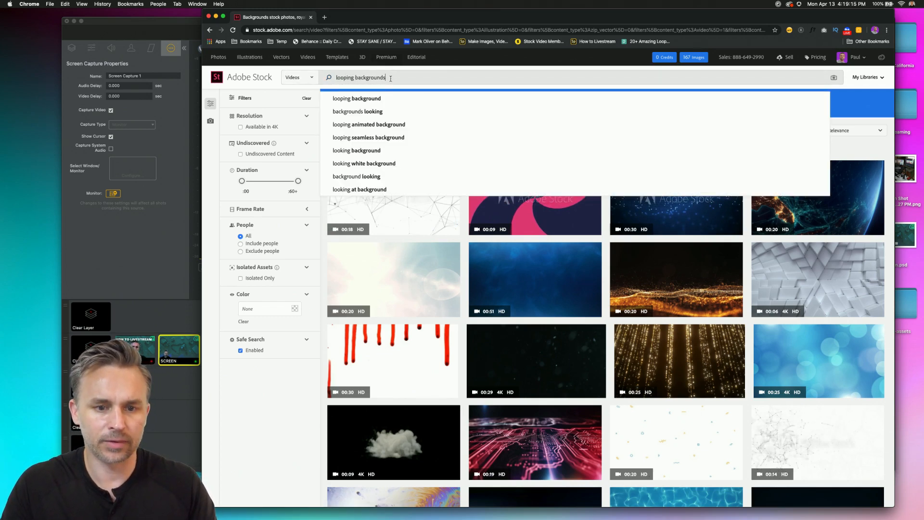
key("Down")
key("Return")
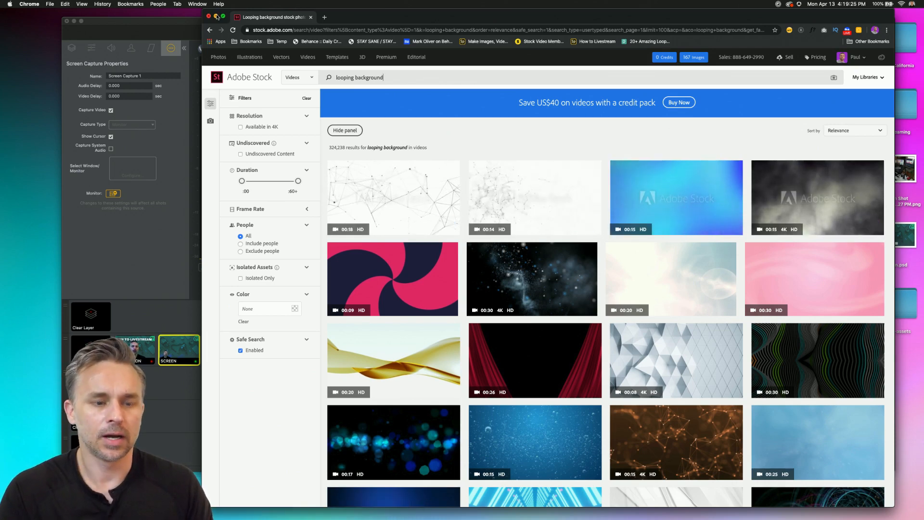
- Open the bookmarked Pexels loop videos page in a new tab and search it for "looping background"
left_click(324, 17)
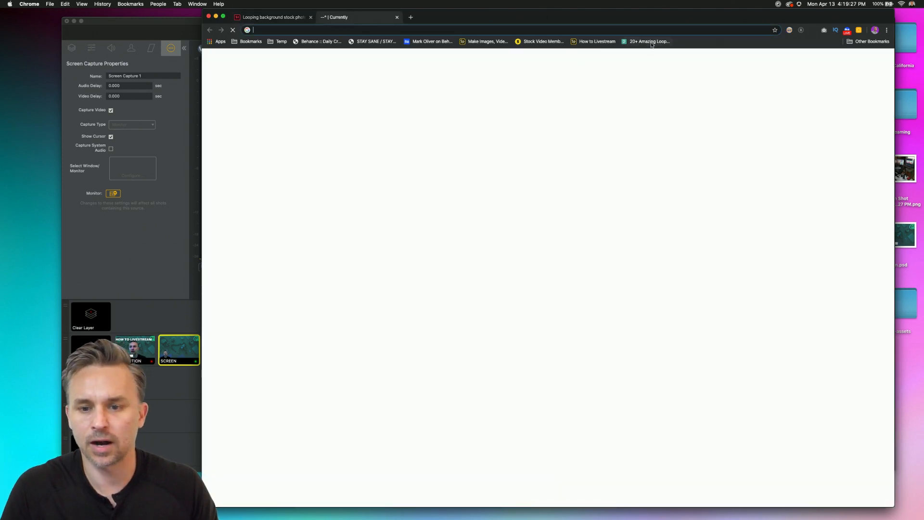
left_click(647, 42)
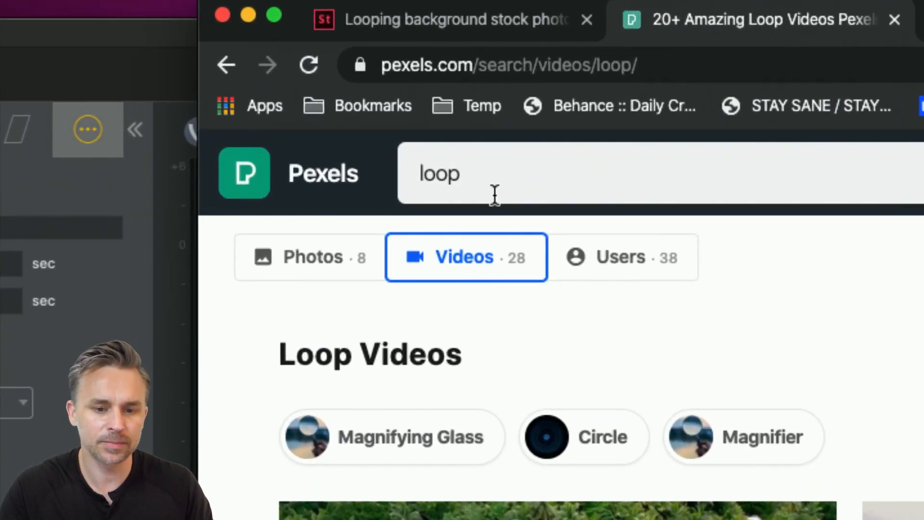
double_click(446, 172)
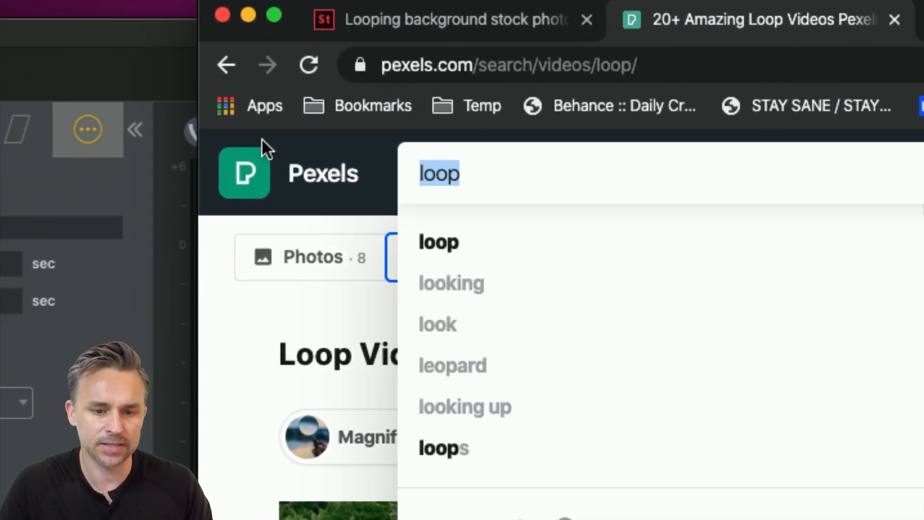
left_click(495, 173)
type("ing background")
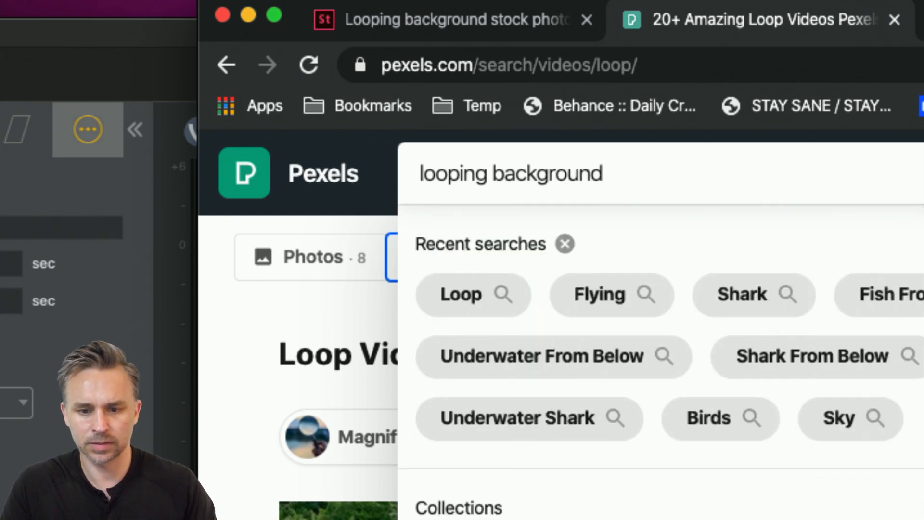
key("Return")
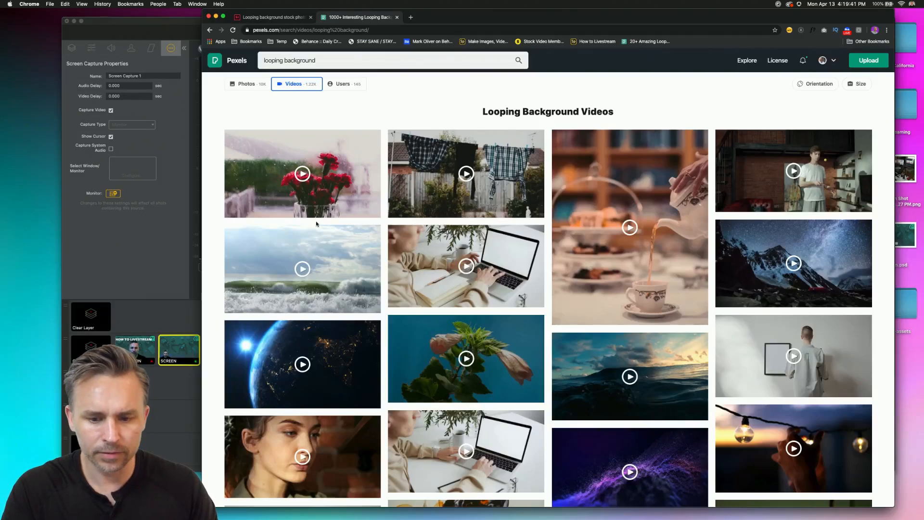
- Download the blue digital Earth projection video by Pressmaster from the Pexels results and dismiss the Shutterstock offer
scroll(316, 223, "down", 10)
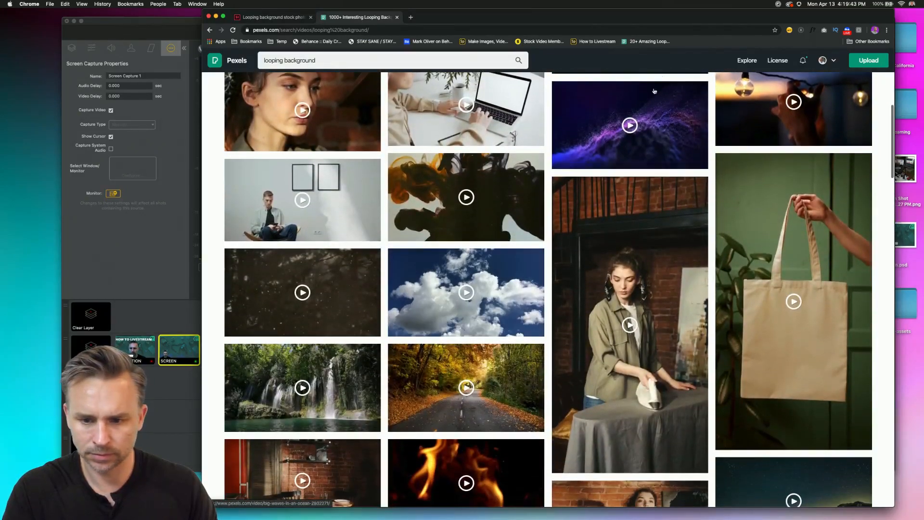
scroll(447, 295, "down", 15)
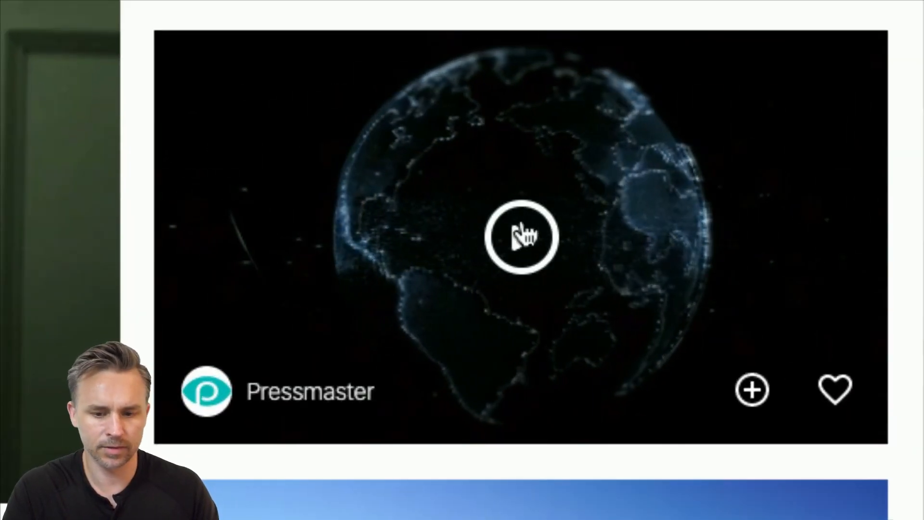
left_click(431, 270)
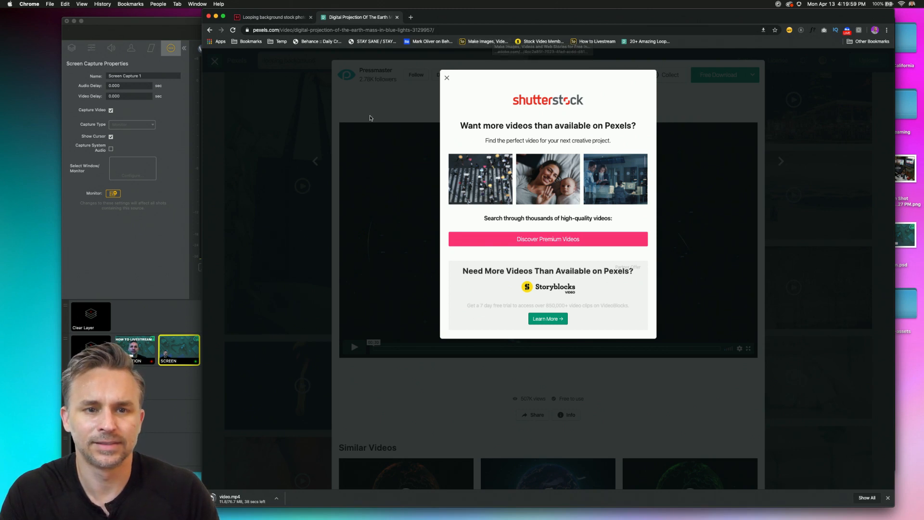
left_click(447, 79)
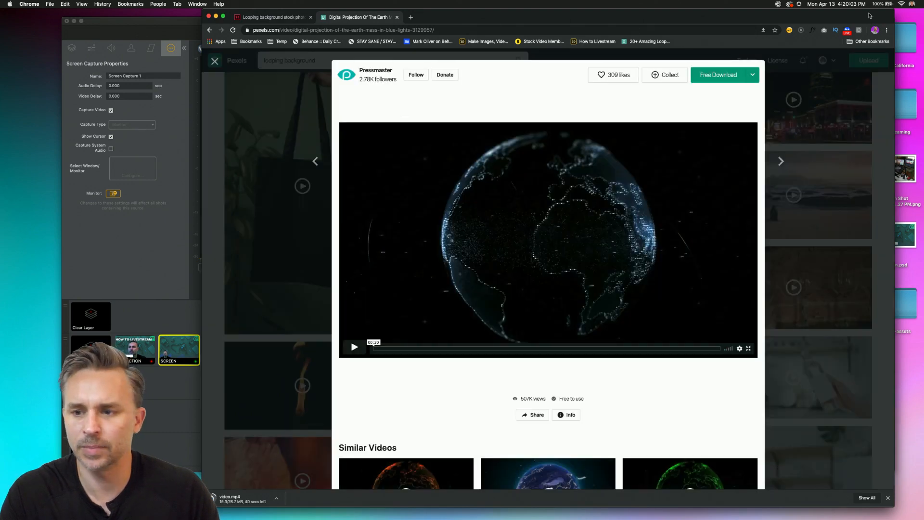
- Minimize the browser and Wirecast windows, and answer Wirecast's screen recording request with Open System Preferences
left_click_drag(893, 10, 793, 38)
left_click(216, 46)
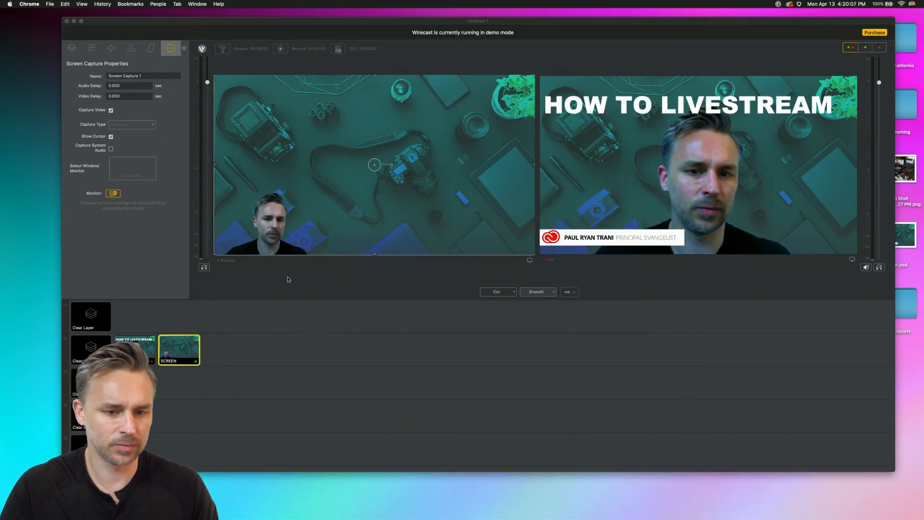
left_click(74, 21)
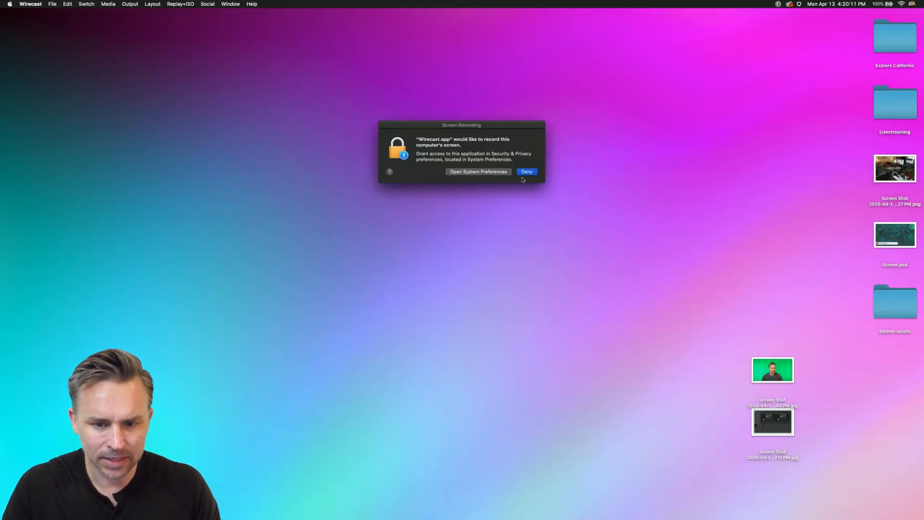
left_click(482, 173)
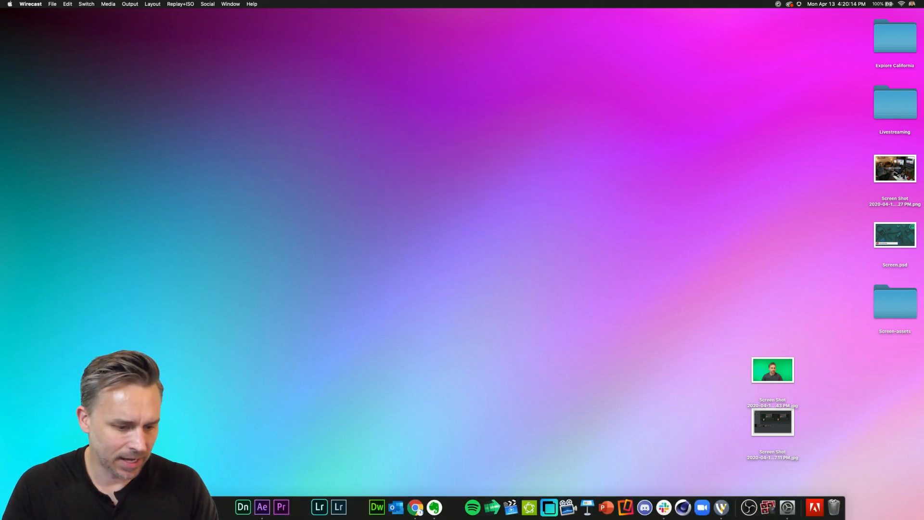
- Switch to After Effects and import Screen.psd from the Desktop folder as a Composition with Editable Layer Styles
left_click(262, 507)
left_click(26, 126)
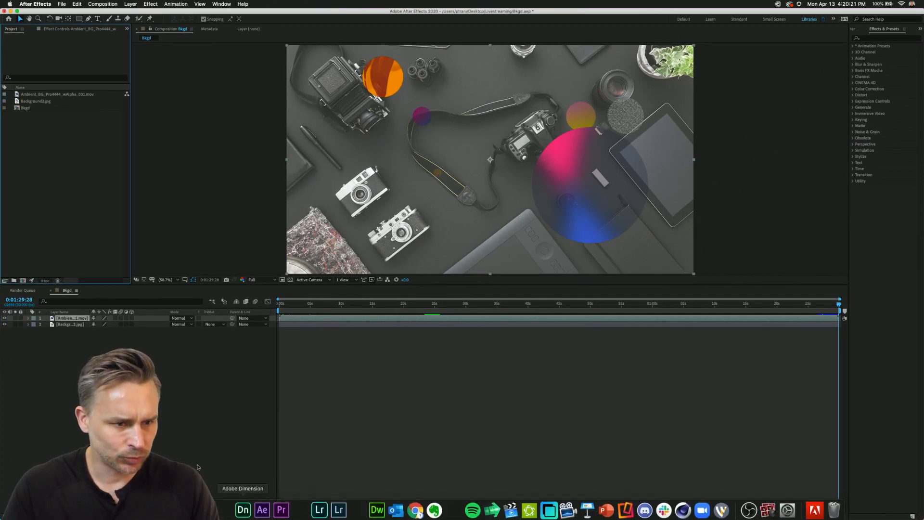
mouse_move(121, 518)
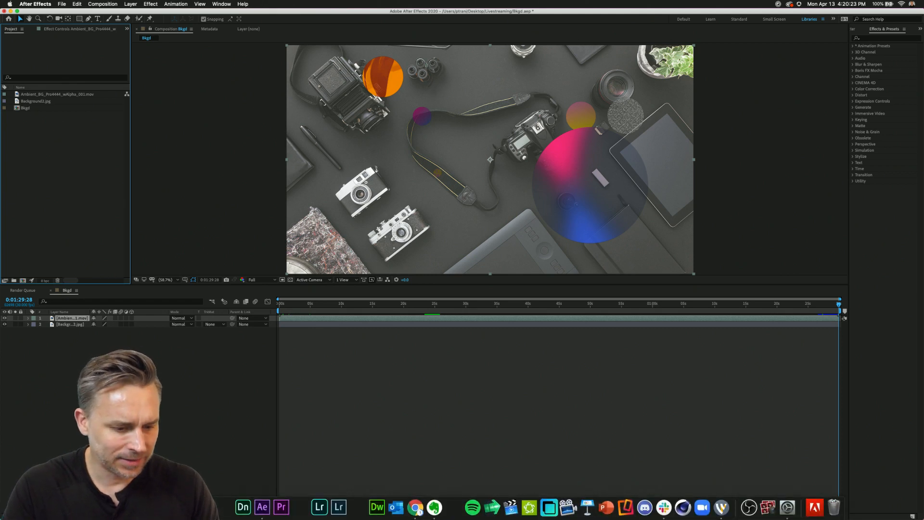
left_click(90, 507)
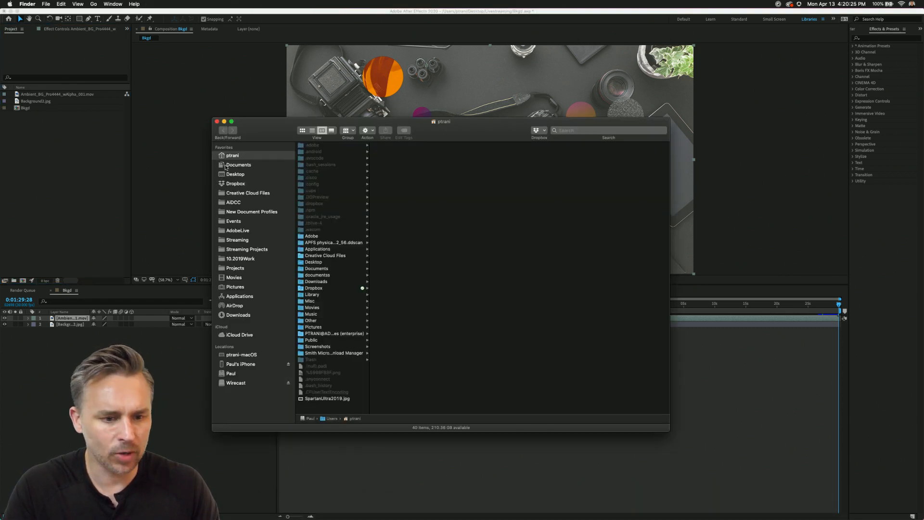
left_click(224, 175)
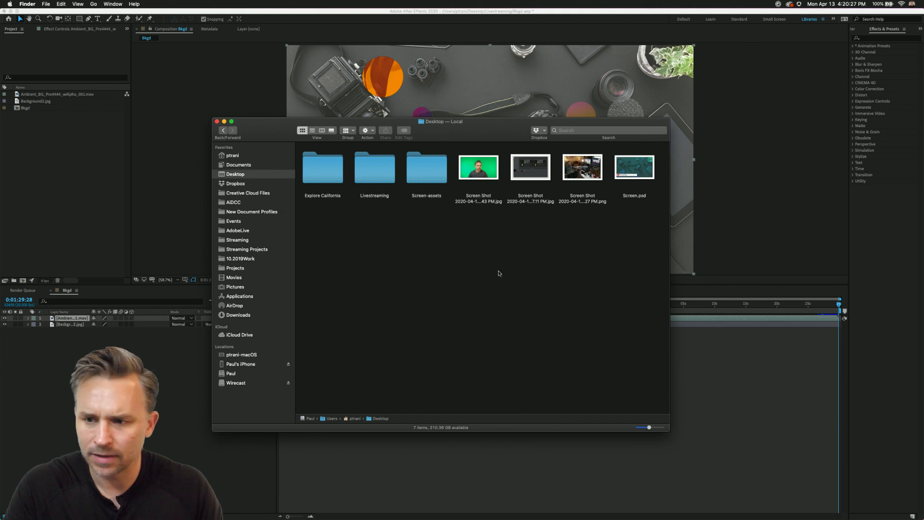
left_click(440, 180)
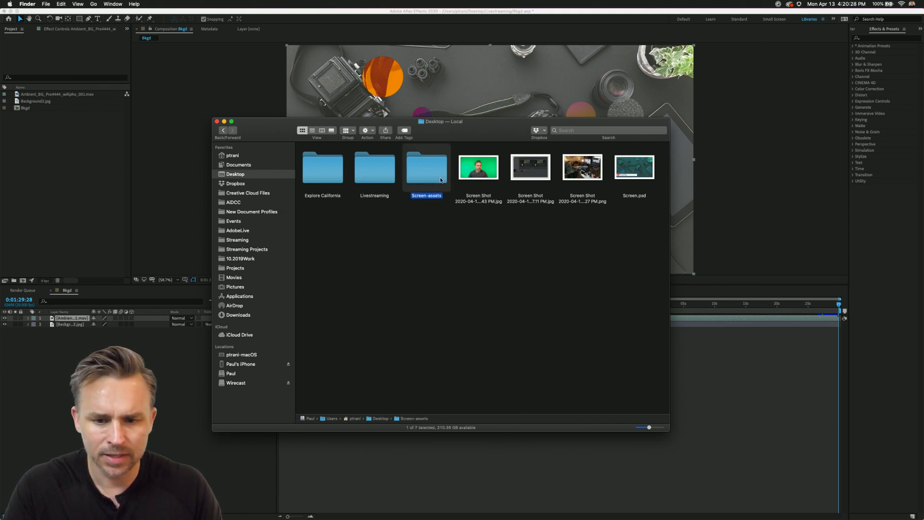
left_click(619, 175)
left_click_drag(635, 169, 11, 219)
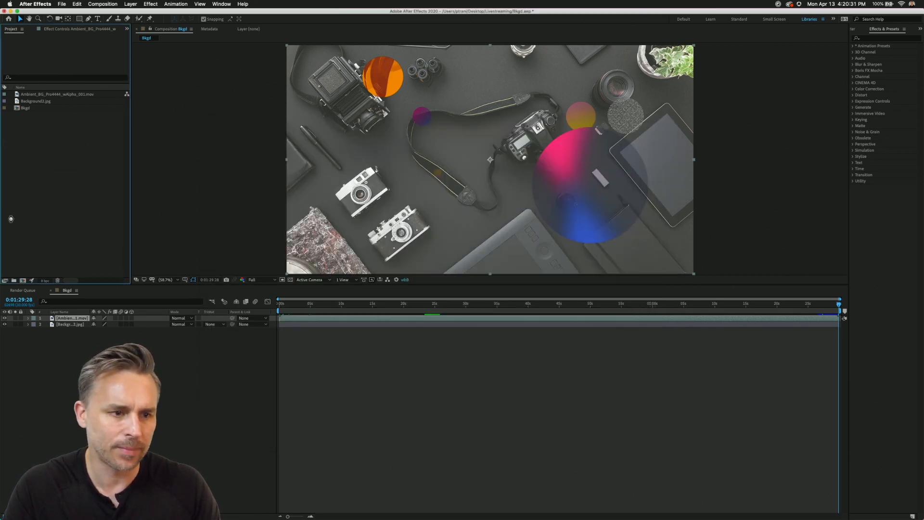
left_click_drag(3, 87, 53, 127)
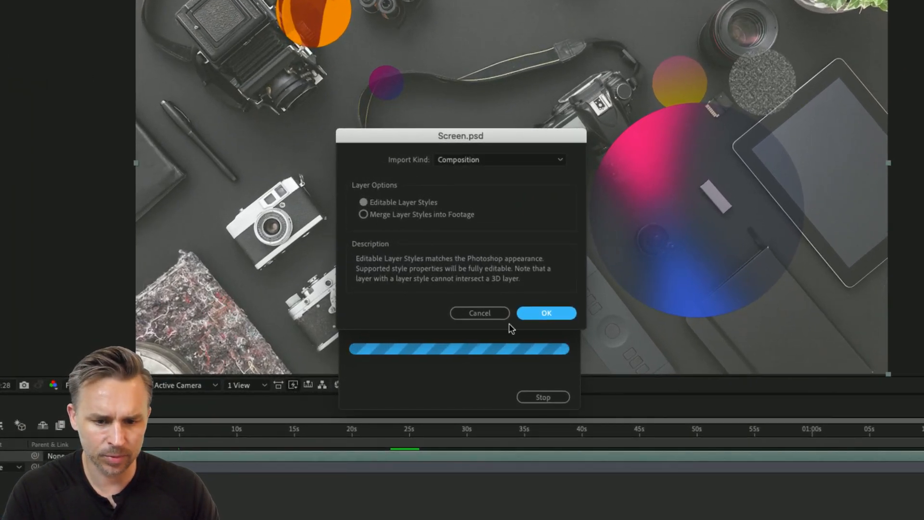
left_click(531, 315)
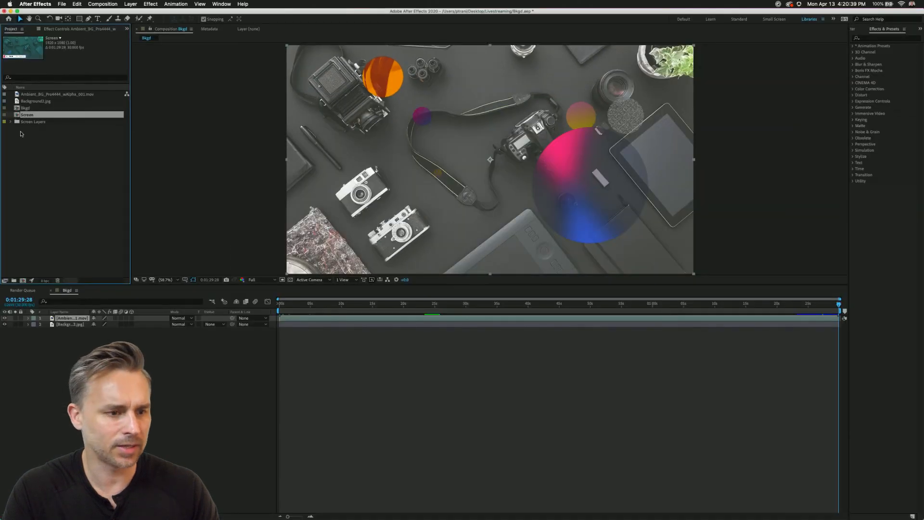
- Delete the lowerthird.png layer from the Screen composition and open its nested bkgd.jpg composition
double_click(17, 116)
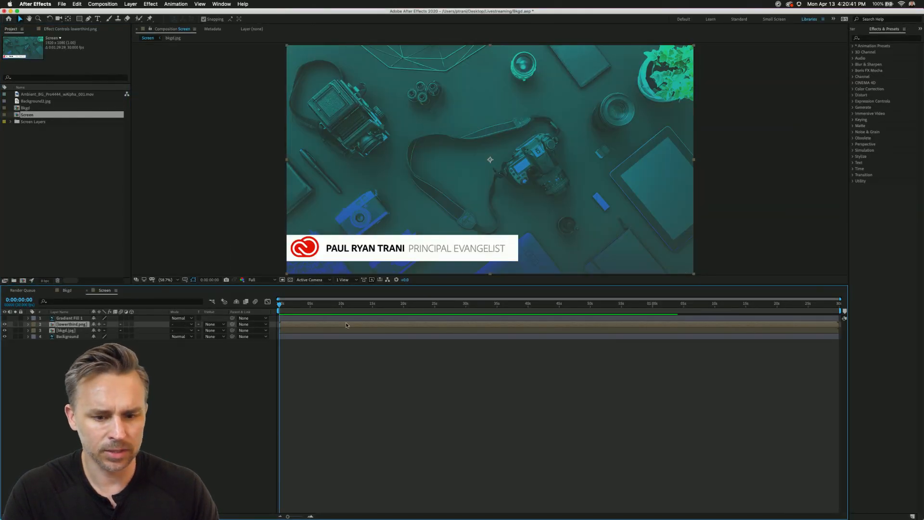
key("Delete")
left_click(52, 325)
double_click(51, 326)
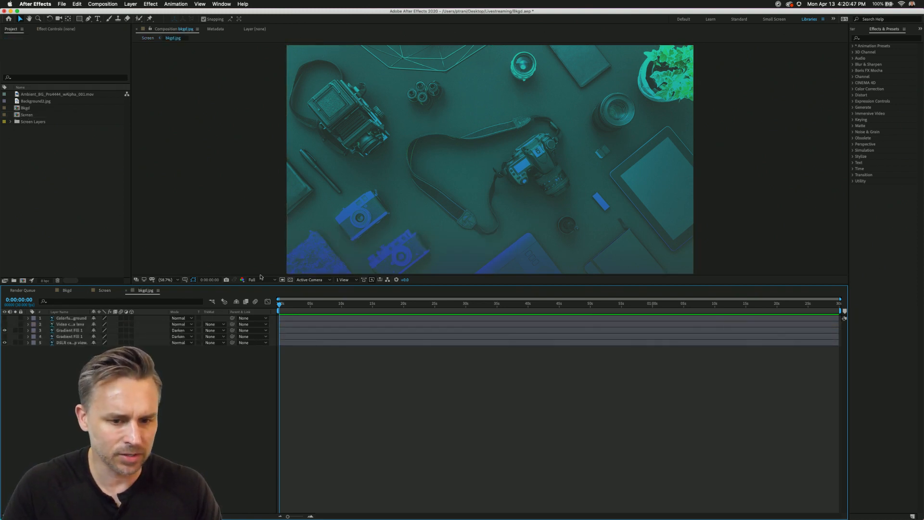
- Hide the upper Gradient Fill 1 layer and show the lower Gradient Fill 1 layer over the DSLR camera photo
left_click(63, 343)
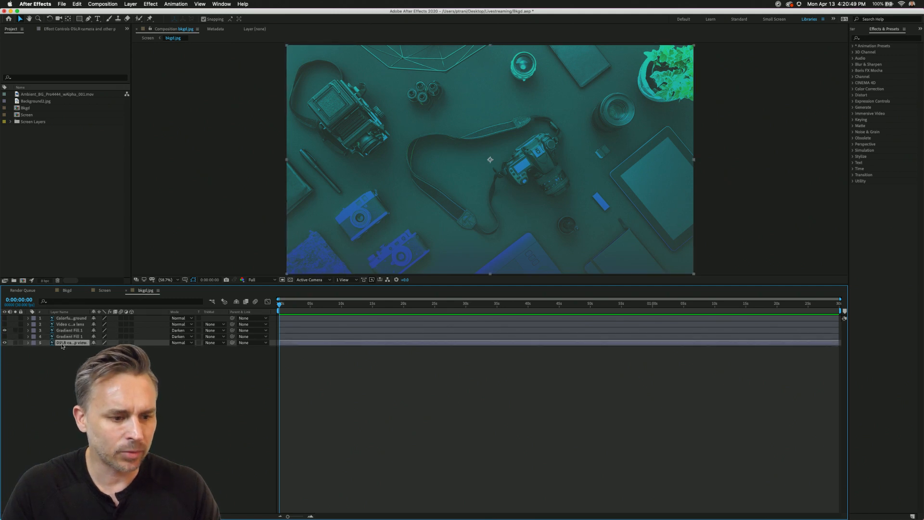
left_click(5, 343)
left_click(5, 342)
left_click(4, 331)
left_click(5, 330)
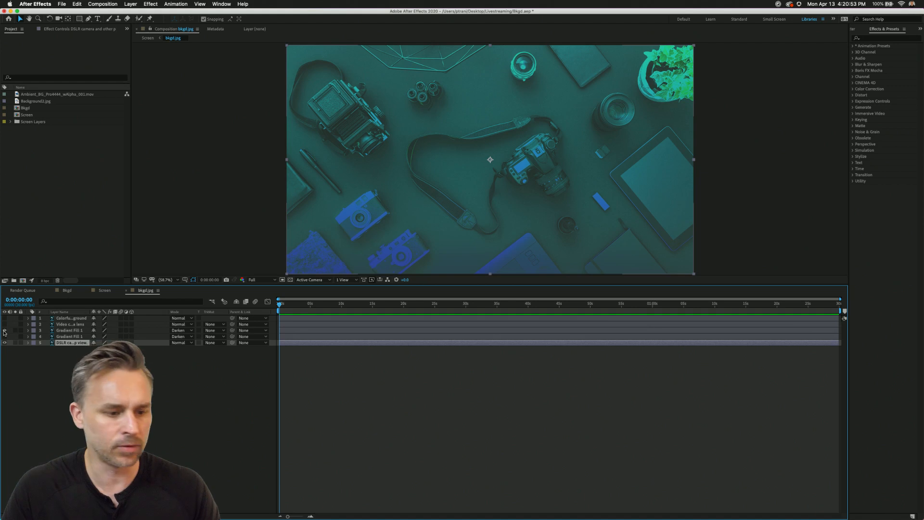
left_click(4, 336)
left_click(69, 337)
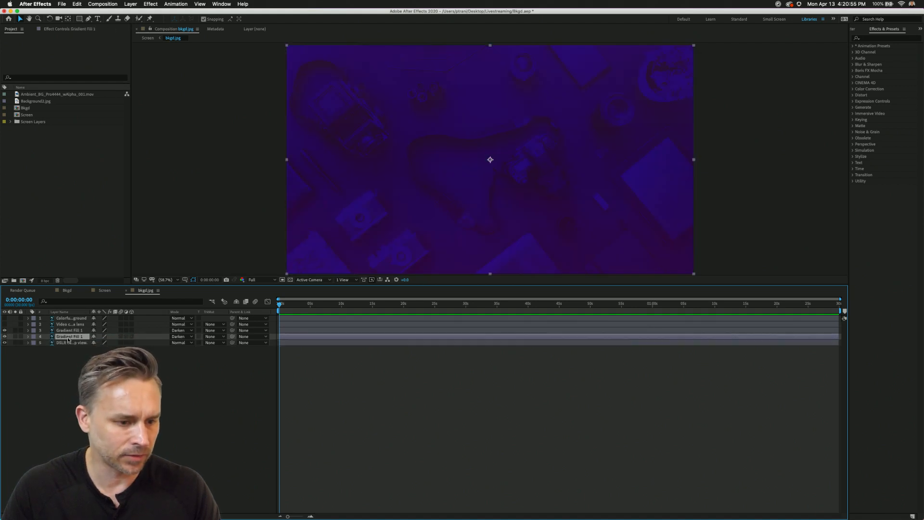
left_click(5, 336)
left_click(4, 336)
left_click(4, 337)
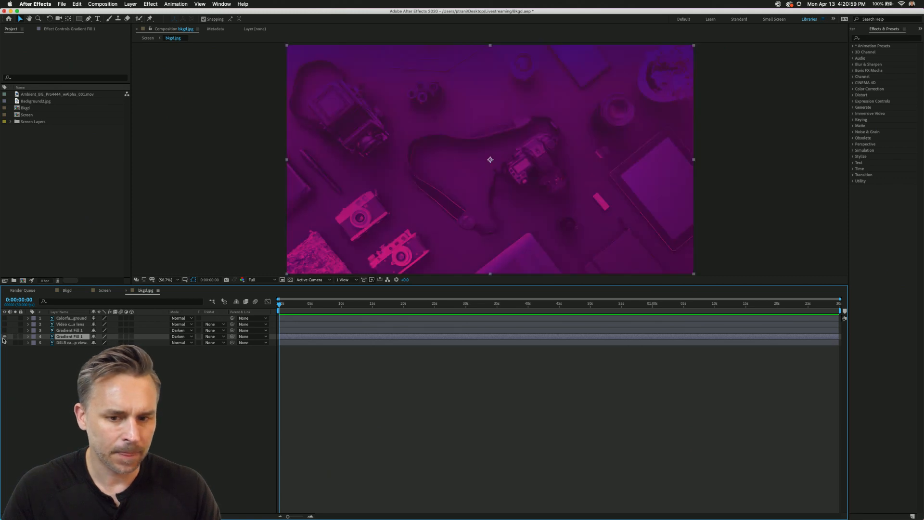
- Draw a circle with the Ellipse tool just left of the center of the bkgd.jpg composition
left_click(147, 55)
left_click_drag(80, 18, 104, 42)
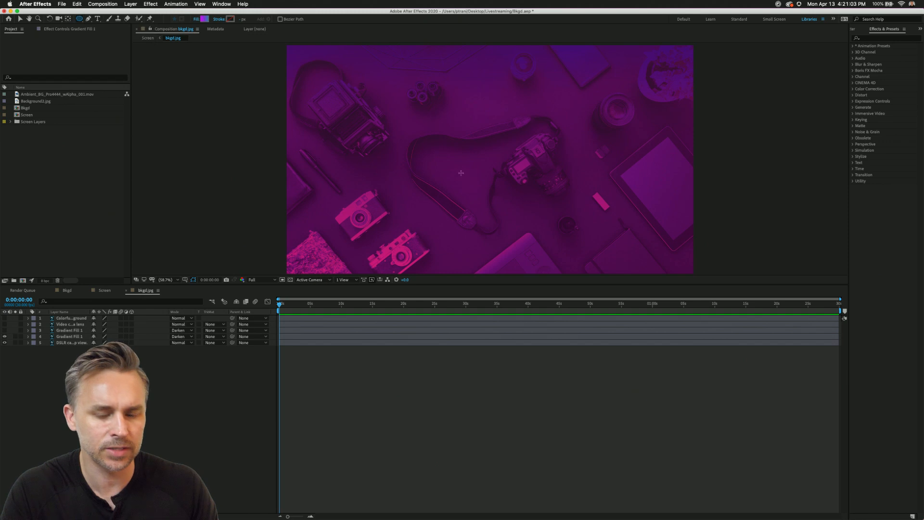
left_click_drag(396, 114, 484, 219)
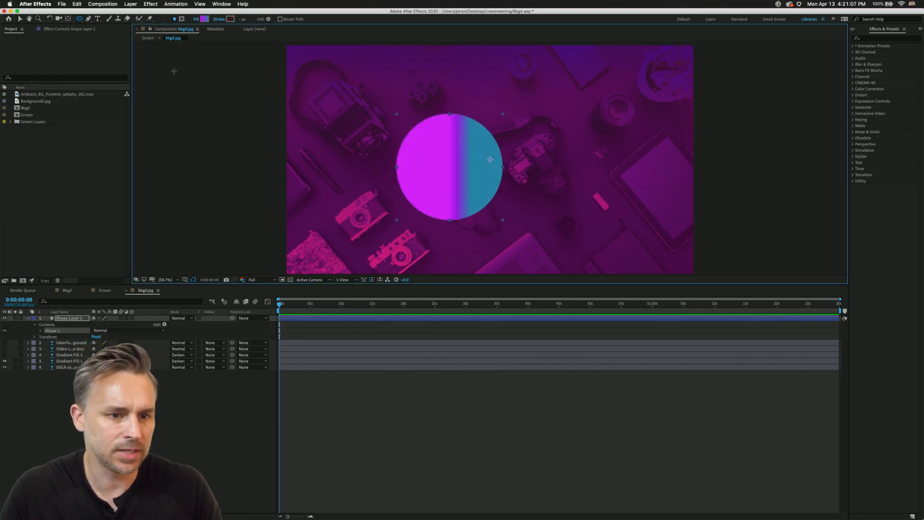
left_click(203, 18)
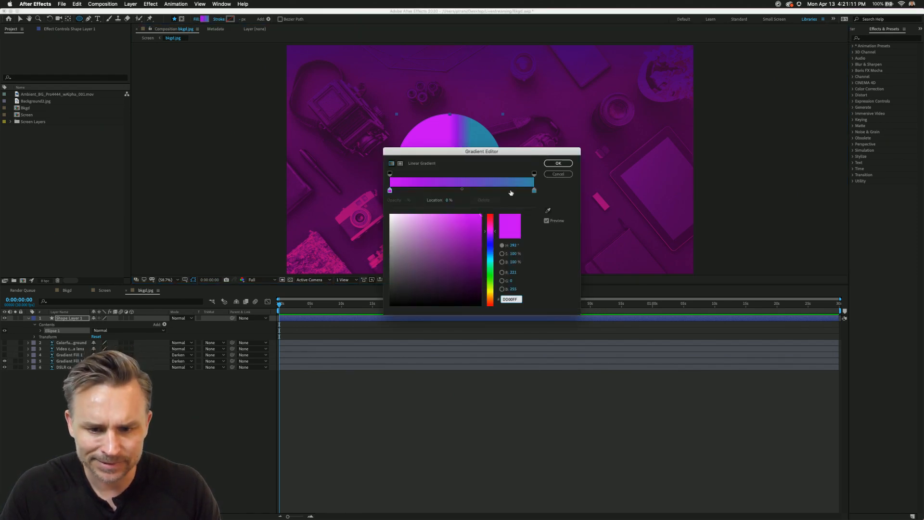
left_click(559, 163)
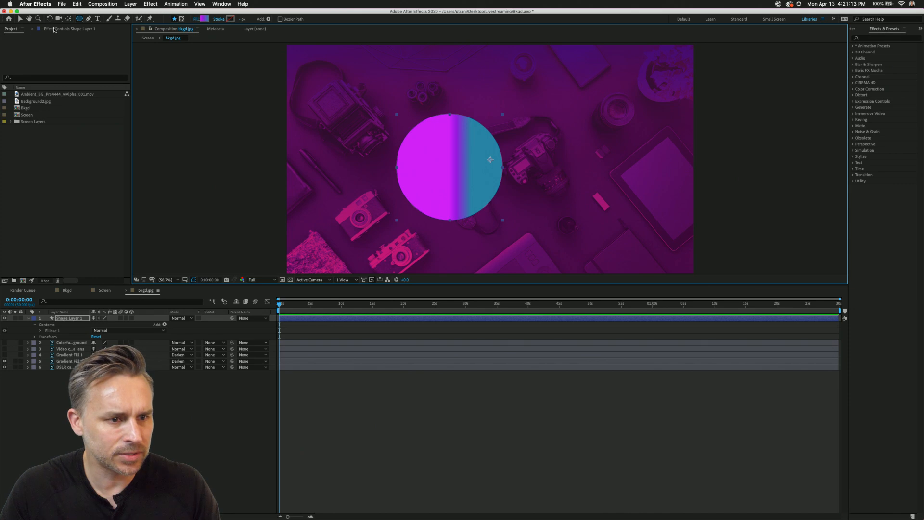
left_click(52, 29)
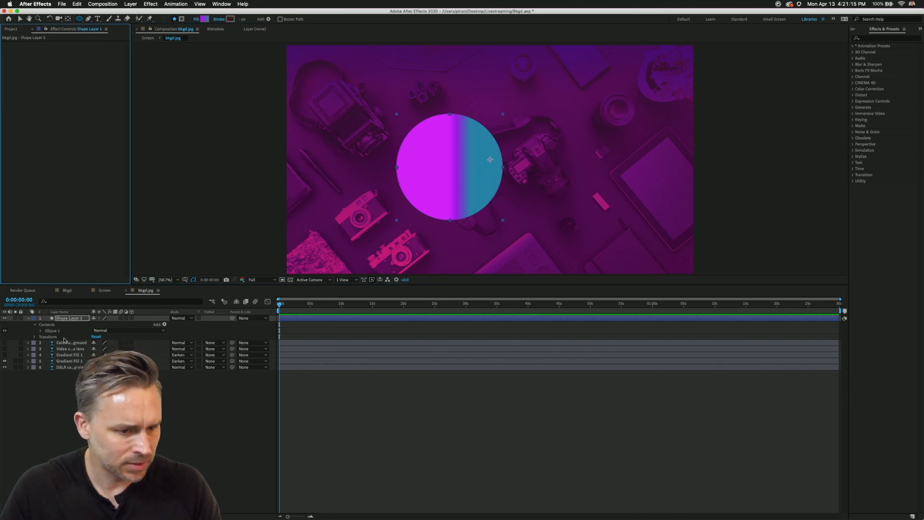
- Soften the circle's gradient fill by setting its End Point to 310.0, 0.0
left_click(40, 331)
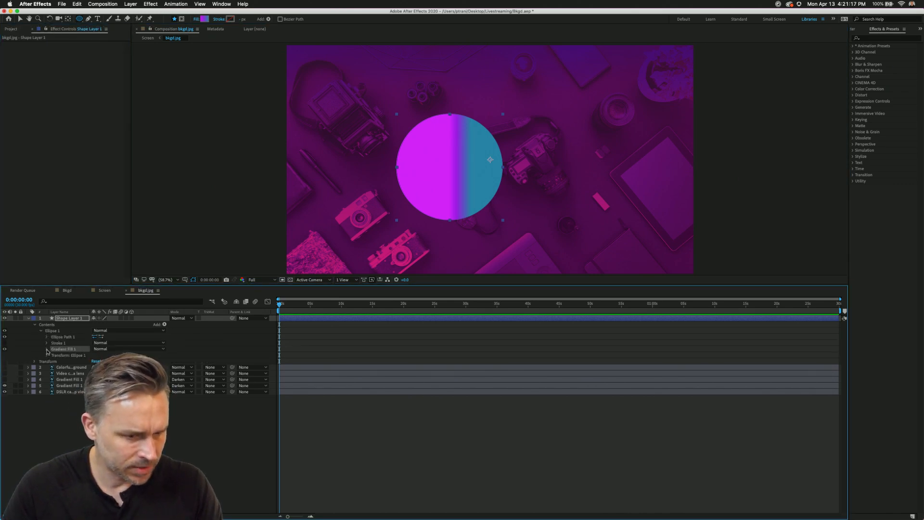
left_click(47, 349)
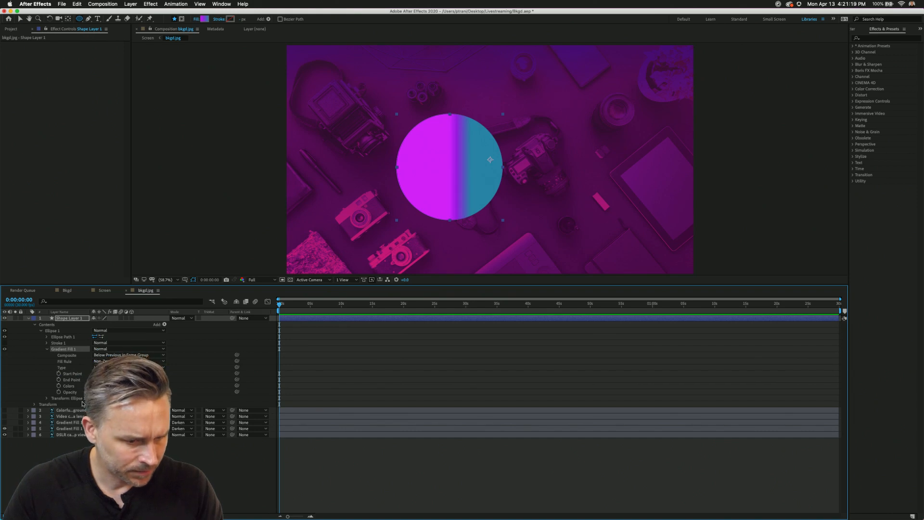
left_click_drag(98, 380, 168, 381)
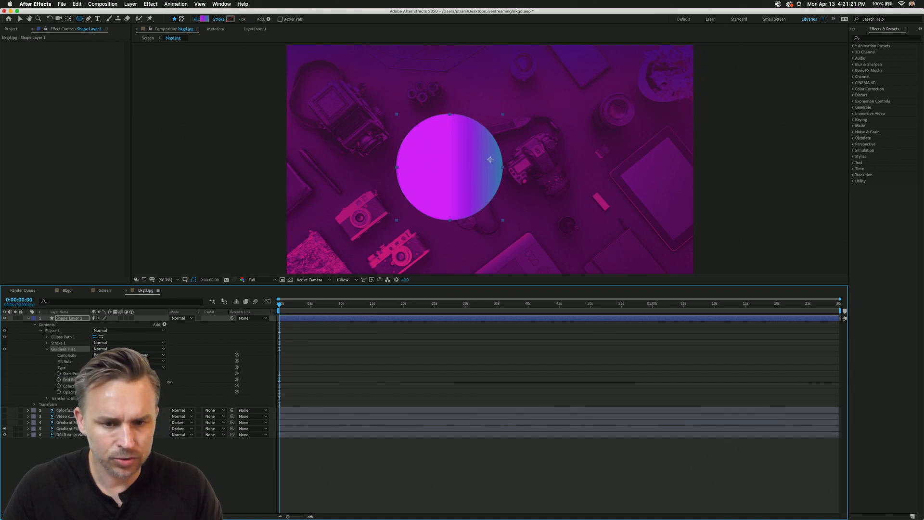
- Set the circle layer's blending mode to Overlay and move the circle over the vintage camera at the photo's upper left
left_click(20, 18)
left_click(67, 318)
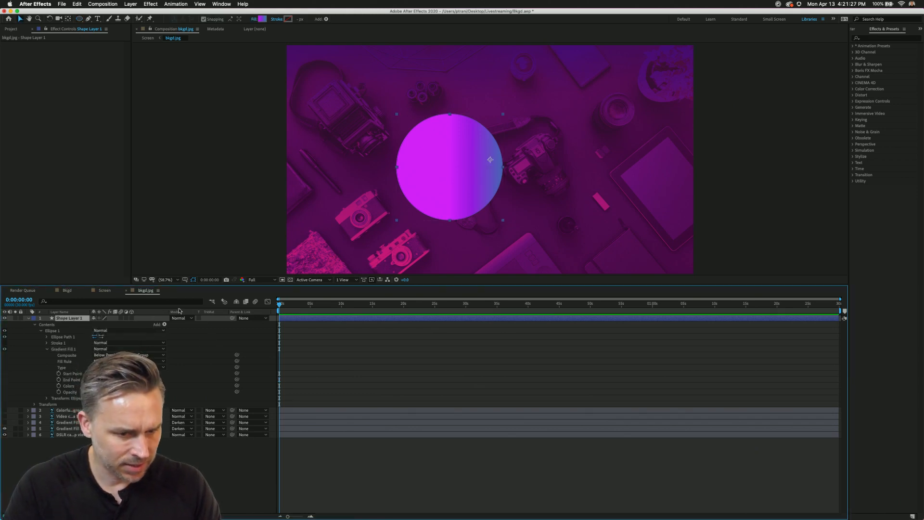
left_click(181, 318)
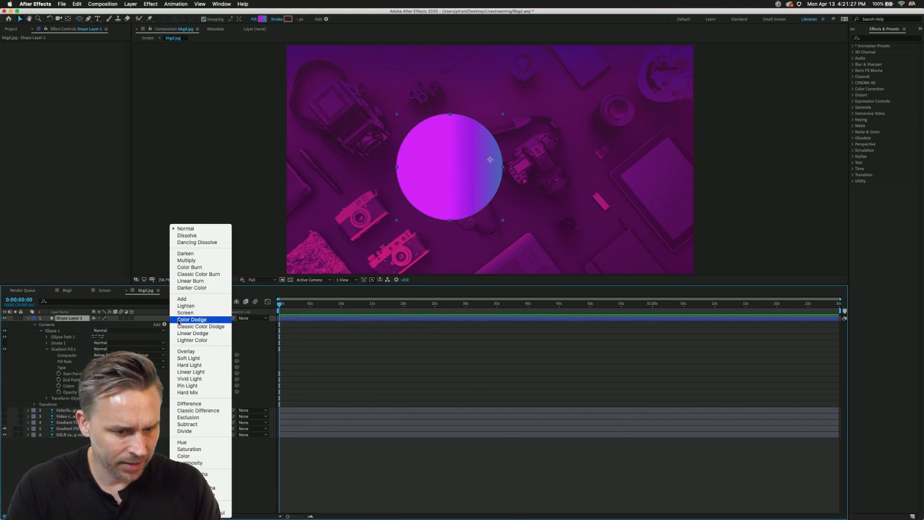
left_click(186, 351)
left_click_drag(445, 173, 335, 136)
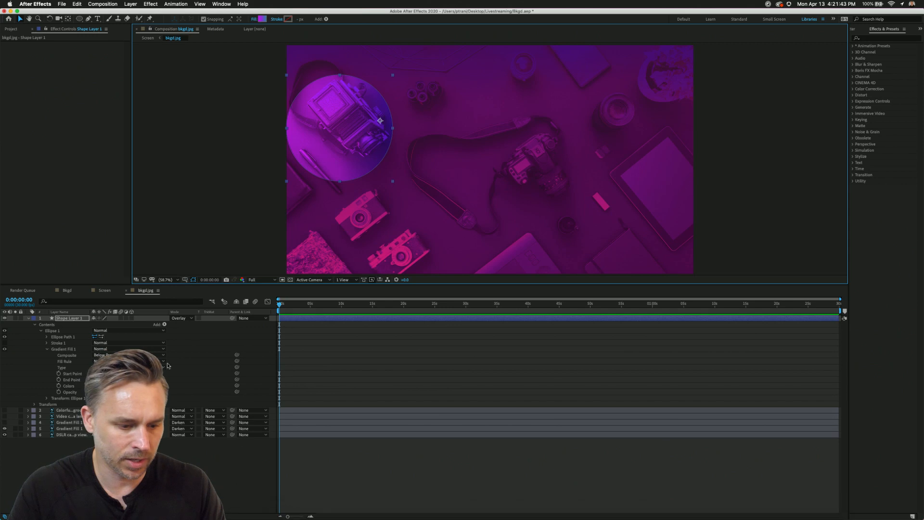
left_click_drag(328, 134, 340, 168)
- Start Position and Scale keyframes for Shape Layer 1 at 0:00:00:00
left_click(64, 319)
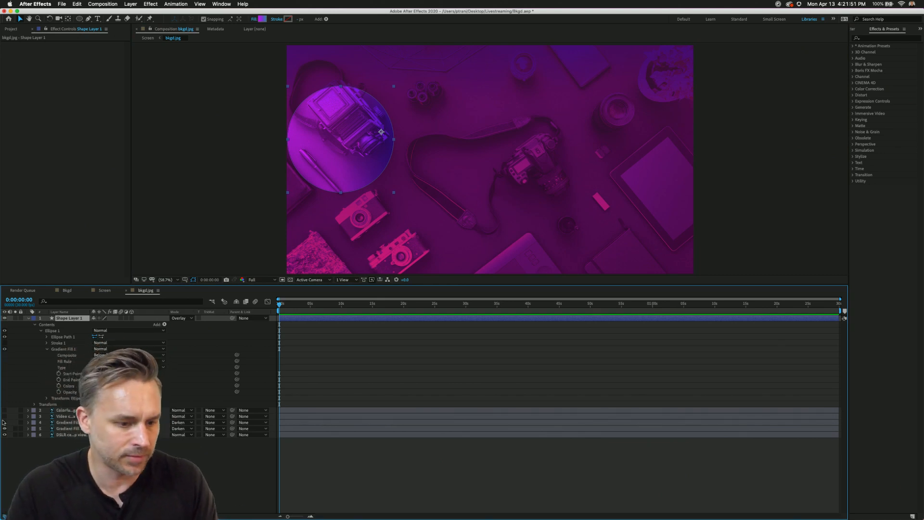
left_click(35, 405)
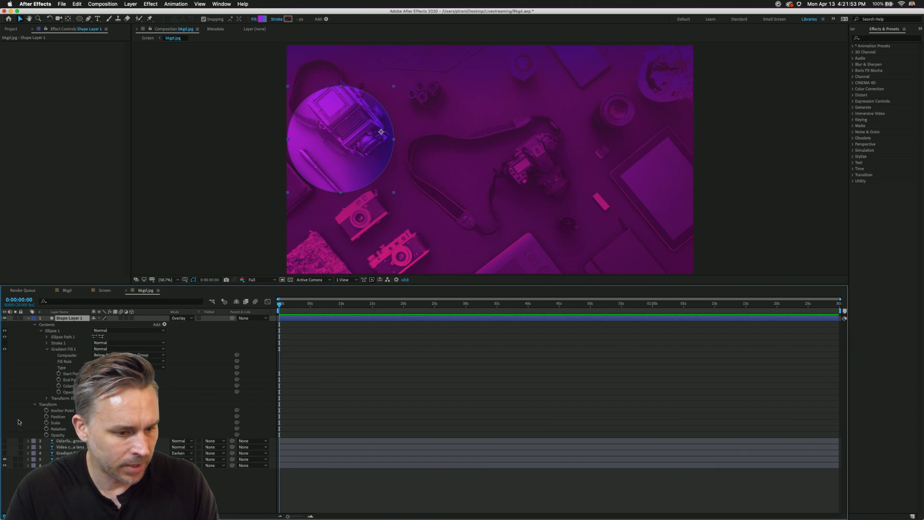
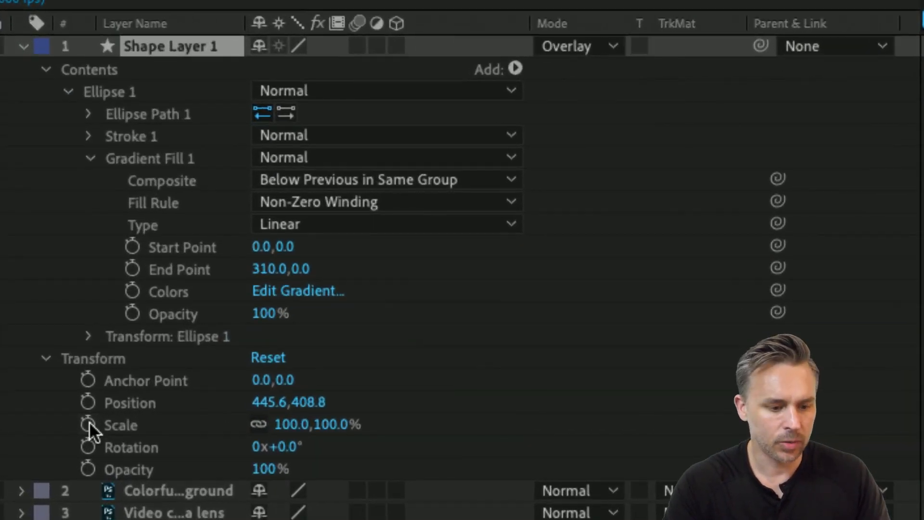
left_click(87, 403)
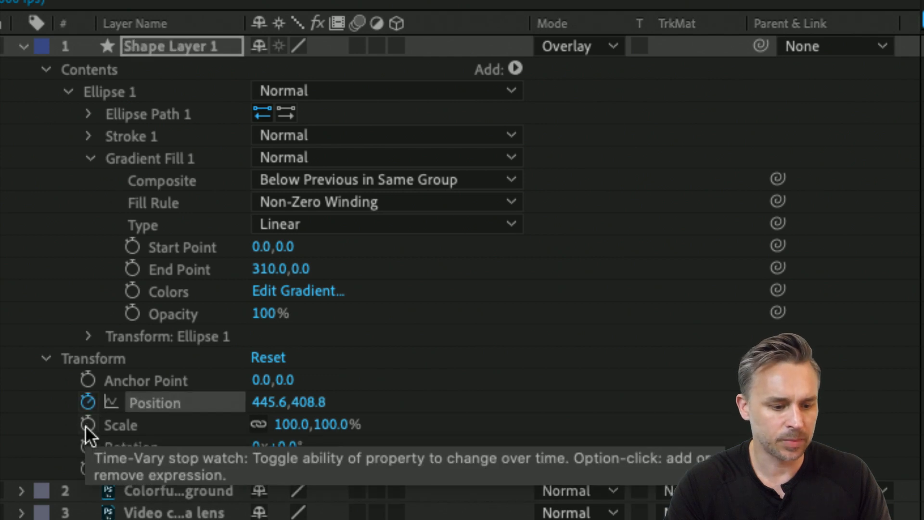
left_click(88, 424)
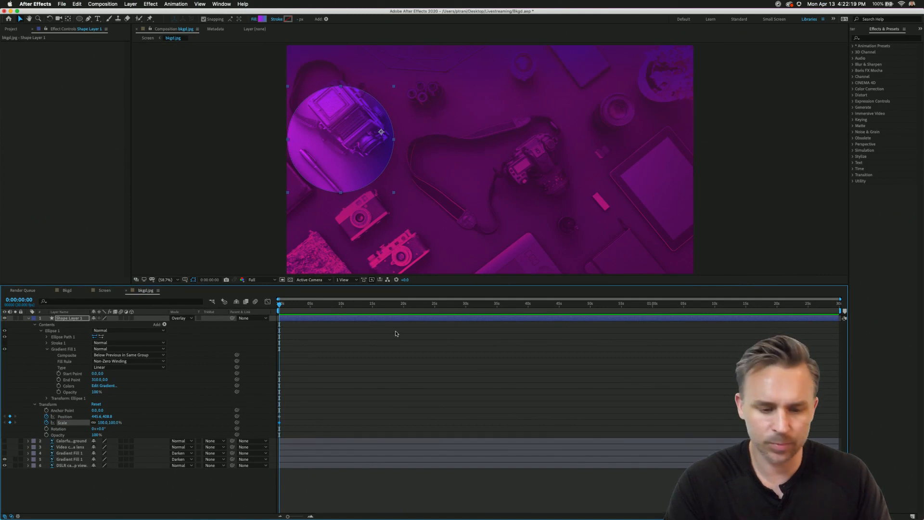
- At 0:00:28:11, move the circle over the two small cameras at the photo's lower left and enlarge it to about 157%
left_click_drag(430, 302, 456, 303)
left_click_drag(329, 137, 417, 242)
left_click_drag(483, 193, 530, 169)
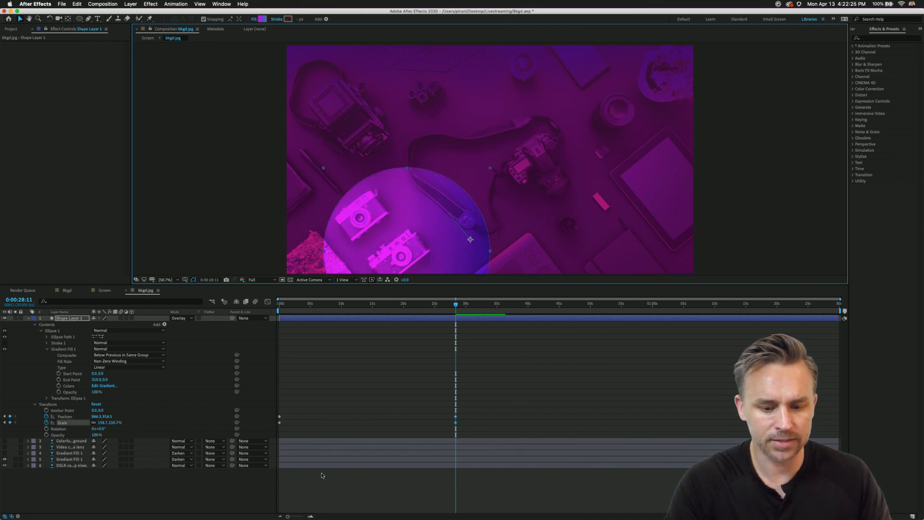
left_click(418, 408)
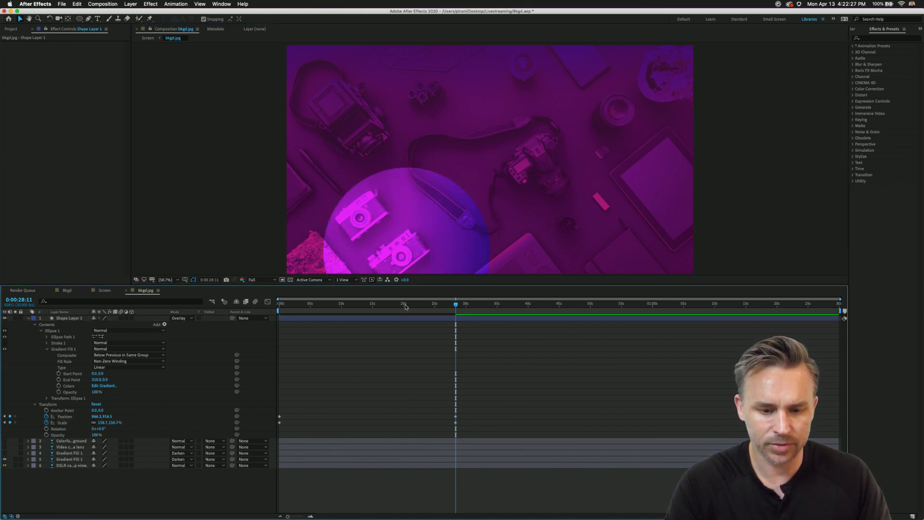
- At 0:00:51:05, shrink the circle to about 77% and move it to the photo's upper edge, left of center
left_click(405, 305)
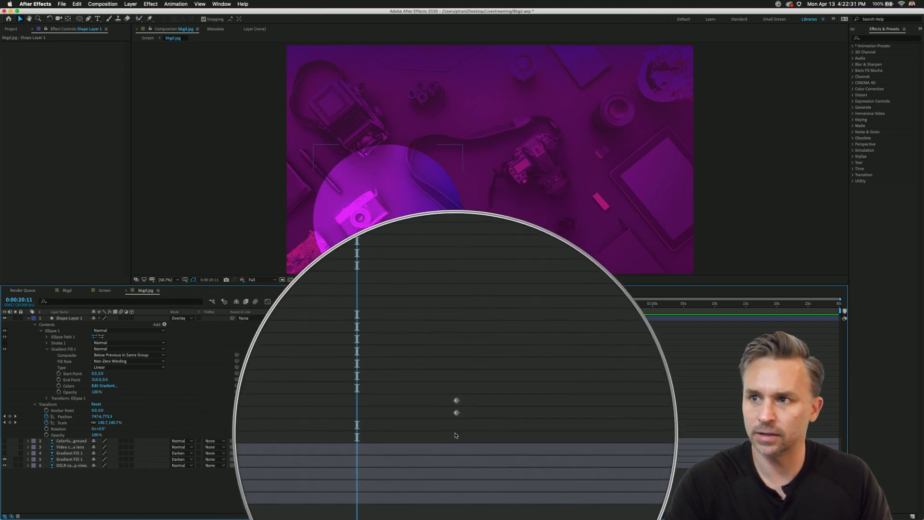
key("Home")
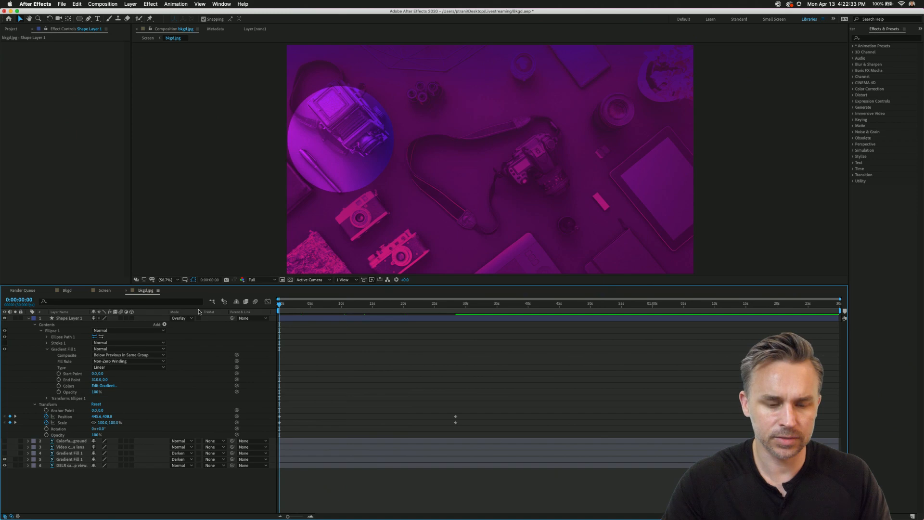
left_click(285, 304)
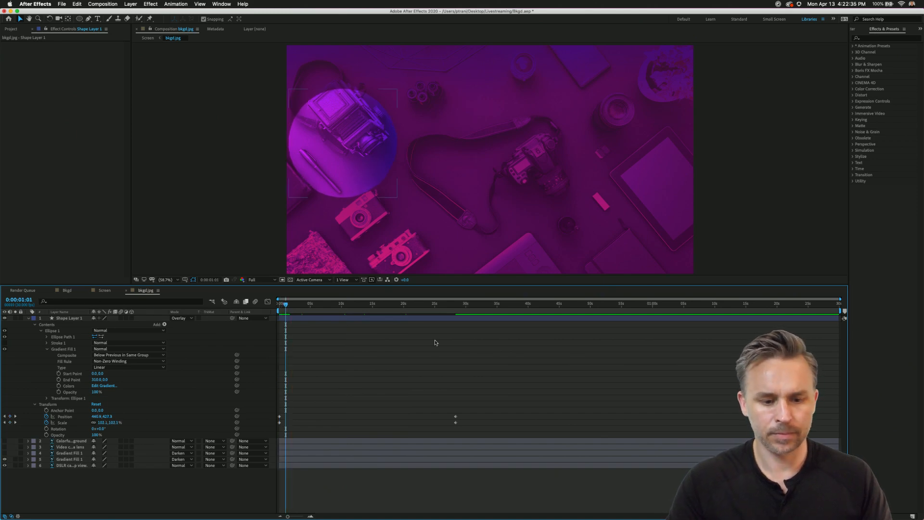
left_click_drag(286, 303, 597, 312)
left_click_drag(353, 237, 485, 115)
left_click_drag(622, 201, 612, 169)
left_click_drag(570, 103, 455, 84)
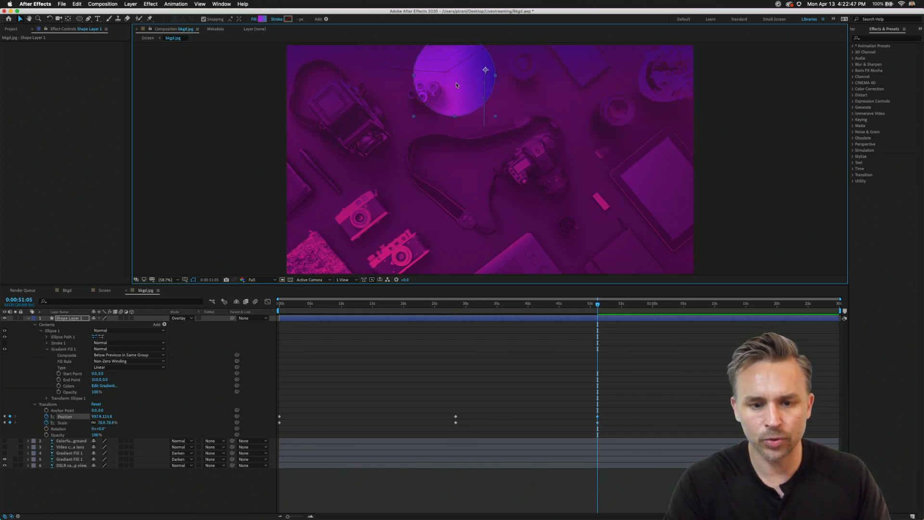
- Keyframe the circle at the photo's upper right, scaled to about 106%, at 0:01:05:25, and at its lower left at 0:01:17:25
left_click(688, 306)
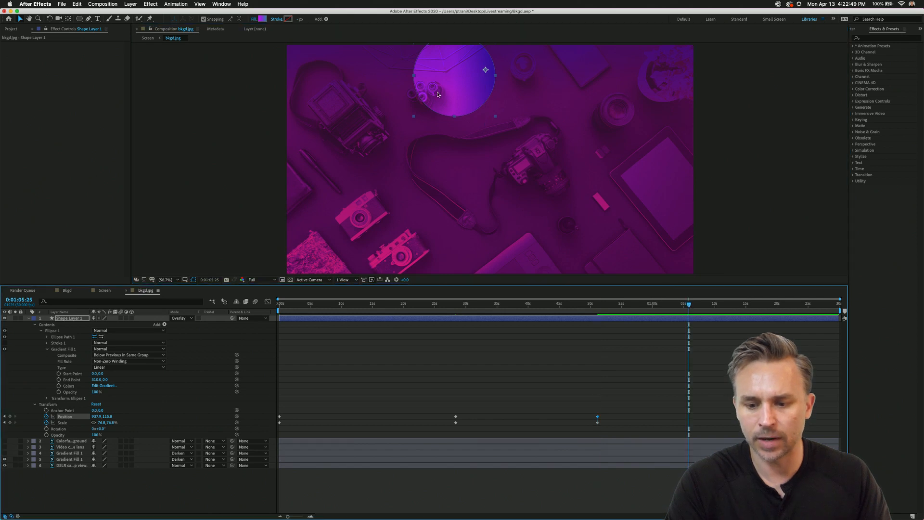
left_click_drag(439, 91, 534, 243)
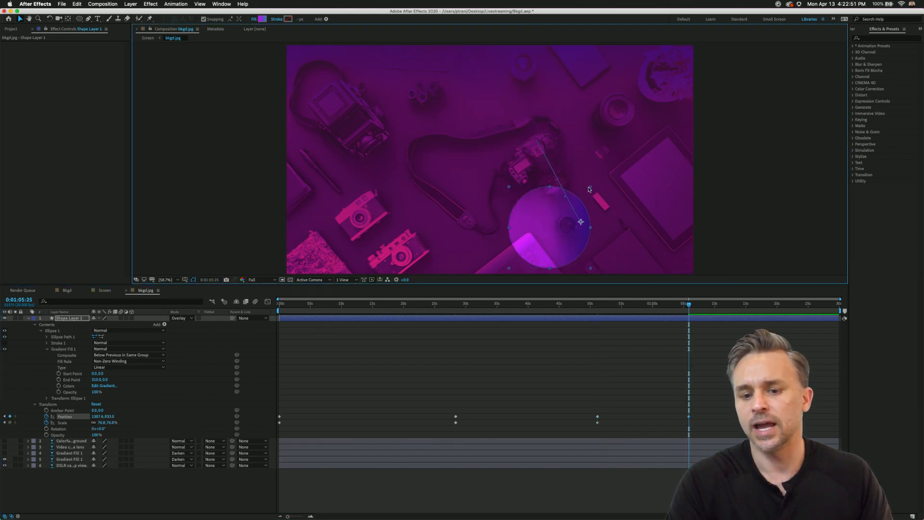
left_click_drag(509, 187, 482, 157)
left_click_drag(510, 235, 633, 81)
key("space")
left_click_drag(663, 83, 317, 260)
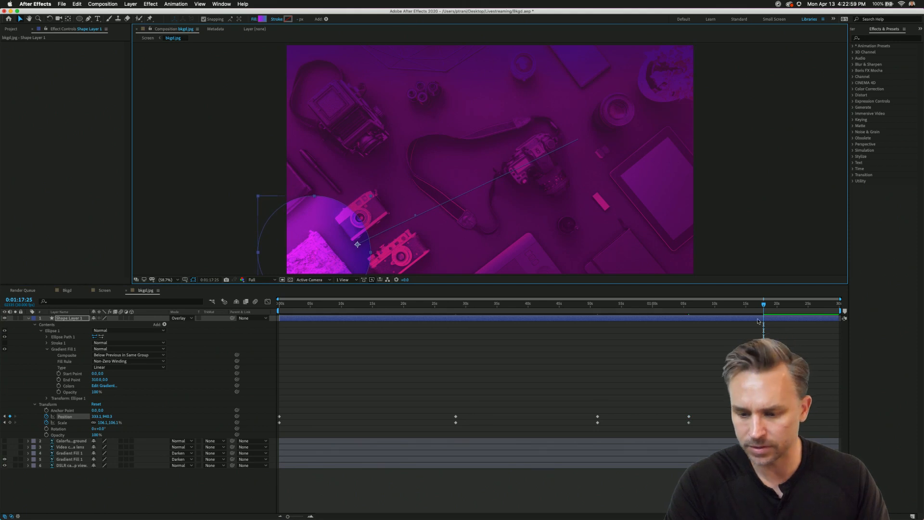
- Copy the circle's first Position and Scale keyframes and paste them at 0:01:29:28 to close the loop
key("Home")
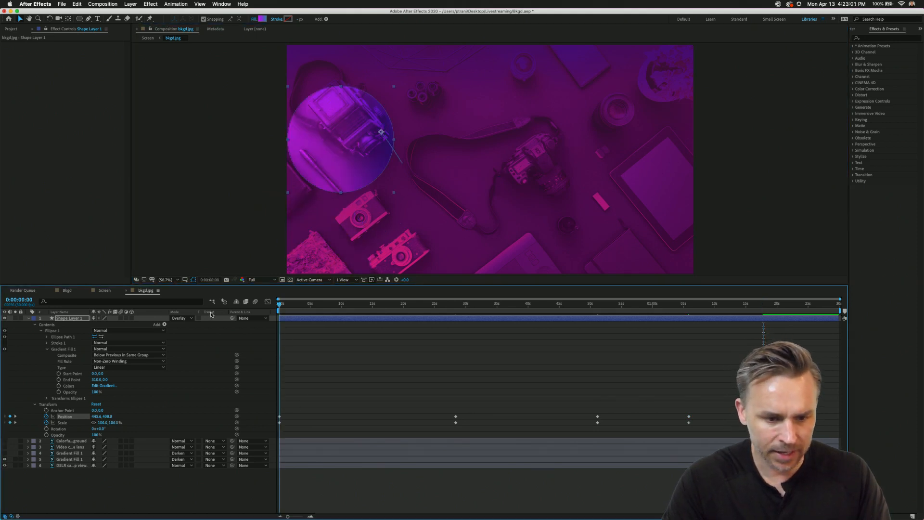
left_click(48, 403)
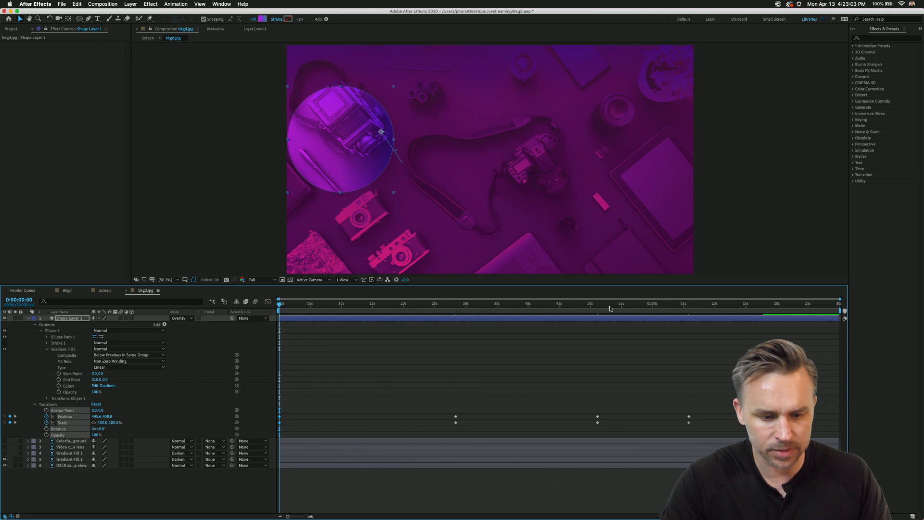
left_click_drag(635, 301, 833, 335)
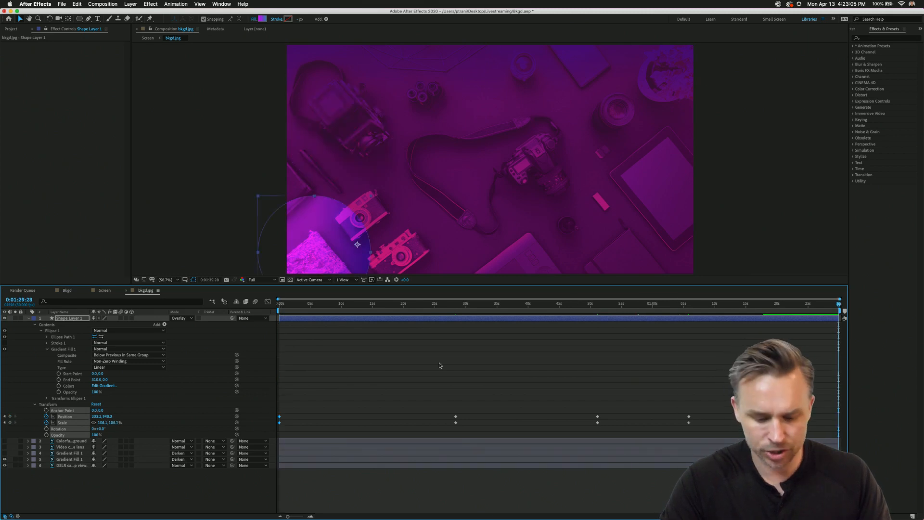
key("super+v")
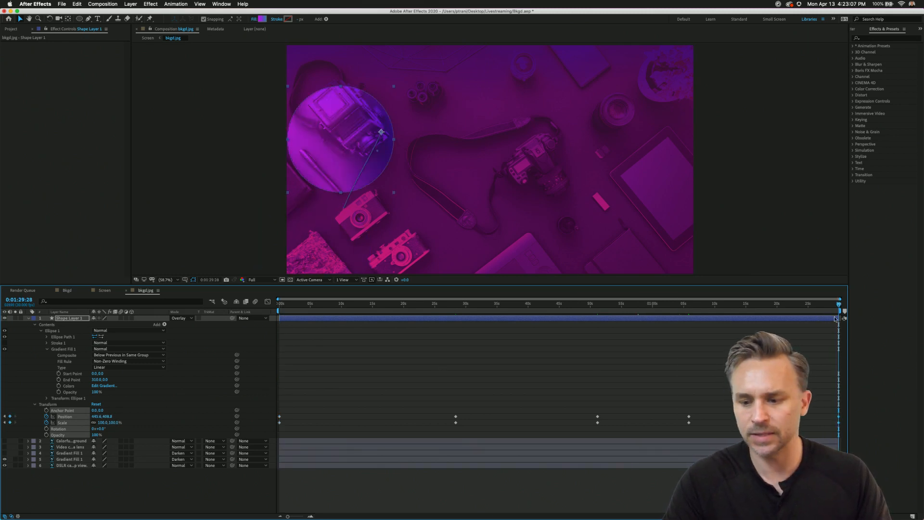
- Duplicate Shape Layer 1 and reveal the duplicate's Position and Scale keyframes
left_click_drag(295, 312, 37, 316)
left_click(64, 324)
key("super+d")
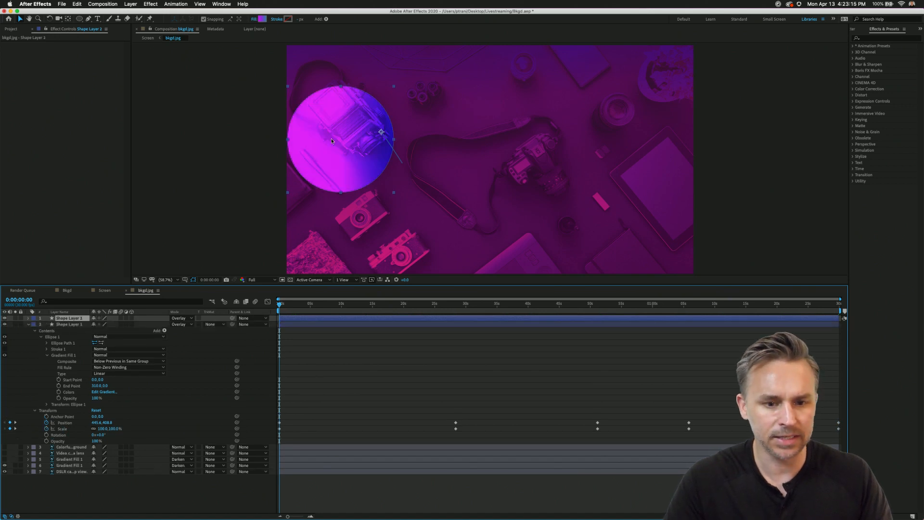
key("u")
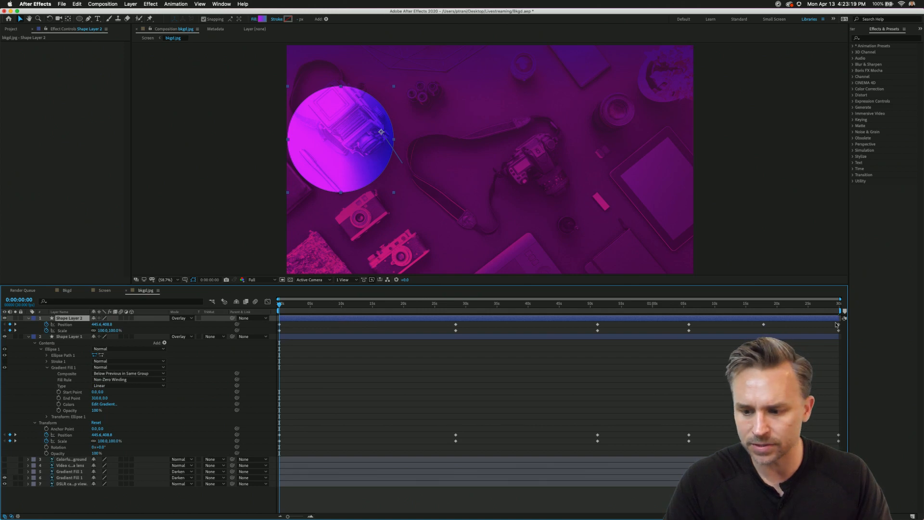
left_click_drag(841, 325, 277, 338)
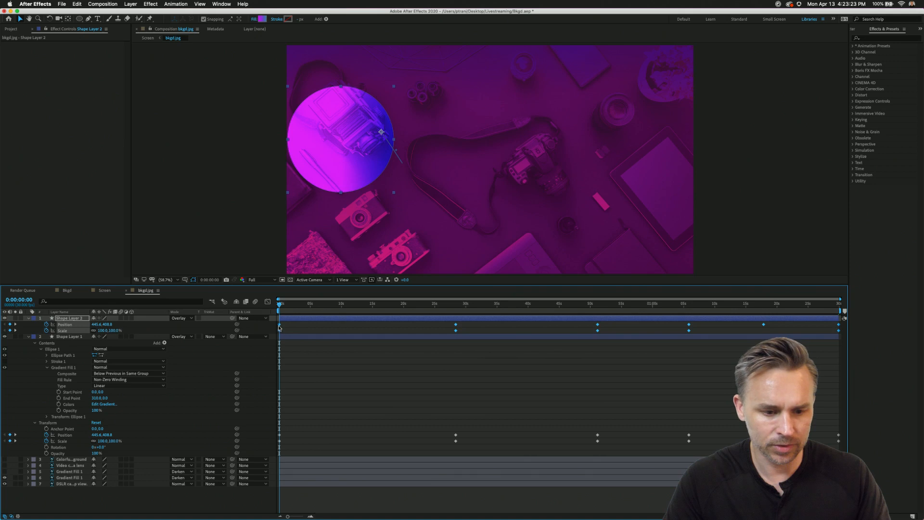
right_click(279, 325)
key("Escape")
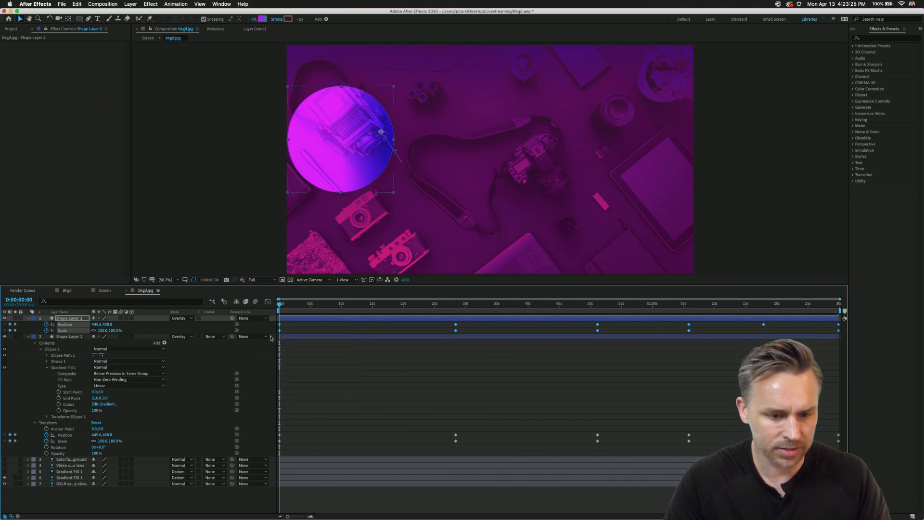
right_click(279, 325)
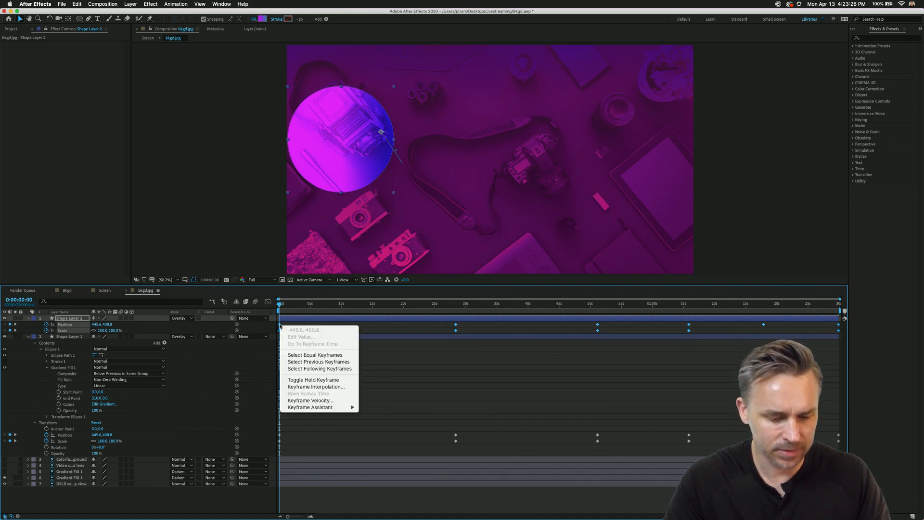
left_click(391, 325)
- Time-reverse Shape Layer 2 and scrub through the timeline to check the two circles' movement
left_click(133, 5)
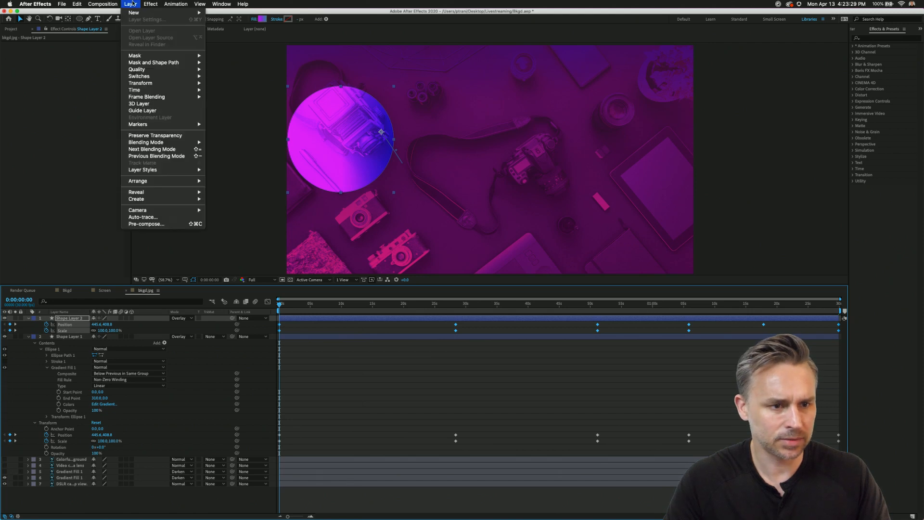
mouse_move(129, 90)
left_click(222, 98)
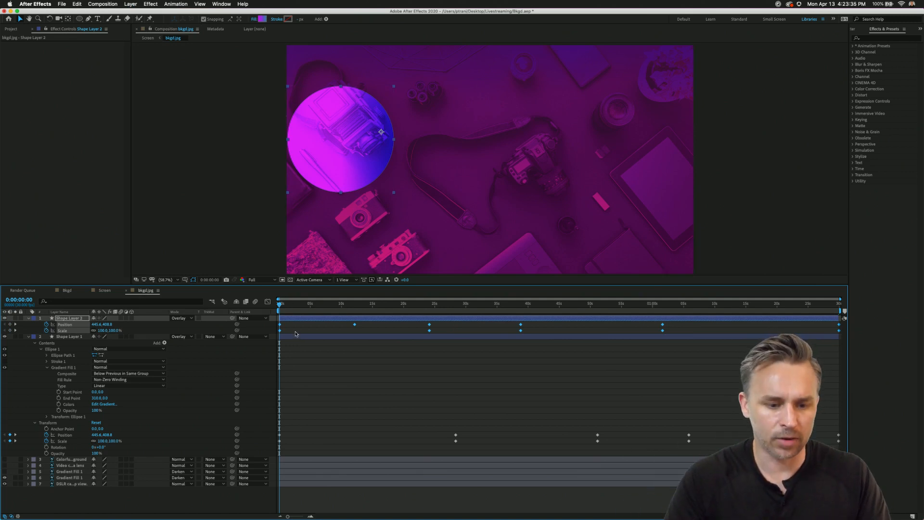
left_click(223, 98)
left_click_drag(278, 306, 775, 321)
key("Home")
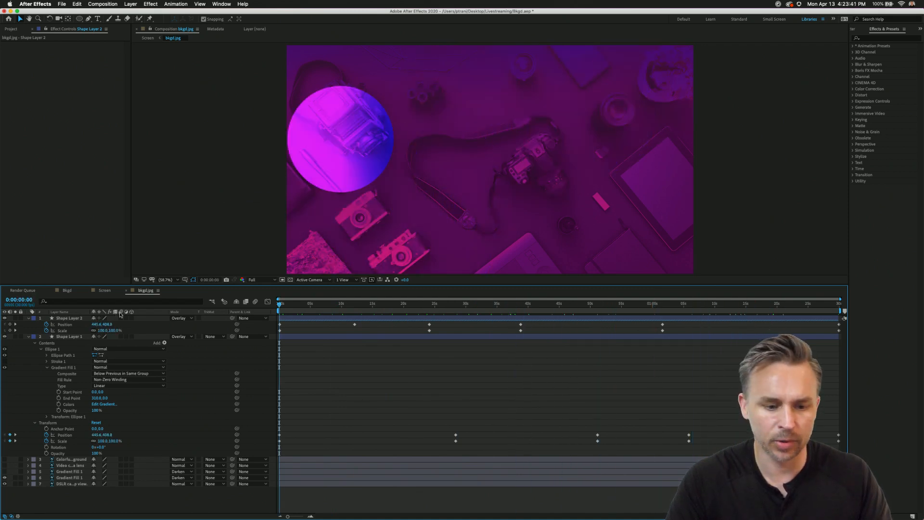
- Move Shape Layer 2's circle to the photo's lower right at 0:00:00:00, copy its first Position and Scale keyframes to 0:01:29:28, and preview the motion
left_click_drag(326, 126, 750, 279)
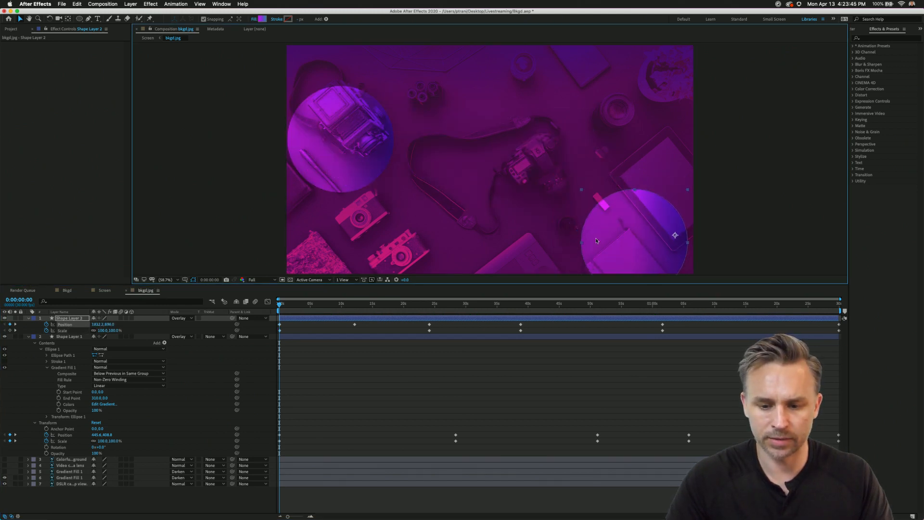
left_click_drag(288, 322, 270, 333)
left_click_drag(821, 305, 839, 305)
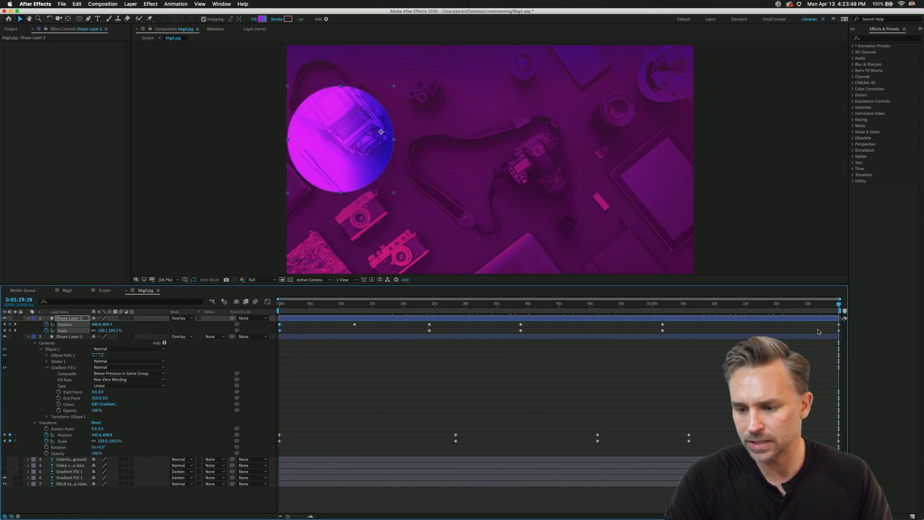
key("ctrl+v")
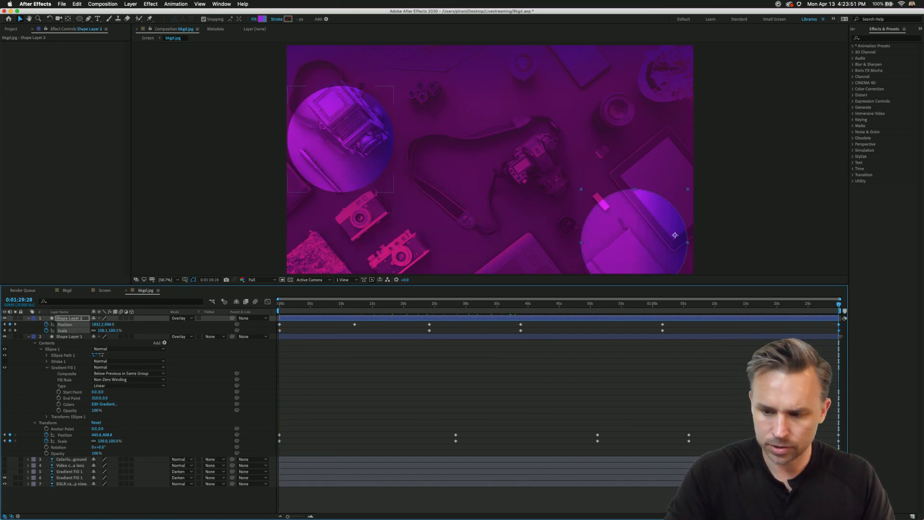
left_click_drag(838, 304, 451, 319)
key("space")
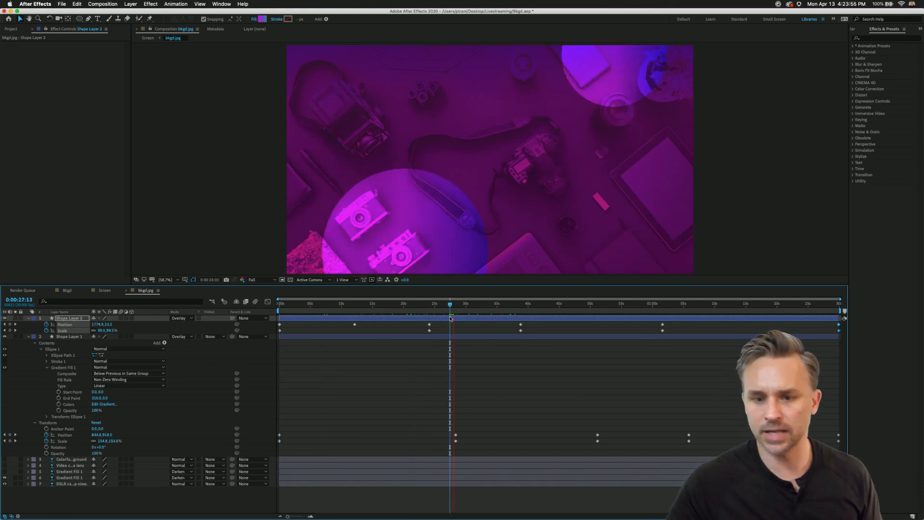
key("space")
left_click_drag(456, 304, 502, 304)
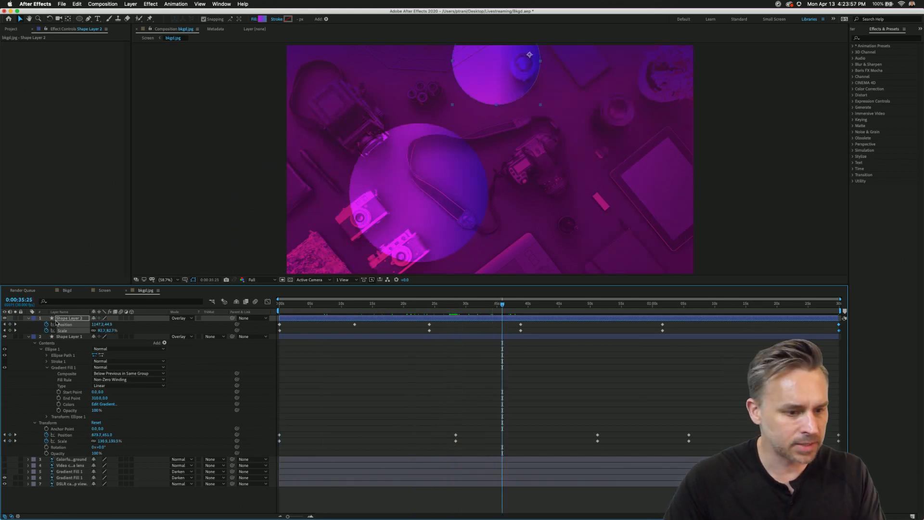
- Reveal Shape Layer 2's modified properties and recolor the start stop of its gradient fill to bright blue 00BAFF
left_click(66, 319)
key("u")
key("u")
key("u")
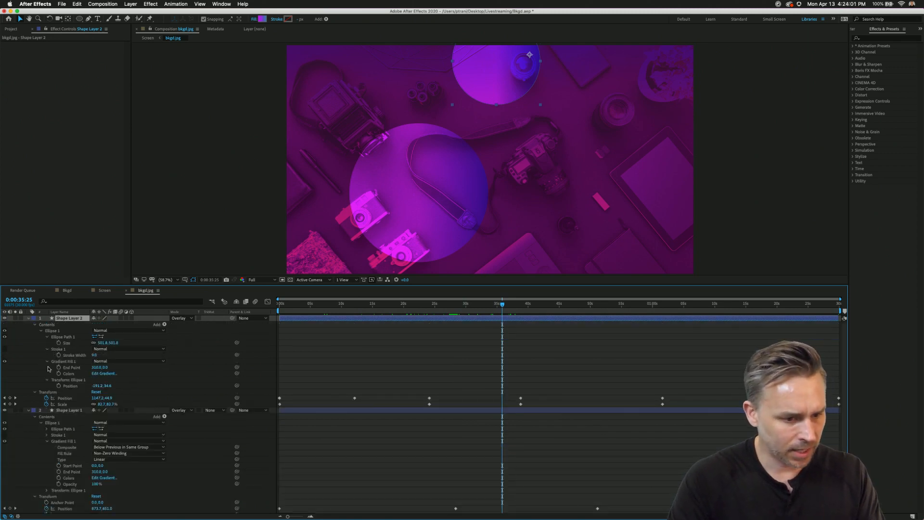
left_click(102, 374)
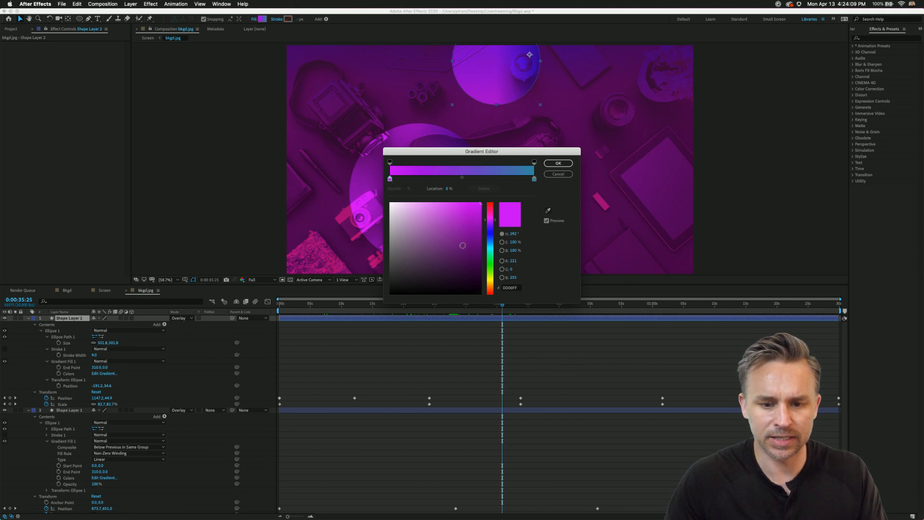
left_click_drag(495, 238, 494, 246)
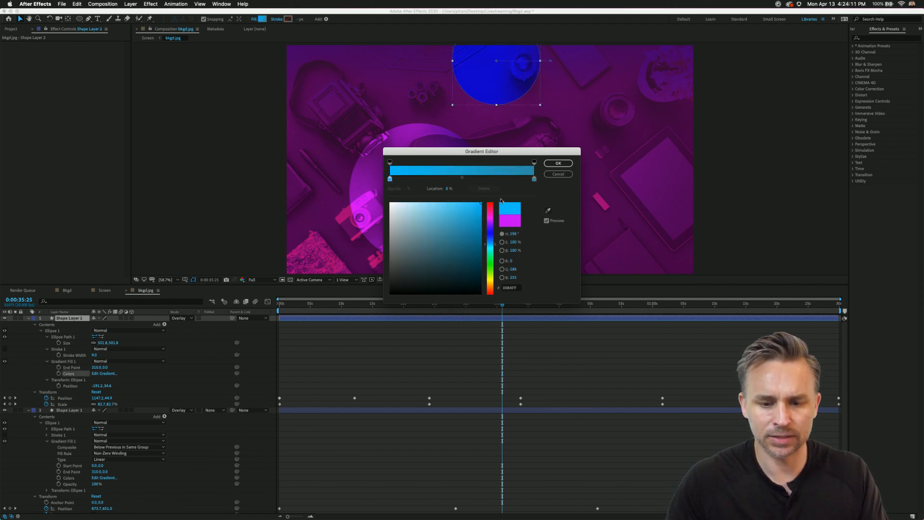
- Recolor the end stop of Shape Layer 2's gradient to a fully saturated bright purple
left_click(533, 180)
left_click(527, 180)
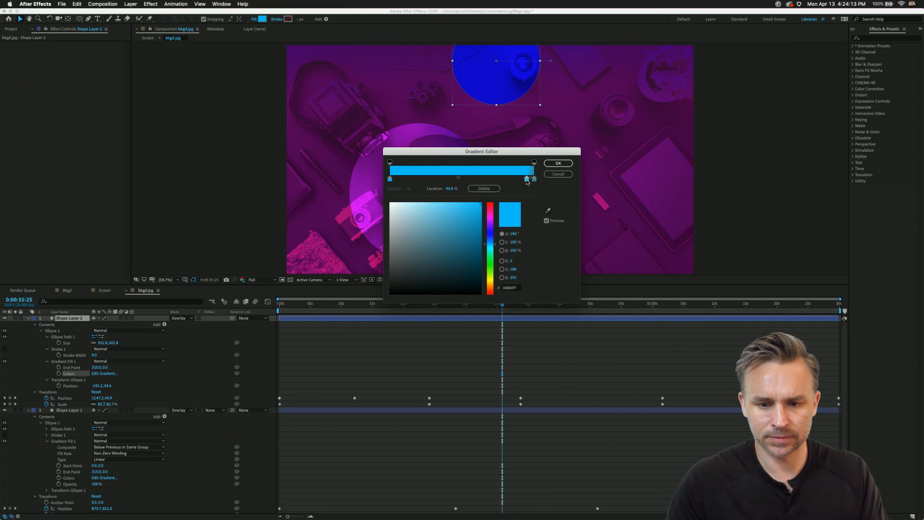
left_click_drag(543, 191, 543, 203)
left_click(534, 180)
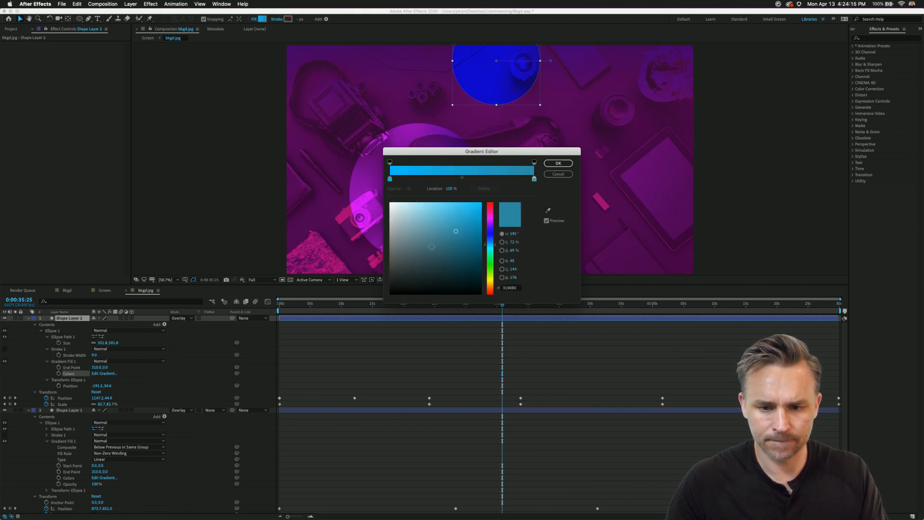
mouse_move(488, 236)
left_mouse_down()
mouse_move(490, 259)
mouse_move(489, 221)
left_mouse_up()
left_click_drag(455, 215, 491, 181)
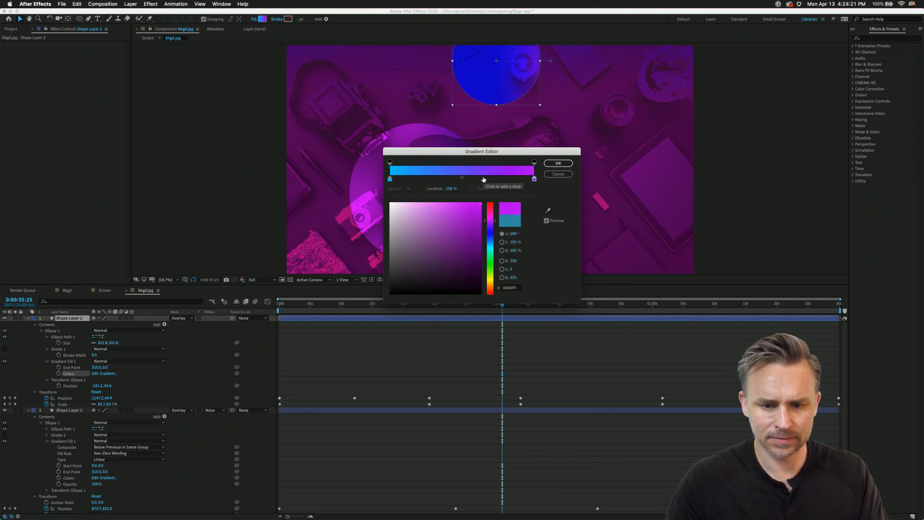
- Shift the gradient's midpoint to about 39.1% and recolor its start stop to green 00FFA1
mouse_move(462, 178)
left_mouse_down()
mouse_move(421, 177)
mouse_move(456, 182)
left_mouse_up()
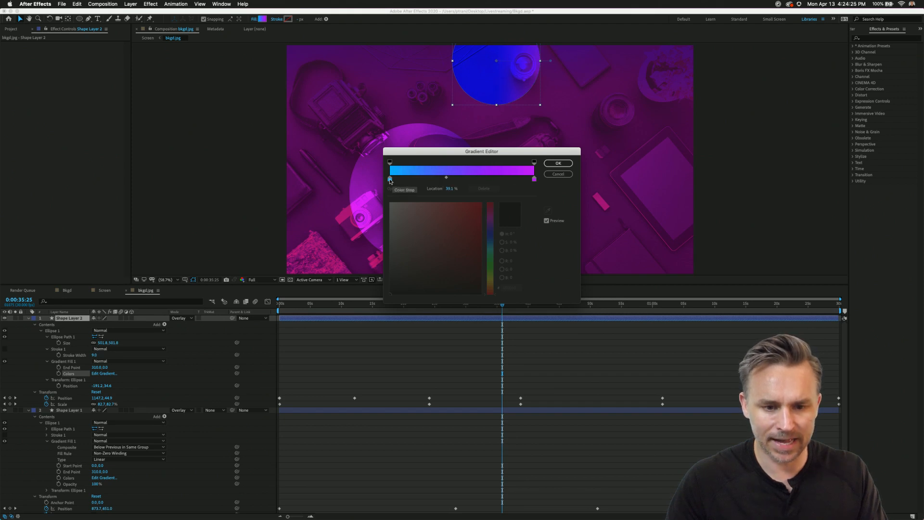
left_click(389, 179)
left_click(487, 255)
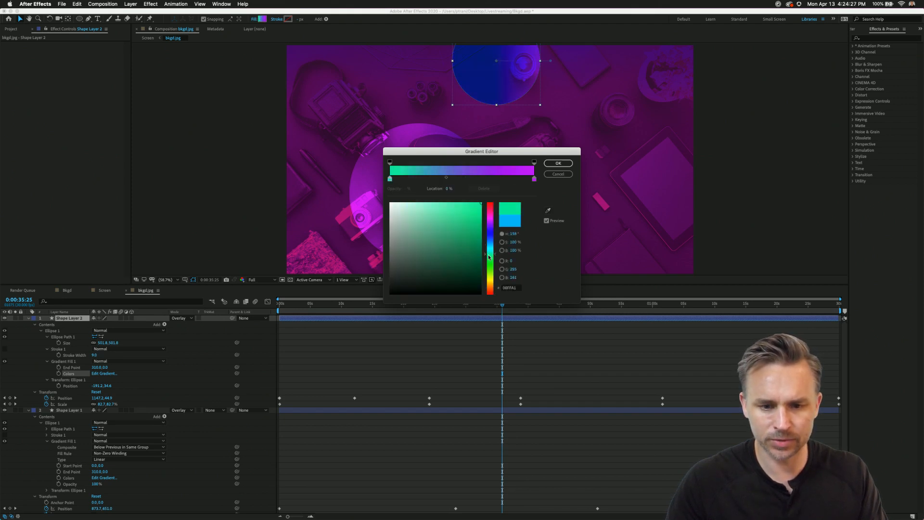
left_click(557, 164)
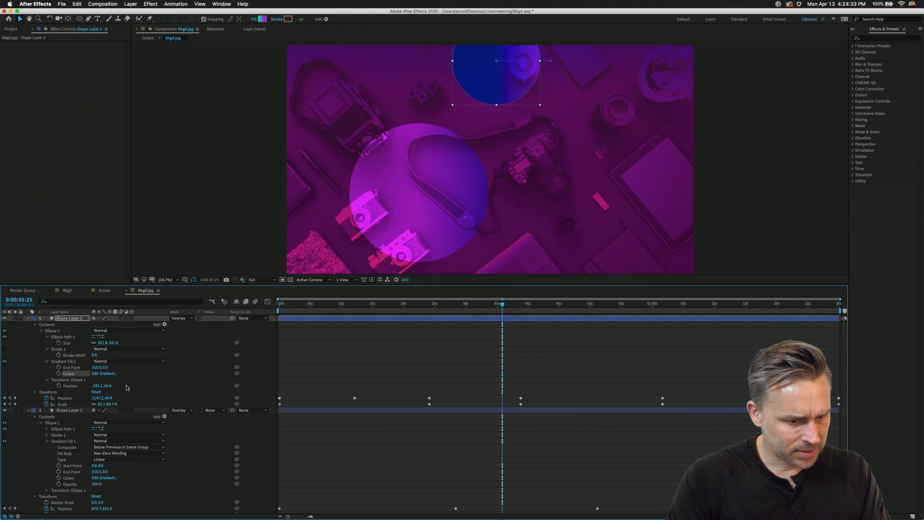
left_click(97, 373)
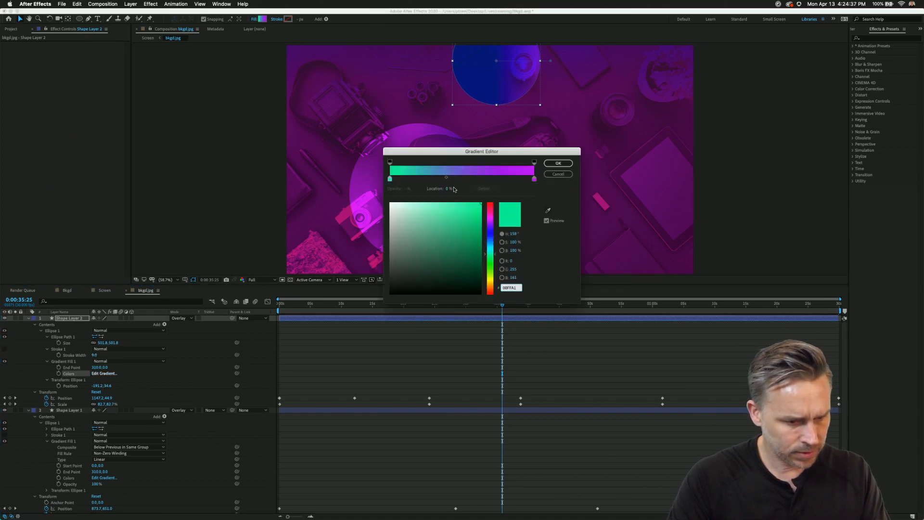
left_click(550, 164)
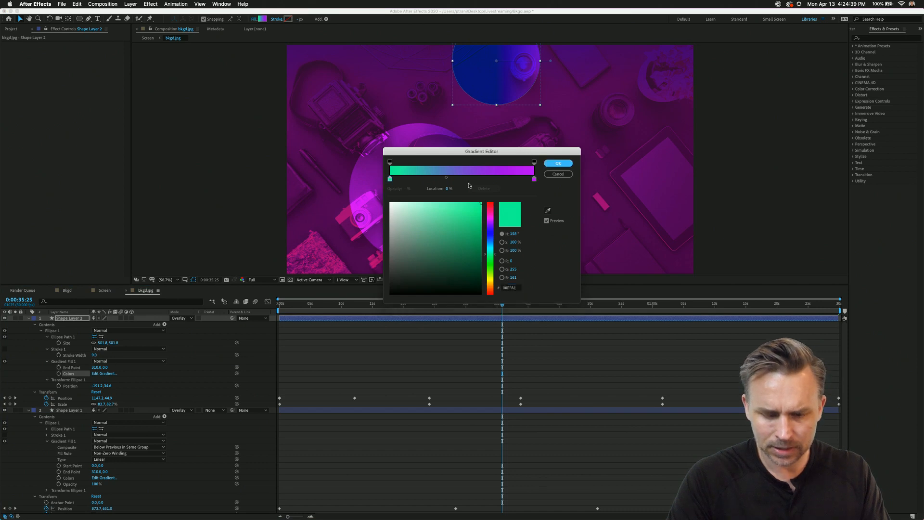
- Shift Shape Layer 2's ellipse to about 51.5, 457.6 and angle its gradient from the circle's lower right to an end point at about -140.4, -169.3
left_click_drag(95, 386, 284, 383)
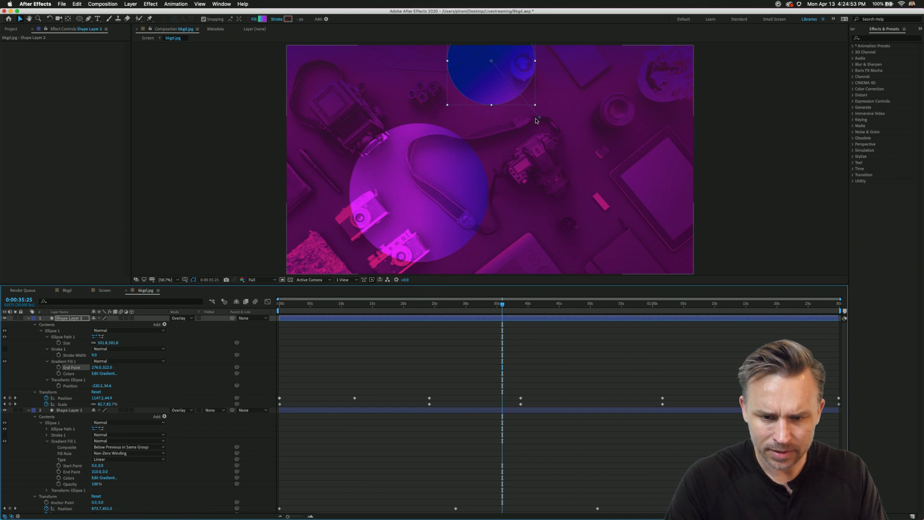
left_click_drag(541, 120, 461, 55)
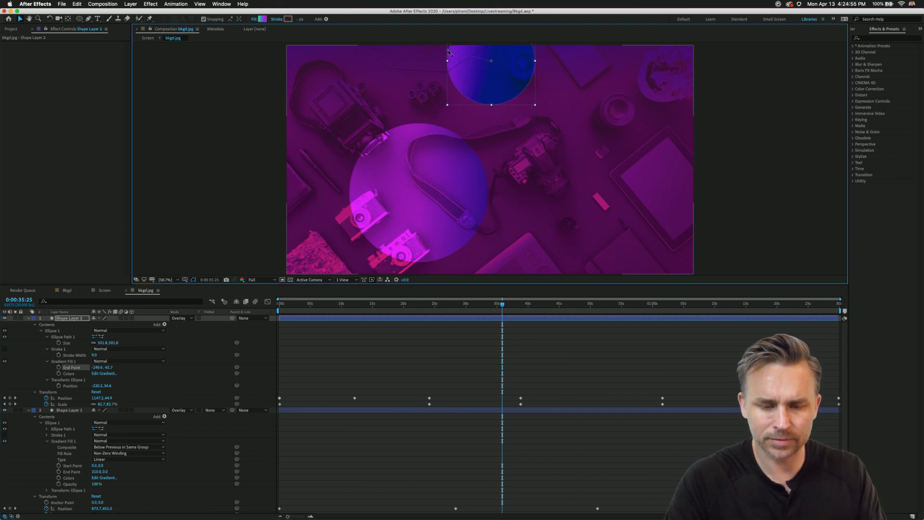
left_click_drag(505, 96, 553, 156)
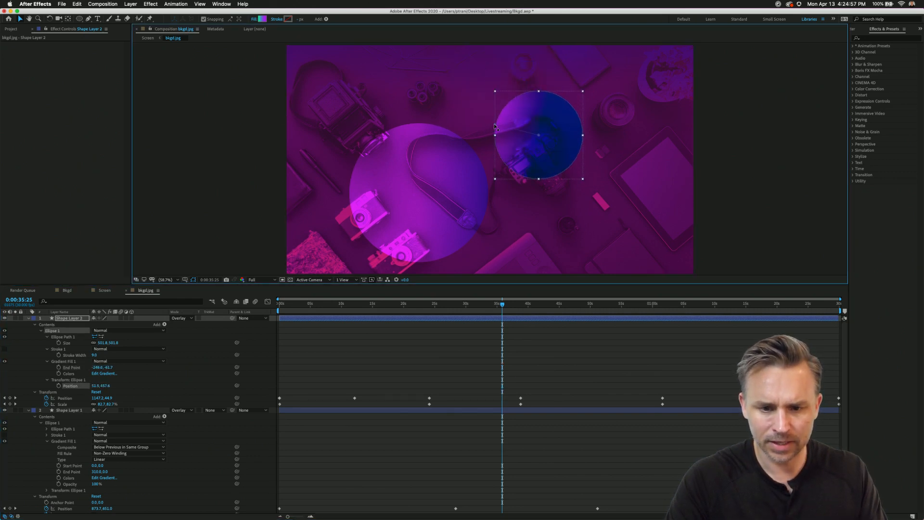
left_click_drag(497, 124, 514, 103)
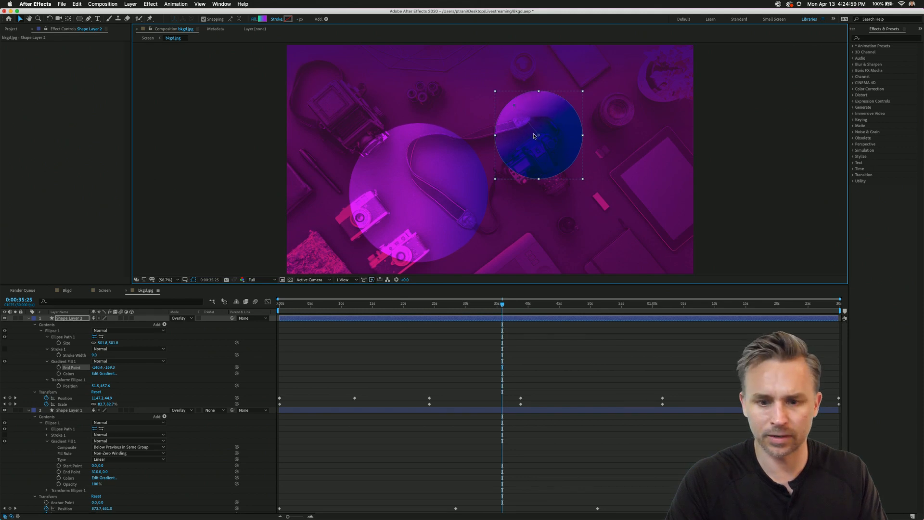
left_click_drag(538, 137, 557, 171)
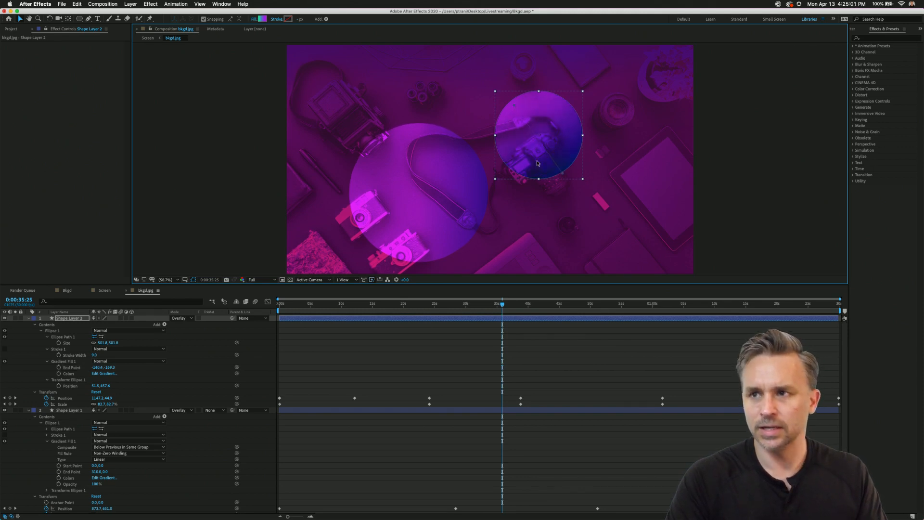
- Deselect the layers and preview the two circles' animation from the start of the timeline
left_click(256, 313)
key("Home")
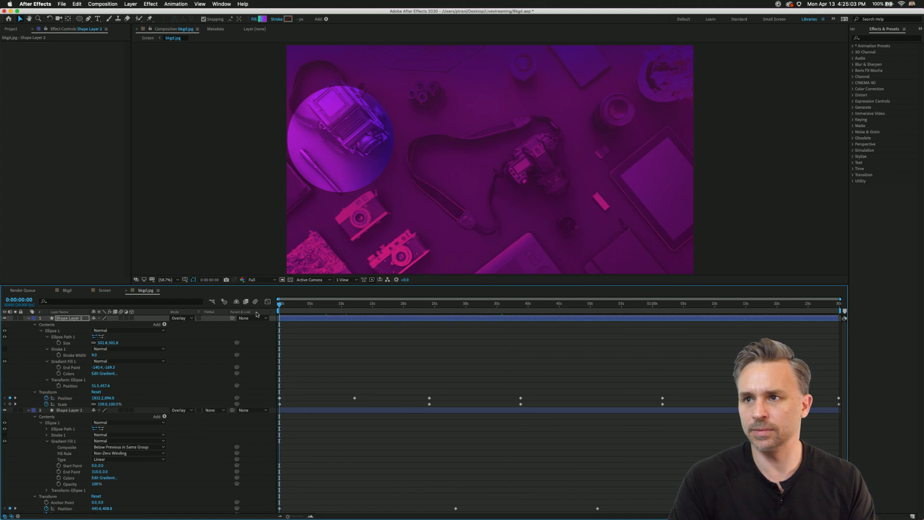
key("space")
key("space")
left_click(455, 362)
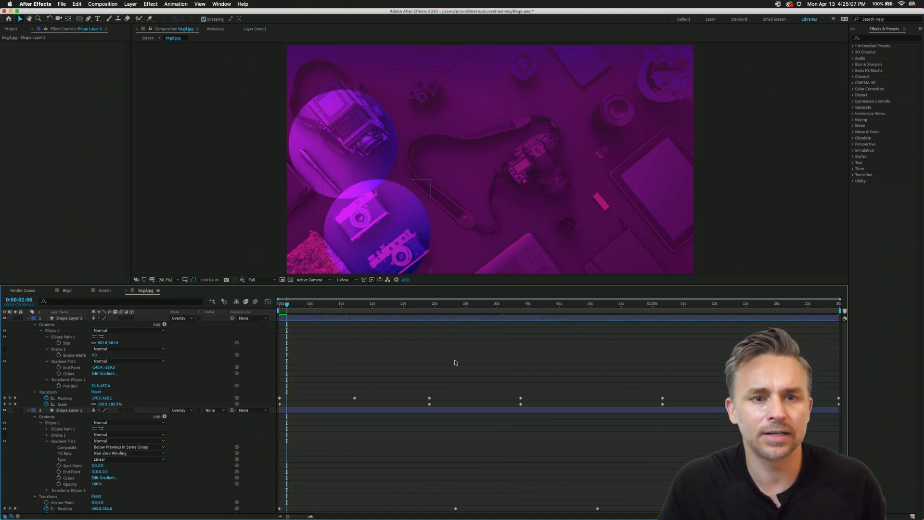
- Show the project's items and send the bkgd.jpg composition to the Adobe Media Encoder queue
left_click(62, 4)
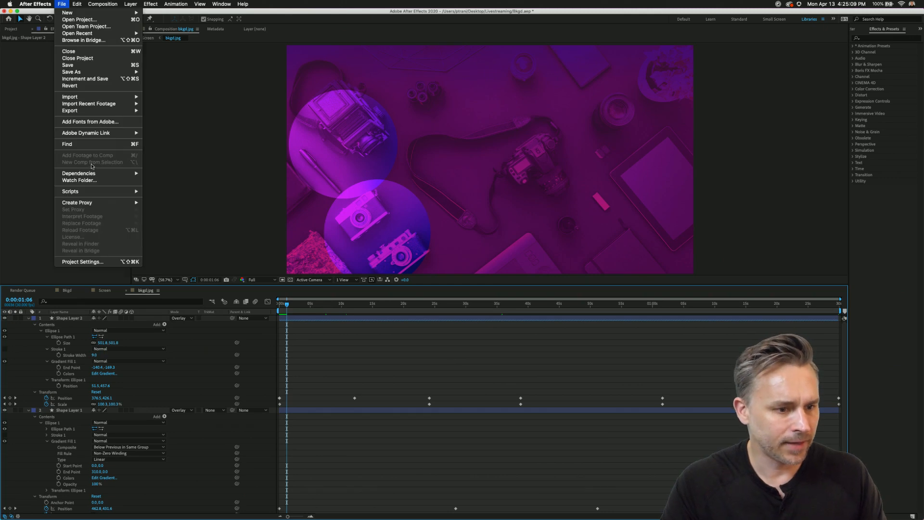
mouse_move(78, 135)
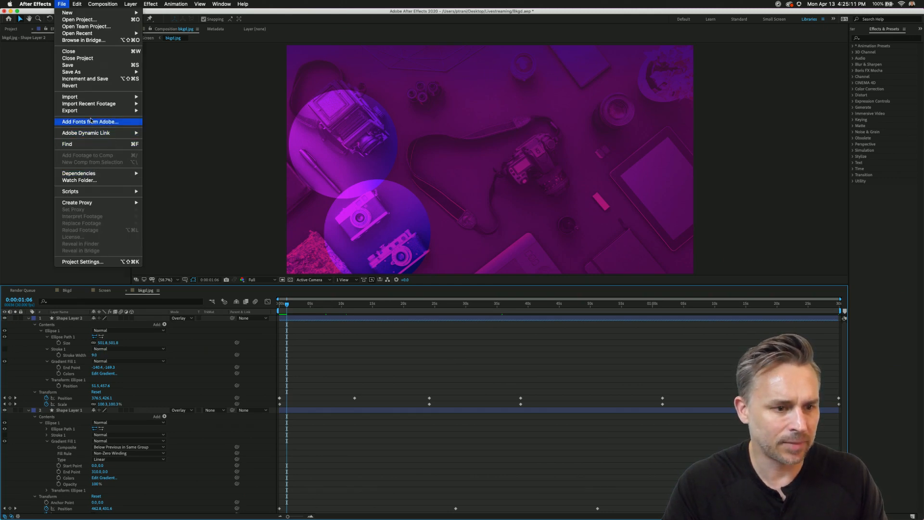
left_click(297, 315)
left_click(10, 29)
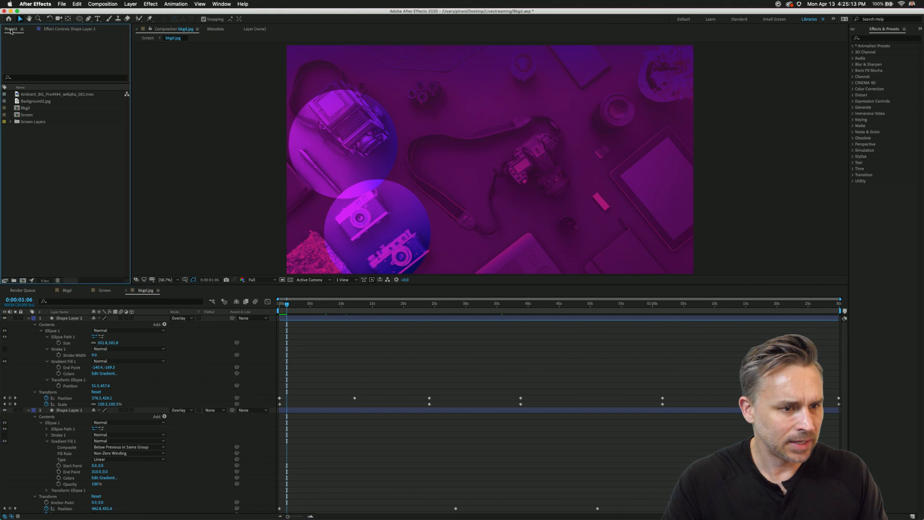
left_click(187, 292)
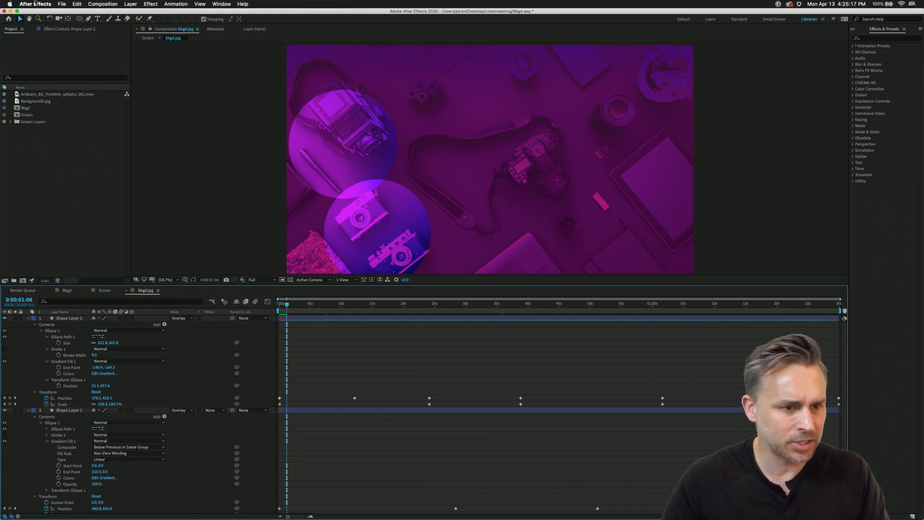
left_click(62, 4)
mouse_move(84, 176)
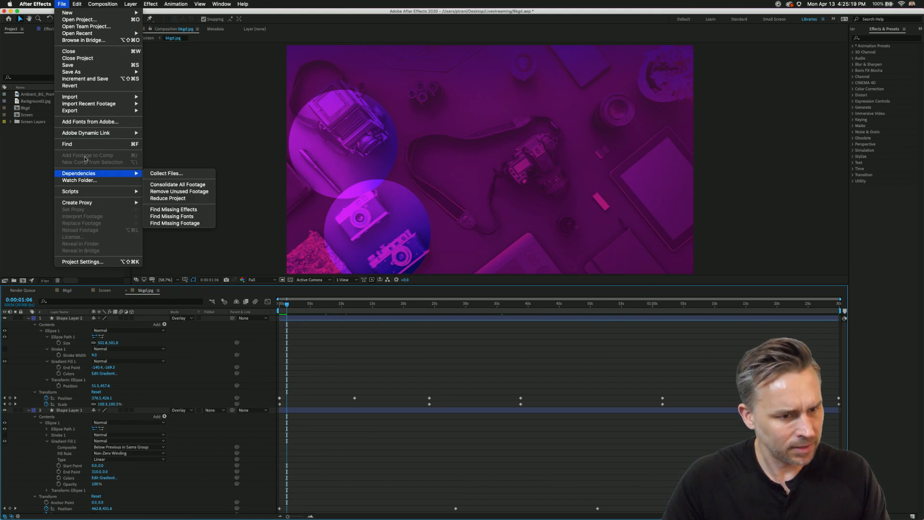
mouse_move(114, 112)
left_click(170, 112)
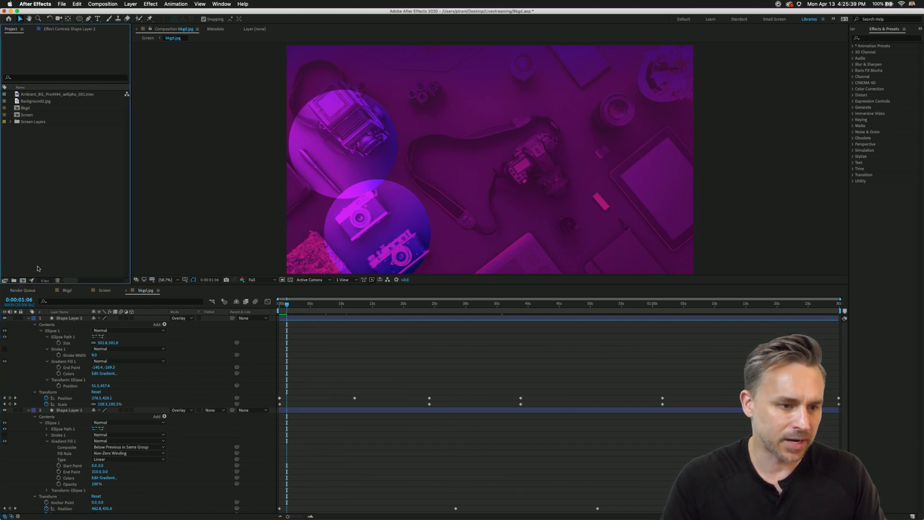
- Switch to Finder, open the Livestreaming folder on the desktop, and preview Blue - 9811.mp4 and Loop - 29565.mp4
left_click(92, 508)
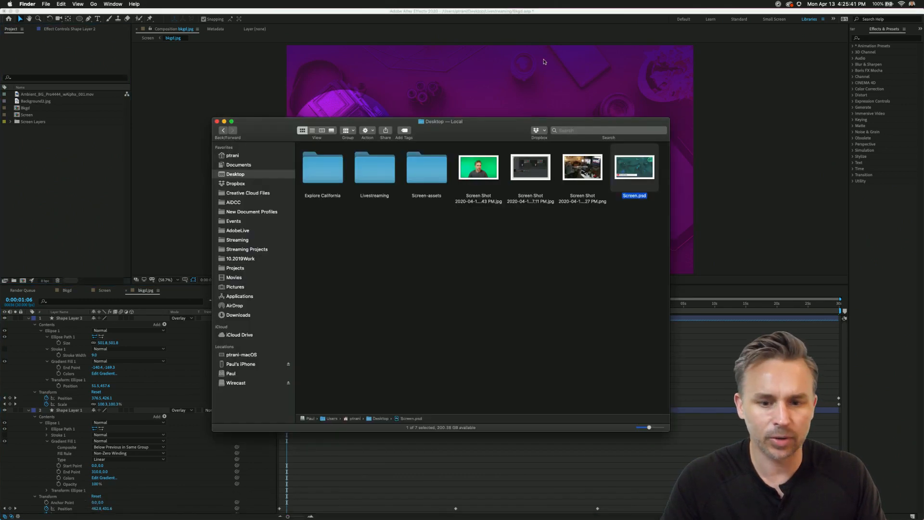
left_click(378, 175)
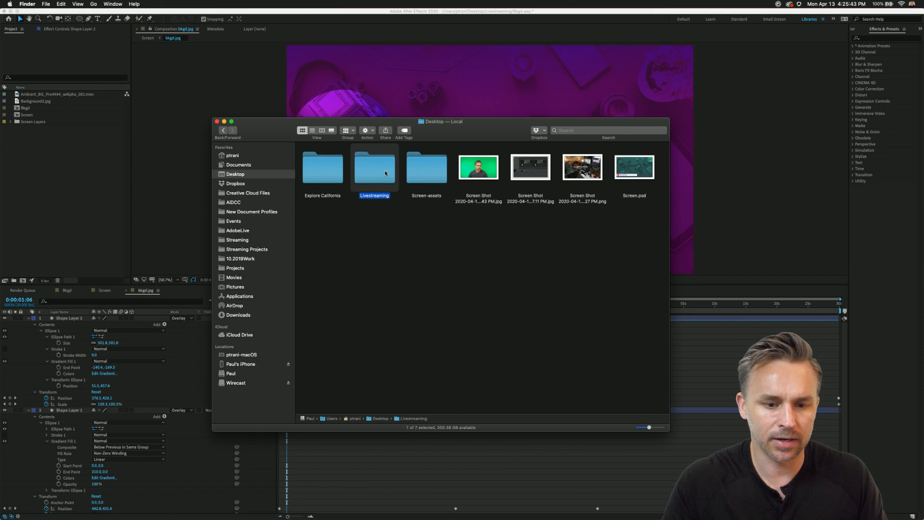
double_click(385, 174)
left_click(553, 157)
key("space")
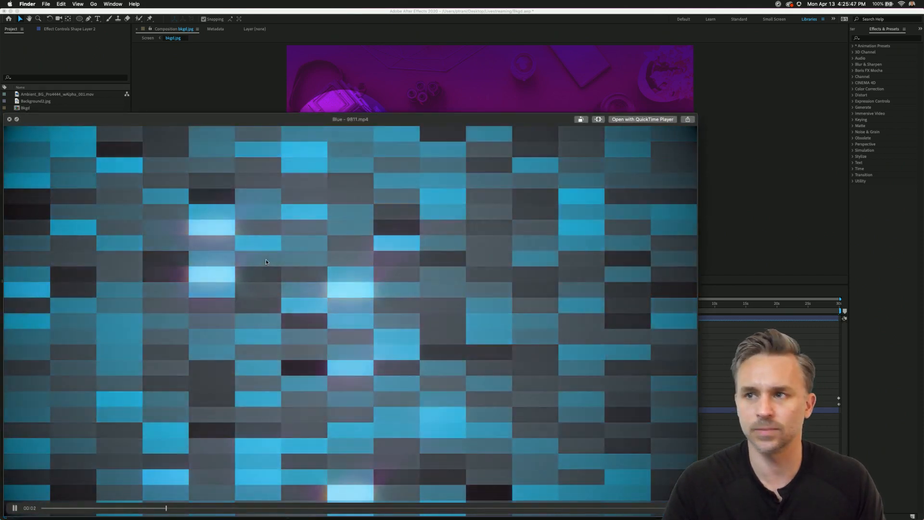
key("space")
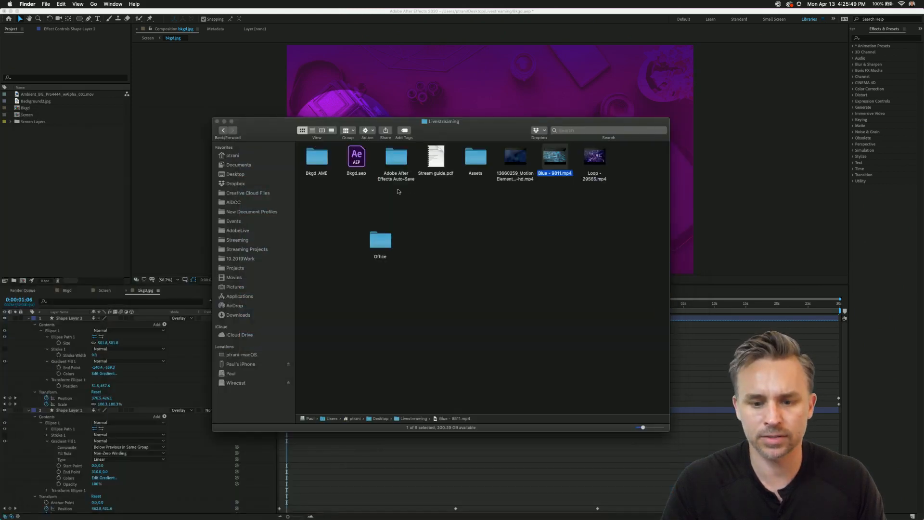
left_click(591, 161)
key("space")
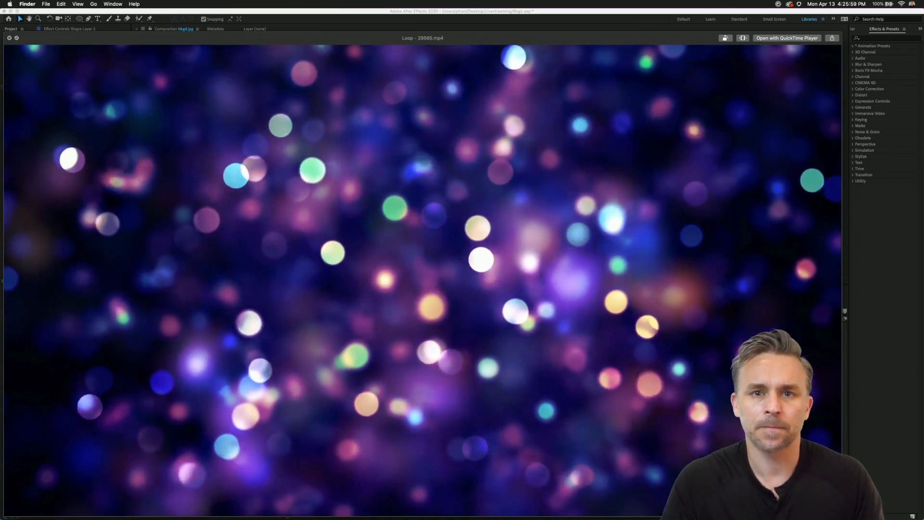
key("space")
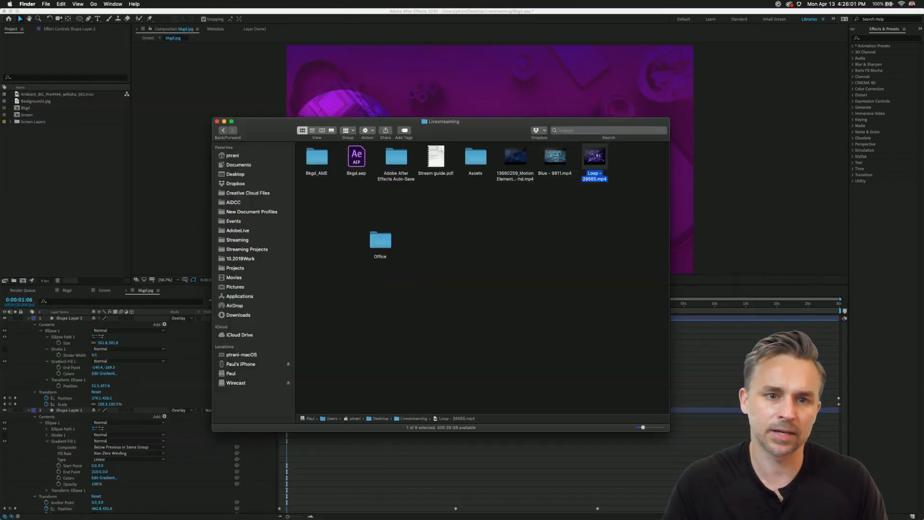
- Preview the 13660259_MotionElements dark-blue particle clip and import it into the After Effects project
left_click(507, 186)
key("space")
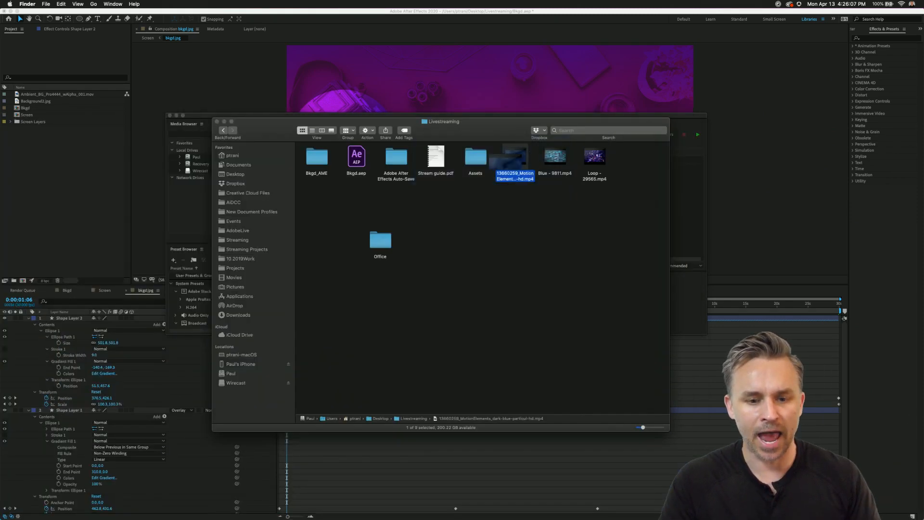
key("space")
left_click_drag(506, 154, 24, 168)
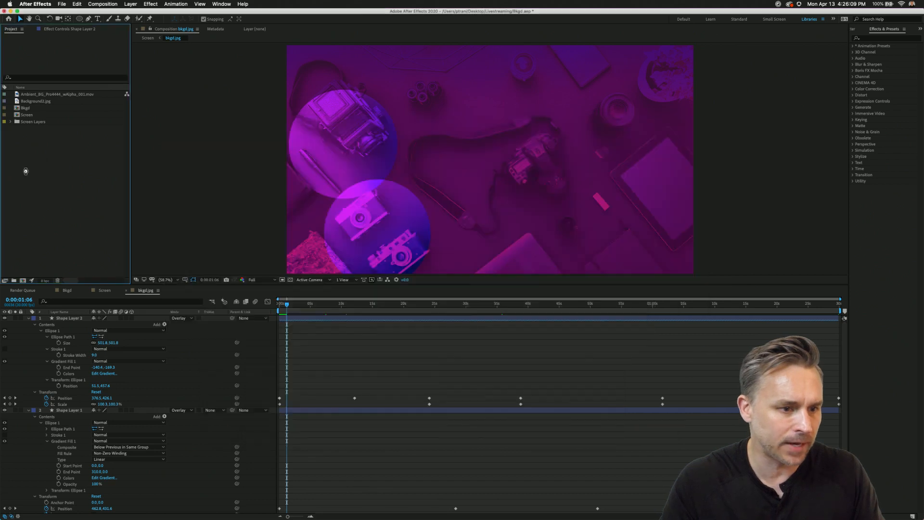
- View the Streaming Projects folder in Finder and return to After Effects
left_click(90, 508)
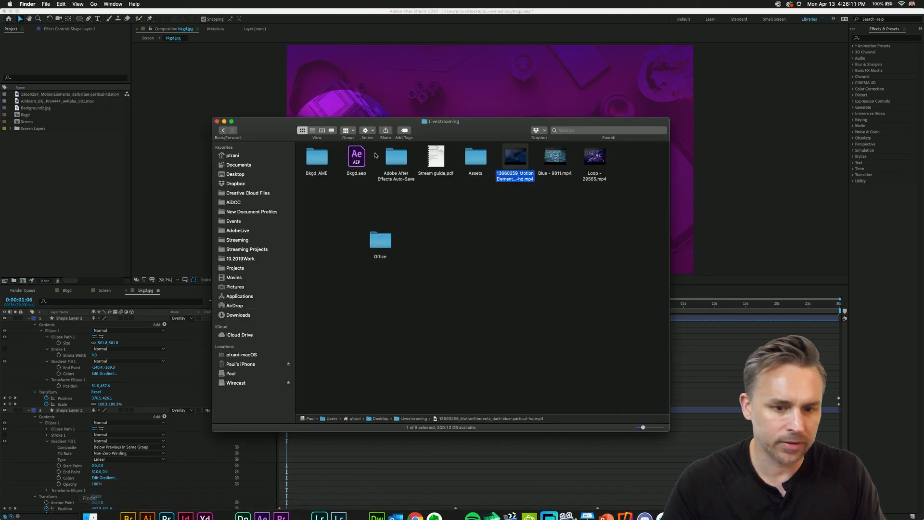
left_click(235, 250)
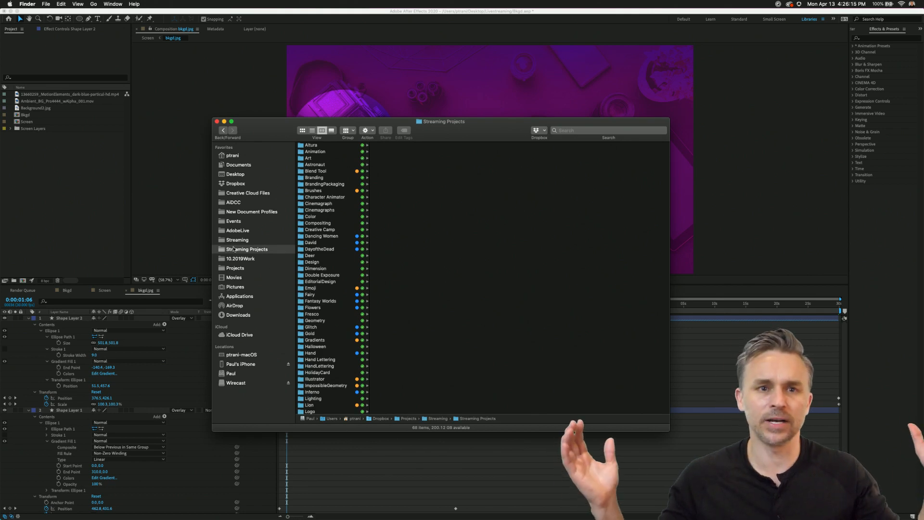
left_click(796, 155)
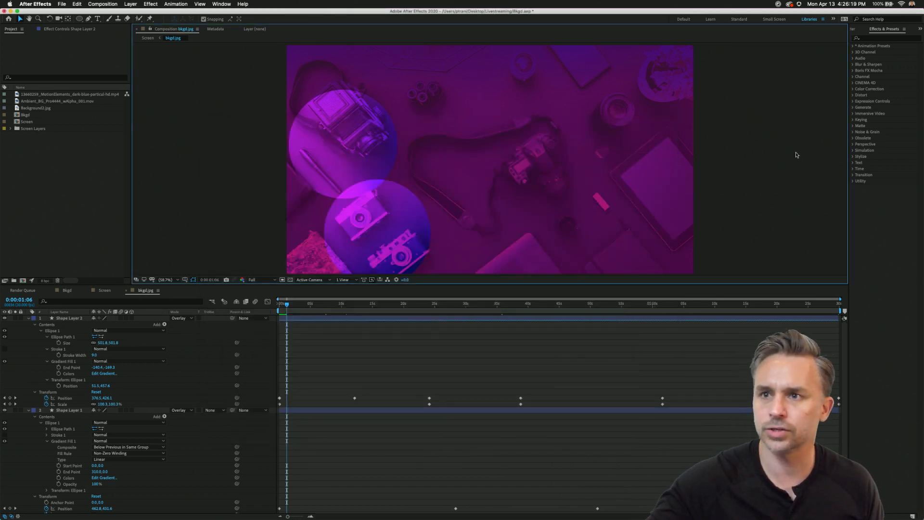